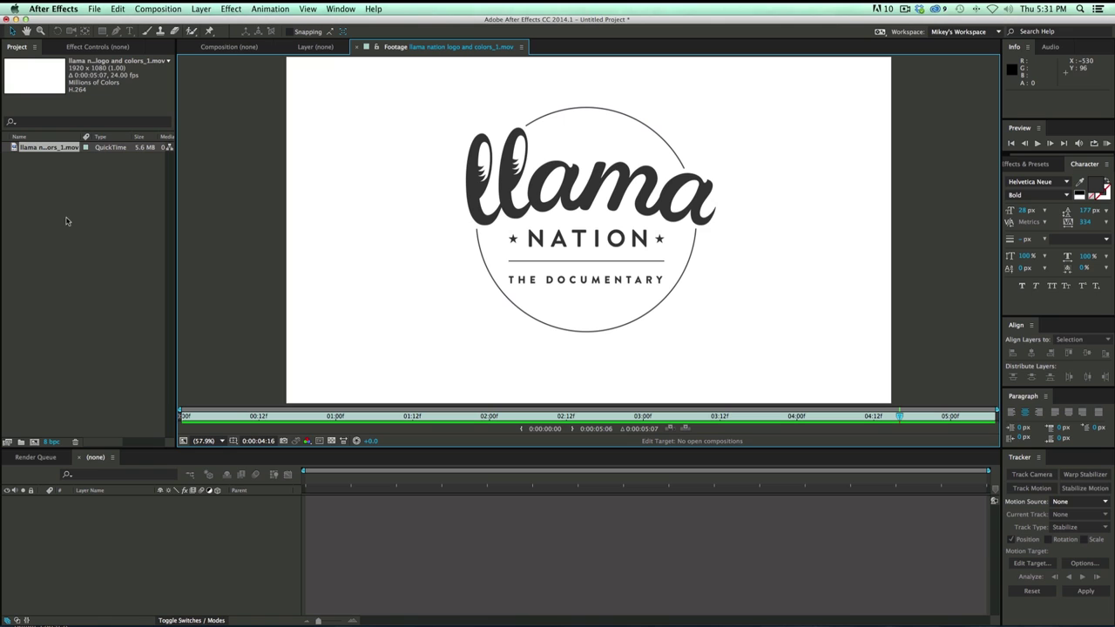
Import llama nation logo and colors.ai from the Llama folder in Finder as a Composition with Layer Size footage dimensions, and open the composition
key("super+Tab")
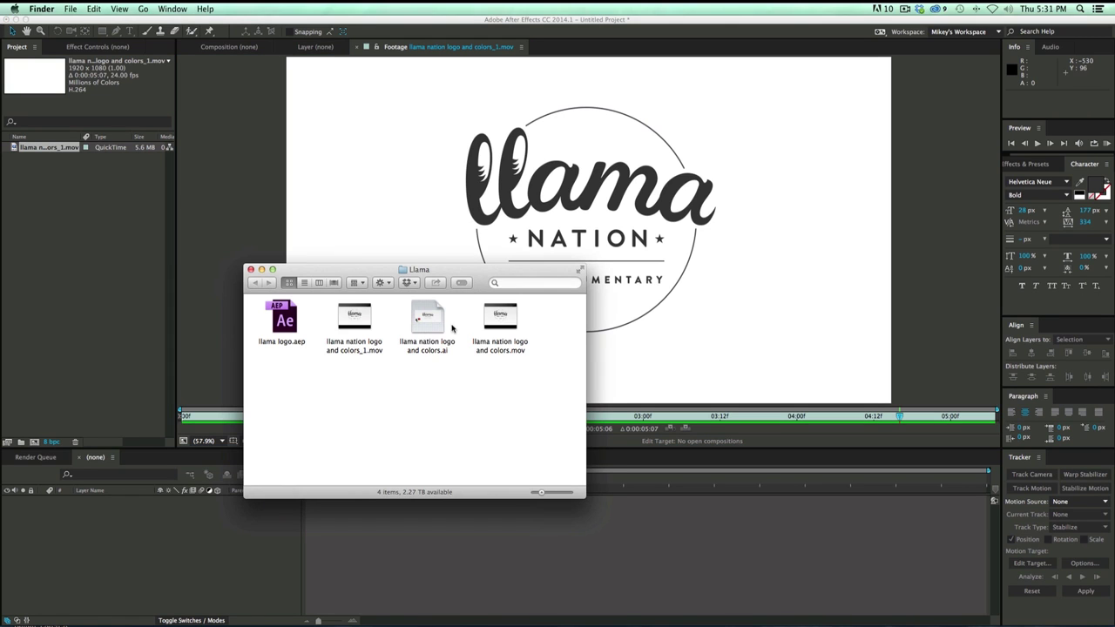
left_click(438, 329)
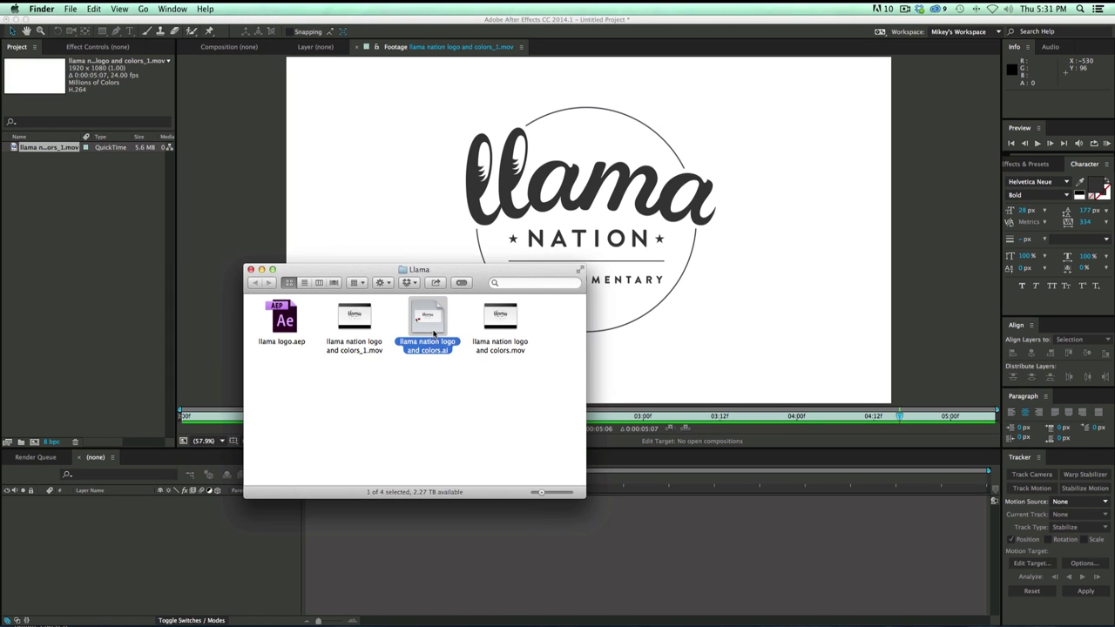
left_click_drag(434, 329, 85, 266)
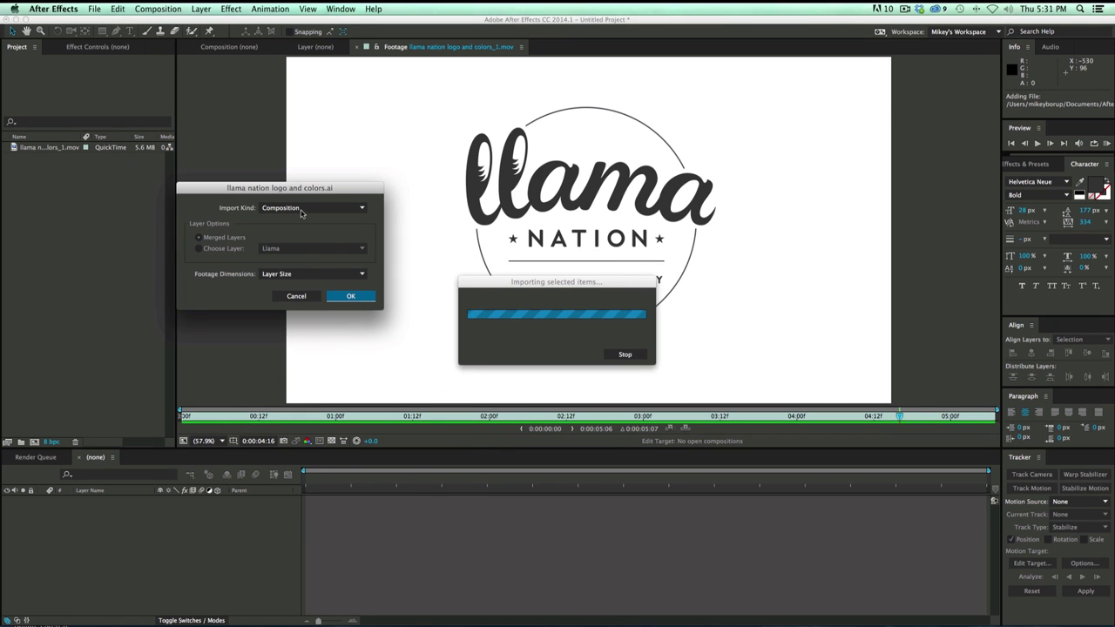
left_click(311, 209)
left_click(321, 228)
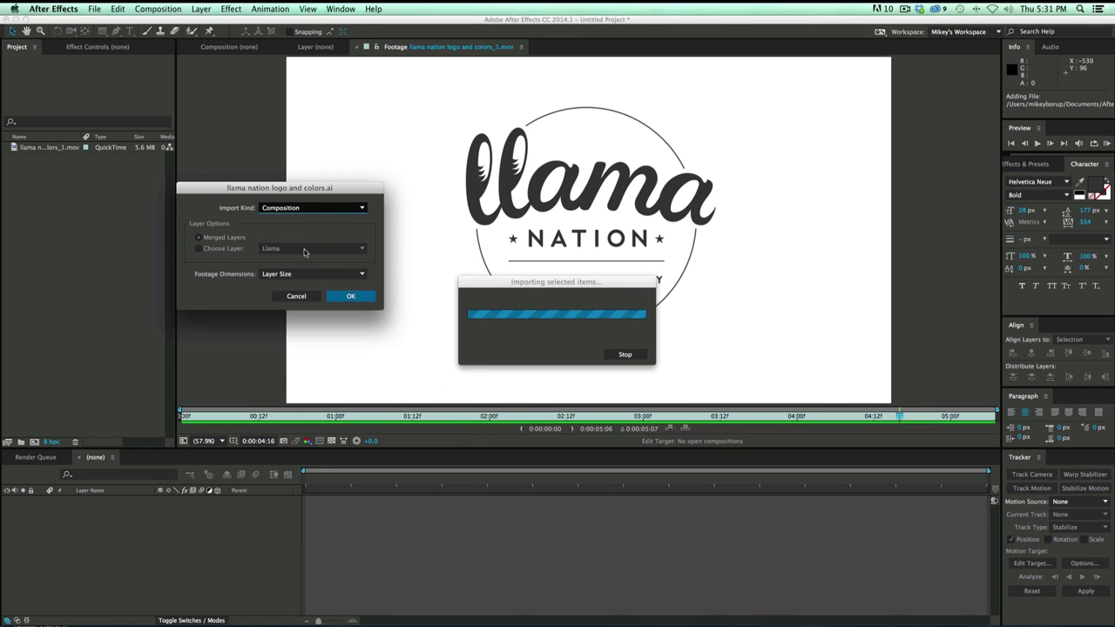
left_click(307, 274)
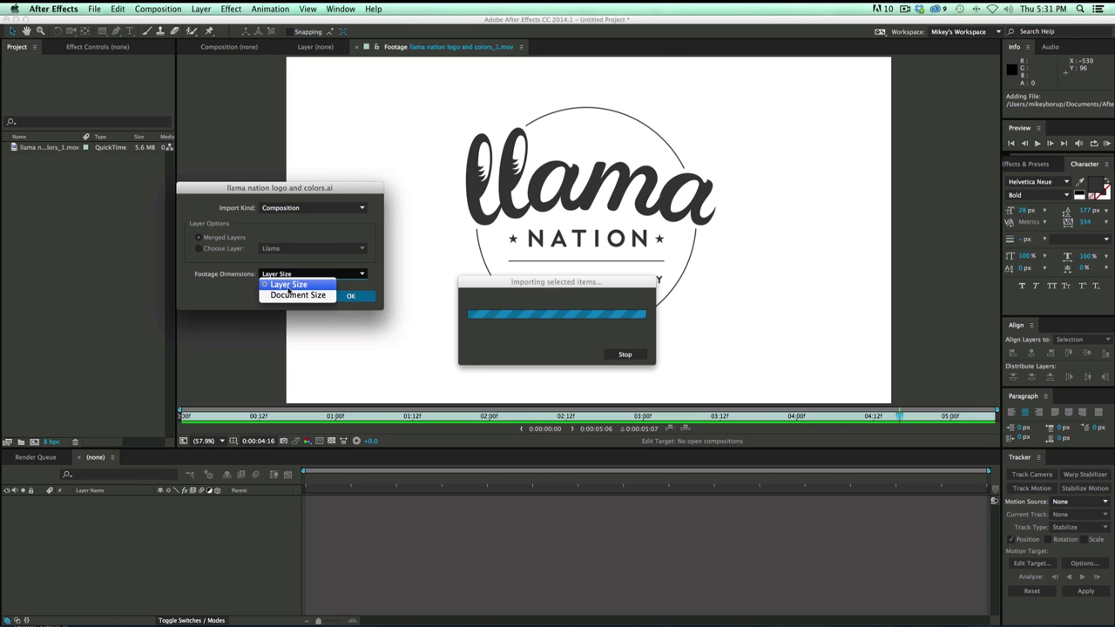
left_click(287, 287)
left_click(359, 296)
left_click(52, 191)
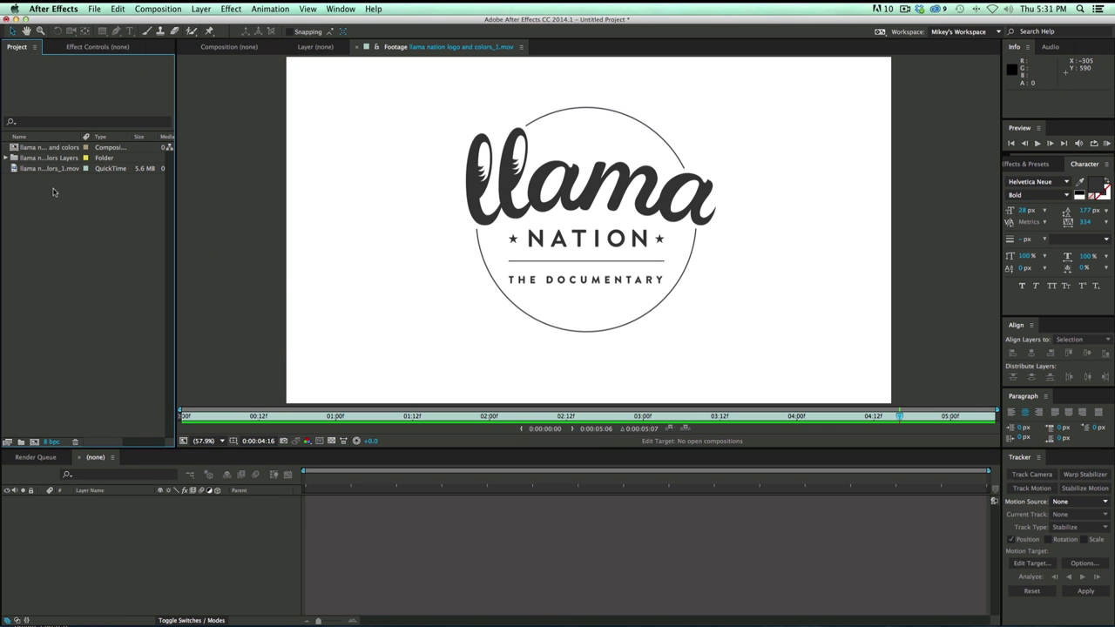
double_click(14, 148)
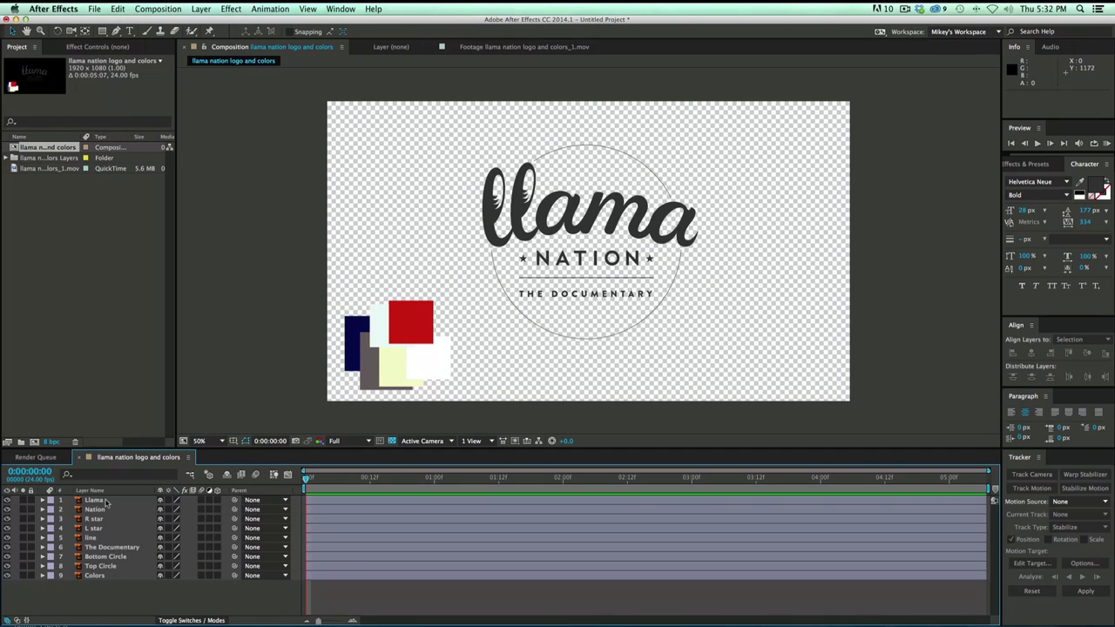
Delete the Colors layer from the logo composition
left_click(102, 574)
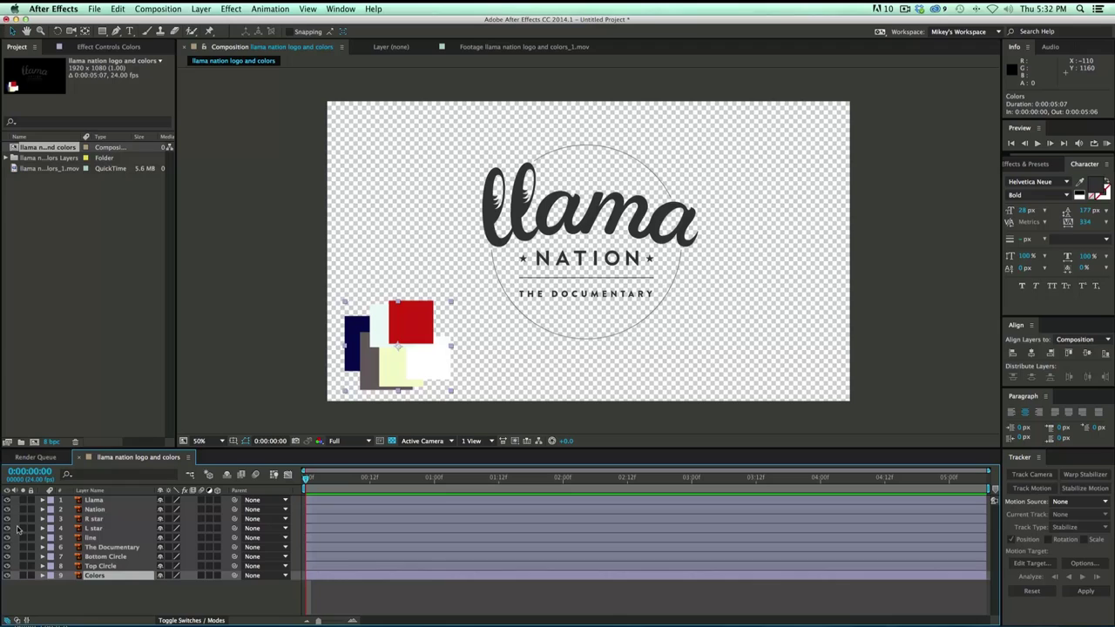
left_click(82, 589)
left_click(103, 576)
key("Delete")
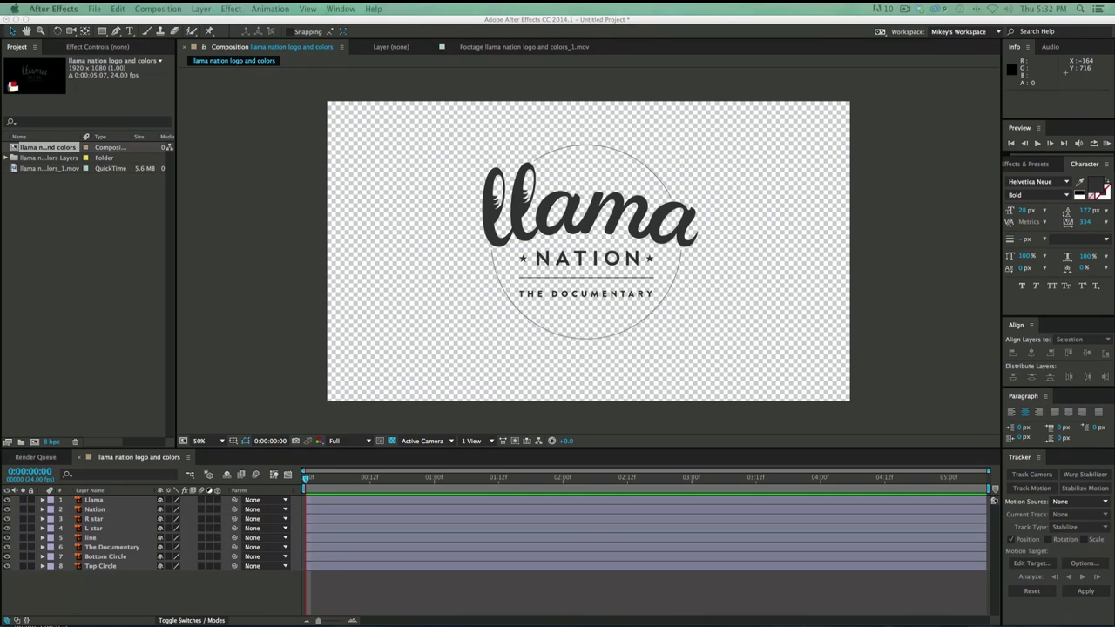
Create a white 1920 × 1080 px solid named Background and place it beneath all the other layers
key("super+y")
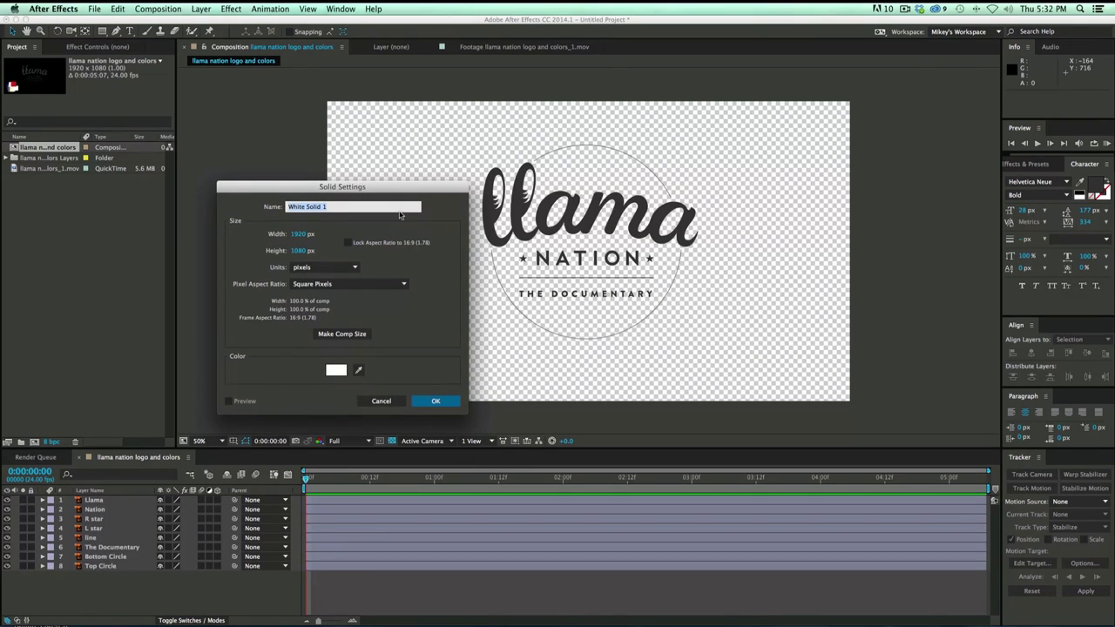
type("Background")
key("Return")
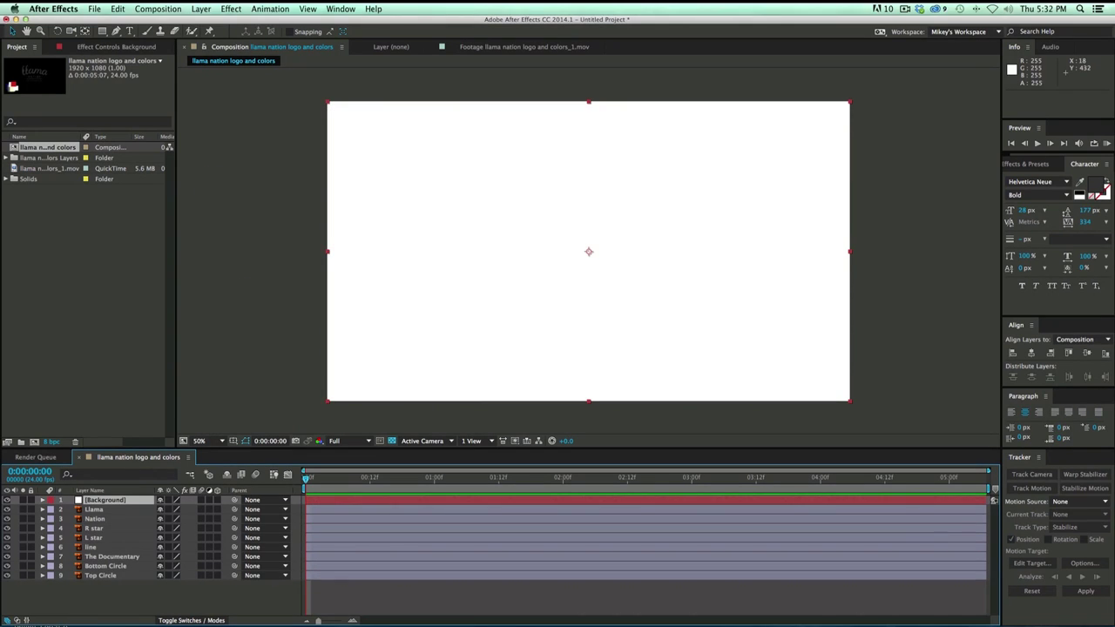
left_click_drag(122, 500, 131, 599)
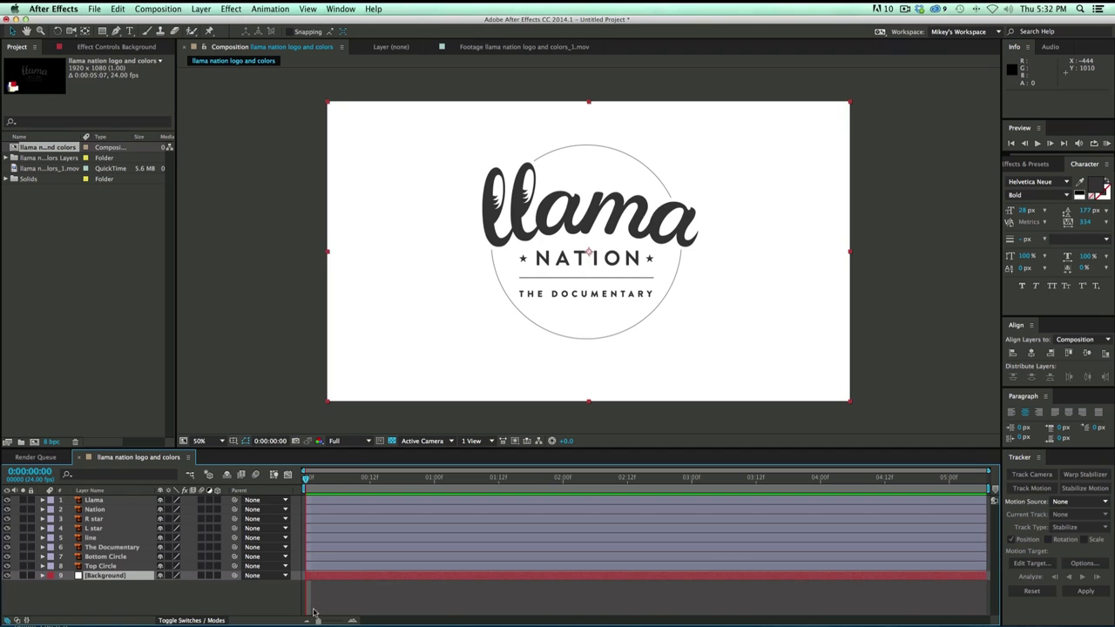
left_click(325, 609)
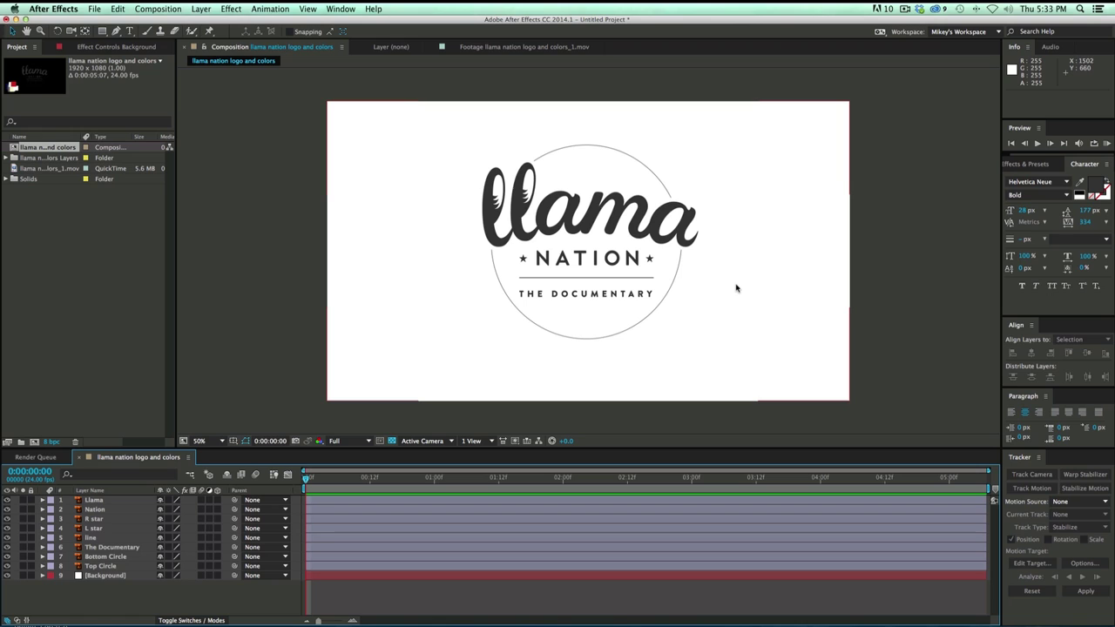
Try moving the Top Circle layer away from the logo and undo the move
left_click(536, 327)
left_click(653, 161)
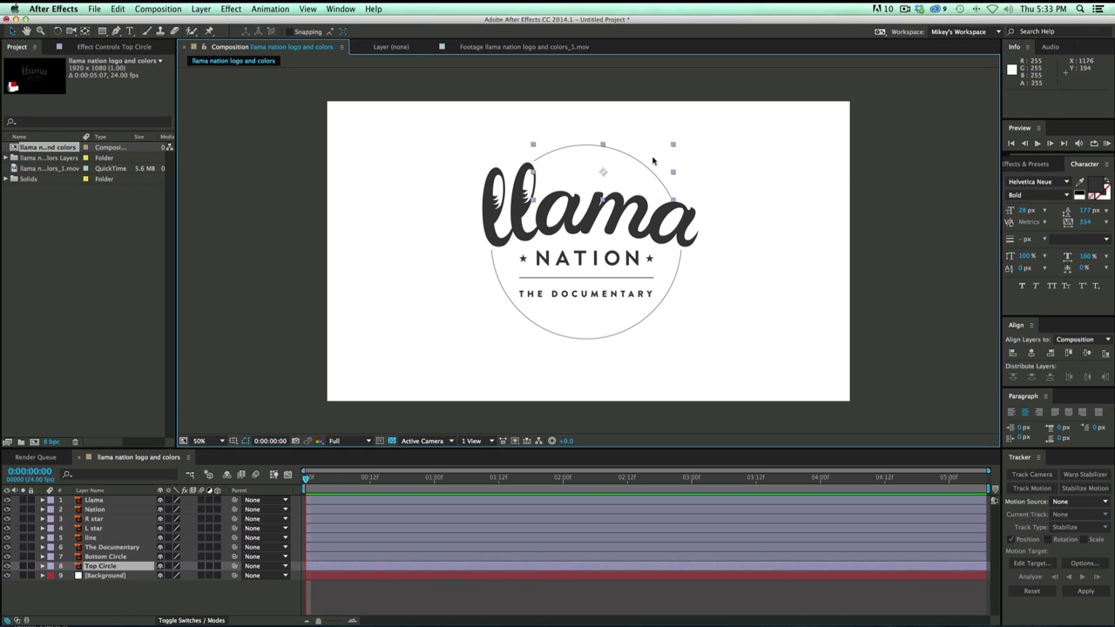
left_click(760, 267)
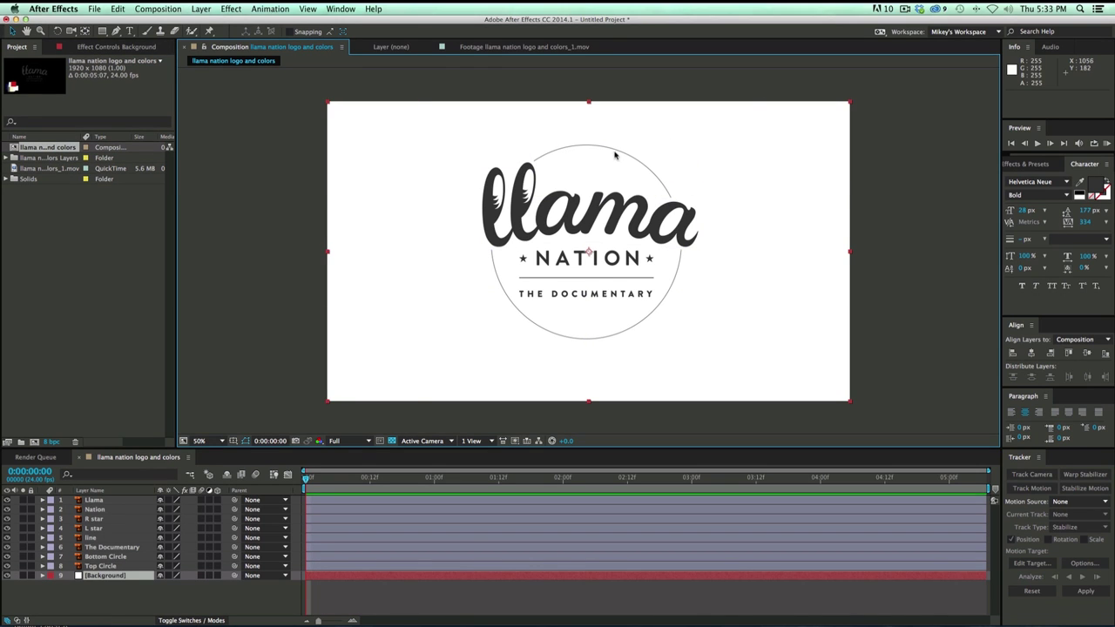
left_click(132, 566)
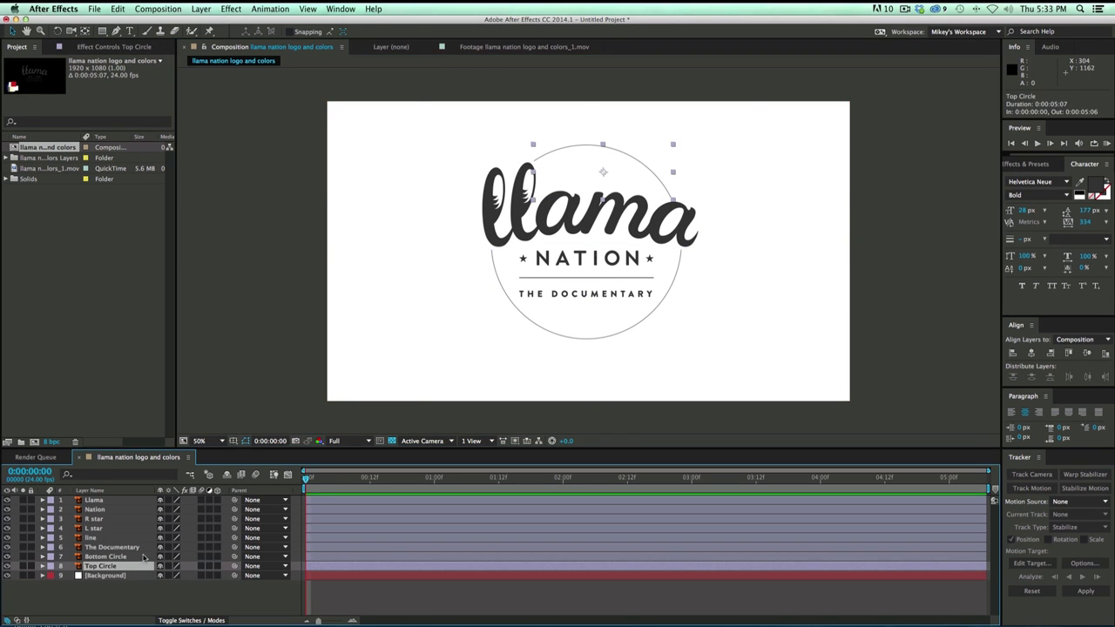
left_click_drag(648, 170, 727, 141)
key("super+z")
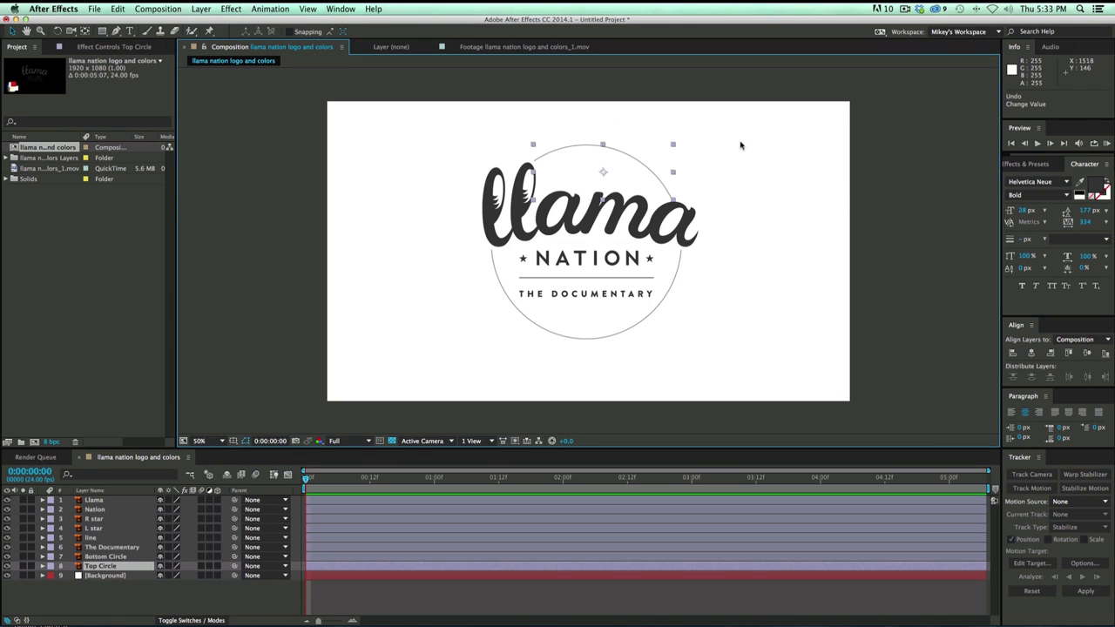
left_click(898, 246)
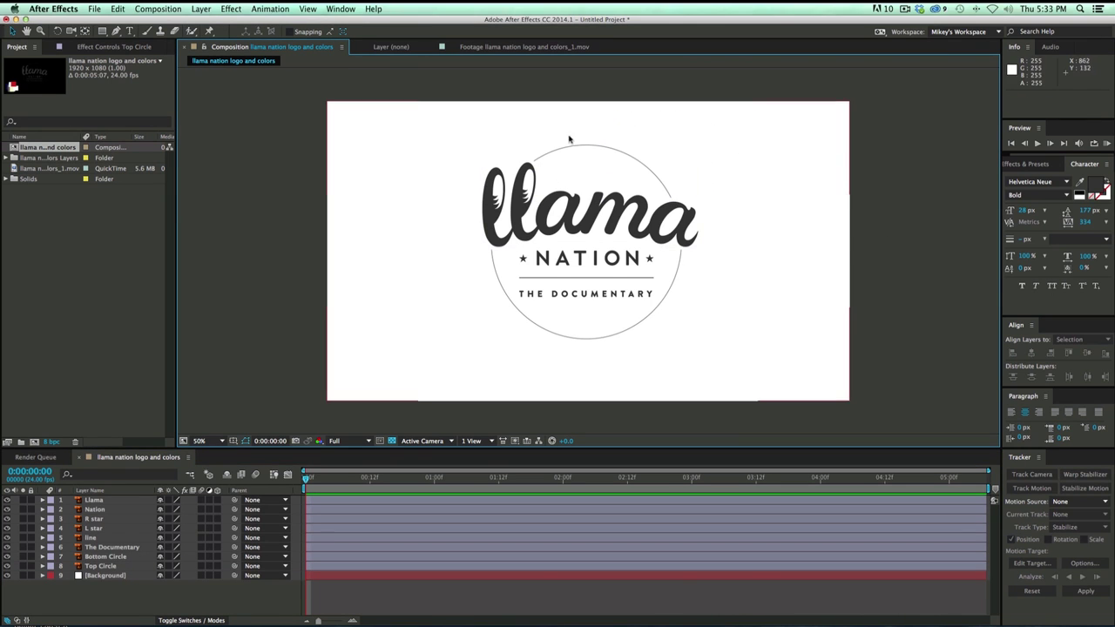
left_click(625, 155)
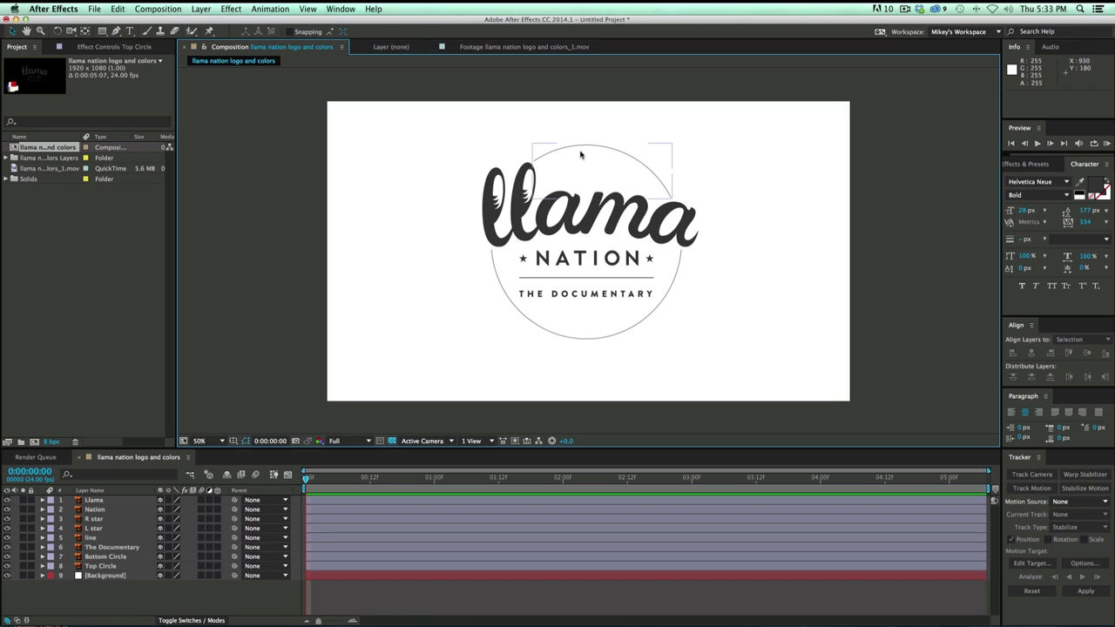
left_click(688, 304)
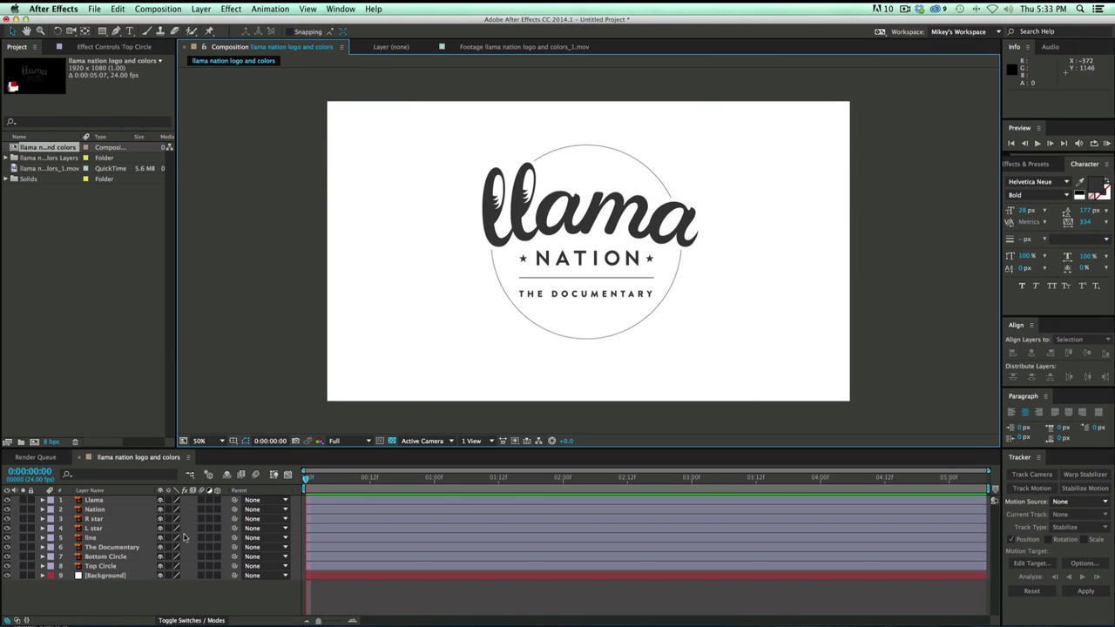
Draw a circle shape about 705 px in diameter over the logo's ring with the Ellipse tool on a new layer
left_click(118, 587)
left_click(103, 32)
left_click_drag(103, 31, 144, 56)
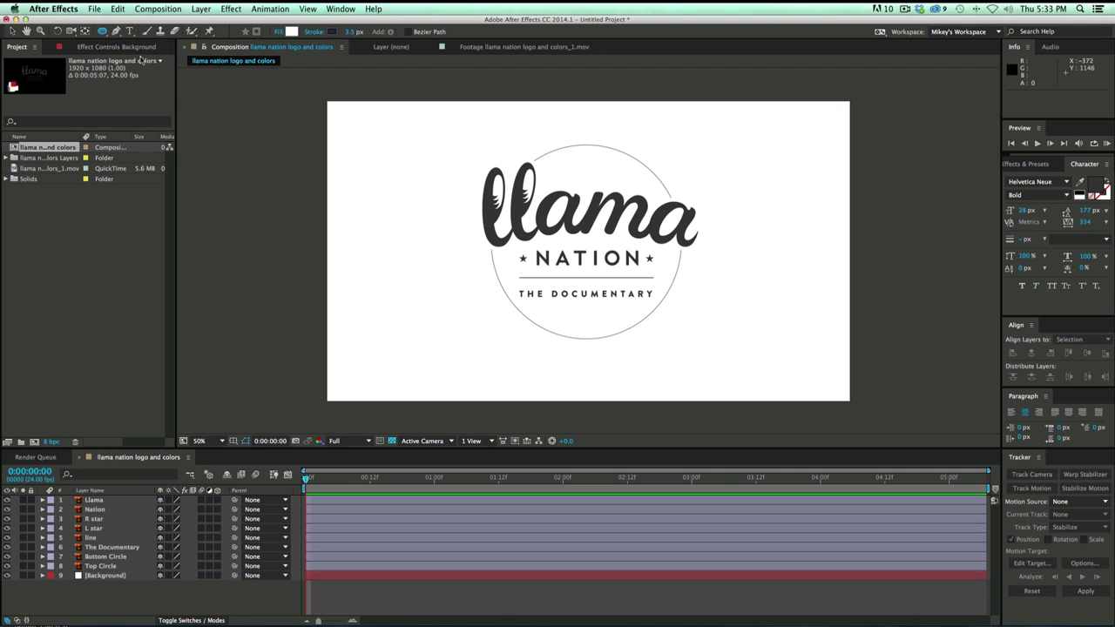
left_click_drag(513, 149, 683, 337)
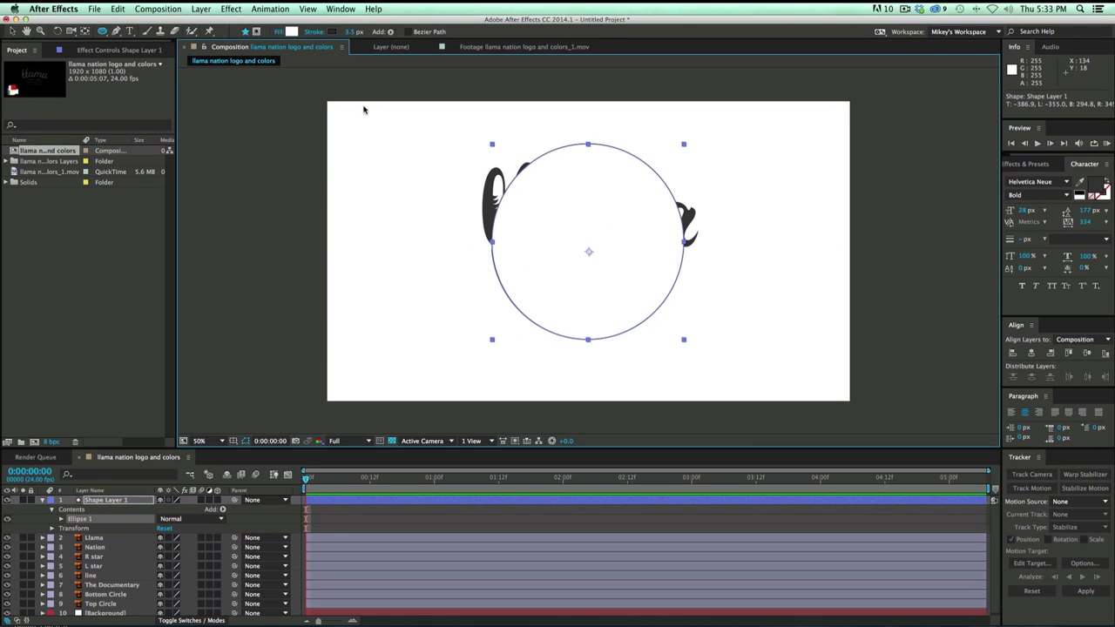
Delete the fill of the new ellipse, leaving only its stroke
left_click(61, 519)
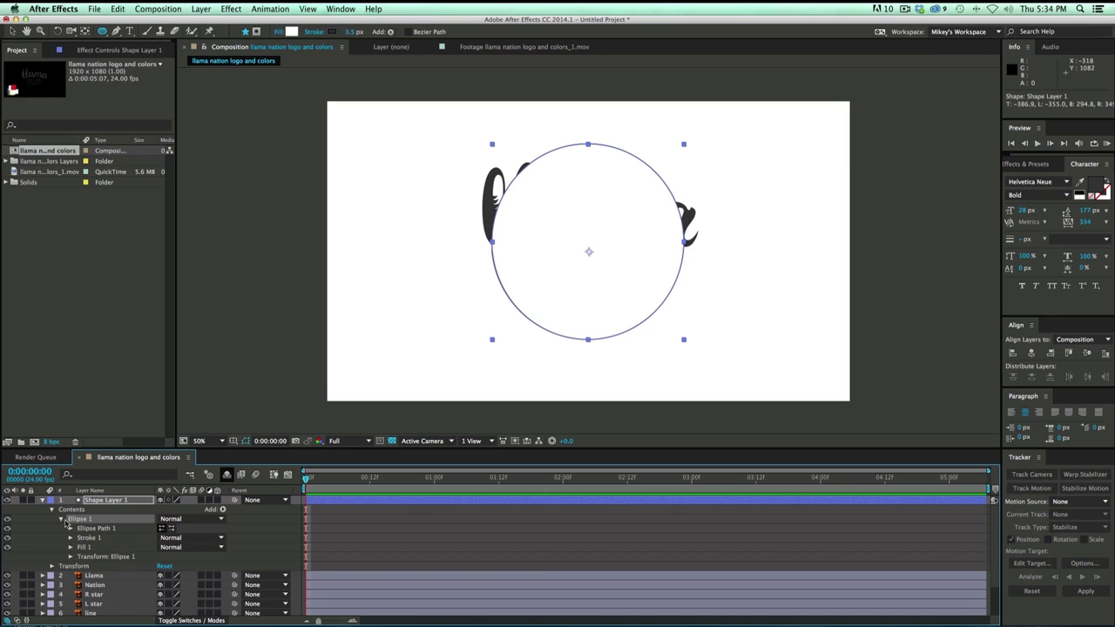
left_click(85, 547)
key("Delete")
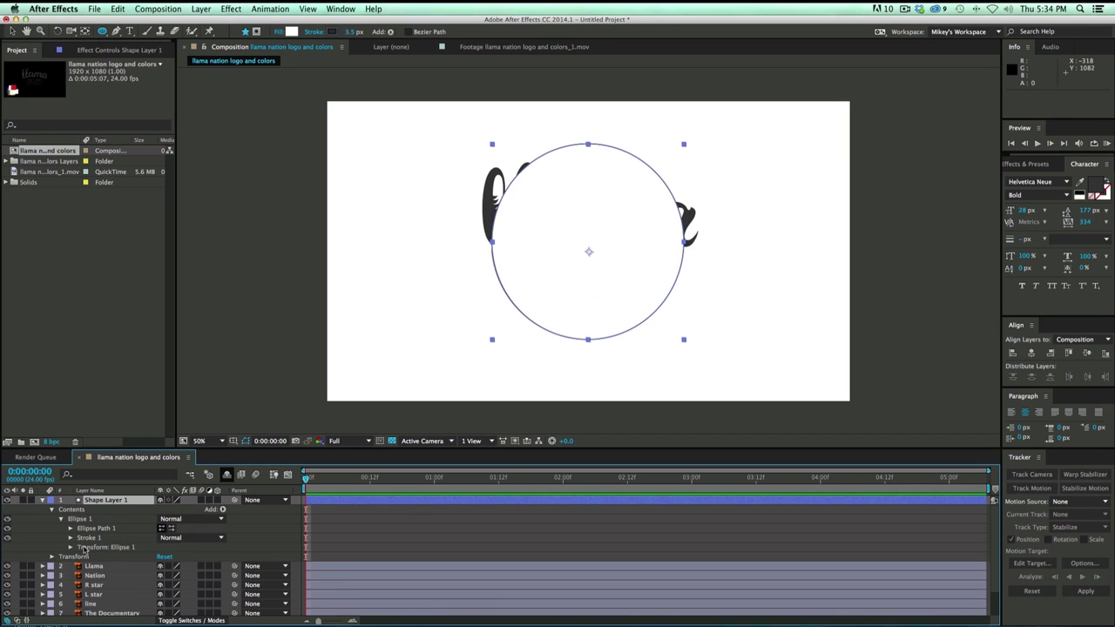
Move the circle shape layer to about 955, 541 to line it up with the logo's original ring
key("period")
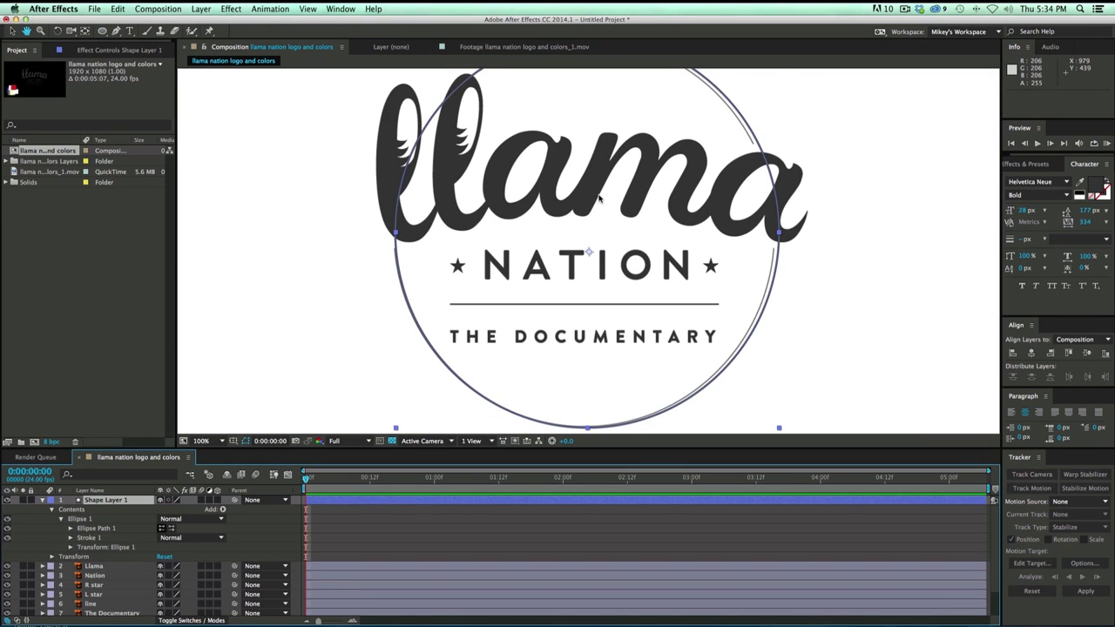
scroll(610, 174, "up", 5)
key("v")
left_click_drag(675, 113, 673, 112)
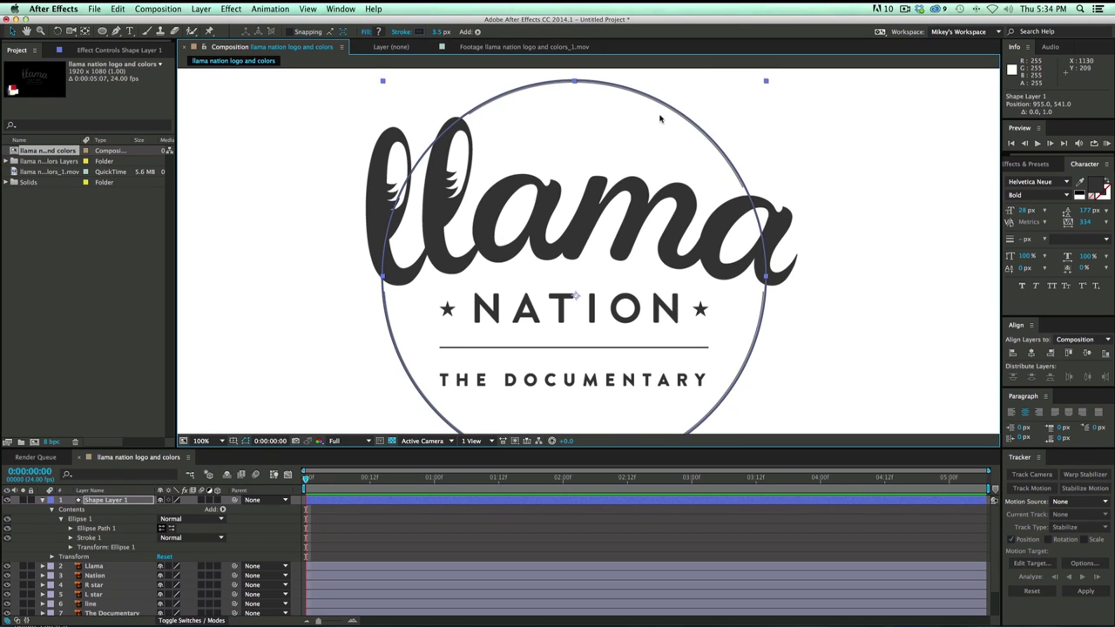
Set the ellipse path's size to 699 in both dimensions to match the logo's ring
left_click(70, 528)
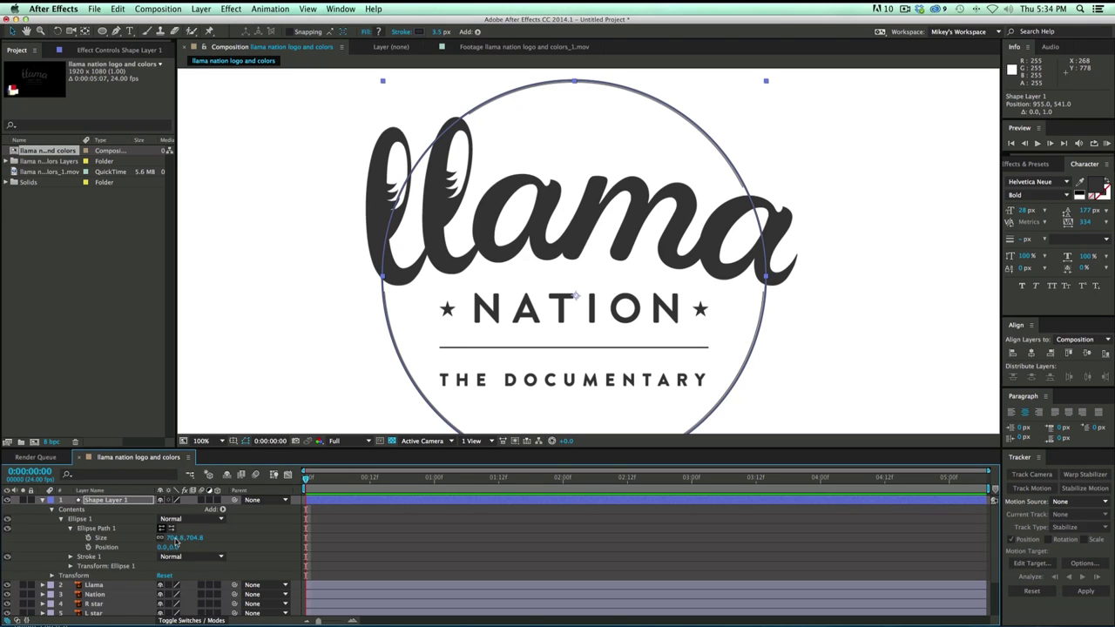
left_click(176, 539)
type("699")
key("Return")
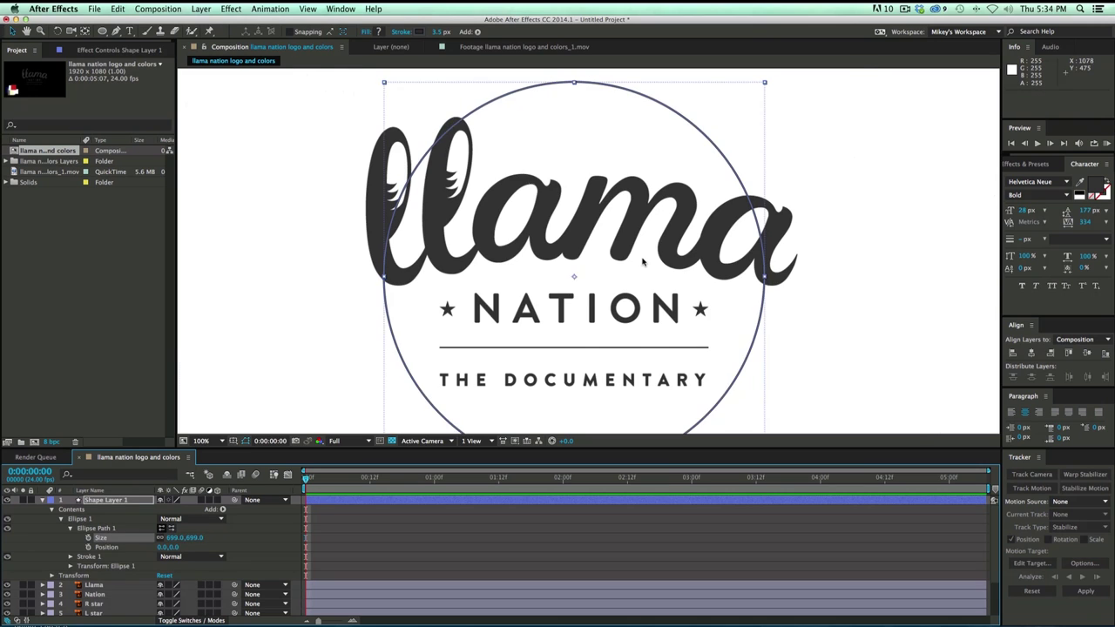
key(".")
left_click_drag(560, 339, 569, 280)
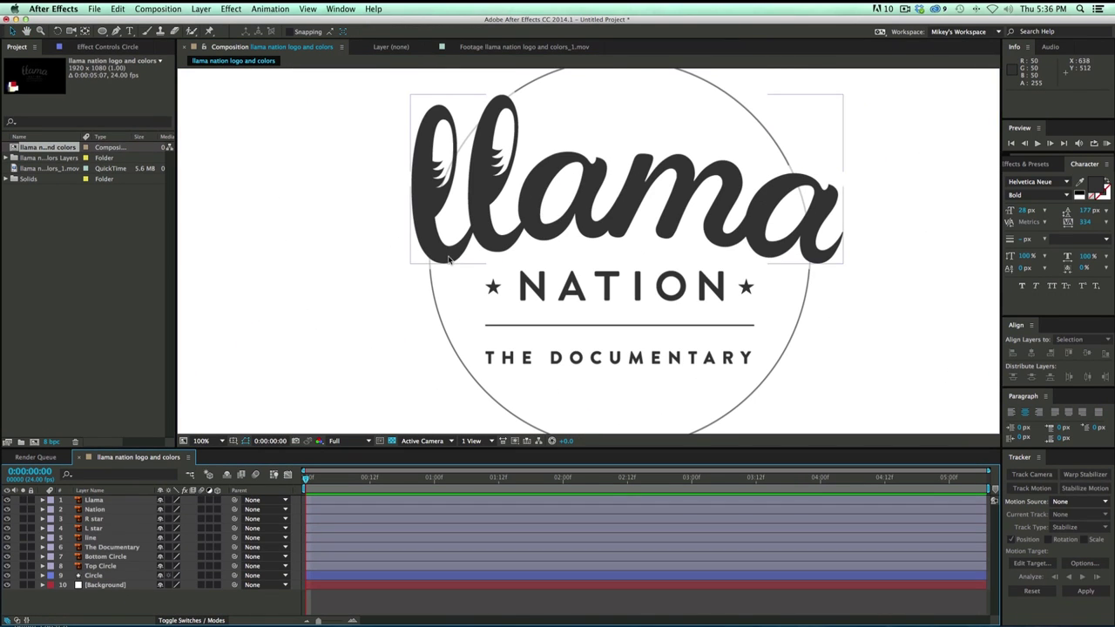
Compare the Circle shape with the original Top Circle and Bottom Circle layers by hiding and showing the Circle layer
left_click(124, 566)
left_click(122, 558, "shift")
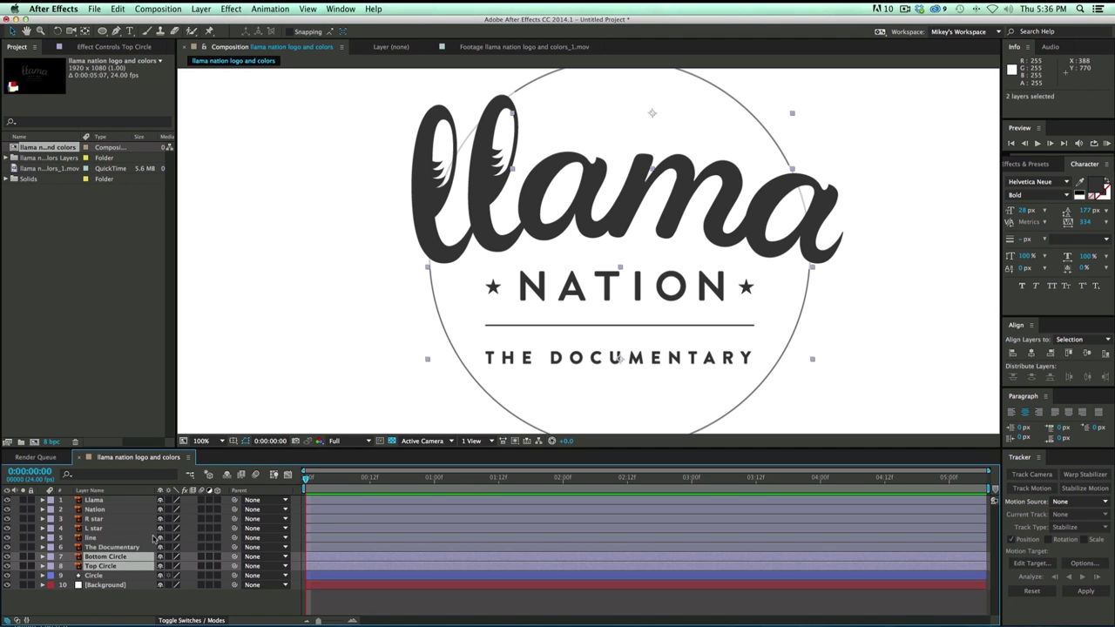
left_click(112, 596)
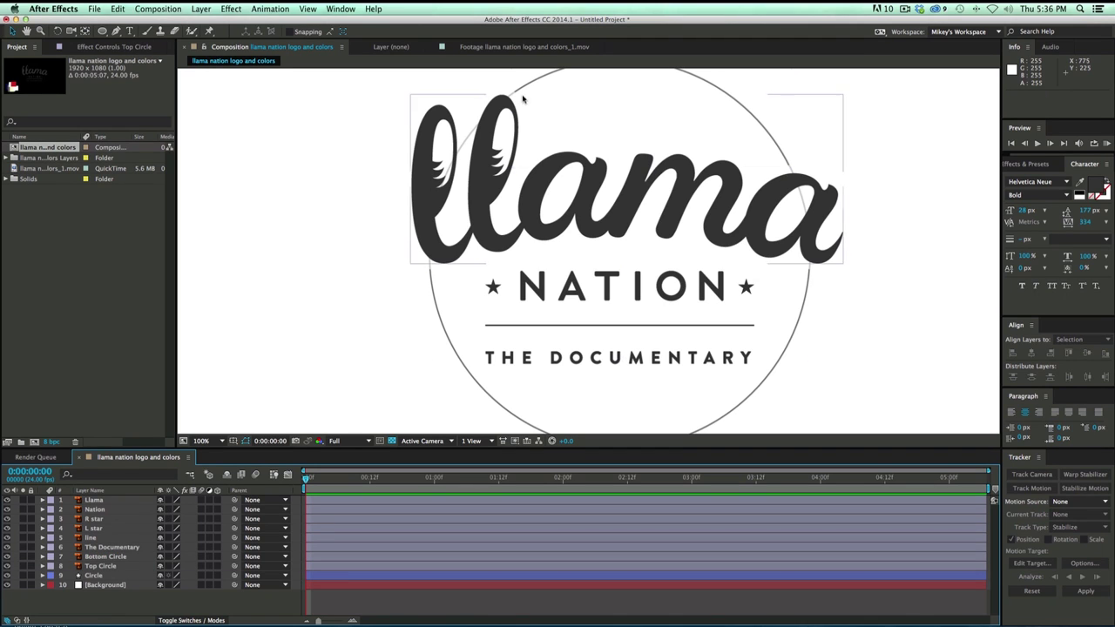
left_click(8, 575)
left_click(7, 575)
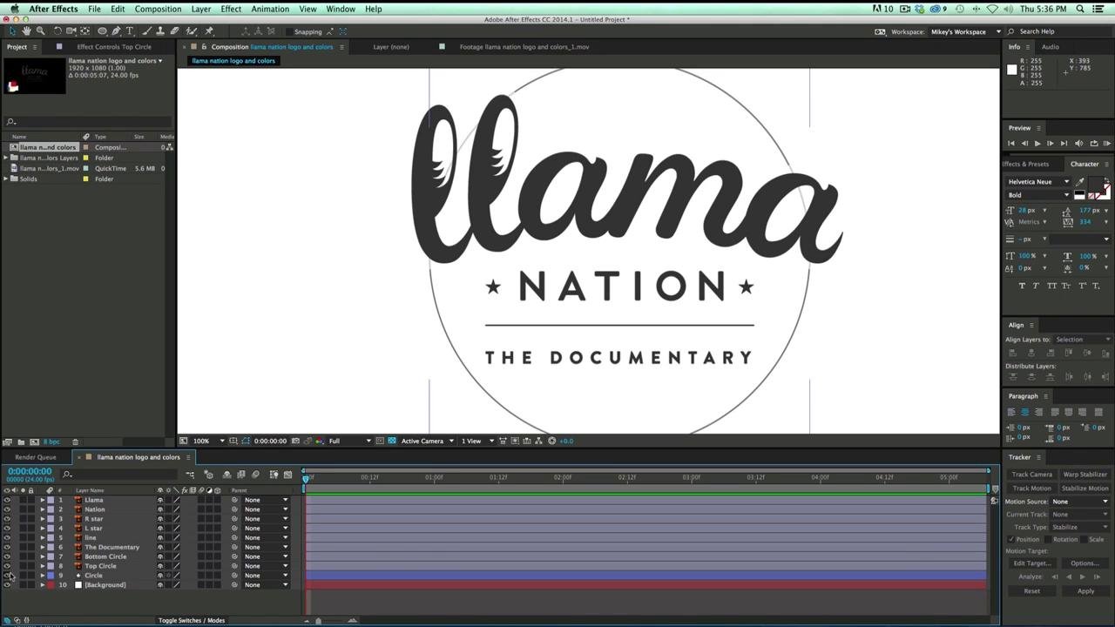
Create a white solid at the composition's full size above the Circle layer and name it White Mask
left_click(96, 575)
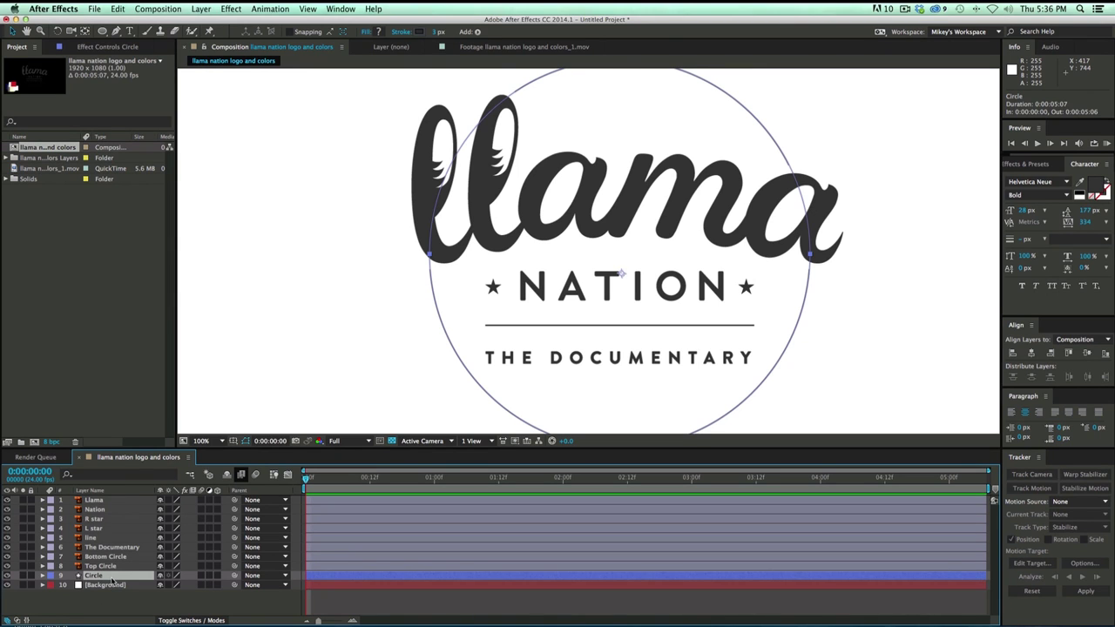
left_click(199, 9)
mouse_move(207, 24)
left_click(357, 35)
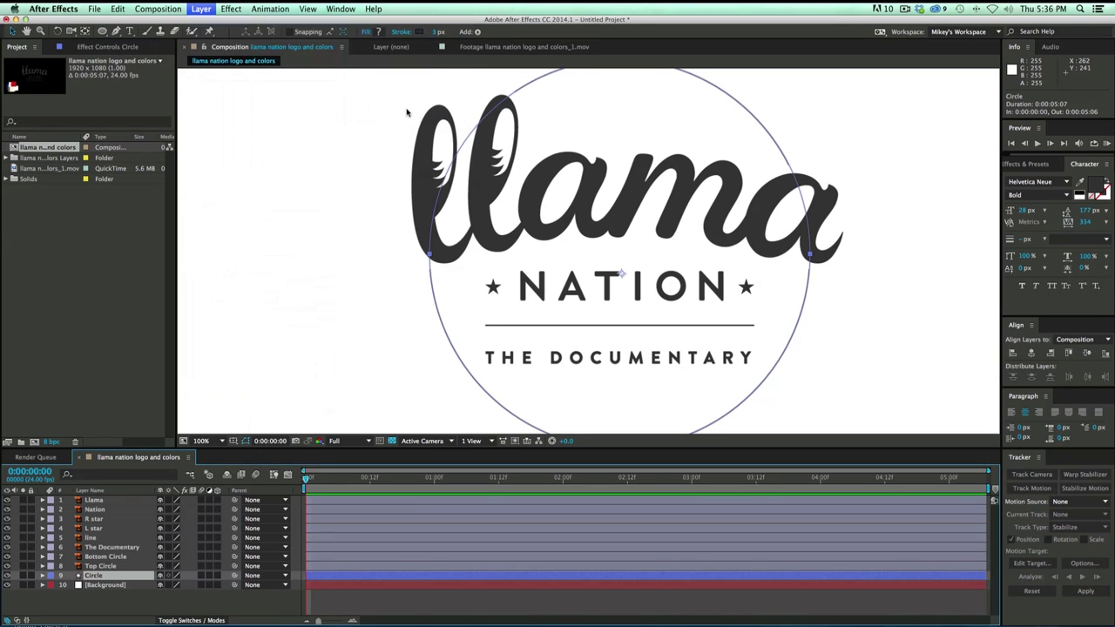
type("W")
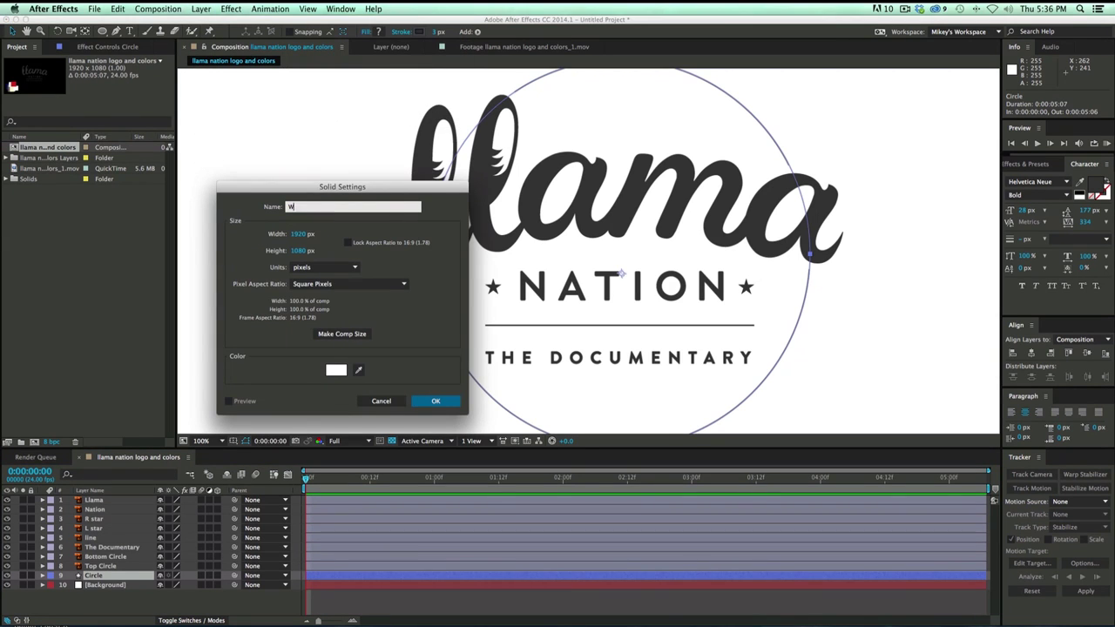
type("hite Mask")
key("Return")
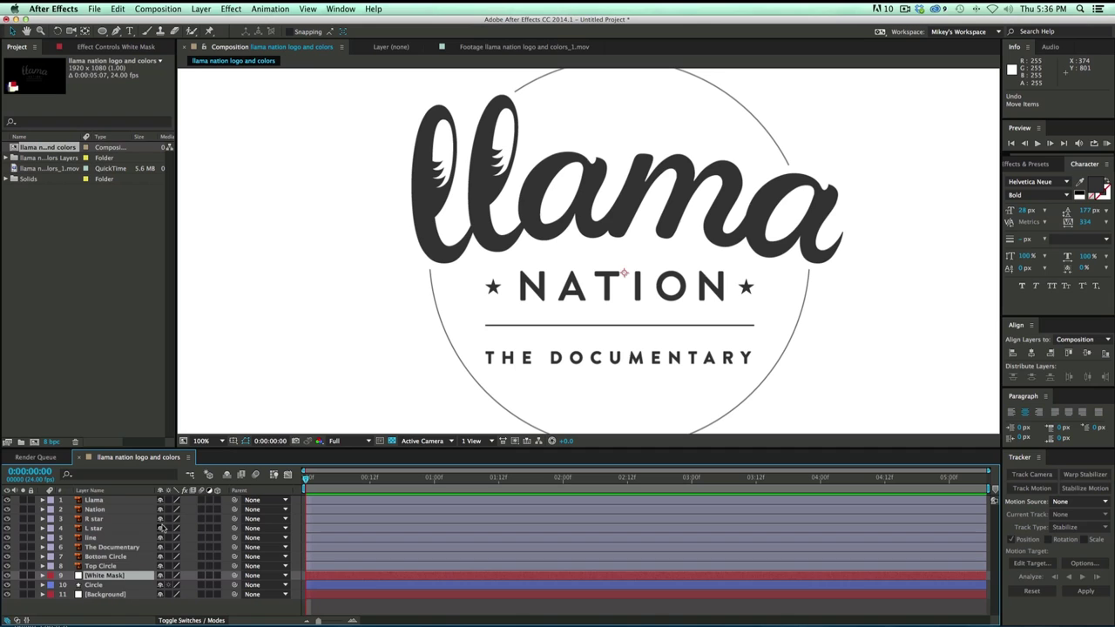
Start a pen mask on the White Mask solid, running just below the llama lettering from the left ring gap toward the right one
left_click(98, 586)
left_click(106, 575)
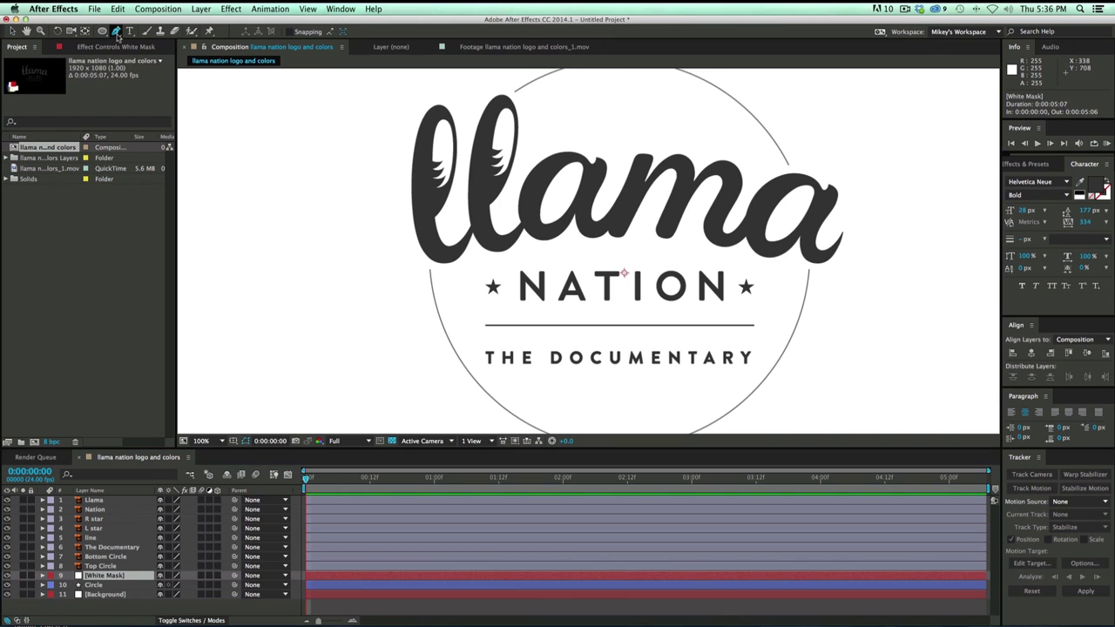
scroll(380, 261, "up", 3)
scroll(631, 273, "up", 1)
scroll(631, 273, "left", 5)
key("g")
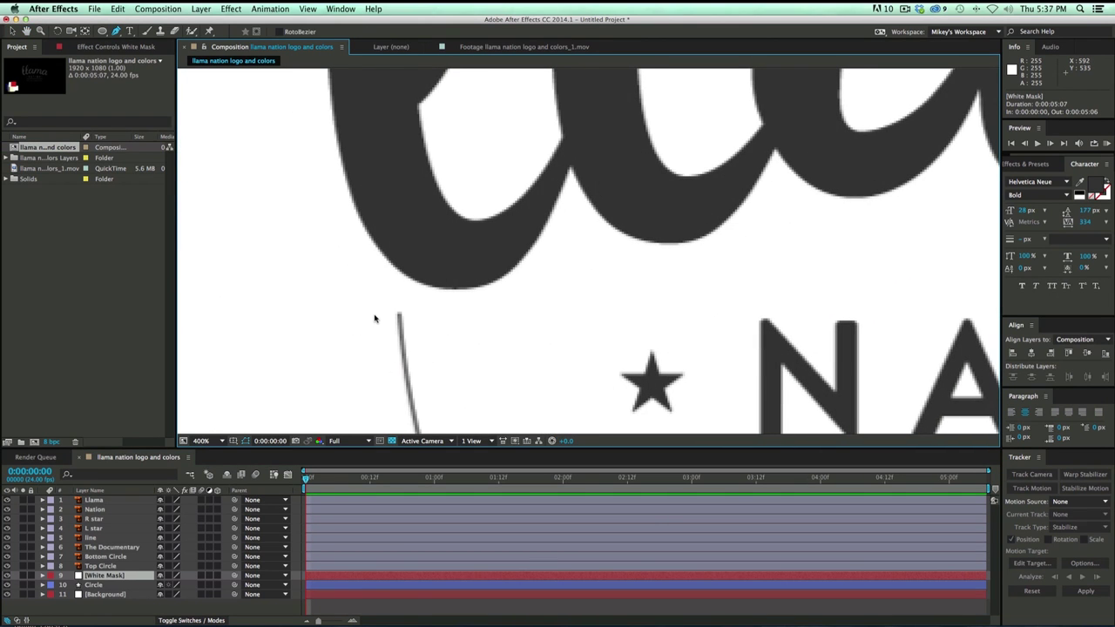
left_click(373, 314)
left_click(418, 316)
scroll(677, 261, "right", 10)
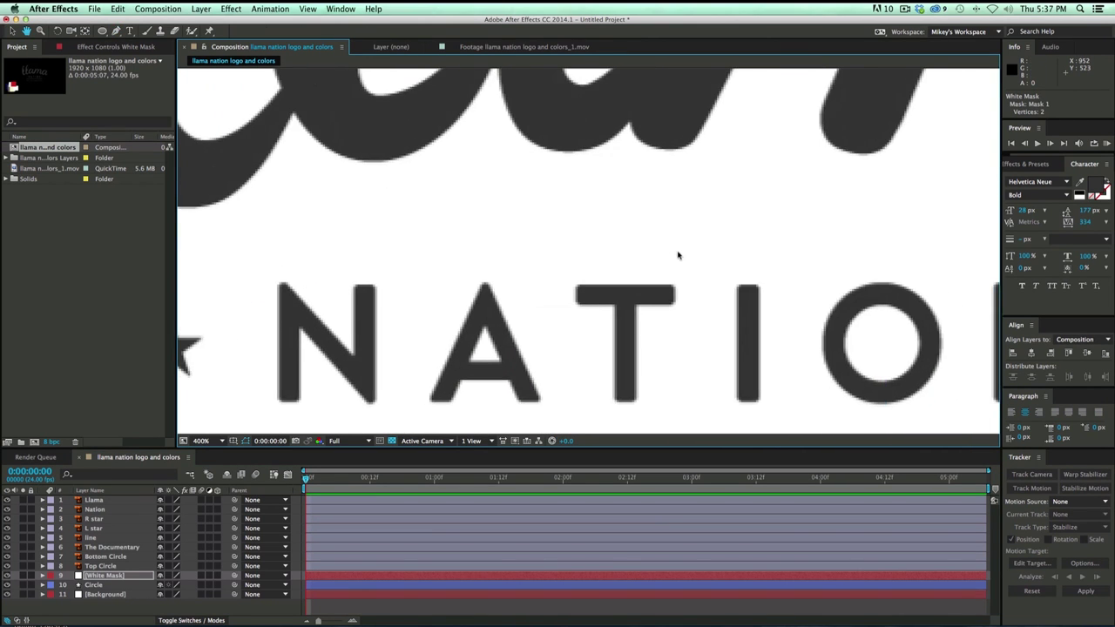
left_click(514, 265)
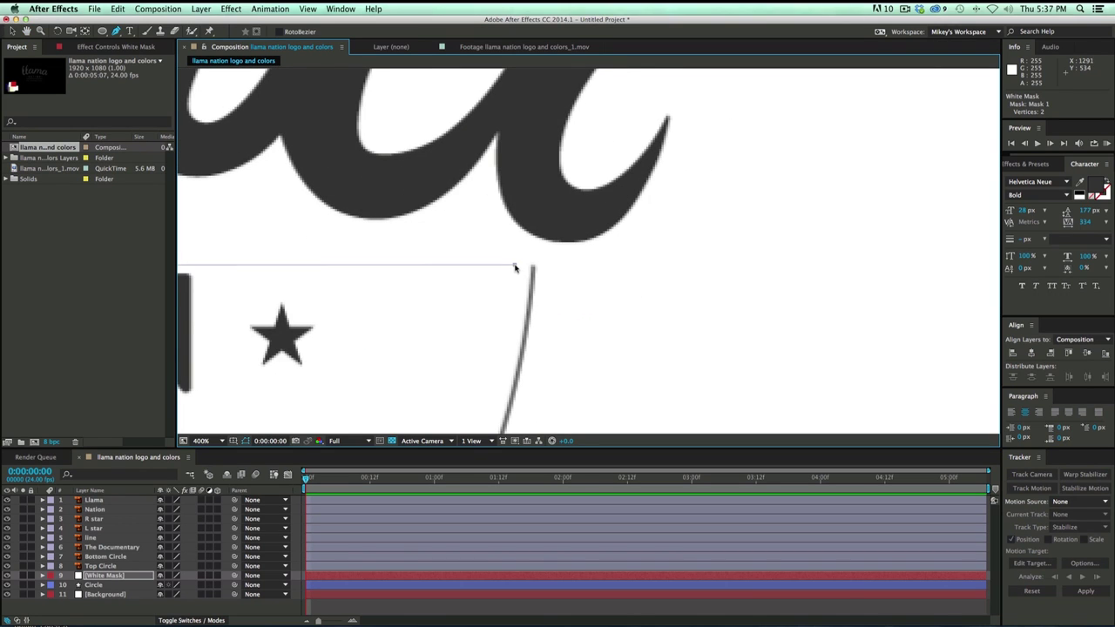
Continue the mask past the lower right ring end, around the final letter a, and up to the upper right ring end
left_click_drag(571, 183, 562, 375)
left_click_drag(568, 217, 535, 387)
left_click(633, 324)
left_click(567, 234)
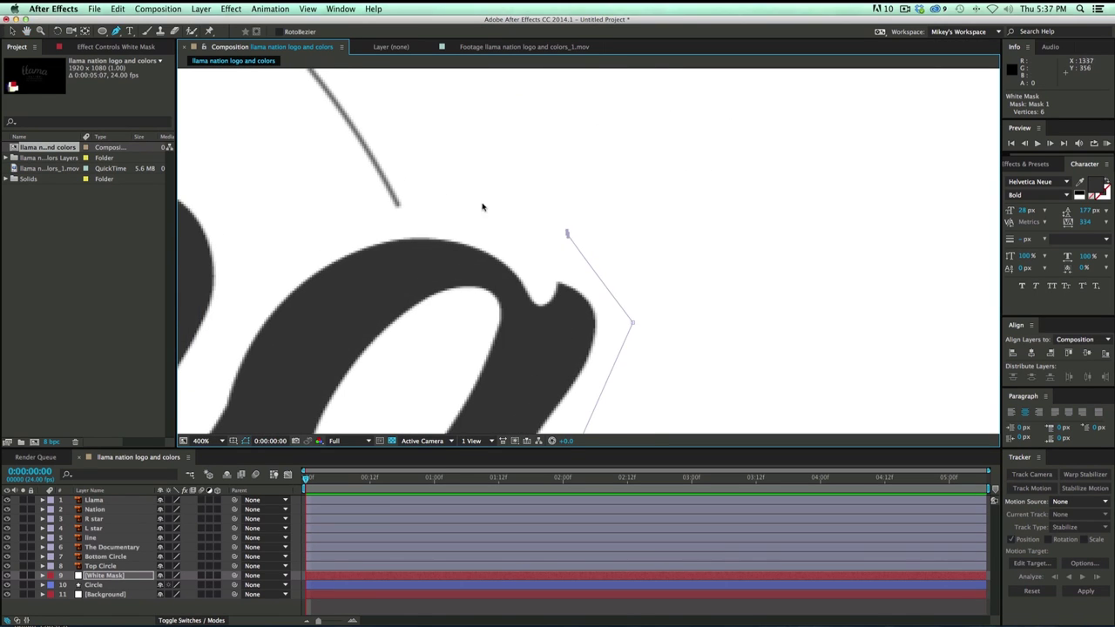
left_click(420, 204)
left_click_drag(302, 217, 537, 231)
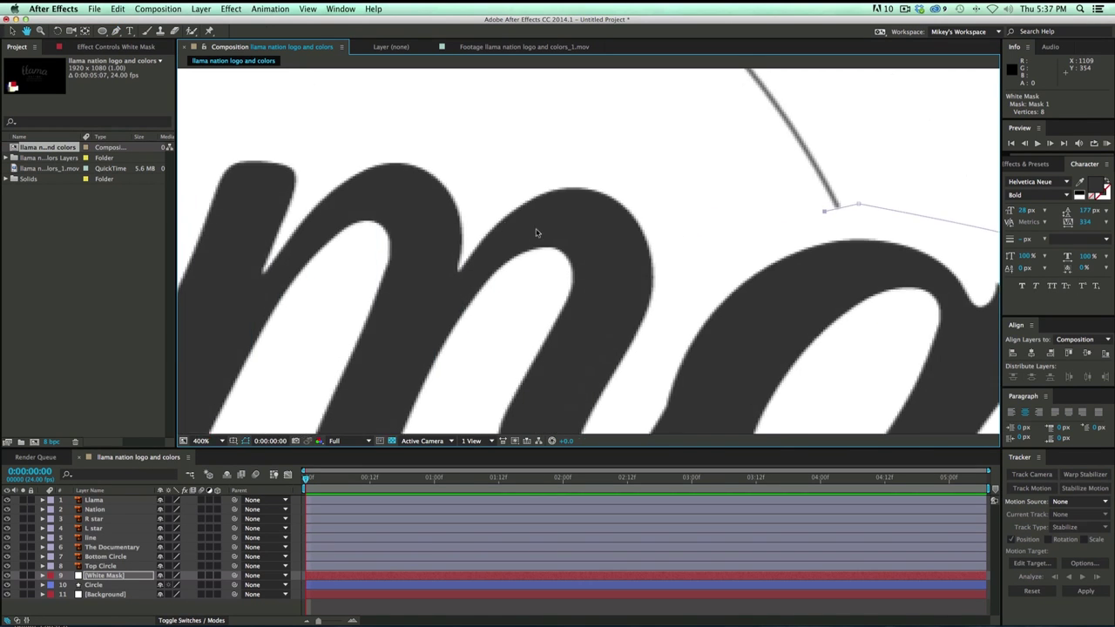
Extend the mask across the top of the llama lettering and around the upper left ring end beside the second l
key("comma")
left_click_drag(227, 225, 478, 180)
left_click_drag(603, 142, 325, 250)
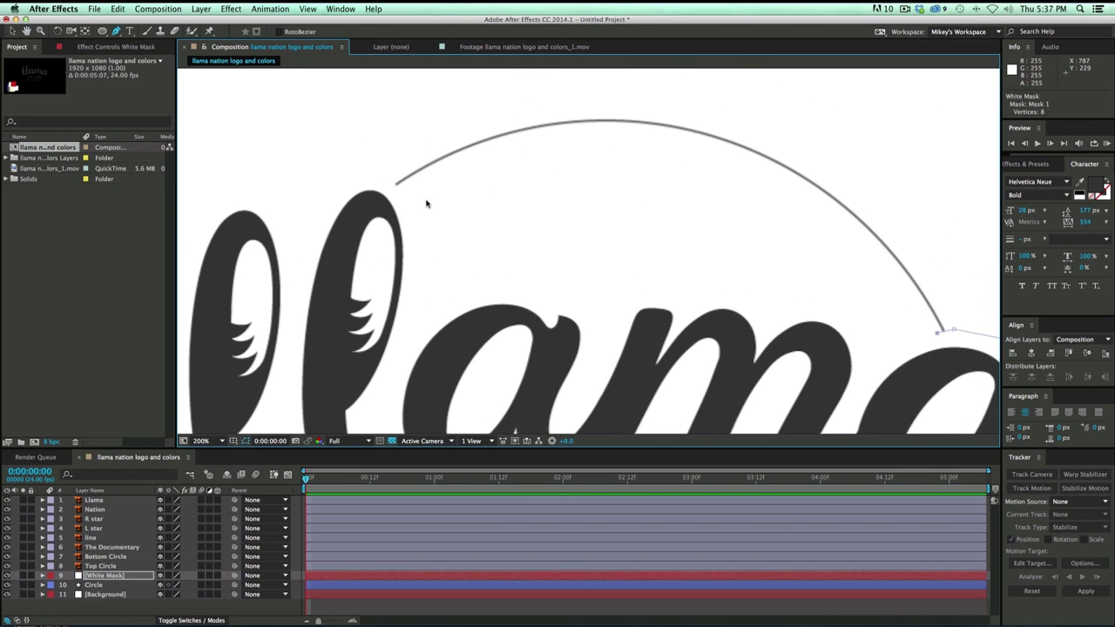
left_click(420, 197)
left_click(401, 195)
key("period")
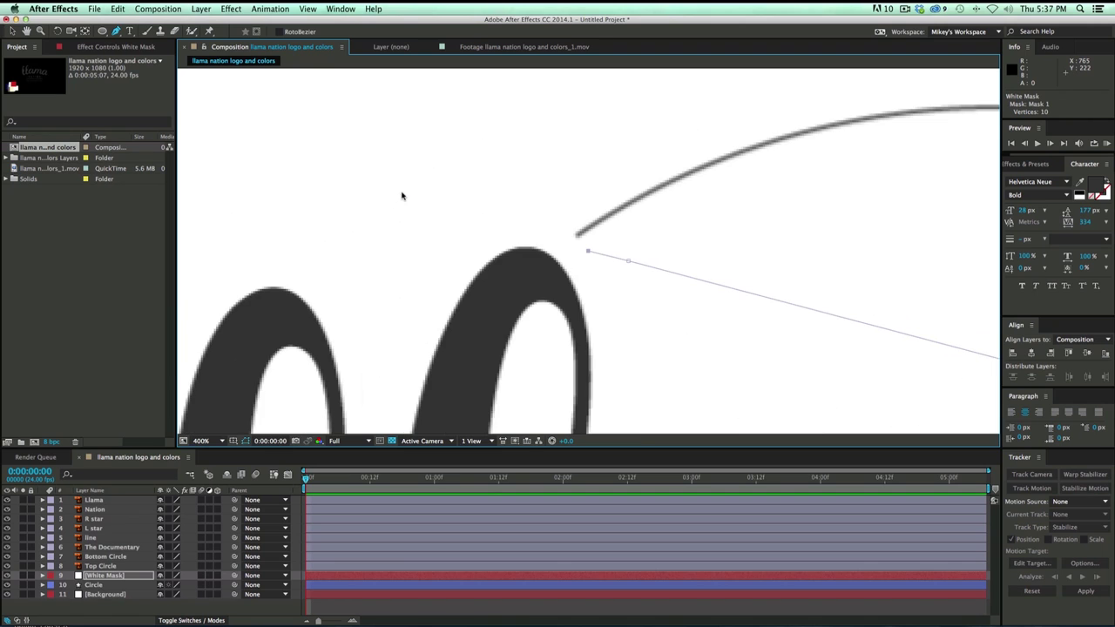
left_click(561, 221)
Carry the mask down over the first l on the logo's left side and close it at its starting point
left_click_drag(447, 229, 575, 102)
left_click(533, 99)
left_click(440, 209)
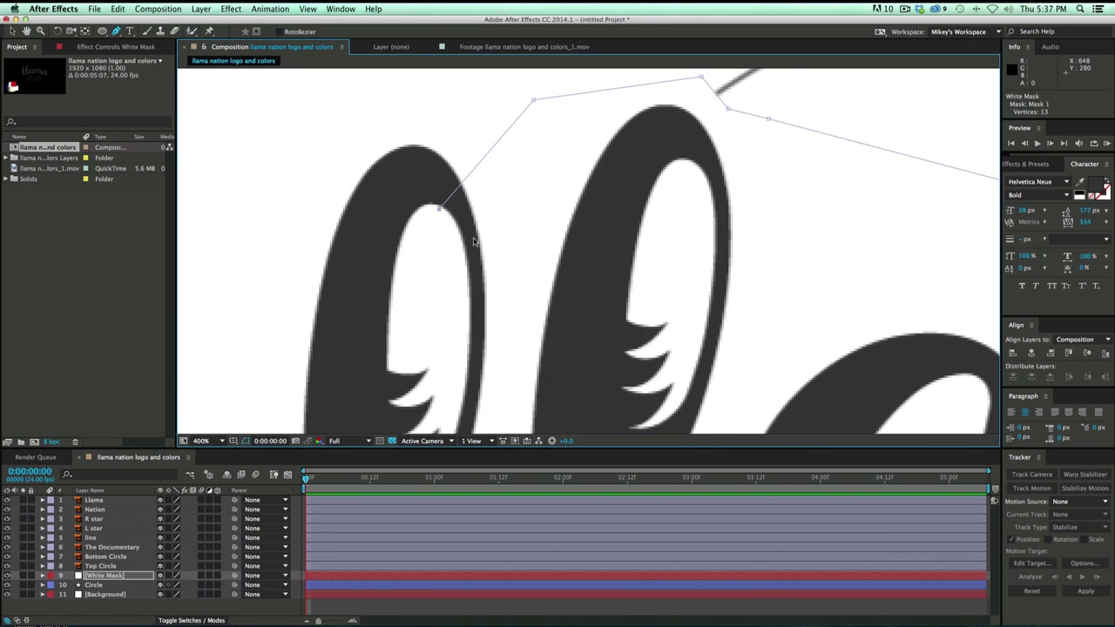
left_click_drag(487, 232, 515, 145)
left_click_drag(443, 341, 505, 154)
left_click_drag(443, 366, 479, 177)
left_click(399, 220)
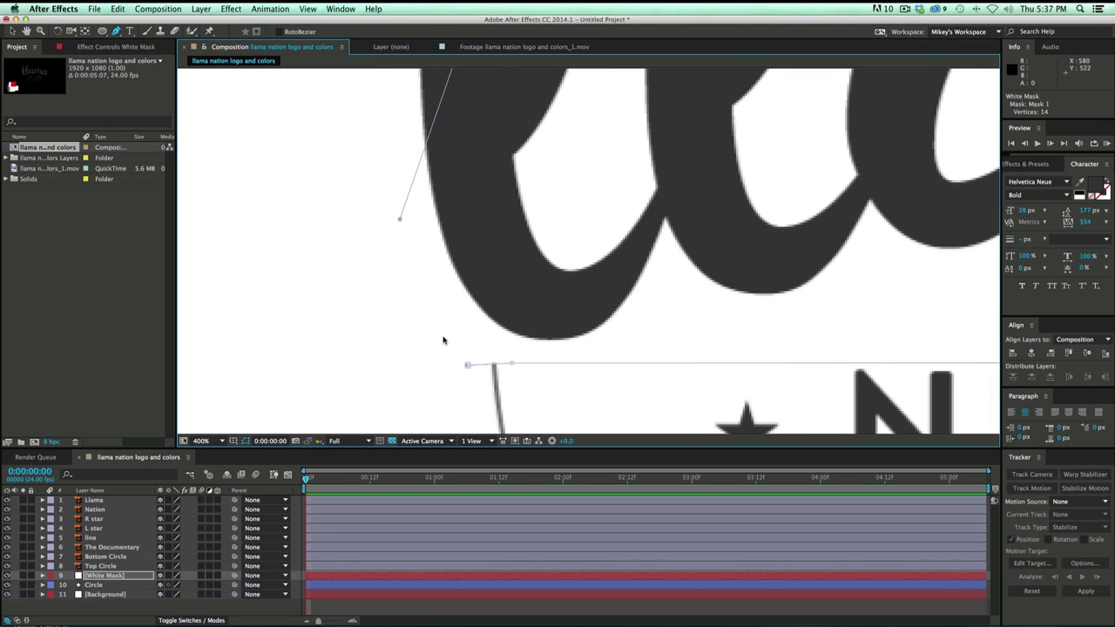
key("comma")
key("comma")
key("comma")
key("comma")
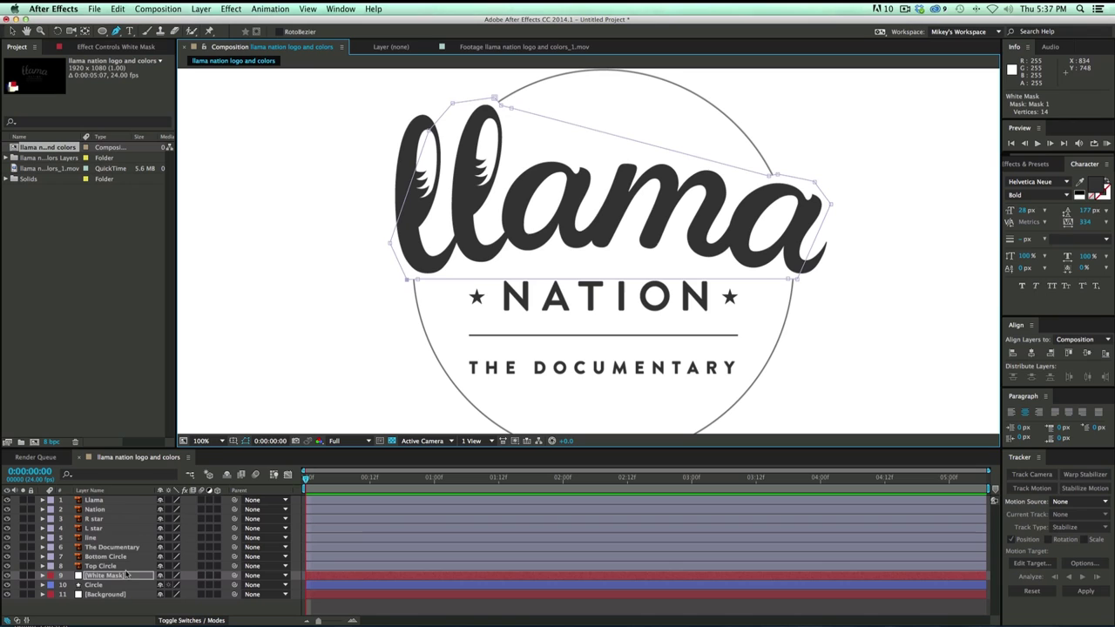
Hide the original Top Circle and Bottom Circle layers and delete both of them
left_click(103, 567)
left_click(105, 556, "shift")
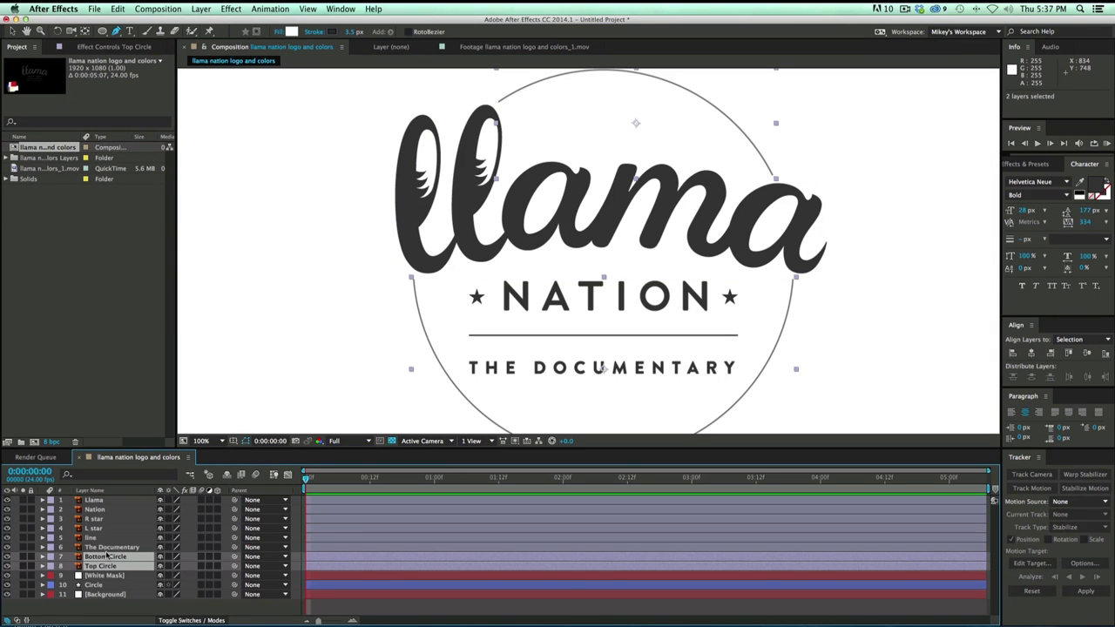
left_click(6, 566)
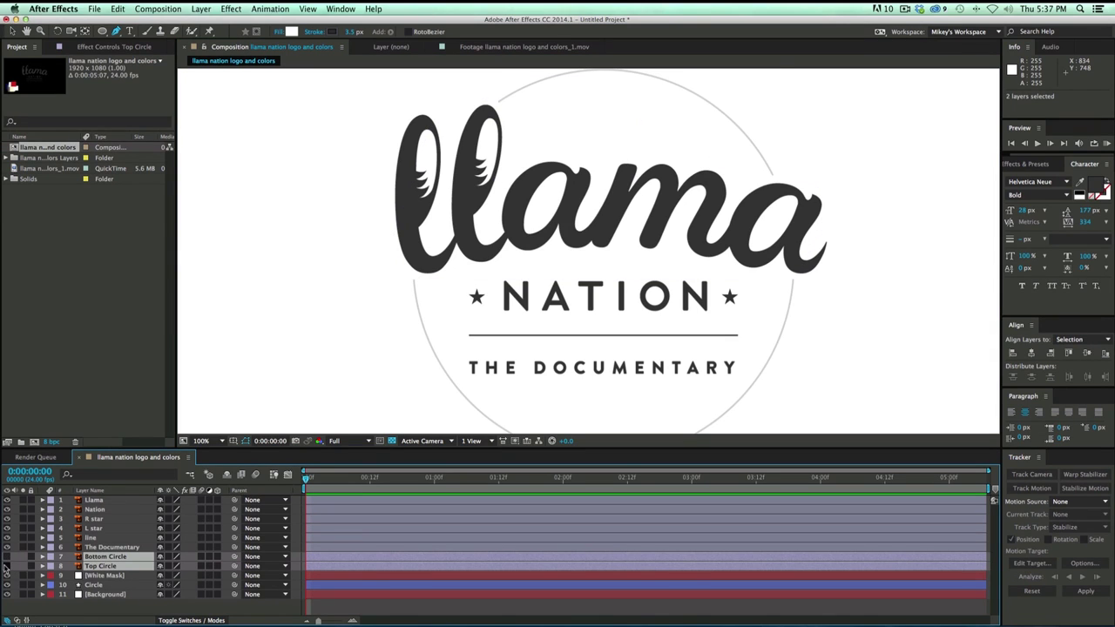
mouse_move(6, 567)
left_mouse_down()
mouse_move(6, 557)
mouse_move(7, 566)
left_mouse_up()
left_click(109, 575)
left_click(110, 566)
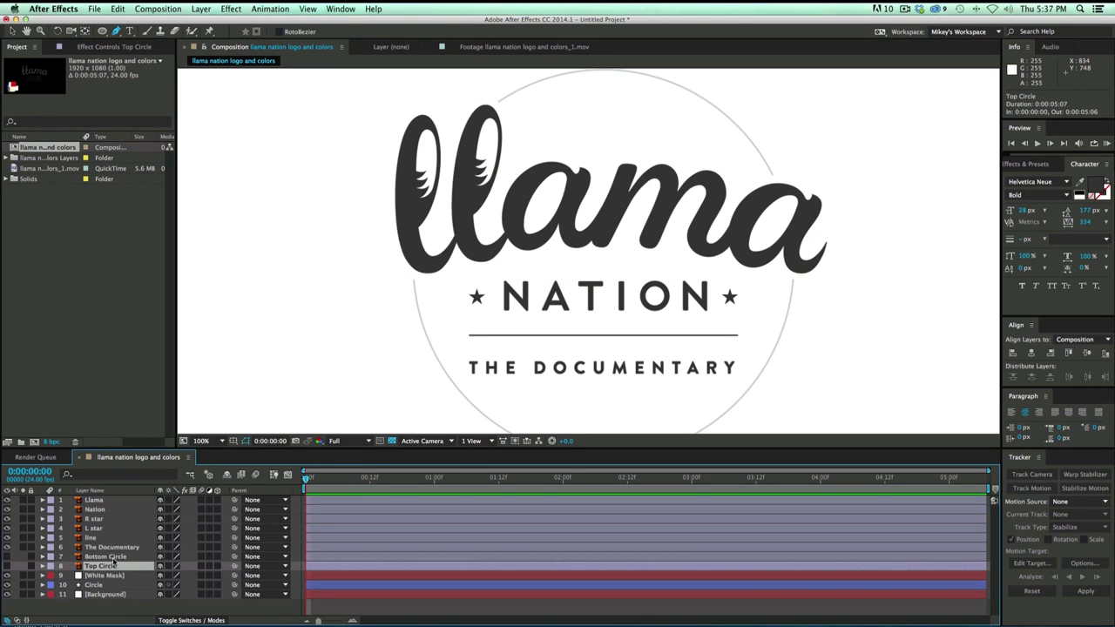
left_click(112, 560, "shift")
key("Delete")
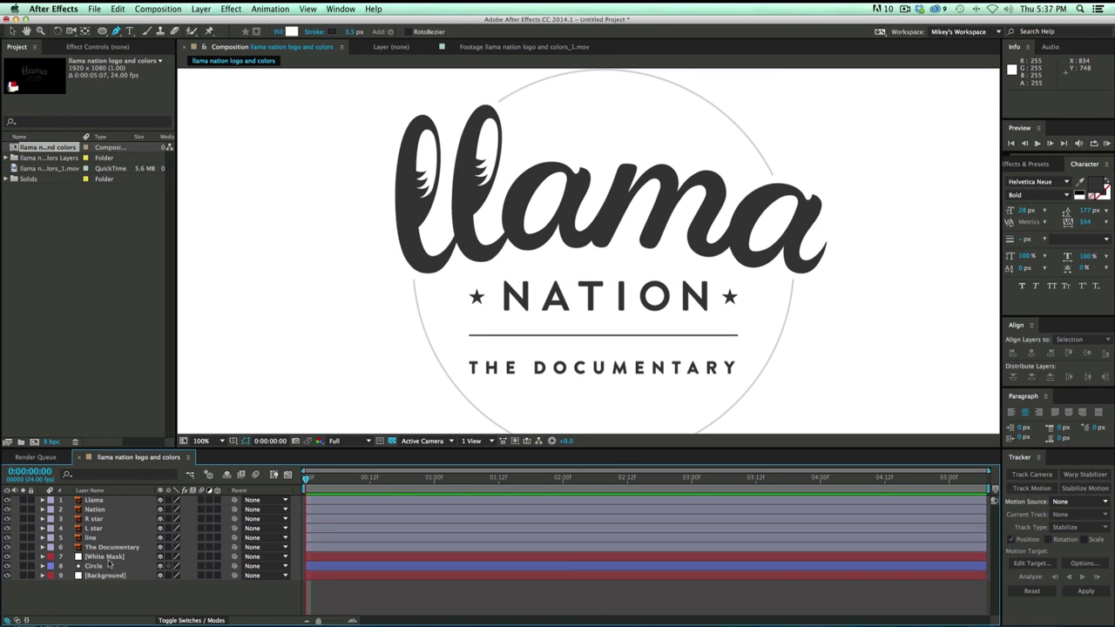
Set the Circle layer's opacity to 100%
left_click(108, 565)
key("t")
left_click_drag(162, 578, 296, 575)
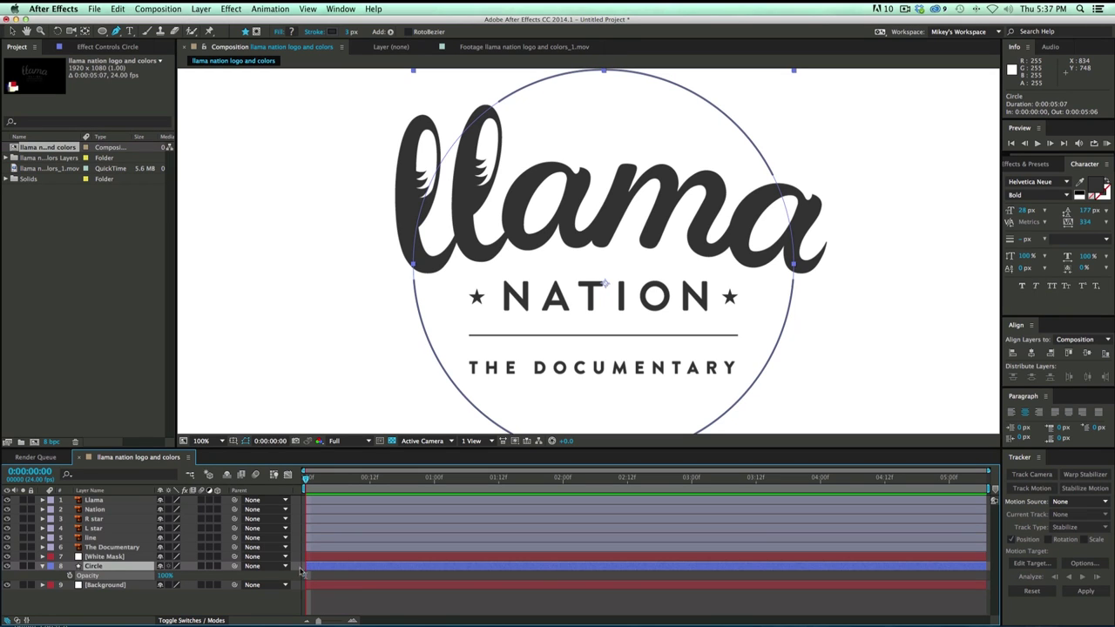
left_click(364, 603)
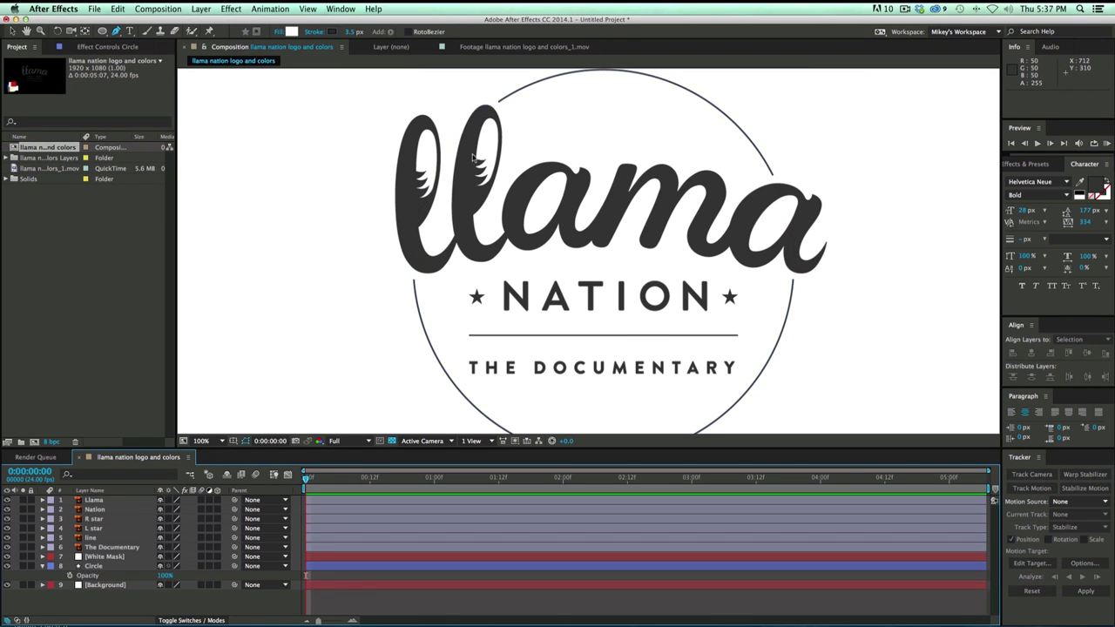
key("comma")
key("comma")
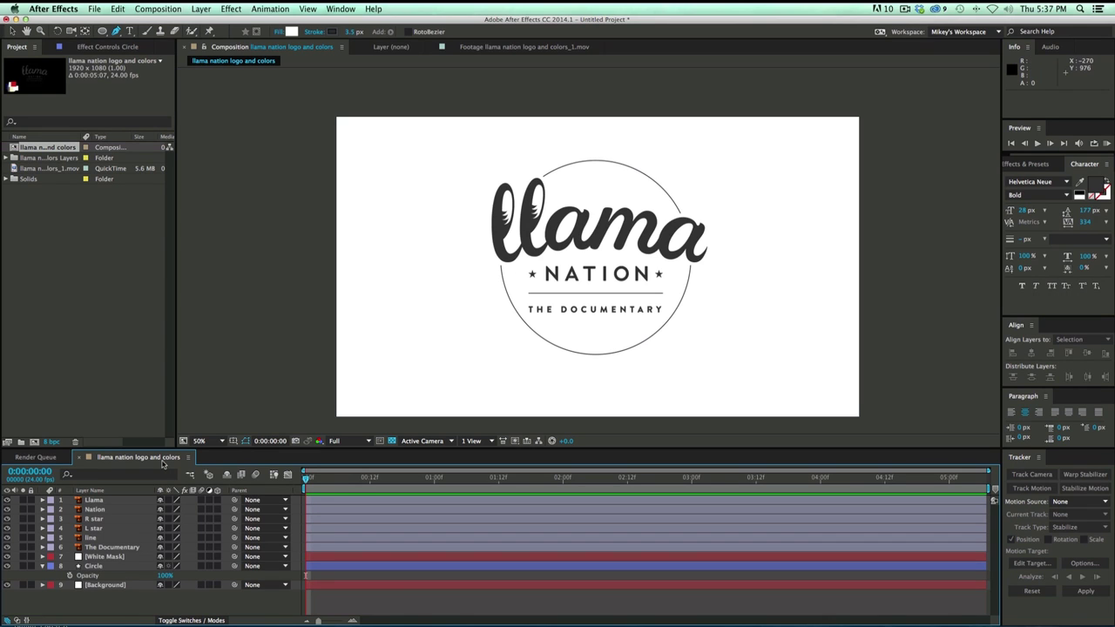
Add a Trim Paths operator to the Circle layer's contents and expand its settings
left_click(96, 566)
left_click(43, 567)
left_click(43, 567)
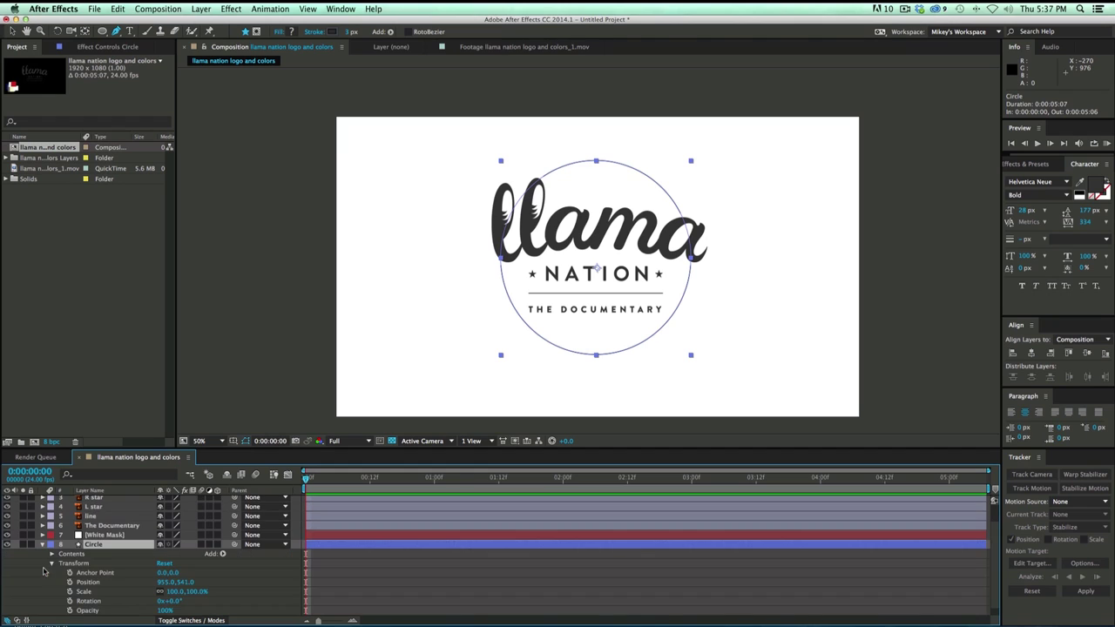
left_click(53, 563)
left_click(52, 576)
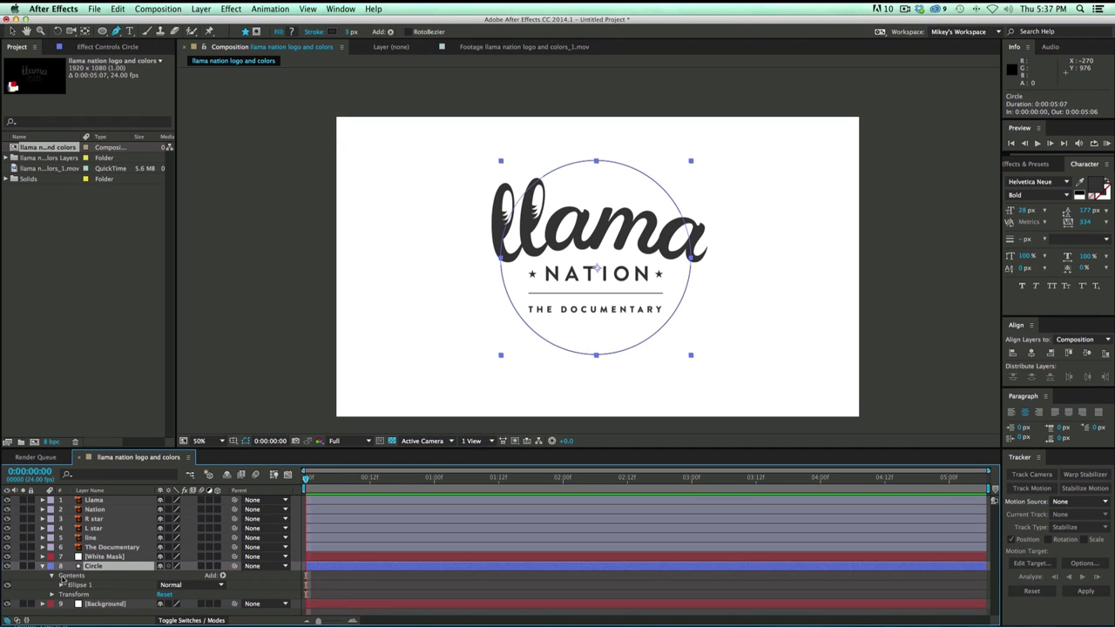
left_click(222, 575)
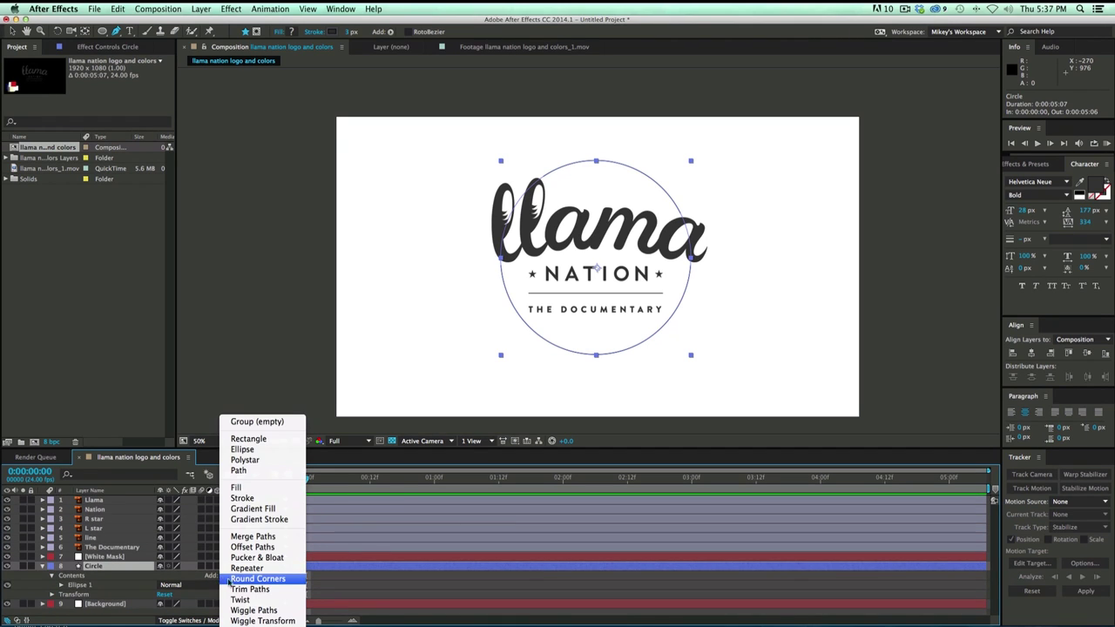
left_click(248, 590)
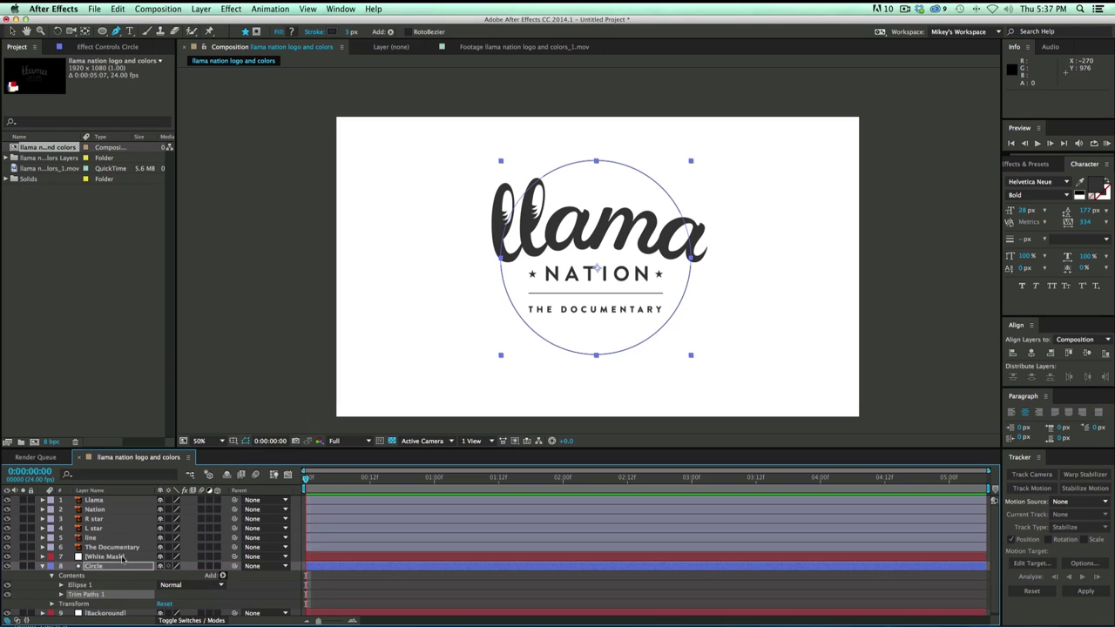
key("F2")
left_click(62, 595)
scroll(122, 575, "down", 3)
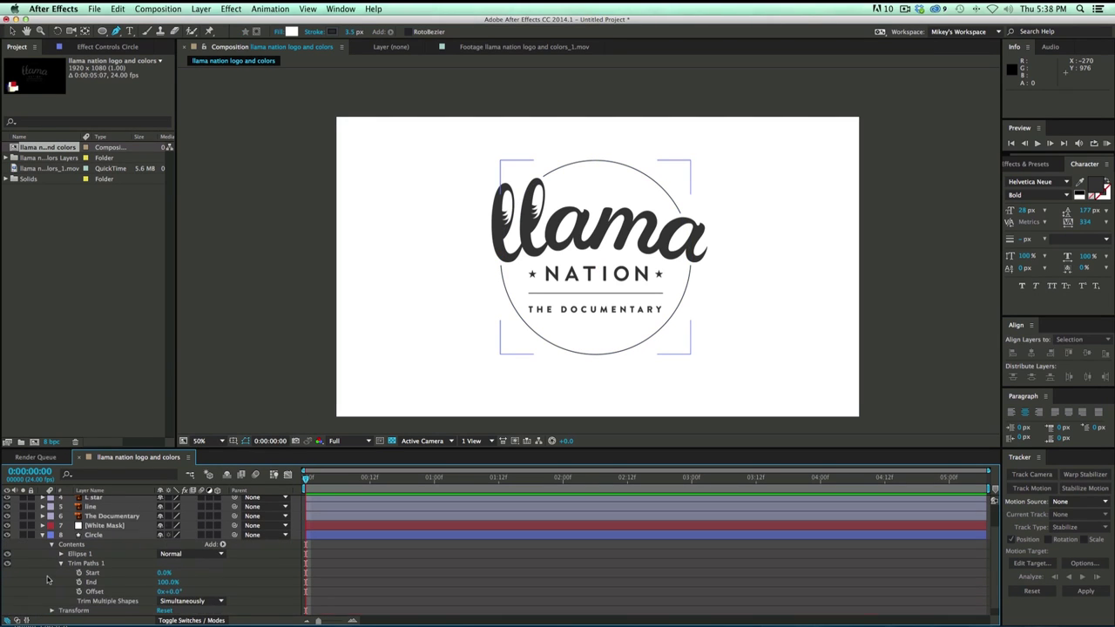
Try out different Trim Paths End values on the Circle's stroke, and undo the trial changes
left_click_drag(172, 573, 157, 573)
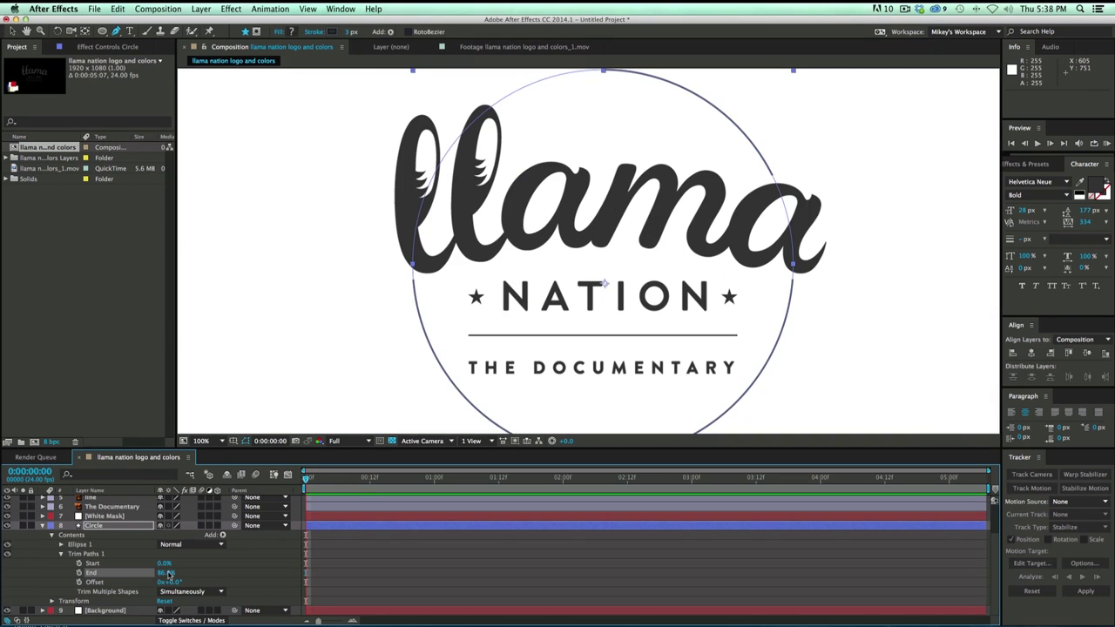
left_click_drag(170, 574, 122, 577)
key("super+z")
left_click(42, 526)
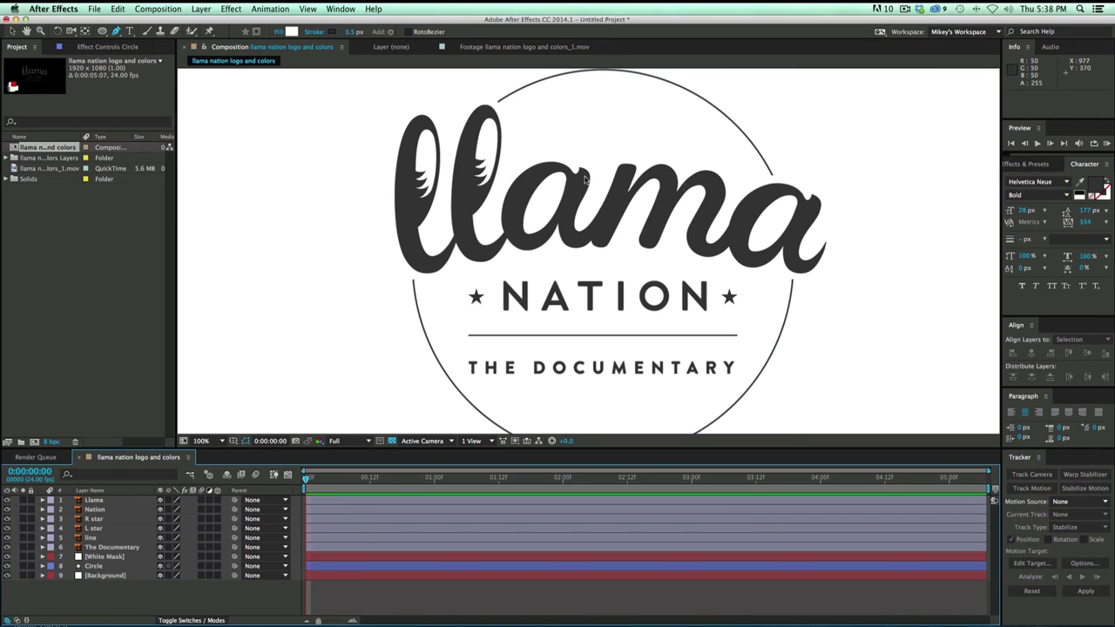
Hide every layer from Nation down through Circle, leaving only Llama and Background shown
key("comma")
key("comma")
key("comma")
key("comma")
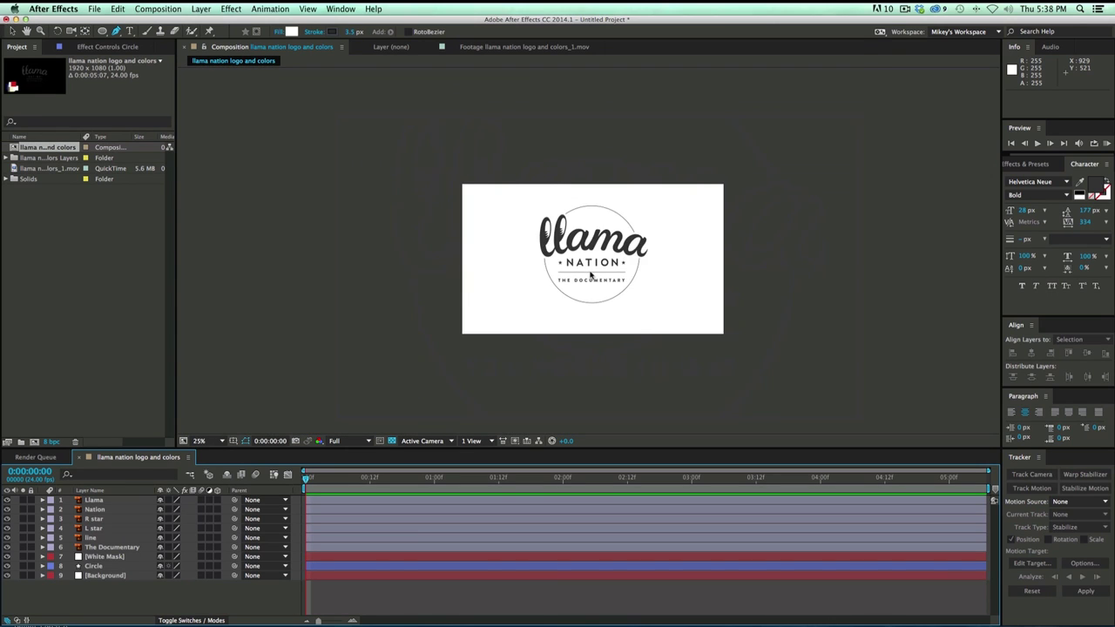
key("period")
key("period")
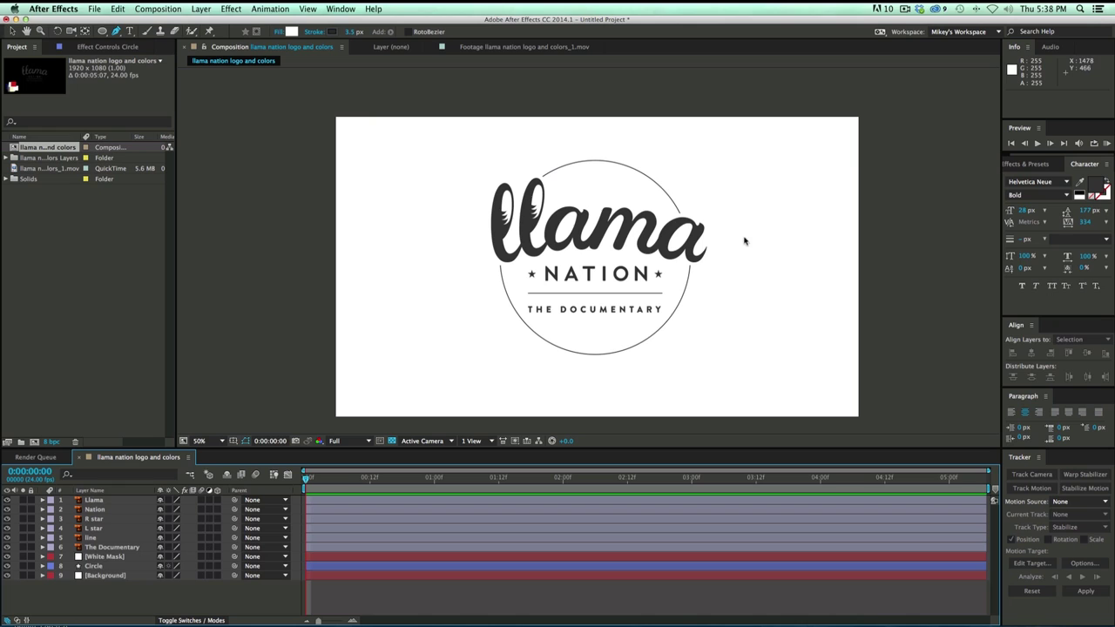
key("v")
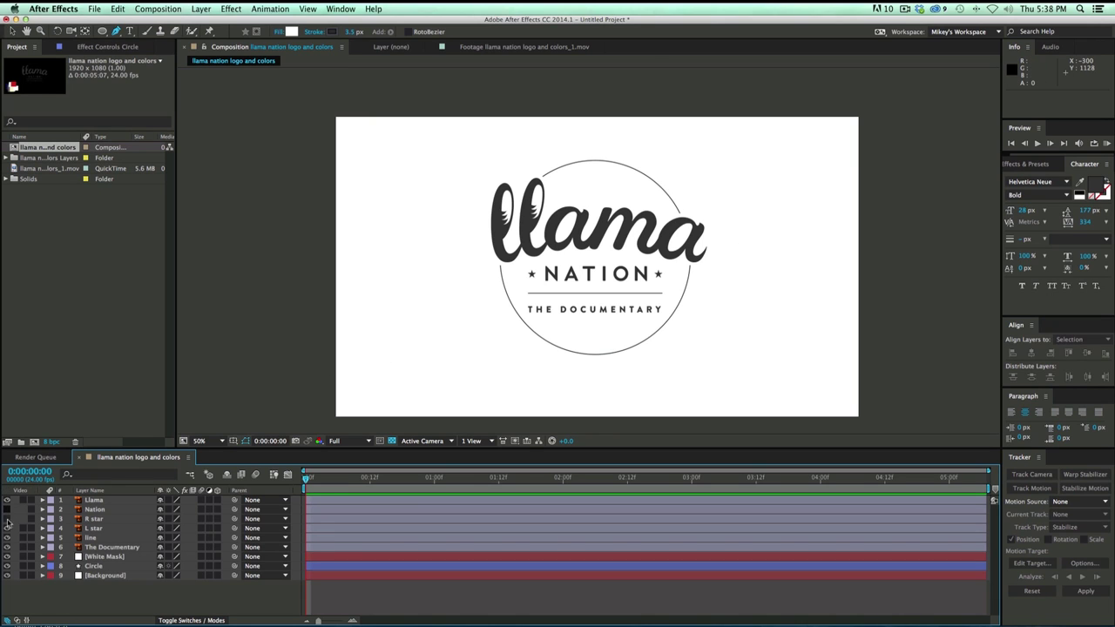
left_click_drag(6, 509, 7, 565)
Expand the Llama layer's transform properties and add Scale and Rotation keyframes at 0:00:00:12
left_click(256, 475)
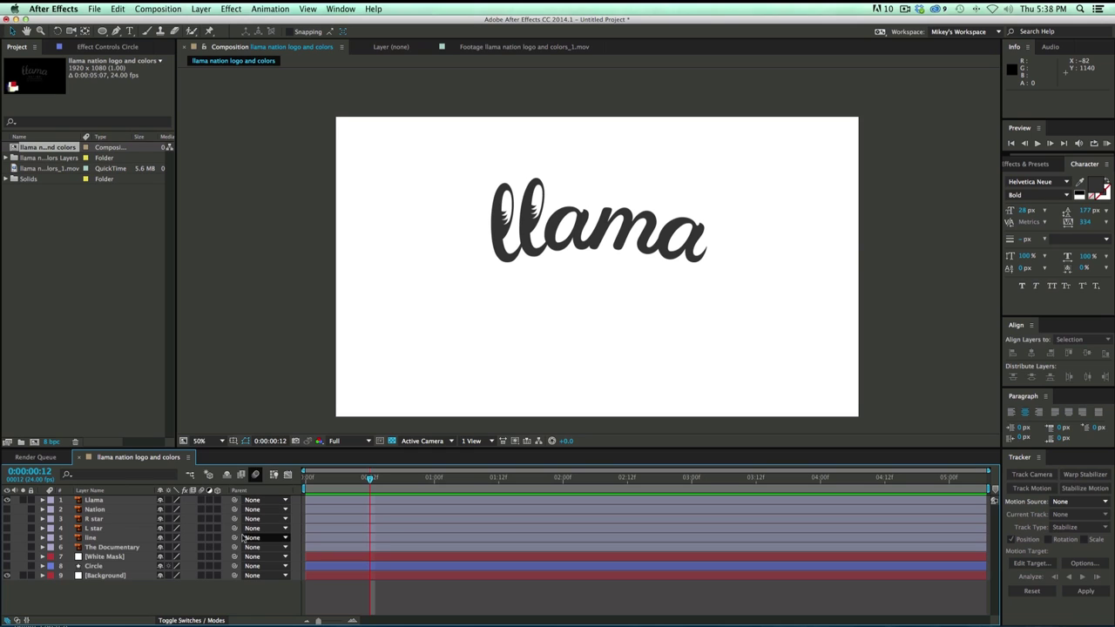
left_click(43, 500)
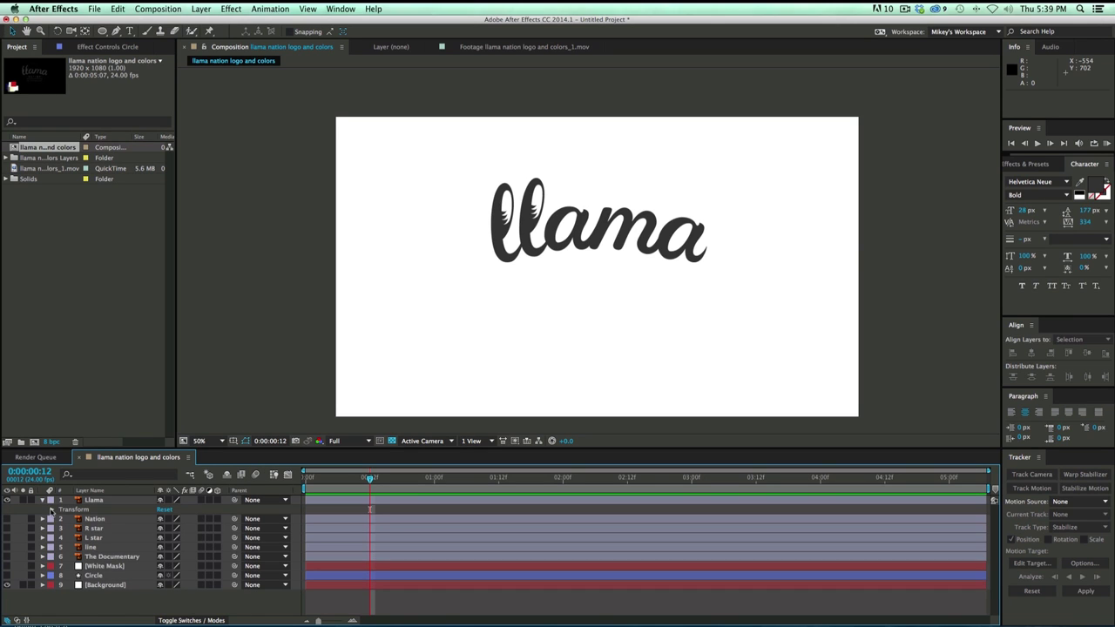
left_click(52, 509)
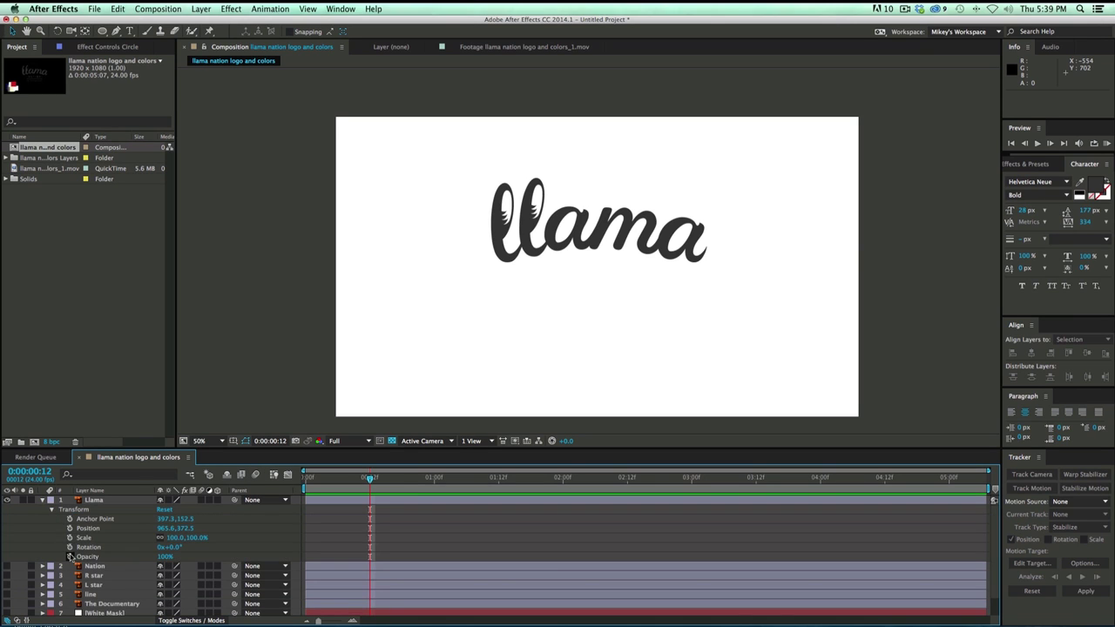
left_click(69, 537)
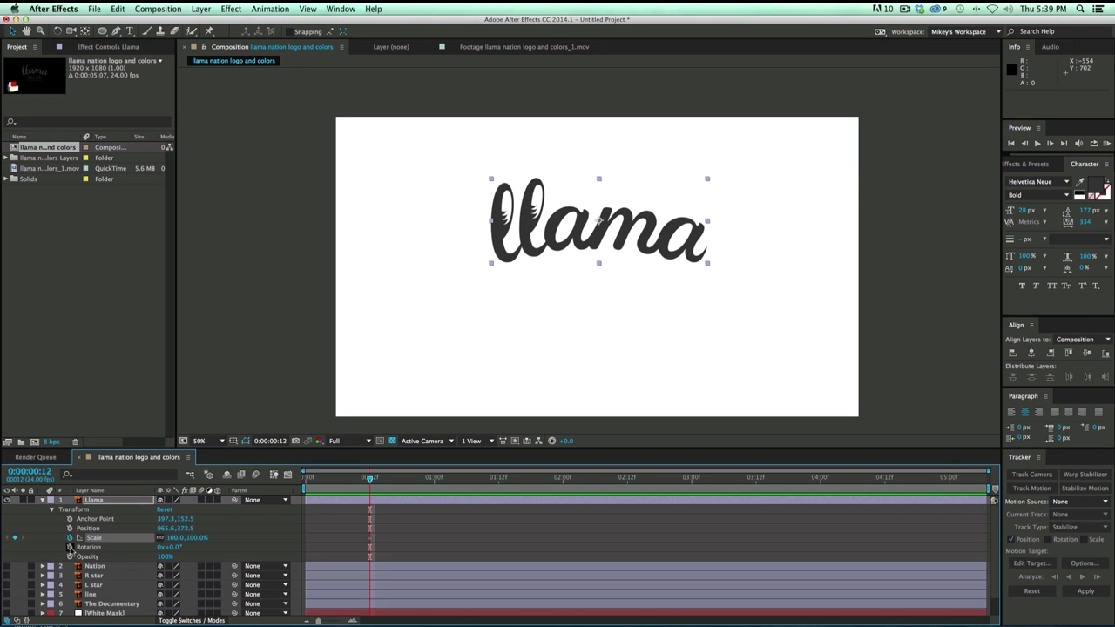
left_click(70, 547)
Move the Llama layer's anchor point slightly down to about 401, 180 with the Pan Behind tool
key("period")
key("period")
left_click_drag(568, 243, 527, 352)
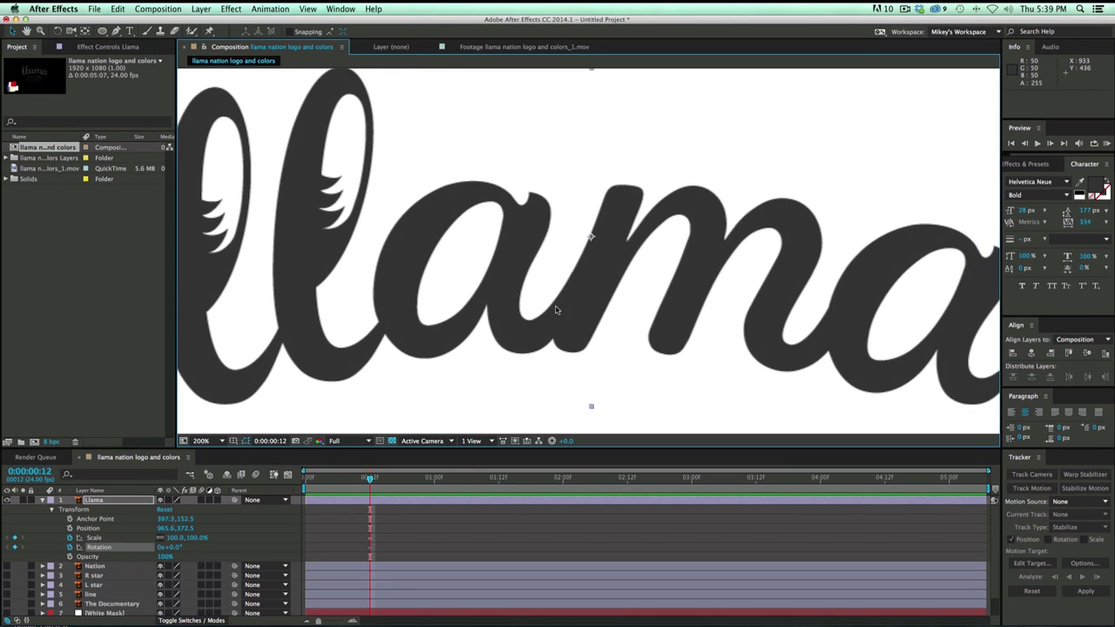
key("comma")
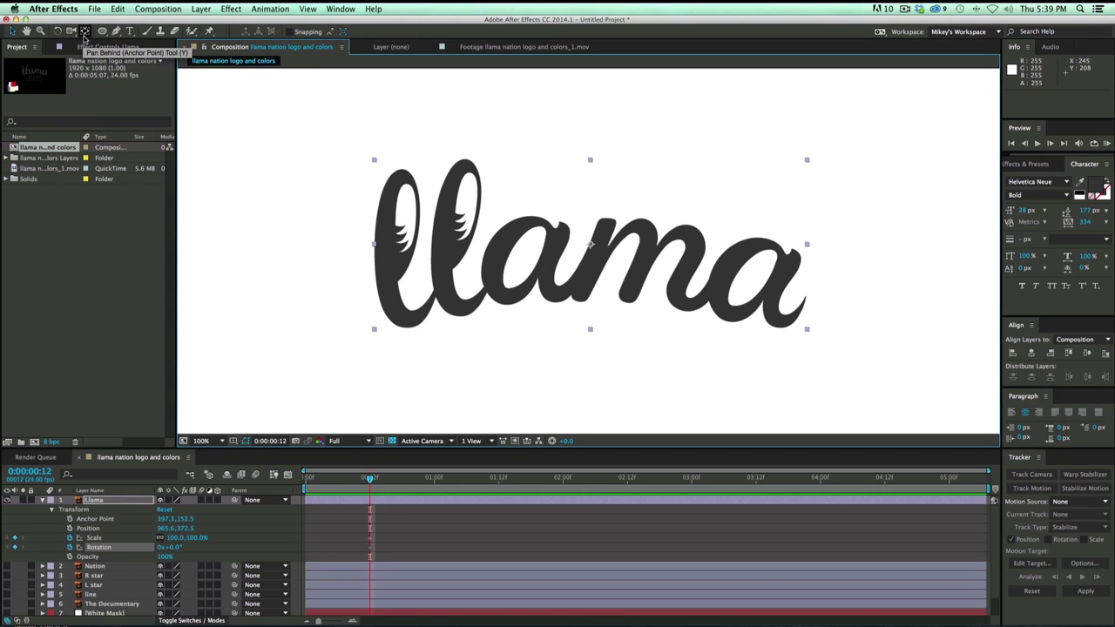
left_click(84, 35)
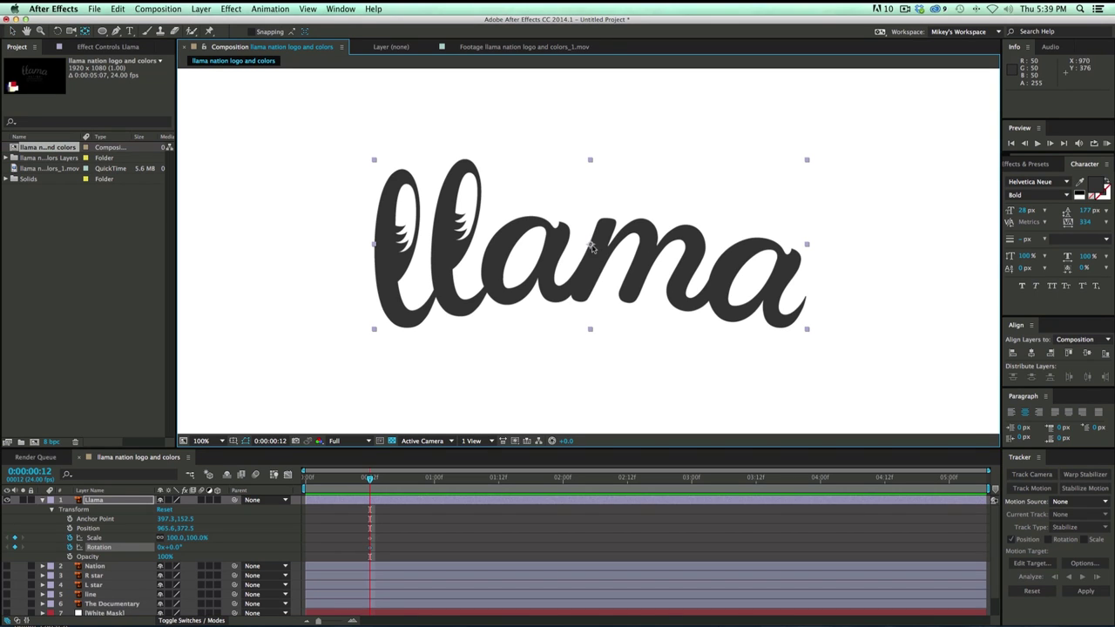
left_click_drag(589, 247, 591, 262)
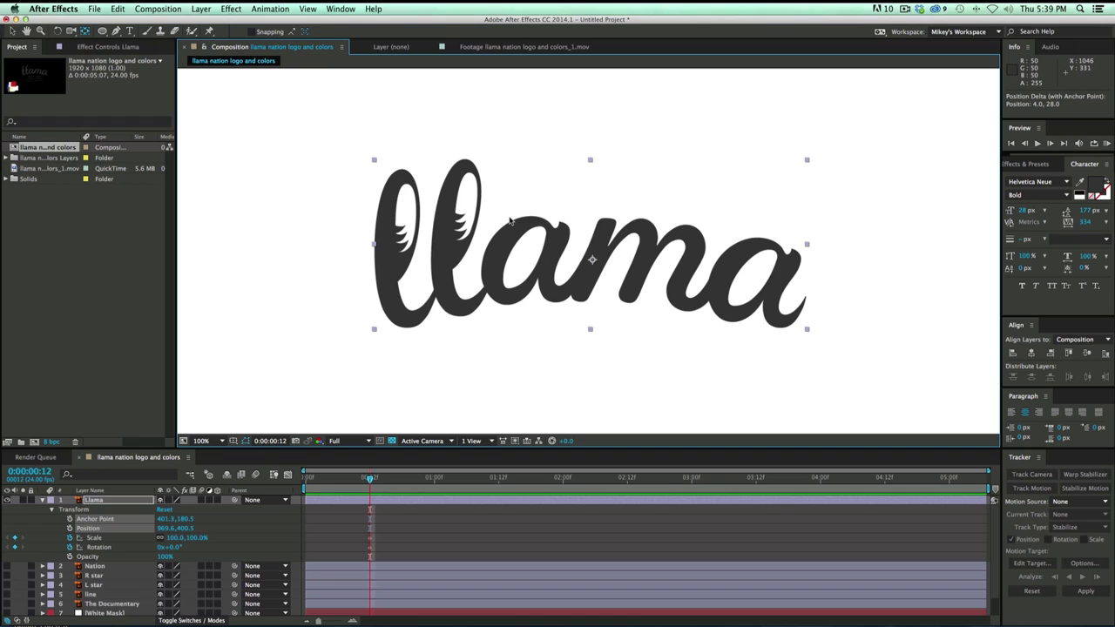
At 0:00:00:01, keyframe the Llama layer's Rotation at about 267° and its Scale at 0%
left_click(321, 478)
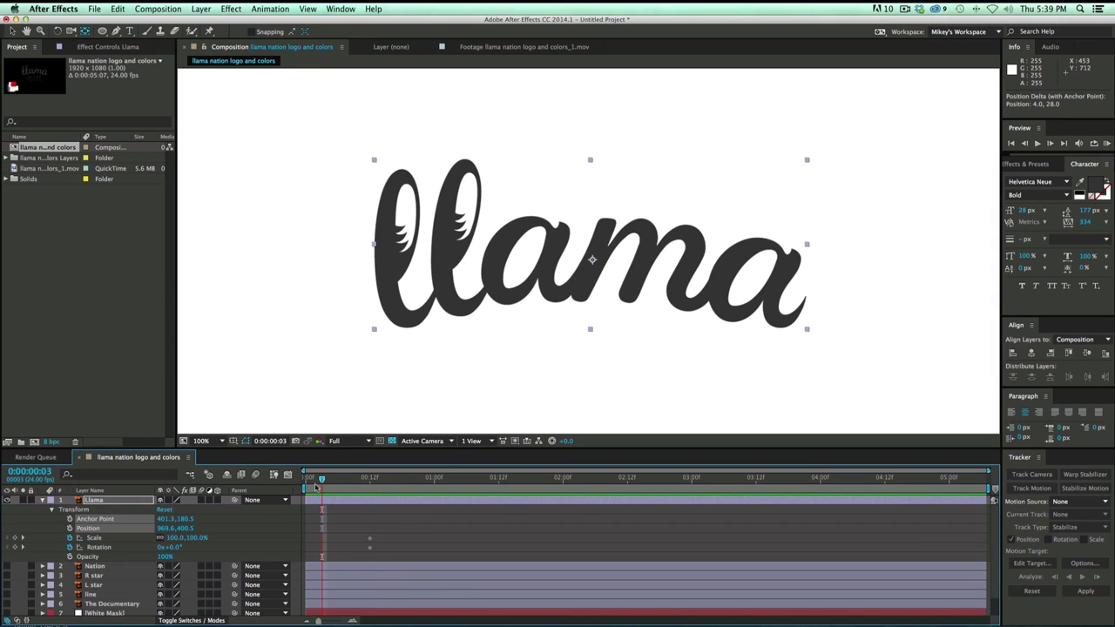
left_click(311, 479)
left_click_drag(179, 549, 327, 551)
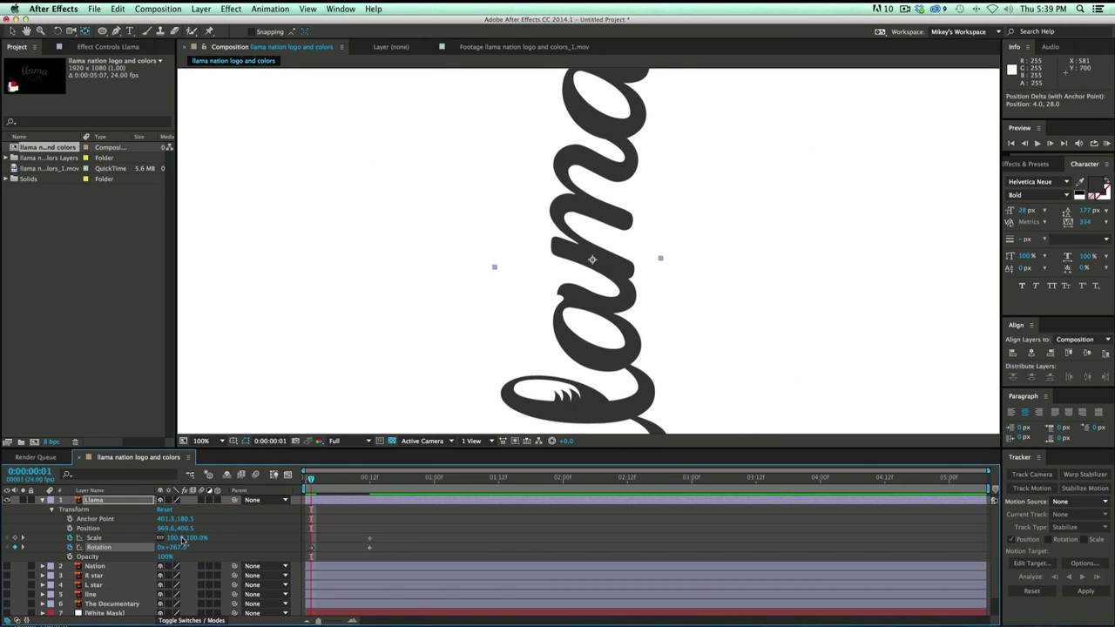
left_click(175, 538)
type("0")
key("Return")
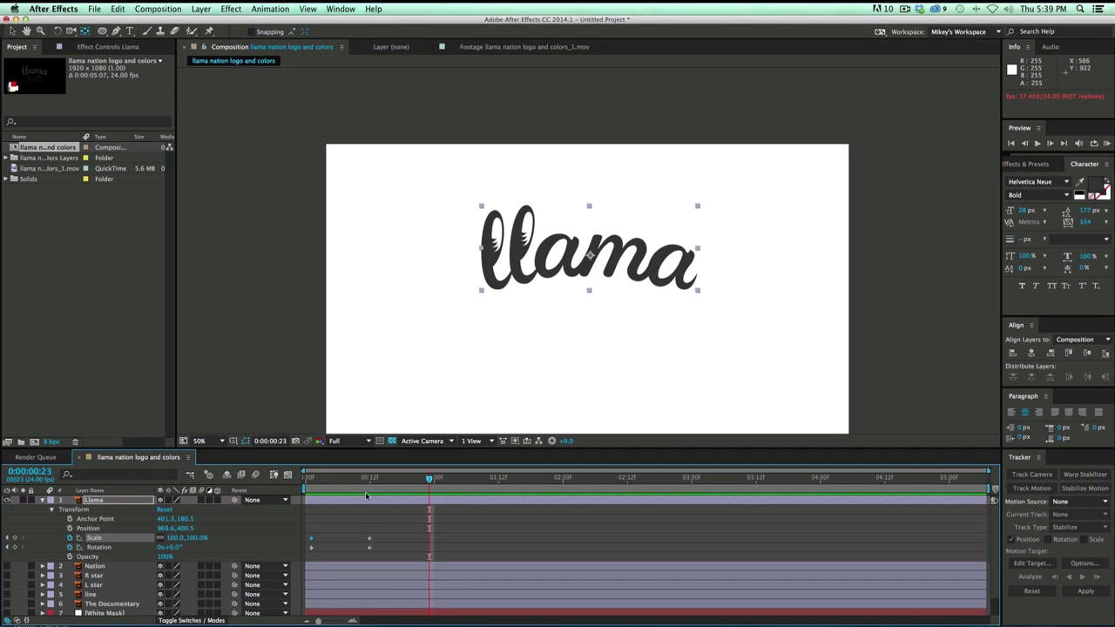
Play back the Llama lettering's spin-in animation from the start and collapse the layer's properties
left_click_drag(361, 478, 256, 490)
key("space")
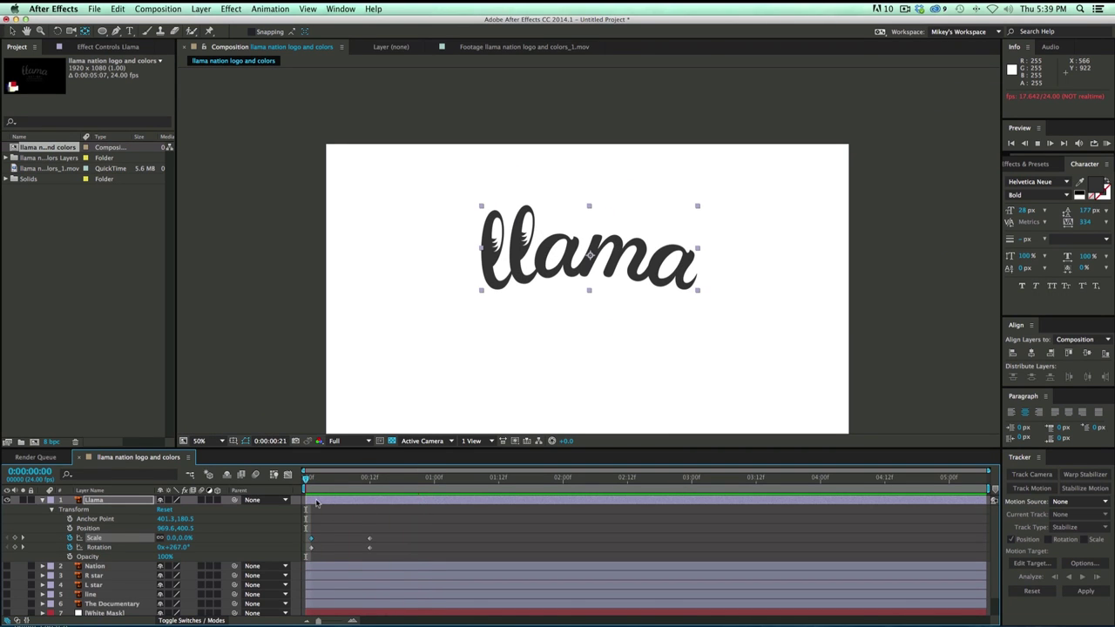
left_click(351, 518)
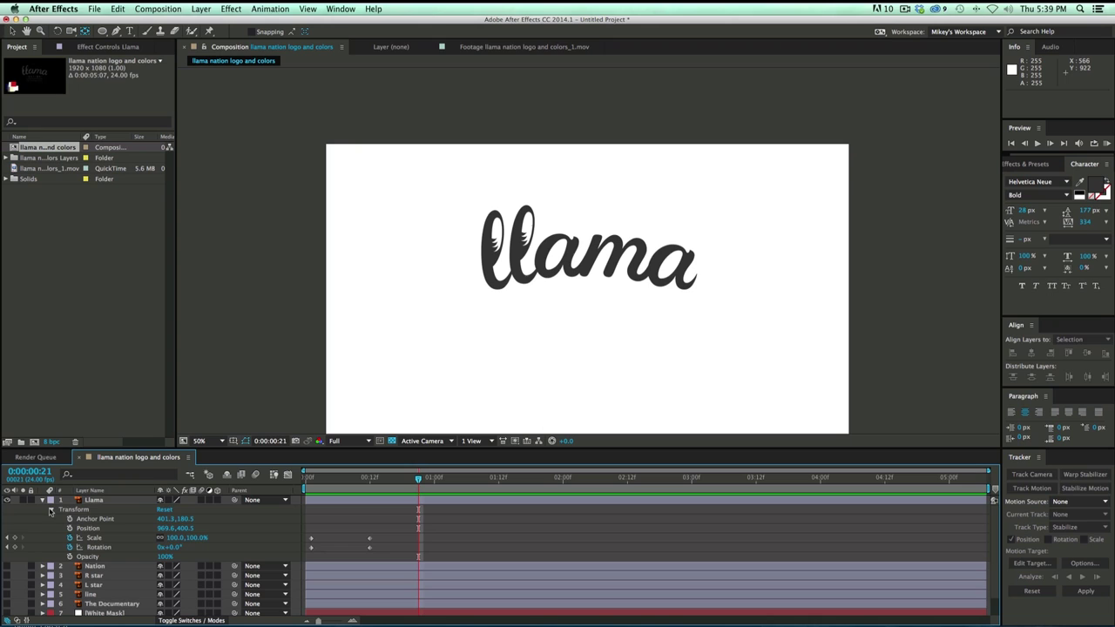
left_click(44, 501)
key("space")
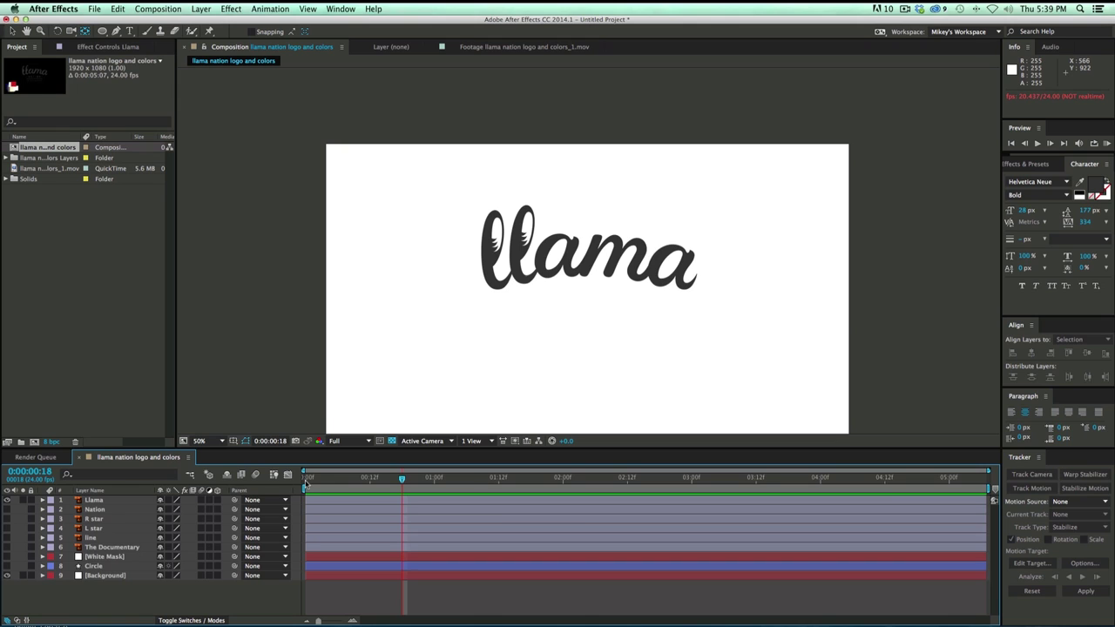
left_click(41, 500)
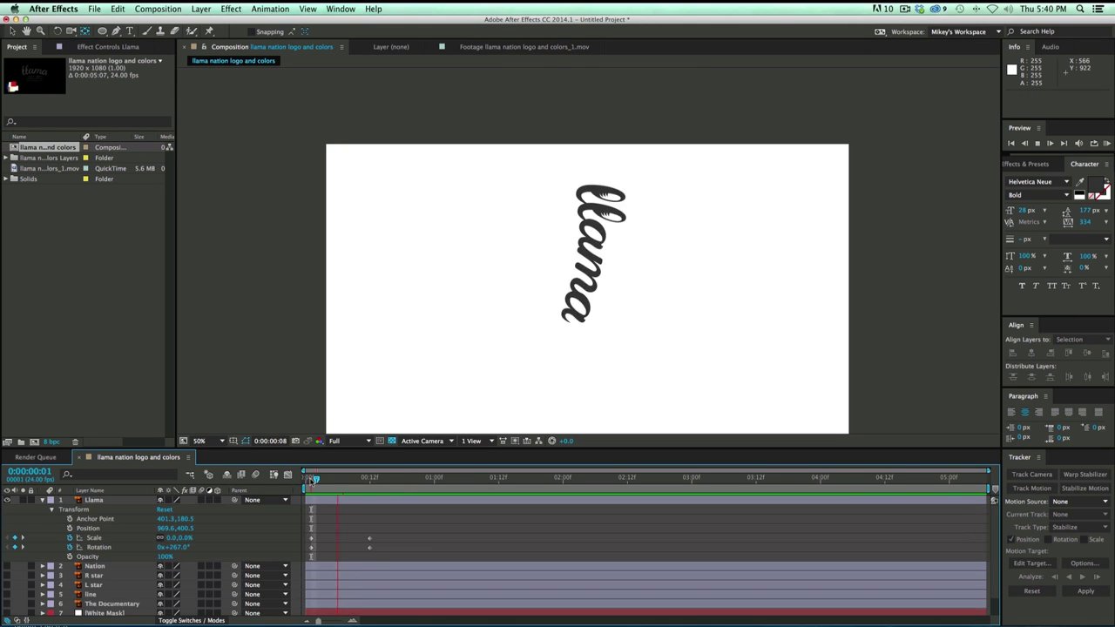
left_click(42, 501)
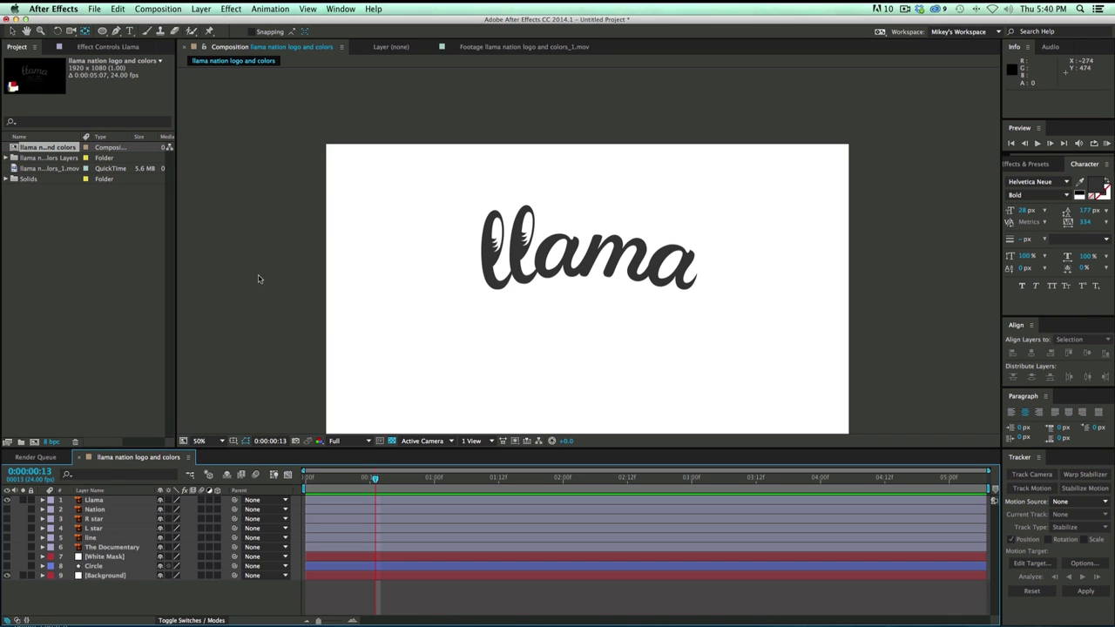
Create a 1920 x 1080 white solid named Disp Map and place it directly below the Llama layer
key("super+y")
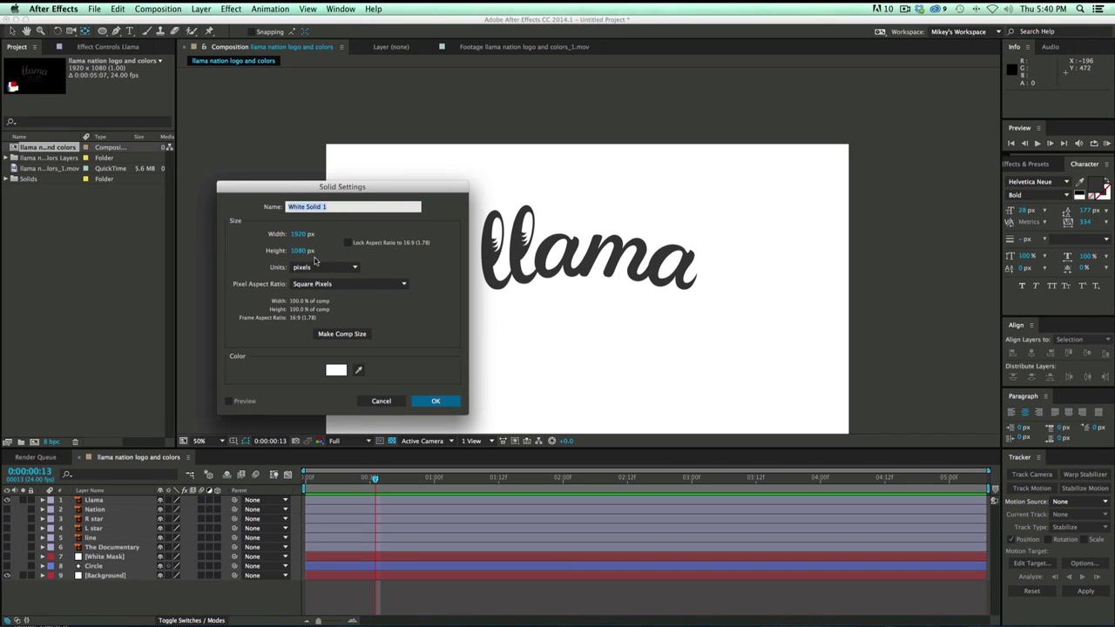
type("Disp Map")
left_click(436, 400)
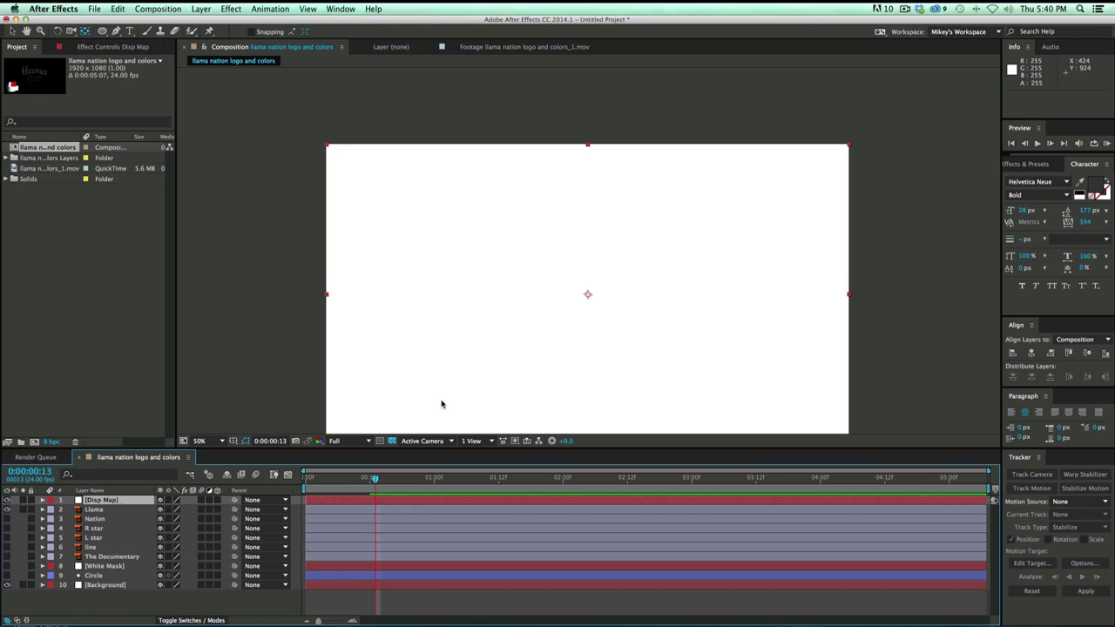
left_click_drag(107, 500, 113, 516)
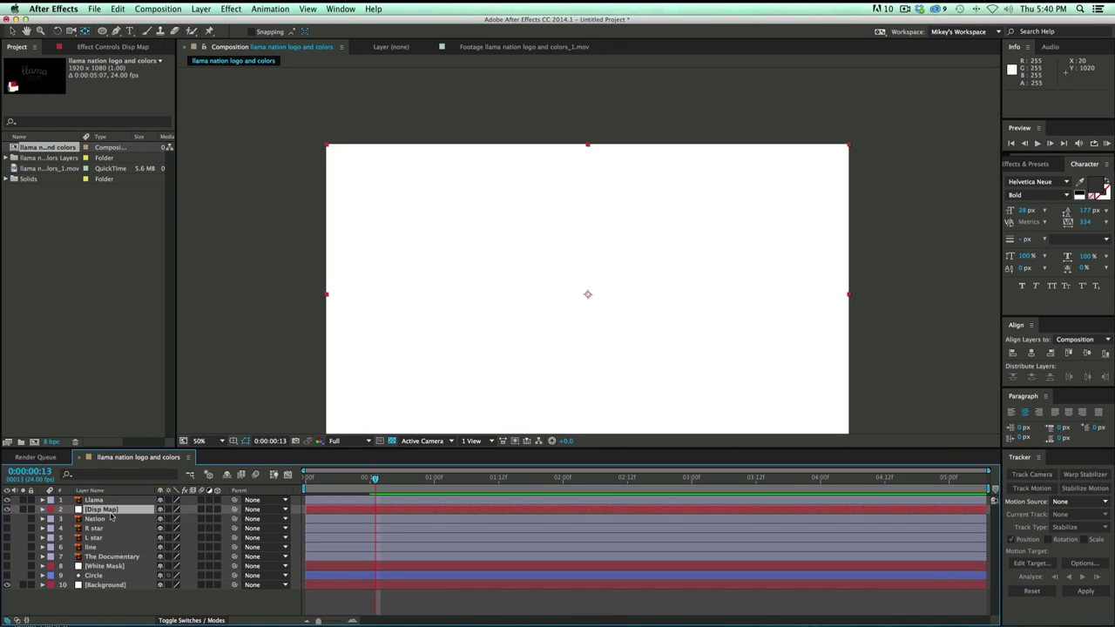
Apply a Gradient Ramp to Disp Map as a Radial Ramp with swapped colors, starting at about 968, 416 and ending at about 510, 372
left_click(231, 10)
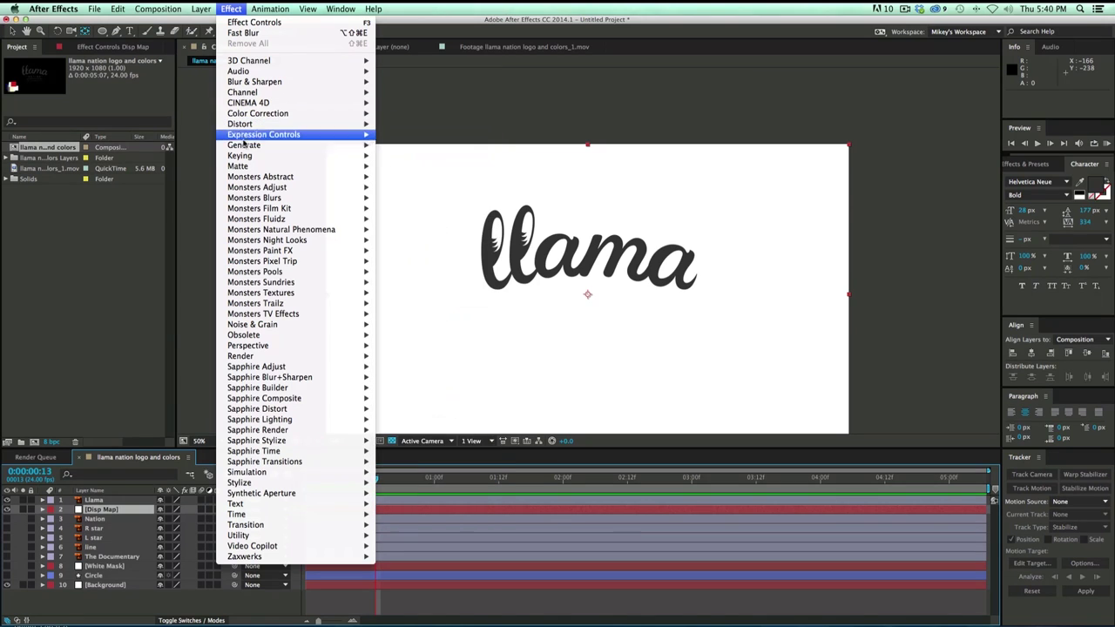
mouse_move(244, 146)
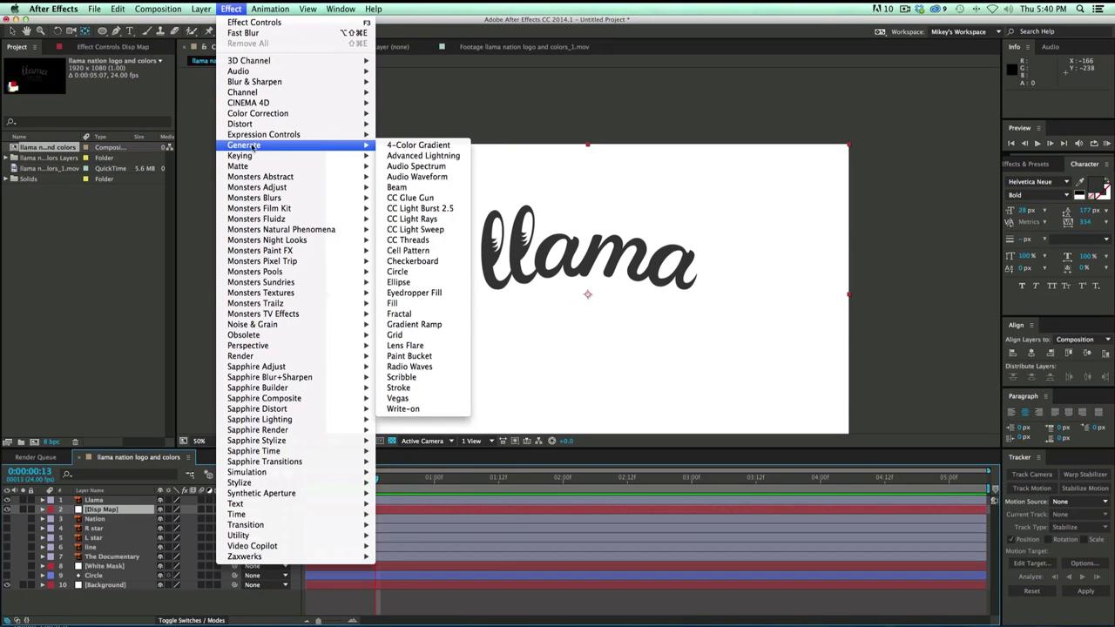
left_click(416, 324)
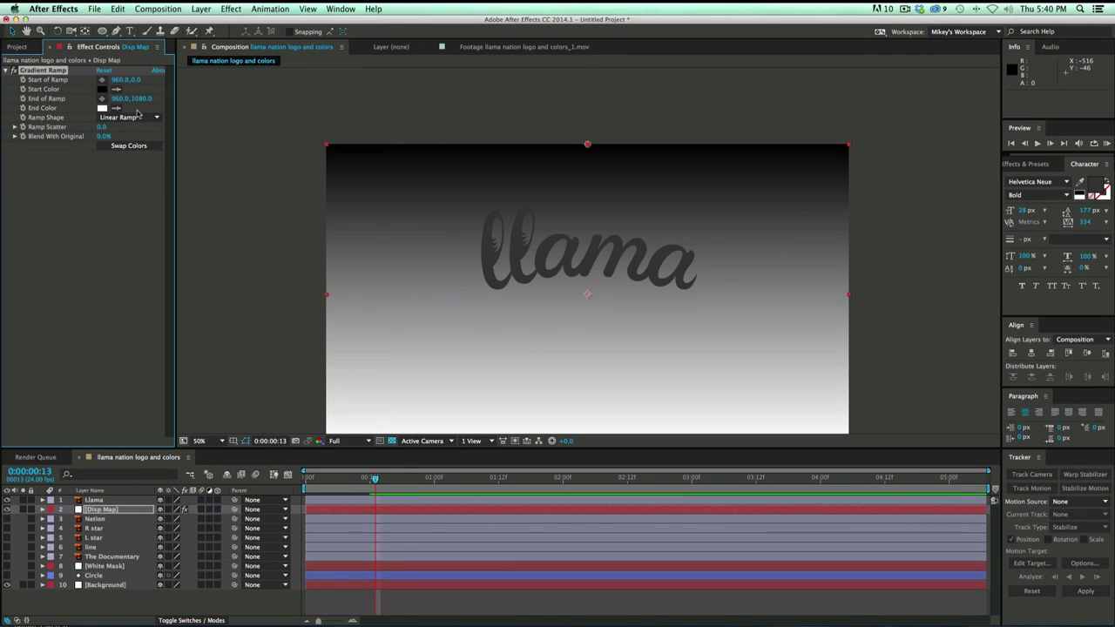
left_click(138, 117)
left_click(131, 140)
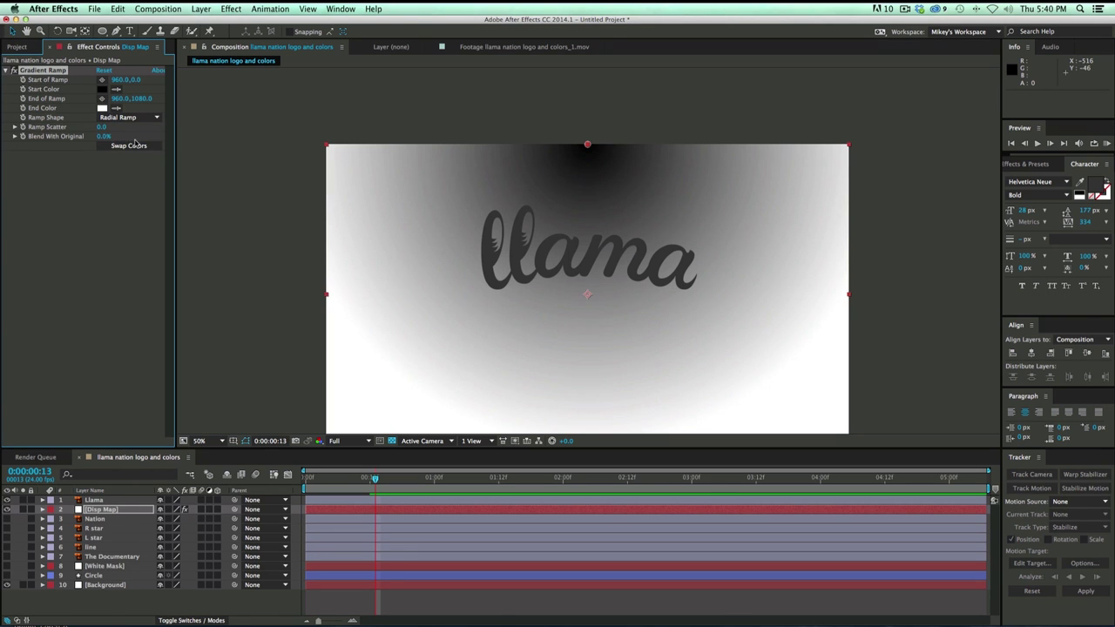
left_click(123, 148)
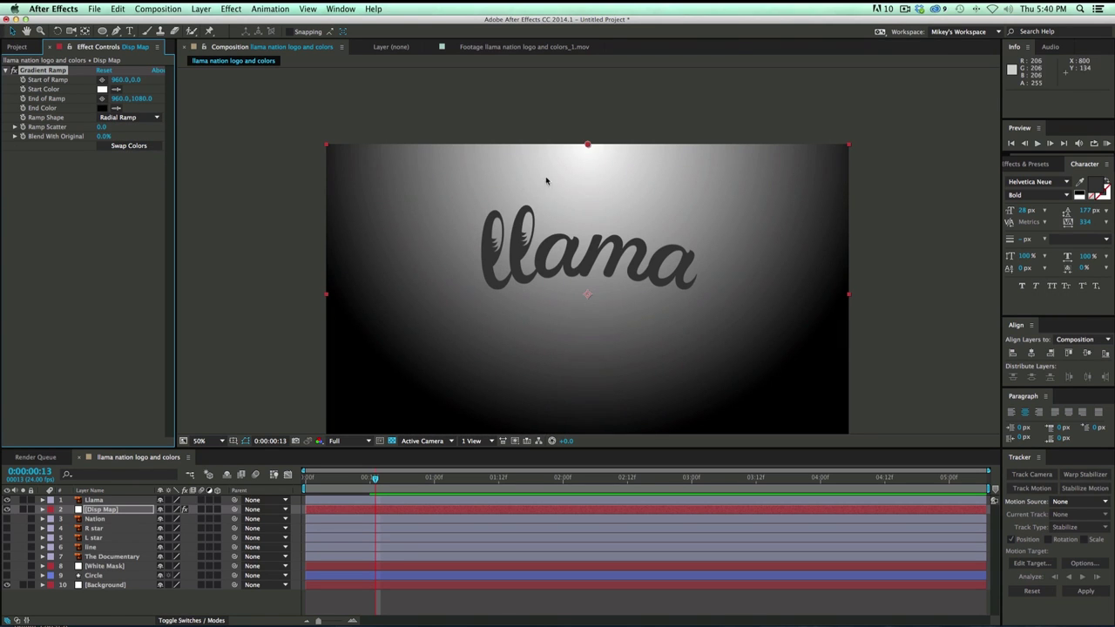
left_click_drag(587, 146, 587, 263)
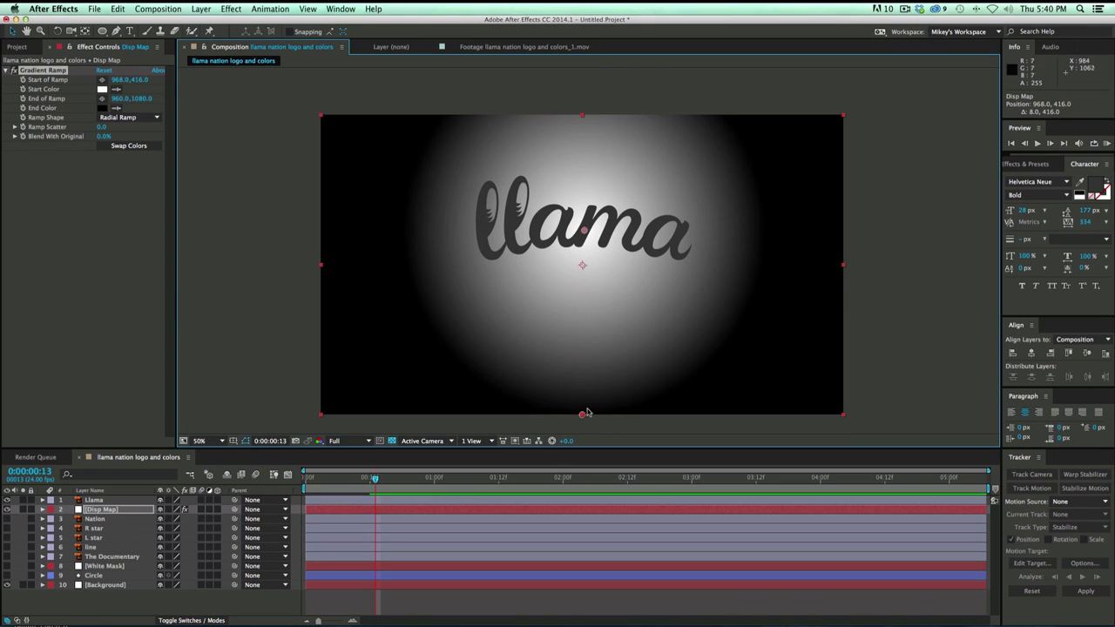
left_click_drag(584, 414, 460, 221)
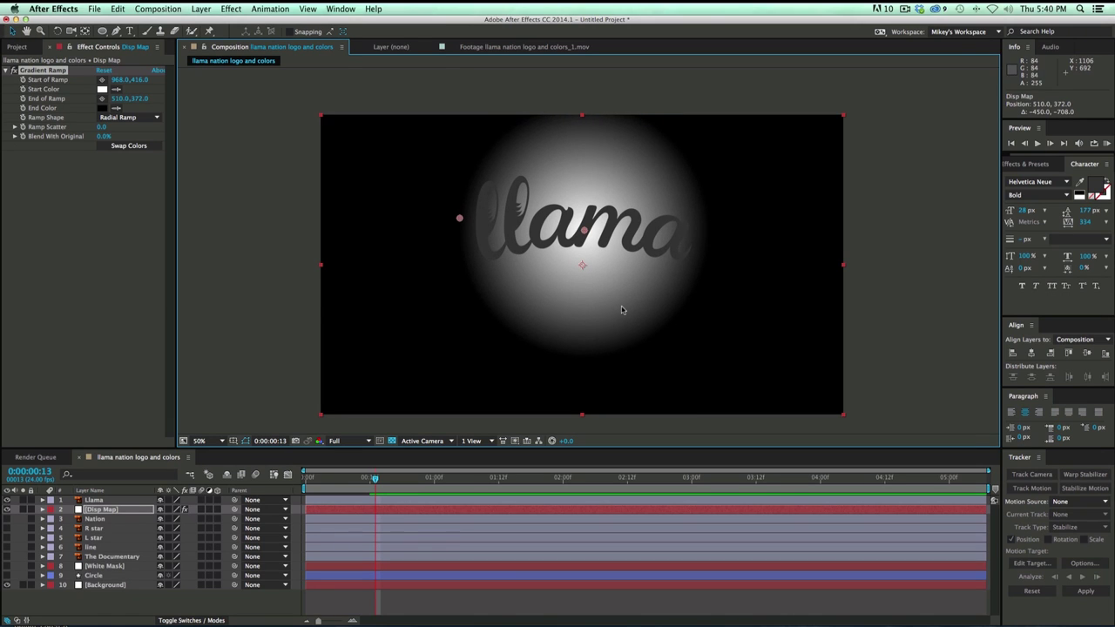
Keyframe Disp Map's Start of Ramp and End of Ramp at 0:00:00:12, in line with Llama's final keyframes
left_click(376, 499)
key("u")
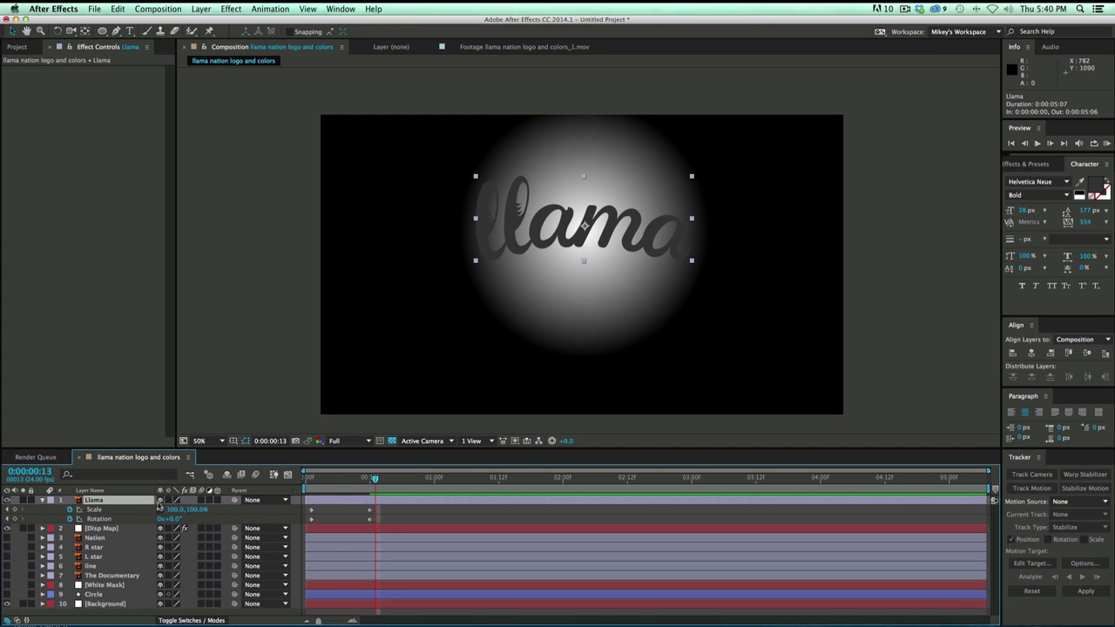
left_click_drag(374, 479, 370, 481)
left_click(376, 527)
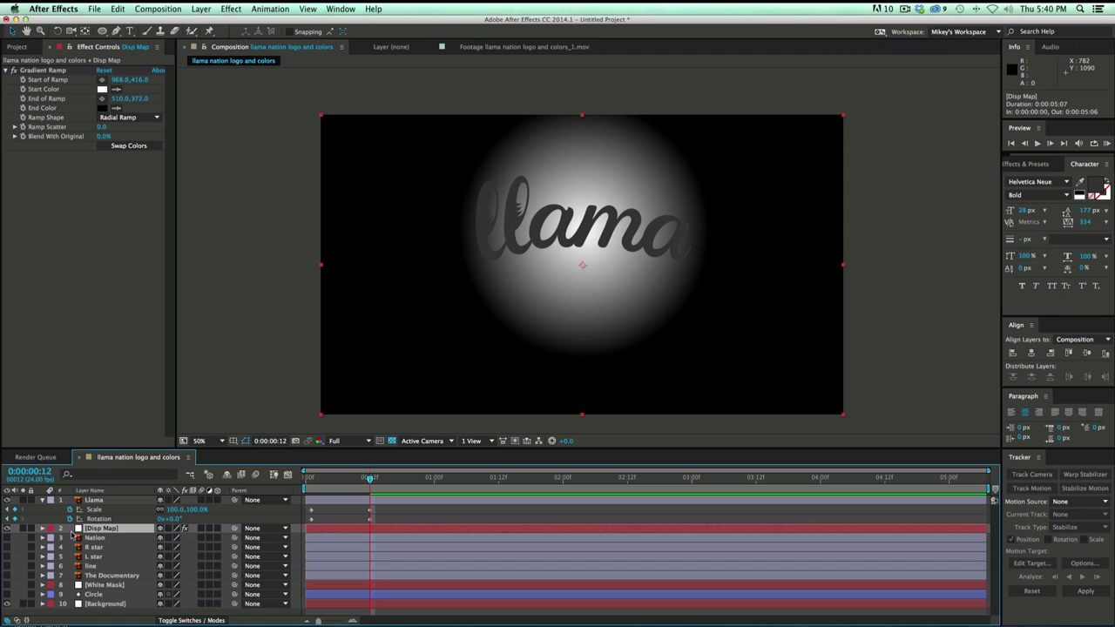
left_click(43, 529)
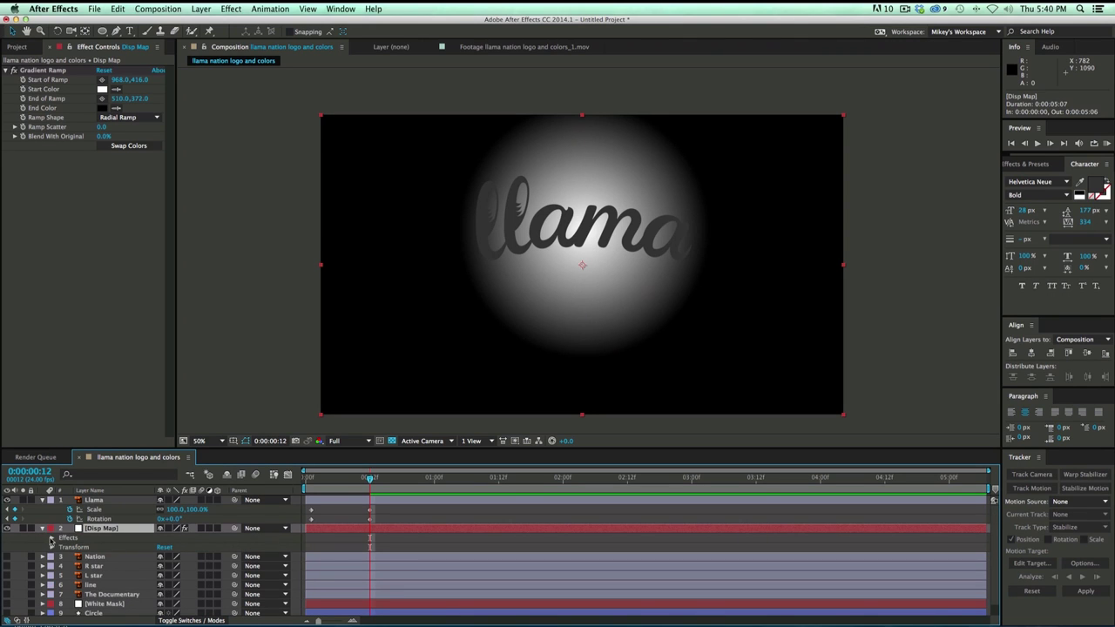
left_click(51, 539)
left_click(62, 547)
scroll(70, 552, "down", 2)
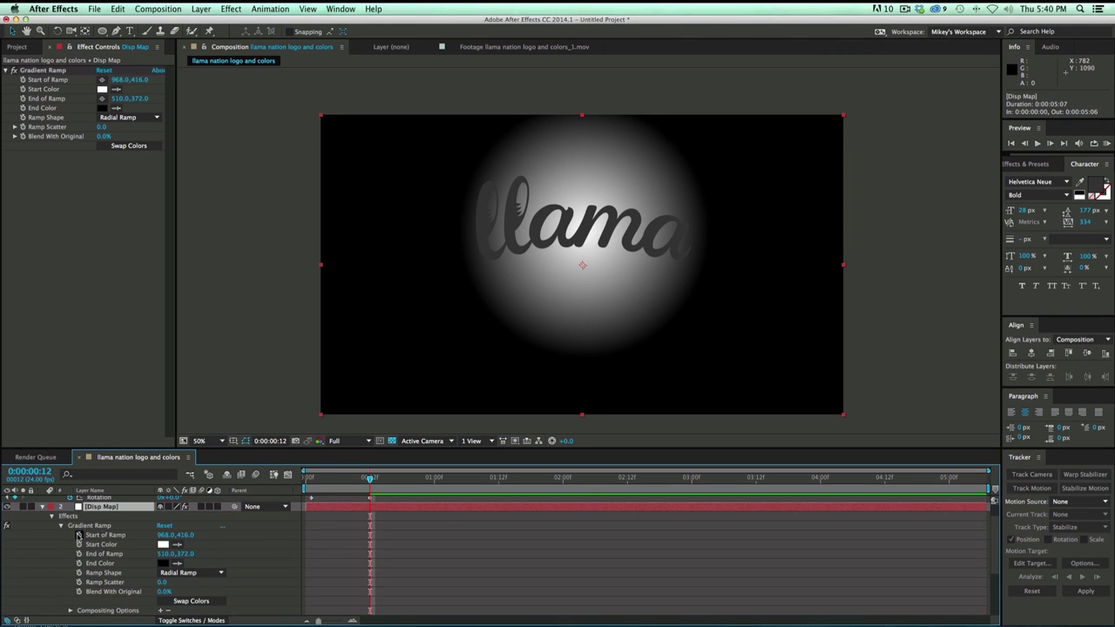
left_click(79, 535)
left_click(78, 554)
scroll(369, 556, "up", 2)
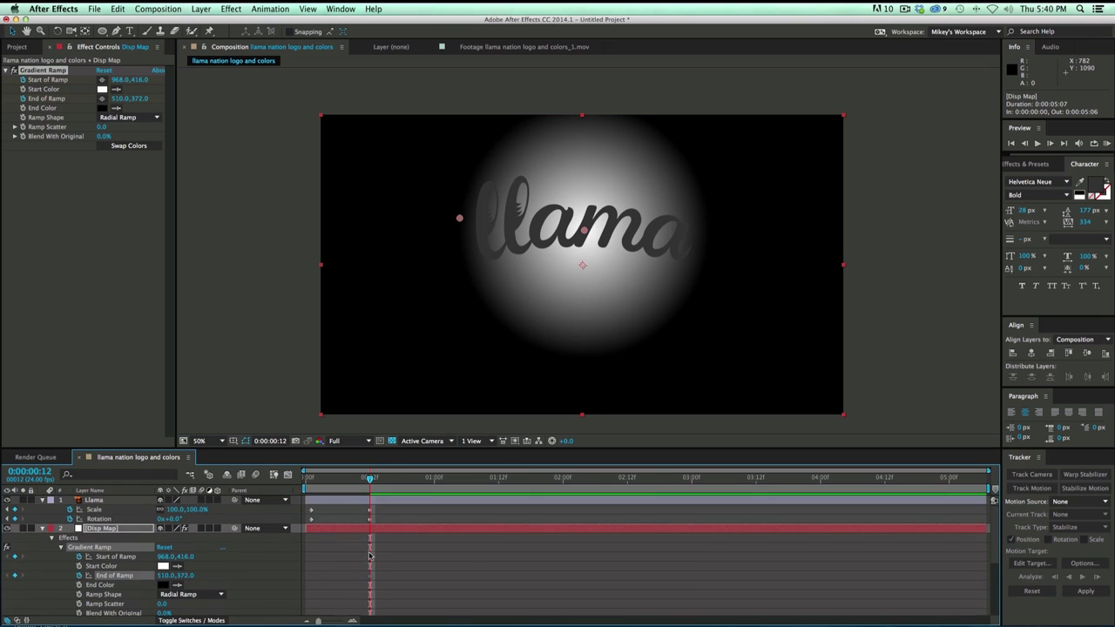
At 0:00:00:02, shrink the ramp around the tiny lettering, with its start at about 968, 404 and end at about 928, 384
left_click_drag(368, 490, 315, 486)
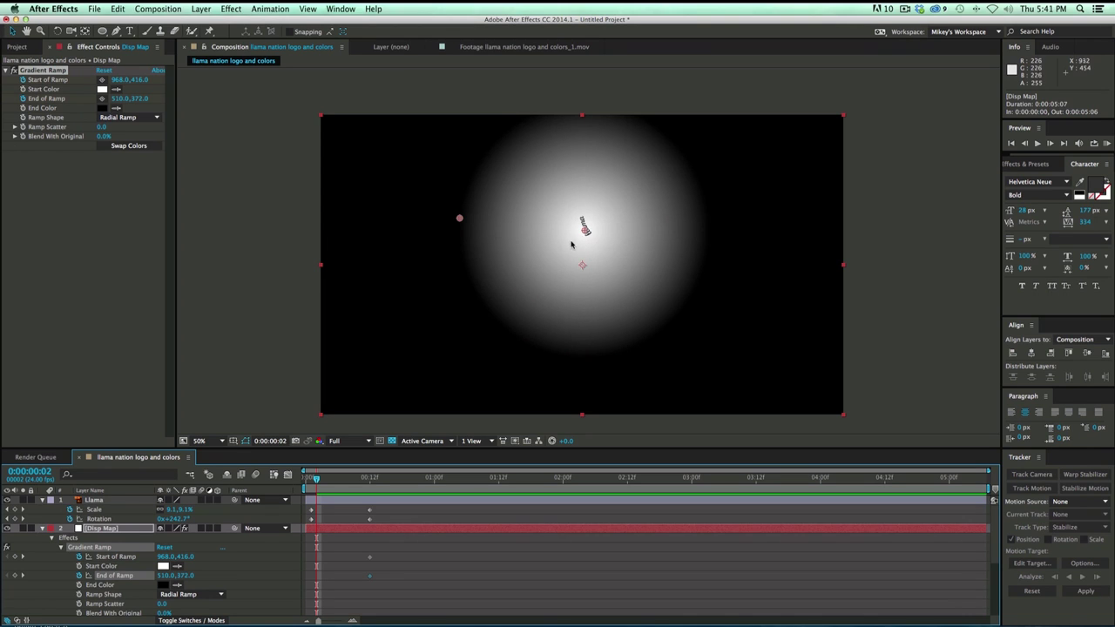
left_click_drag(585, 231, 585, 226)
left_click_drag(460, 218, 572, 224)
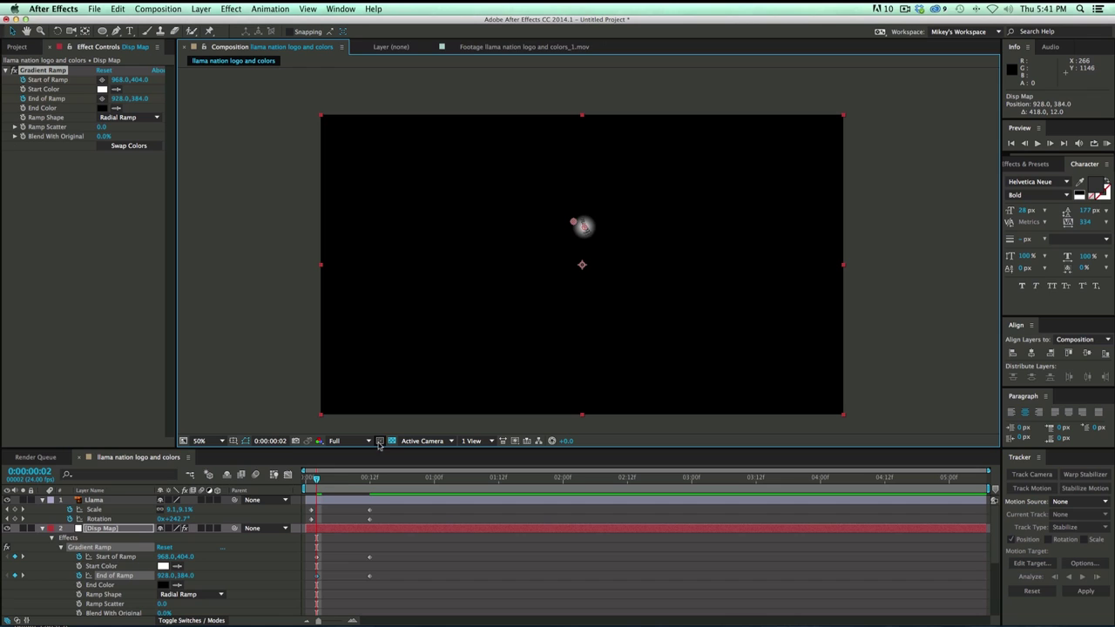
left_click_drag(317, 478, 381, 480)
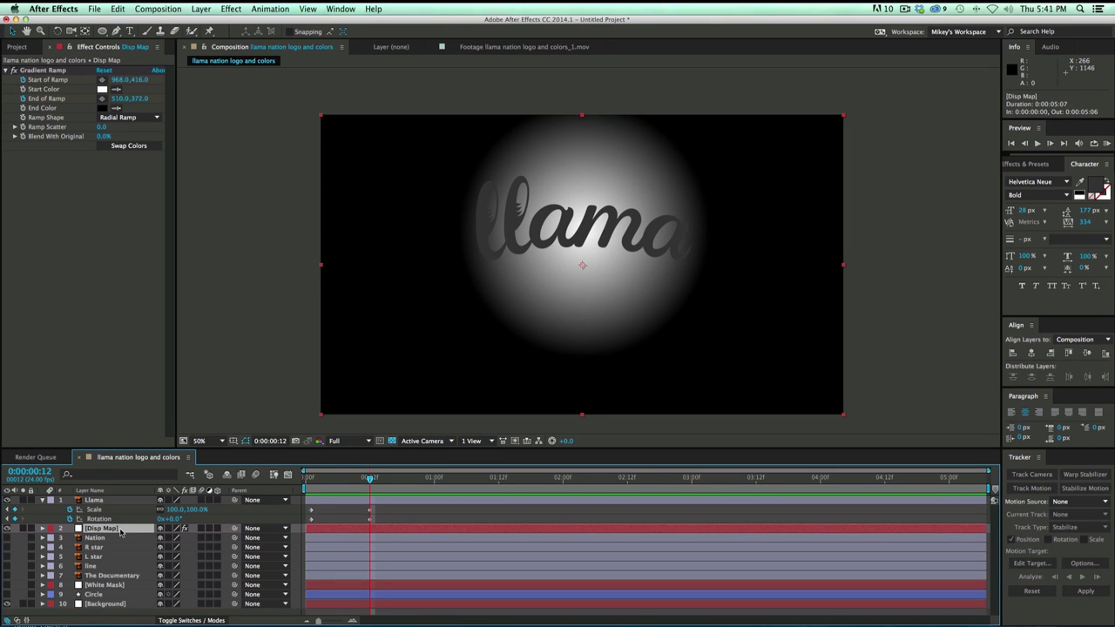
Pre-compose the Disp Map layer as Disp Map Comp, moving all attributes into the new composition
key("super+shift+c")
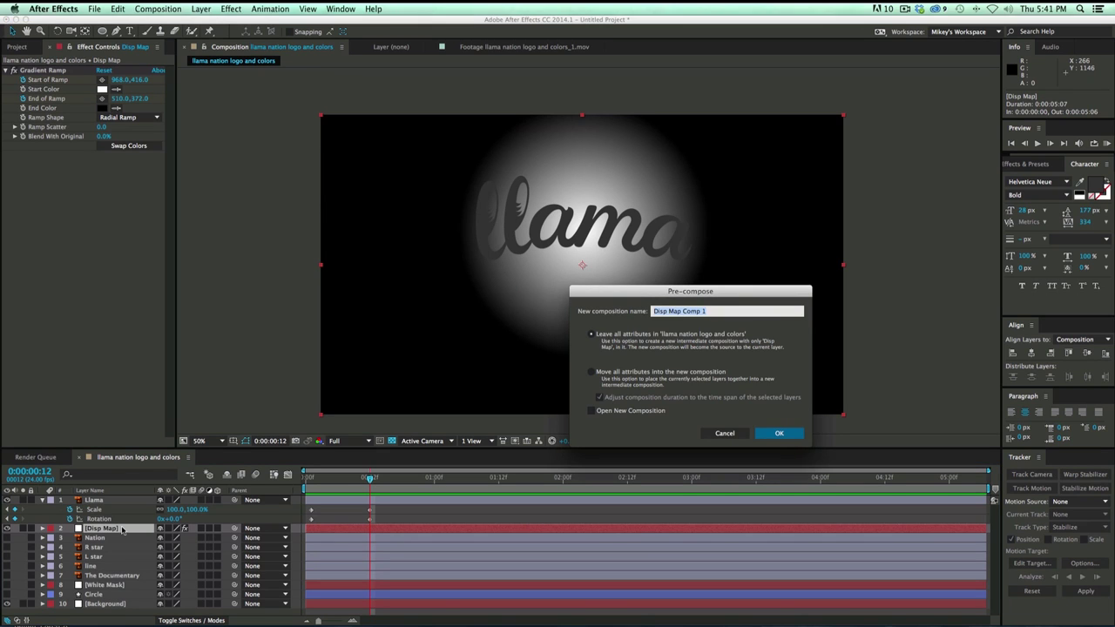
left_click(592, 372)
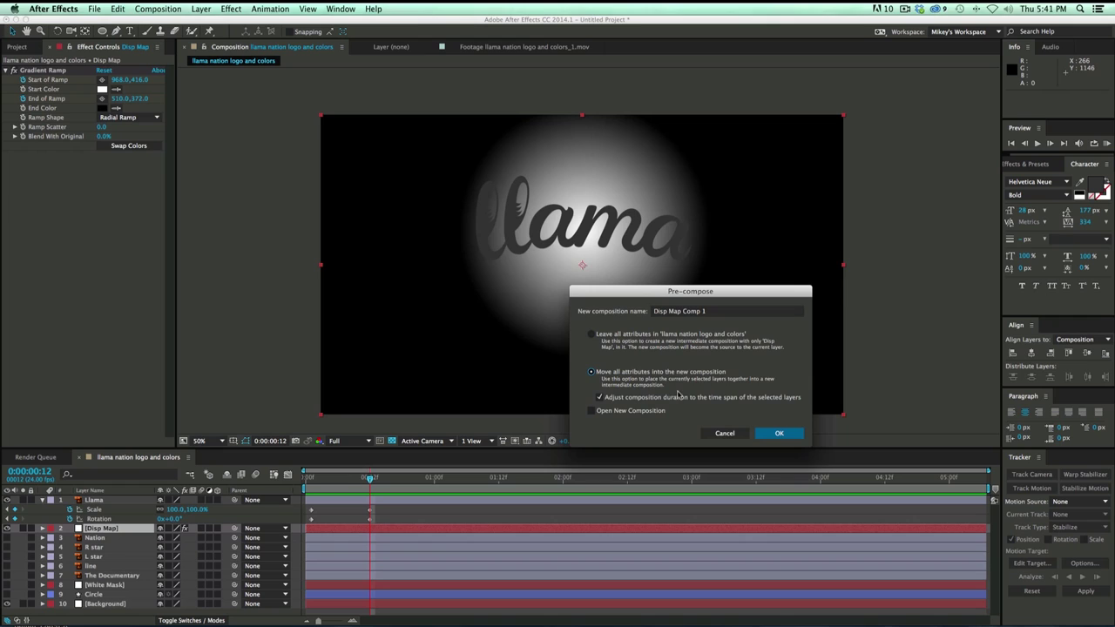
left_click_drag(729, 291, 616, 259)
left_click(608, 280)
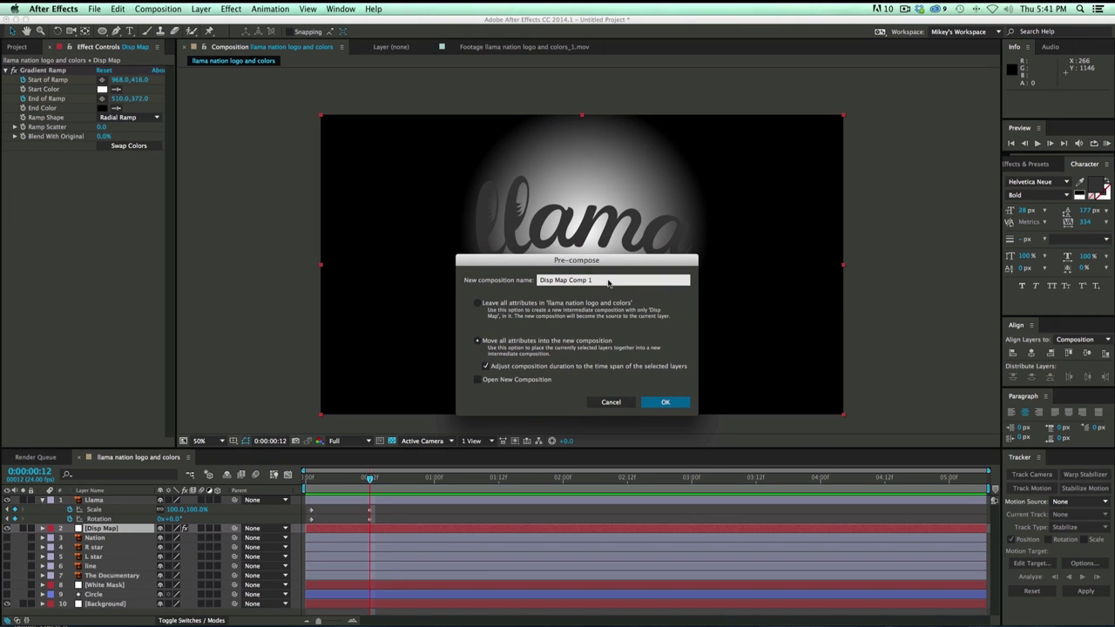
key("Return")
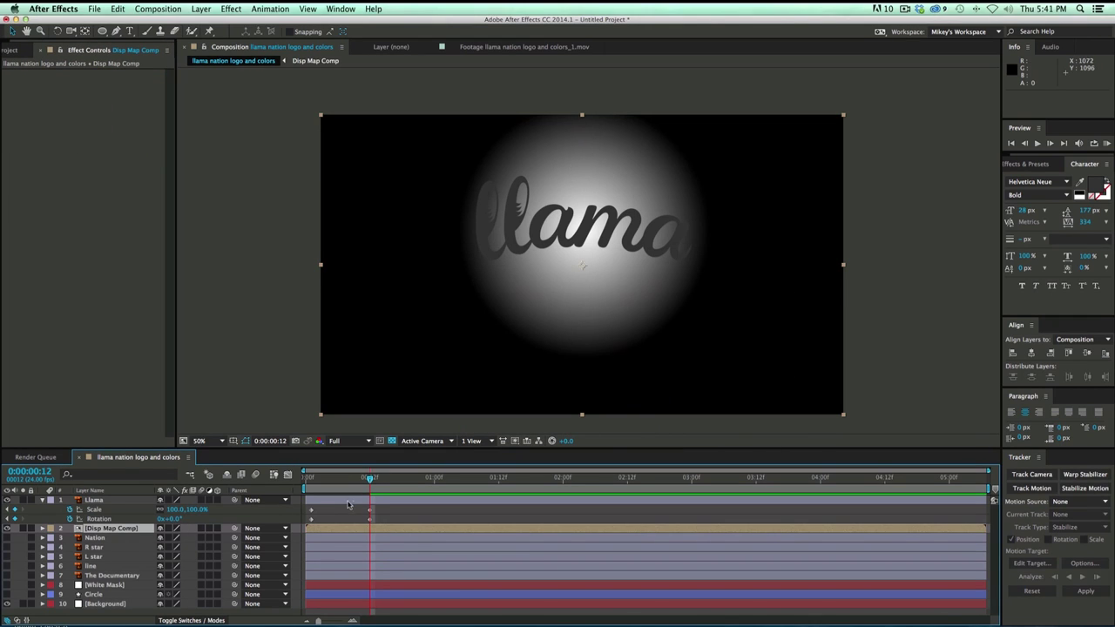
Hide Disp Map Comp and set Llama's Rotation keyframe at 0:00:00:12 to -5°
left_click(352, 621)
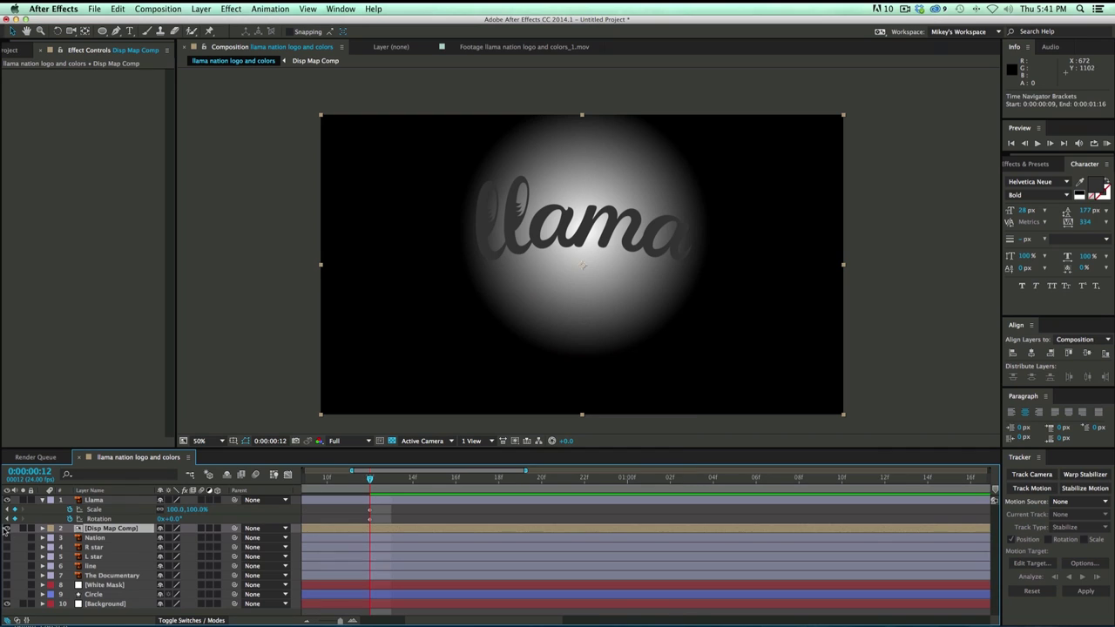
left_click(7, 527)
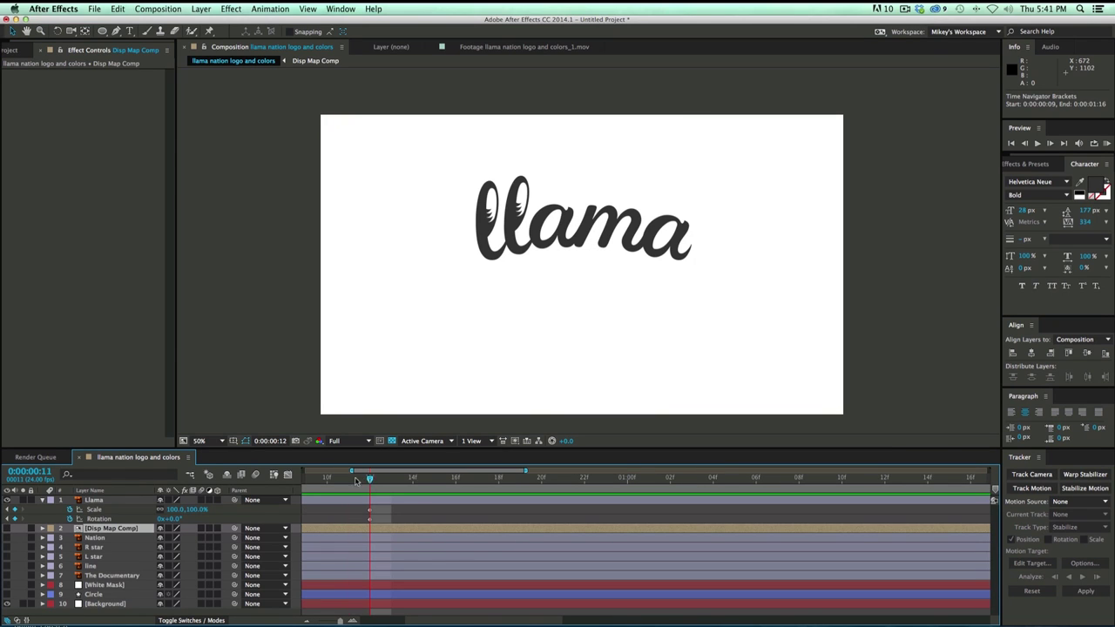
left_click_drag(355, 480, 372, 480)
left_click(384, 504)
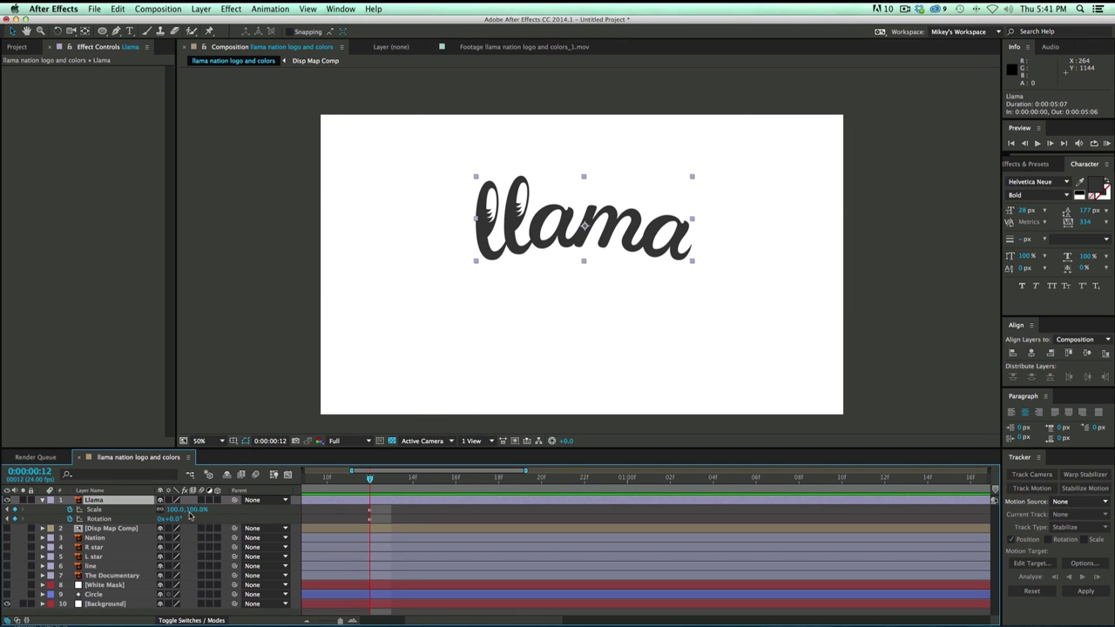
left_click_drag(178, 519, 173, 521)
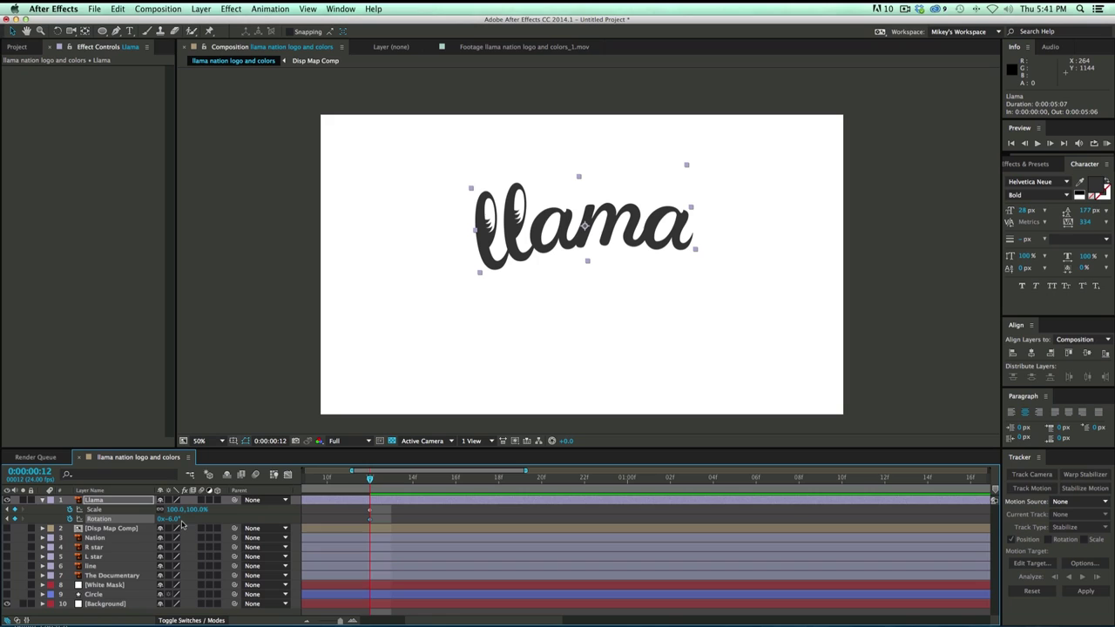
left_click(174, 520)
type("-5")
key("Return")
Keyframe Llama's Rotation at 3° on 0:00:00:14 and -2° on 0:00:00:16
key("Page_Down")
key("Page_Down")
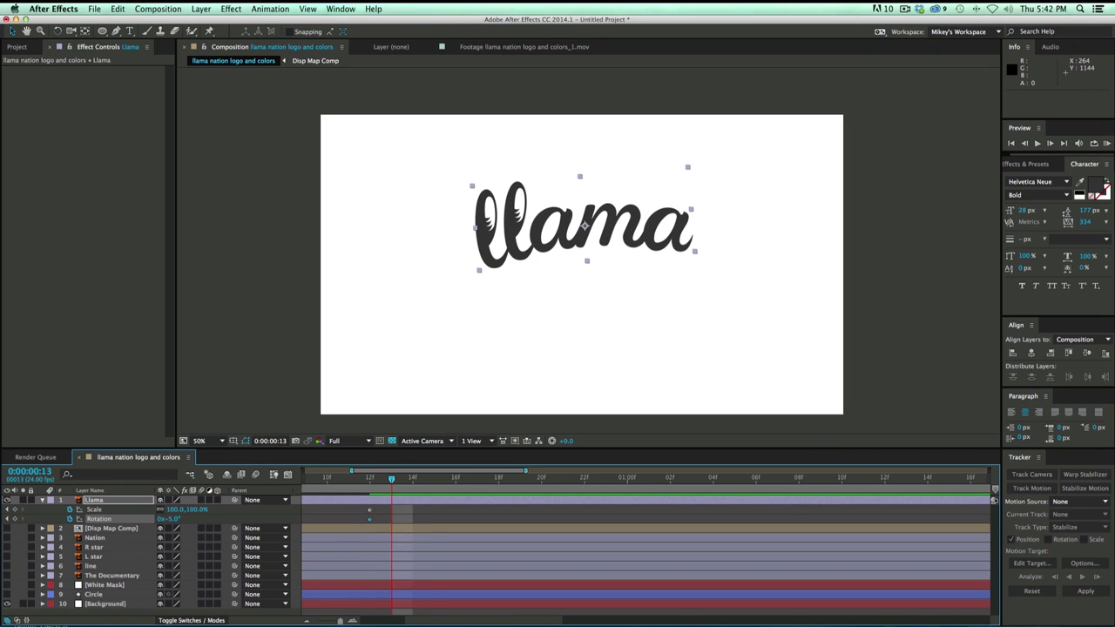
left_click(173, 520)
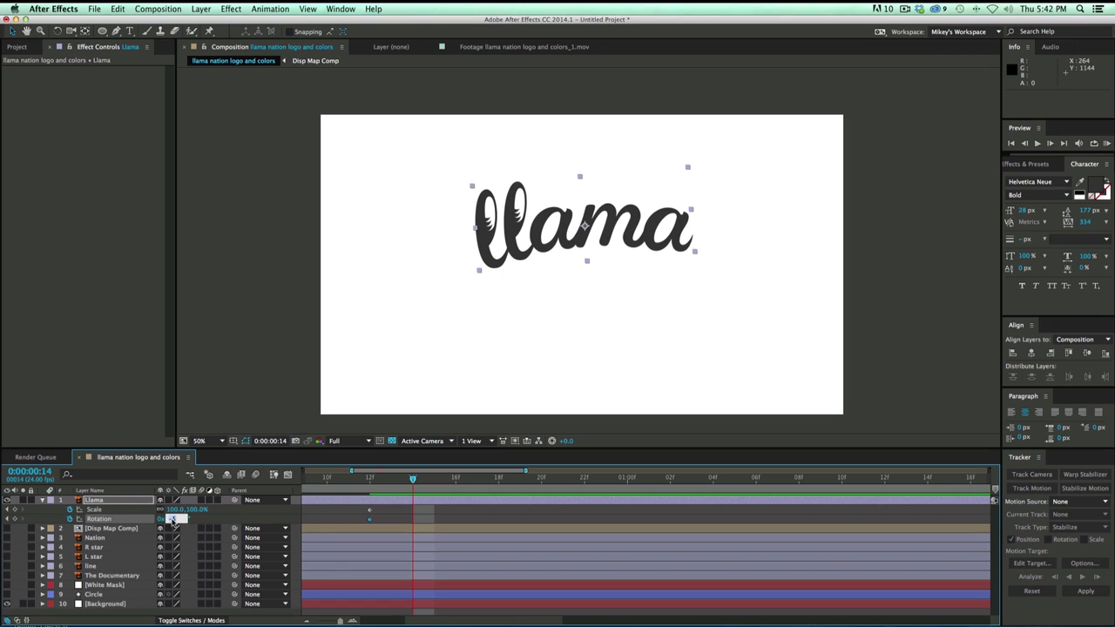
key("Return")
key("Page_Down")
key("Page_Down")
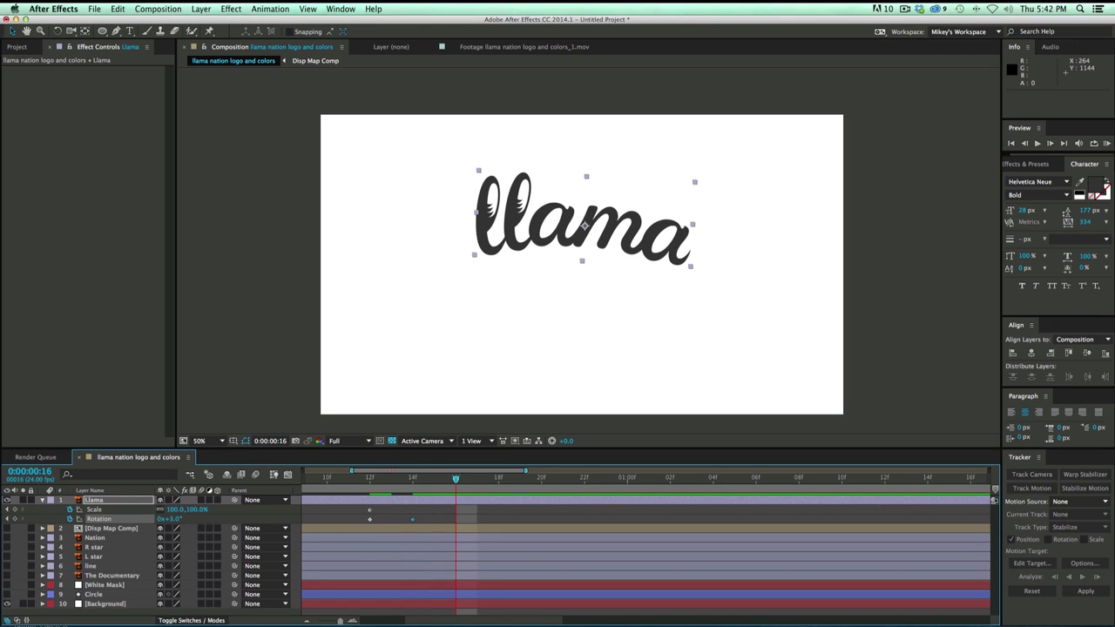
left_click(173, 520)
type("-2")
key("Return")
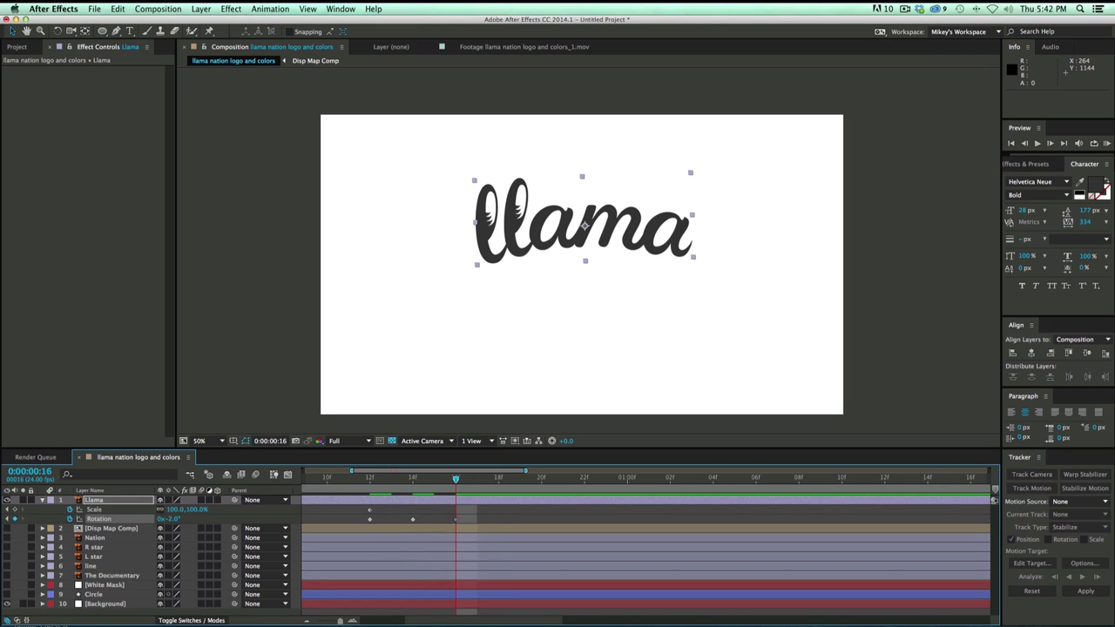
Settle the wobble with Llama Rotation keyframes of 0.5° at 0:00:00:18 and 0° at 0:00:00:20
key("Page_Down")
key("Page_Down")
left_click(175, 519)
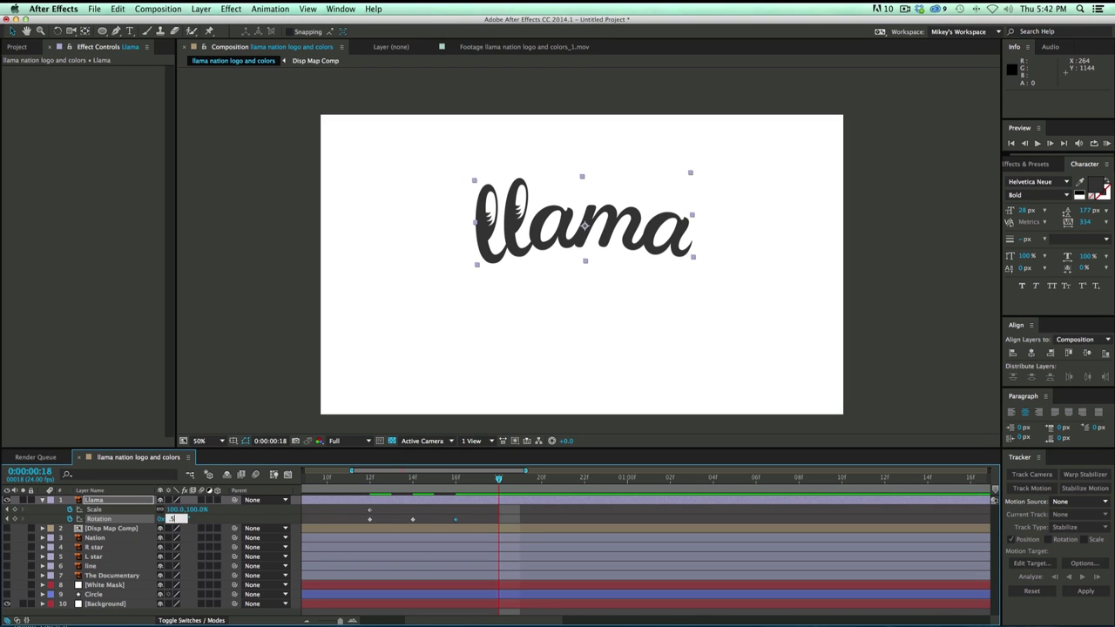
type(".5")
key("Return")
key("Page_Down")
key("Page_Down")
left_click(175, 520)
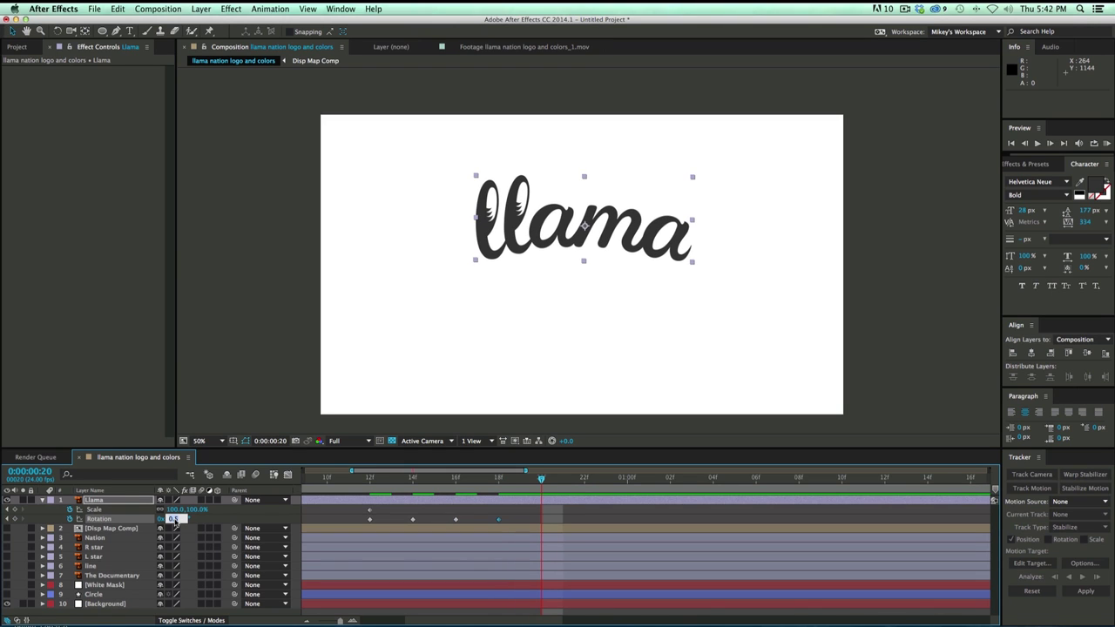
type("0")
key("Return")
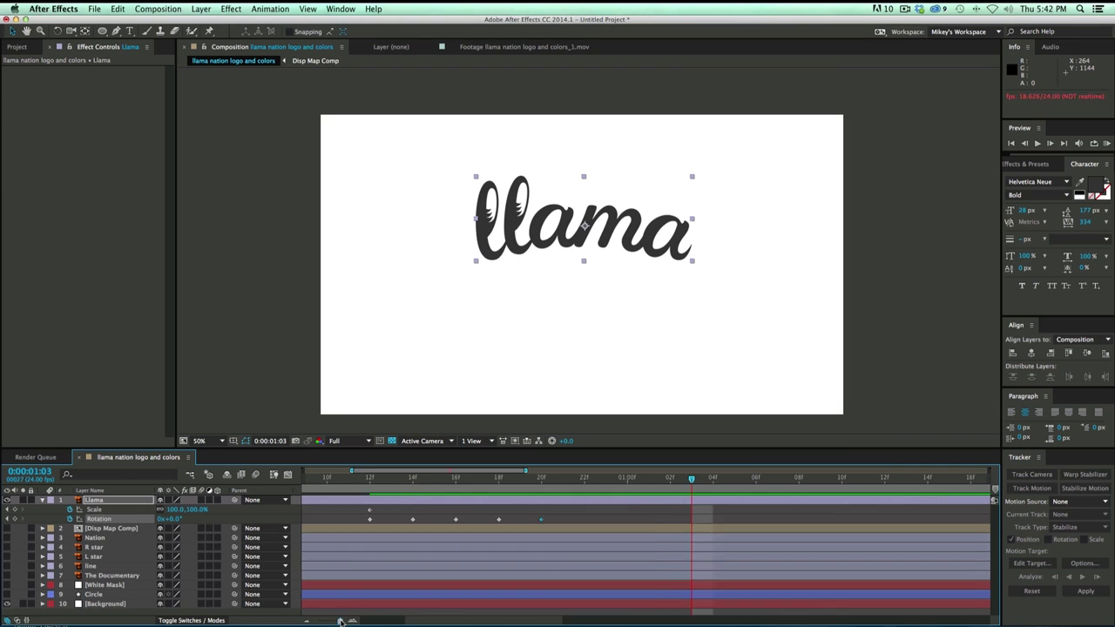
Play back the Llama wobble from the start, and check it against the visible Disp Map Comp up to 0:00:00:20
left_click_drag(340, 620, 337, 621)
scroll(411, 496, "left", 3)
left_click_drag(347, 483, 318, 485)
key("space")
key("space")
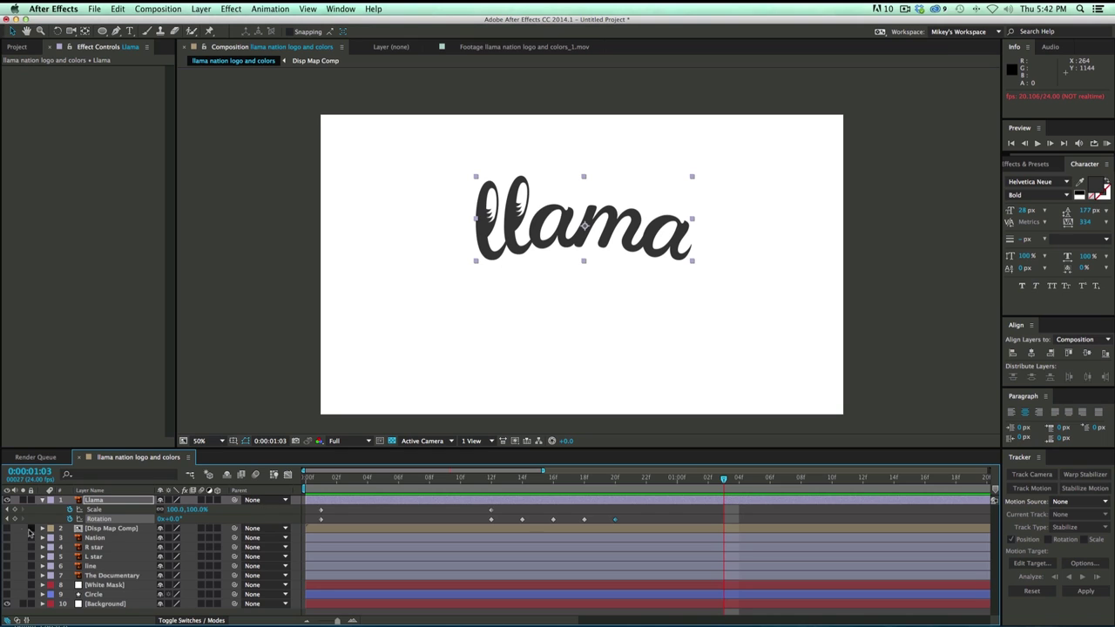
left_click(7, 528)
left_click_drag(346, 479, 615, 479)
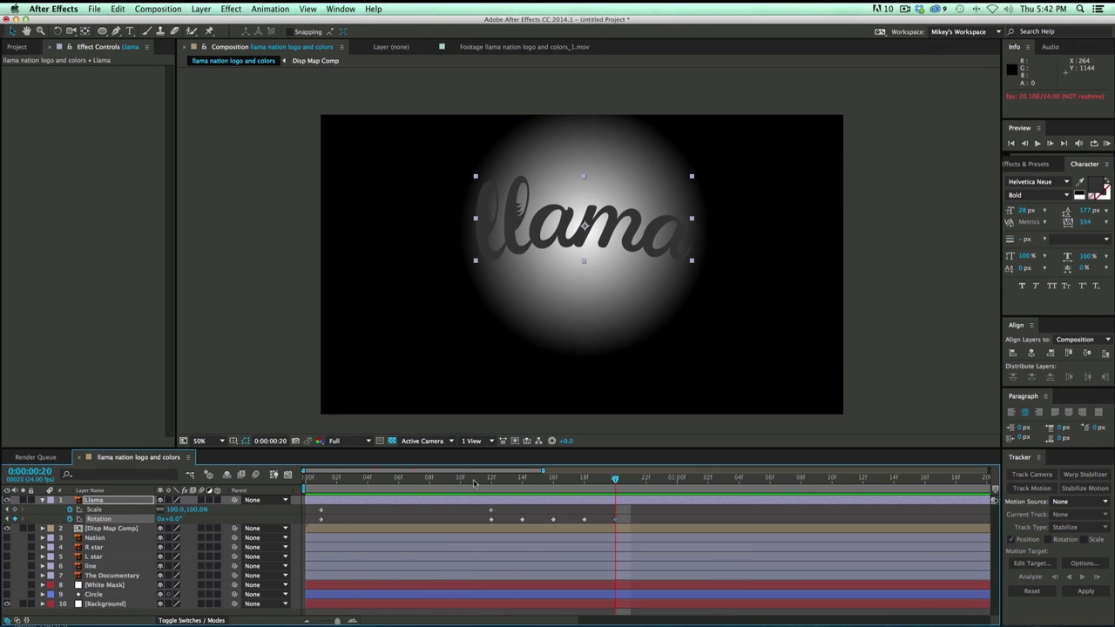
Apply the Time Displacement effect to Llama with Disp Map Comp as its Time Displacement Layer
left_click(437, 500)
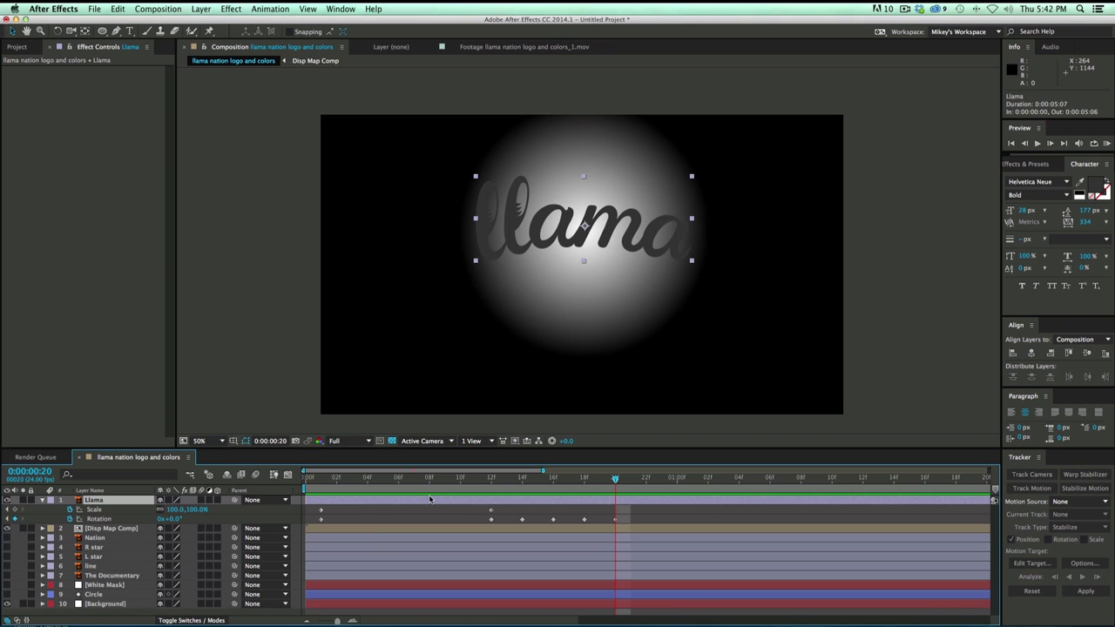
left_click(237, 10)
mouse_move(292, 515)
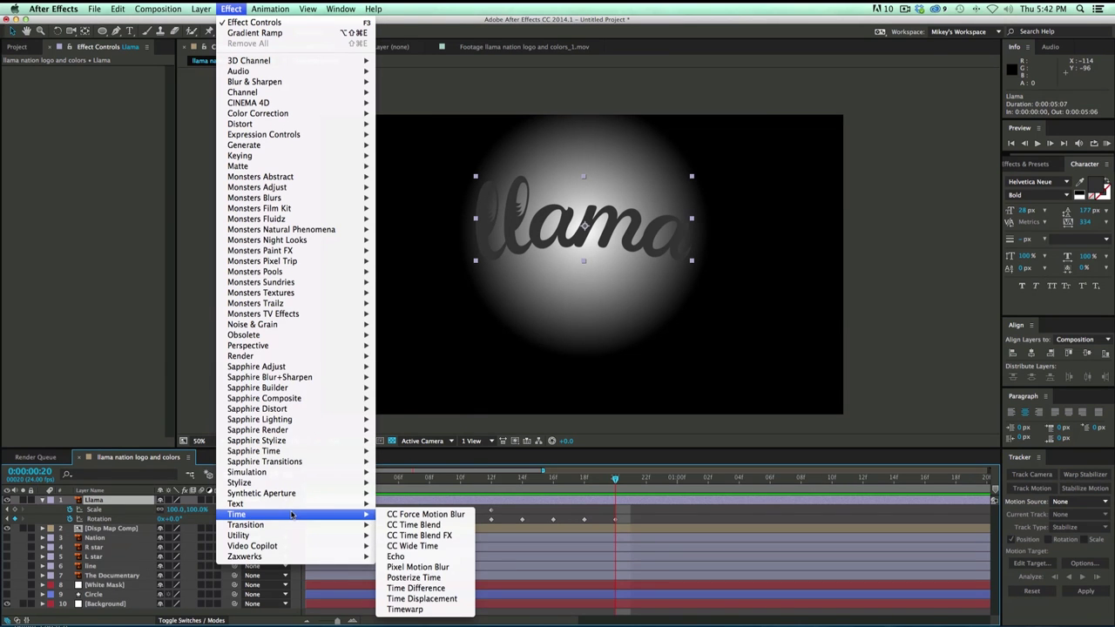
left_click(468, 599)
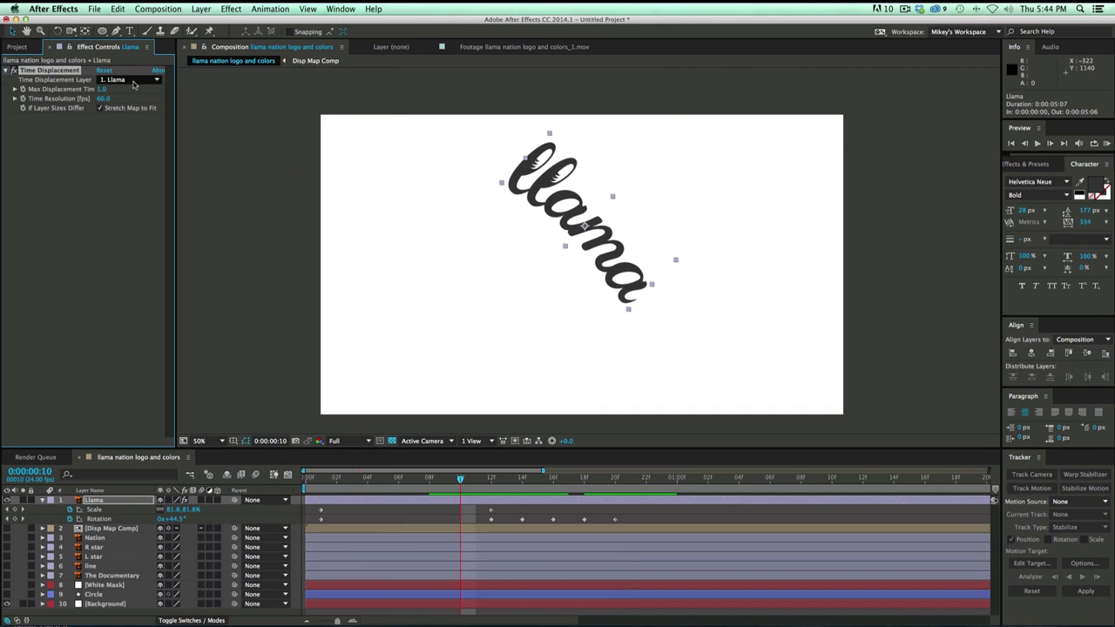
left_click(134, 81)
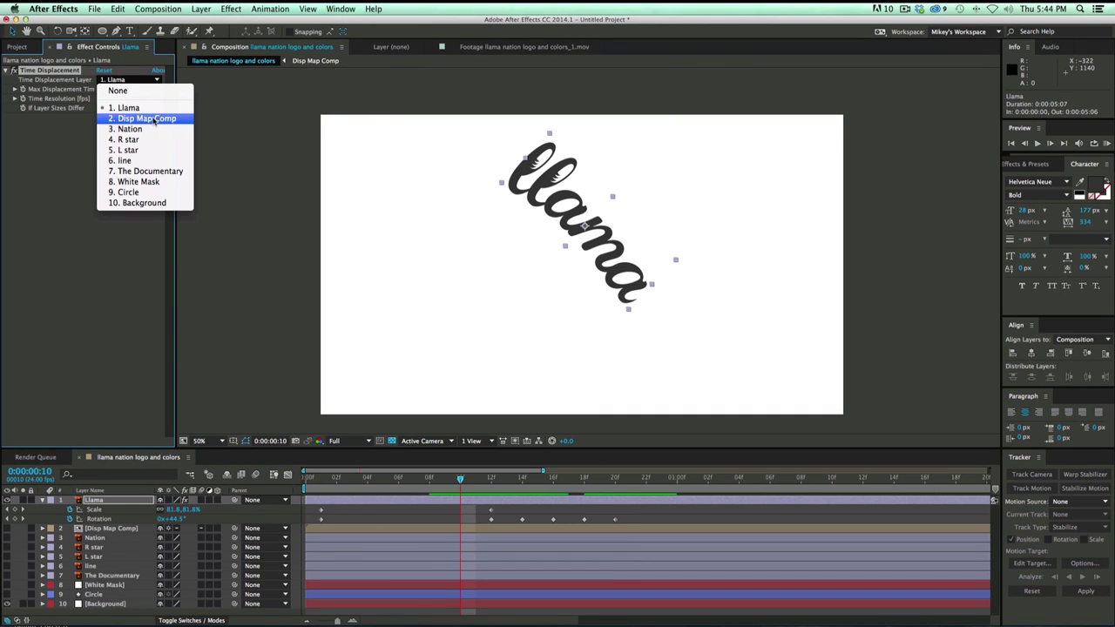
left_click(154, 119)
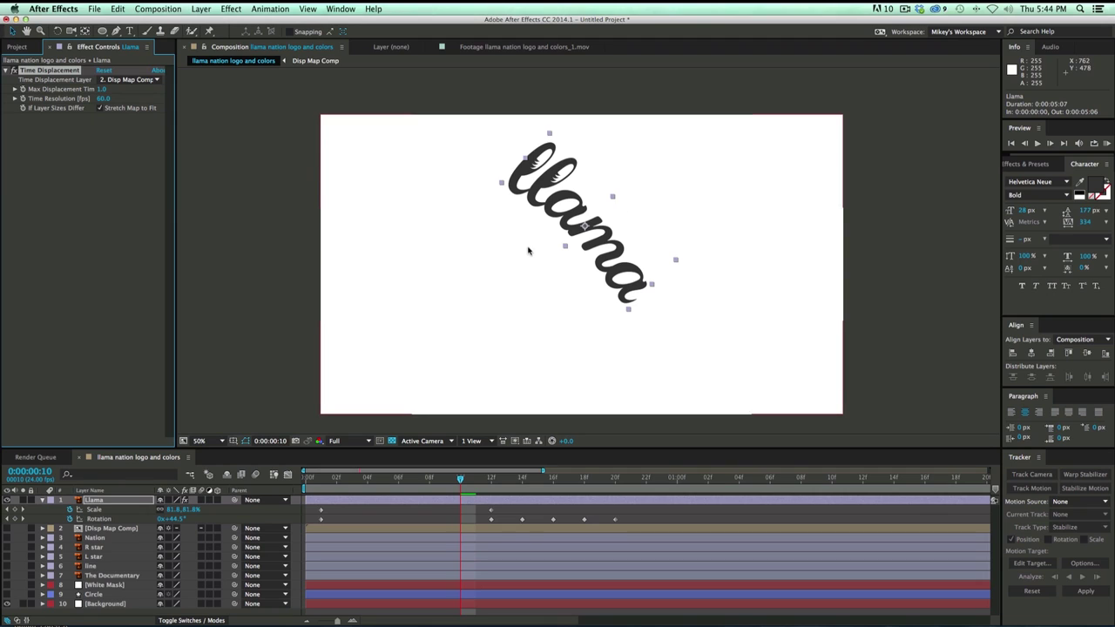
Toggle continuous rasterization on Llama and set the effect's Max Displacement Time to 0.1
left_click(169, 500)
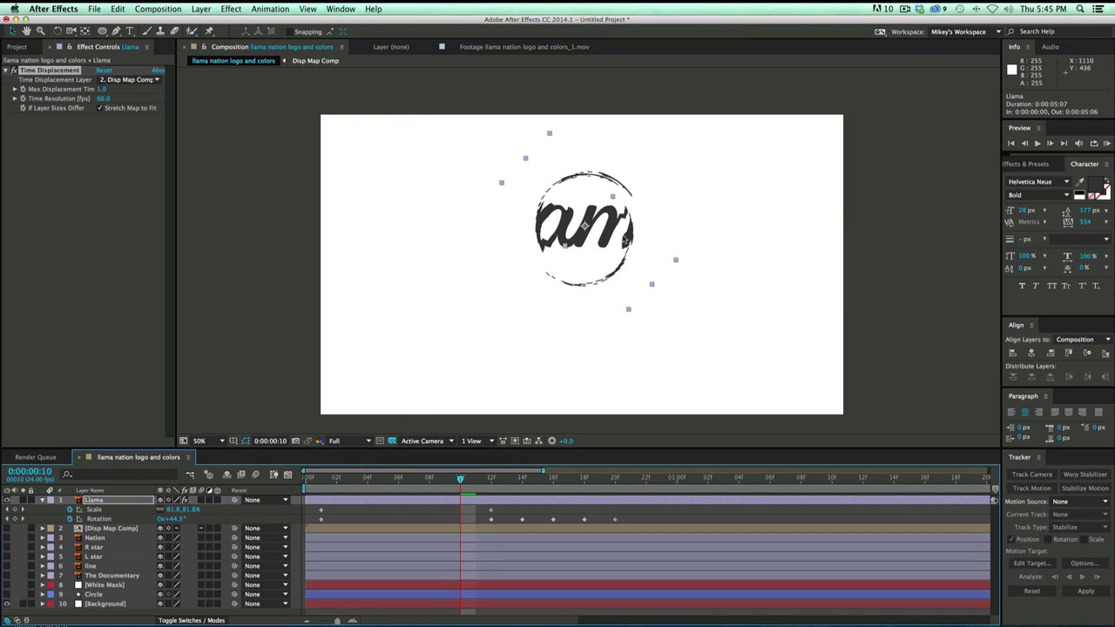
left_click(102, 89)
key("Return")
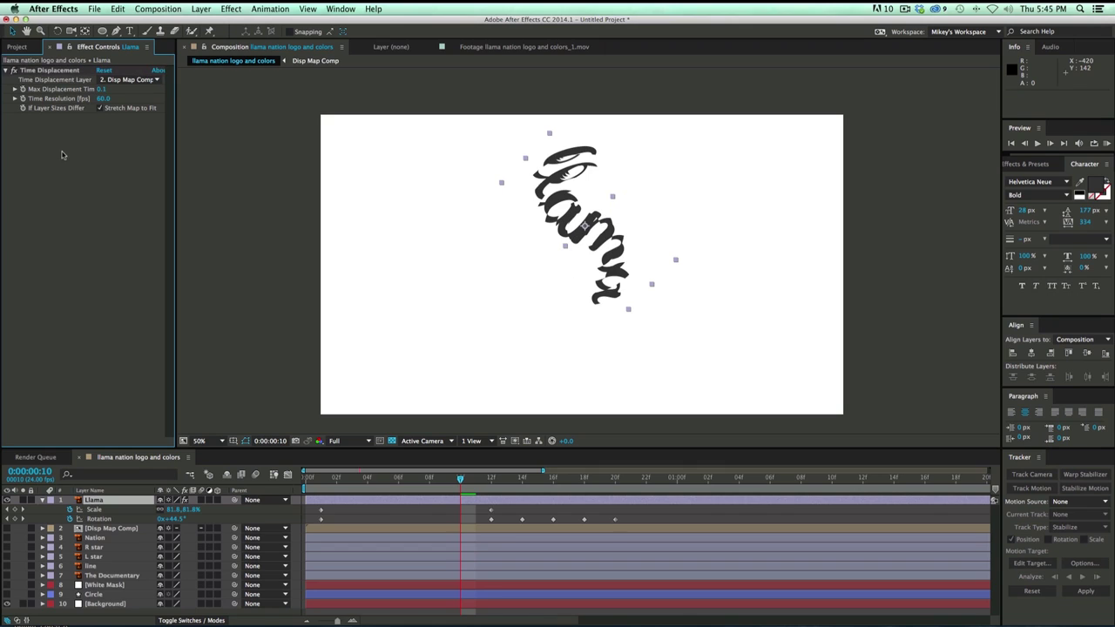
Set the Time Displacement effect's Time Resolution to 3000 fps, keeping Stretch Map to Fit enabled
left_click(99, 108)
left_click(100, 107)
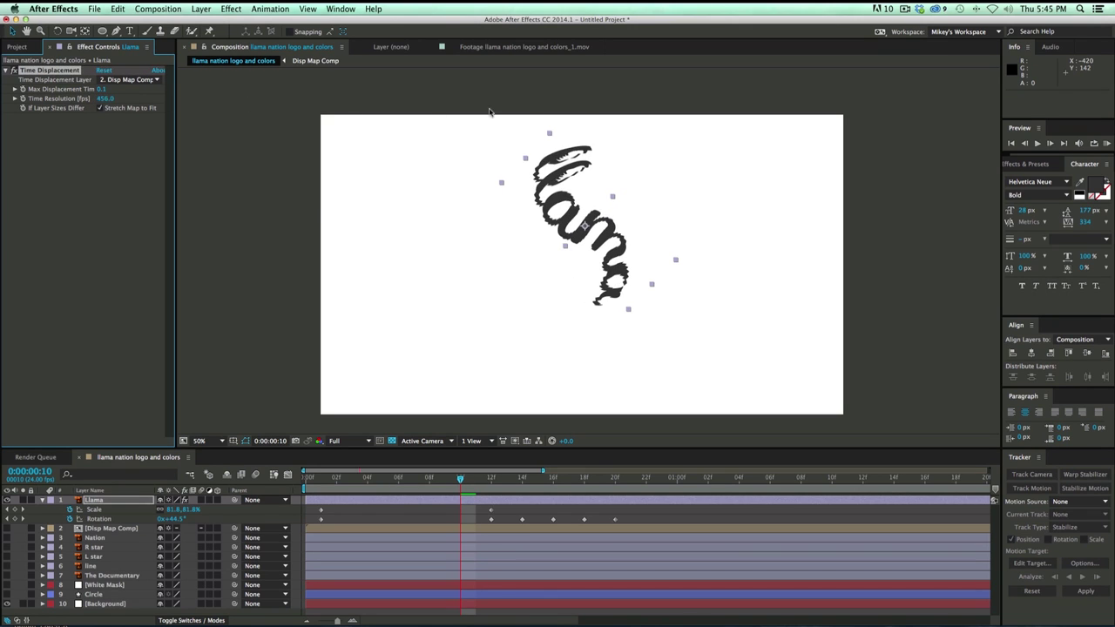
left_click(107, 99)
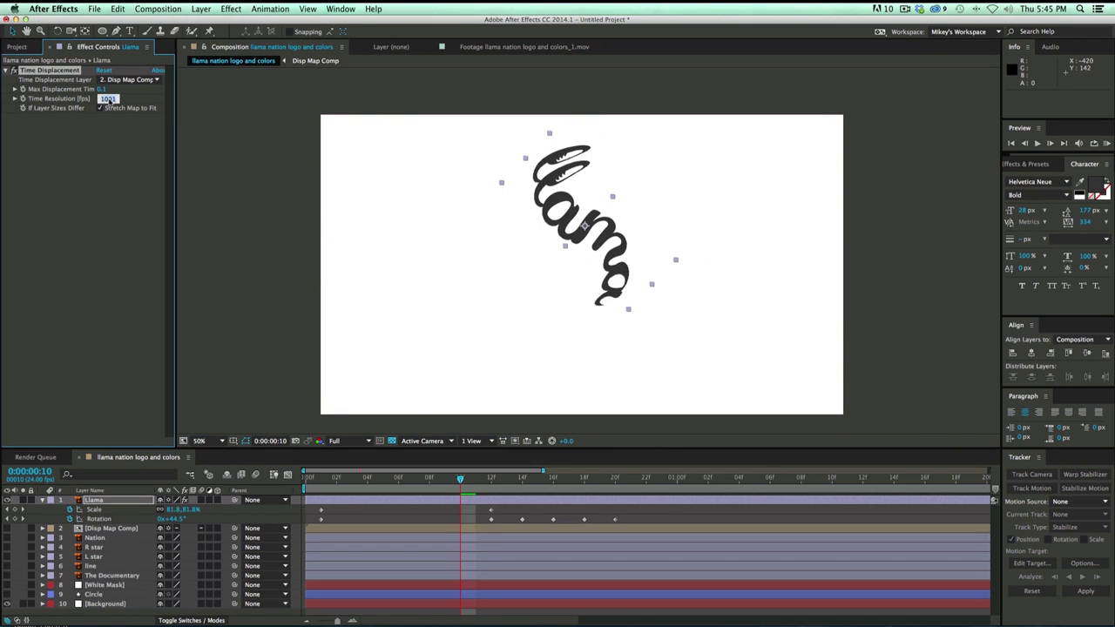
type("3000")
left_click(94, 146)
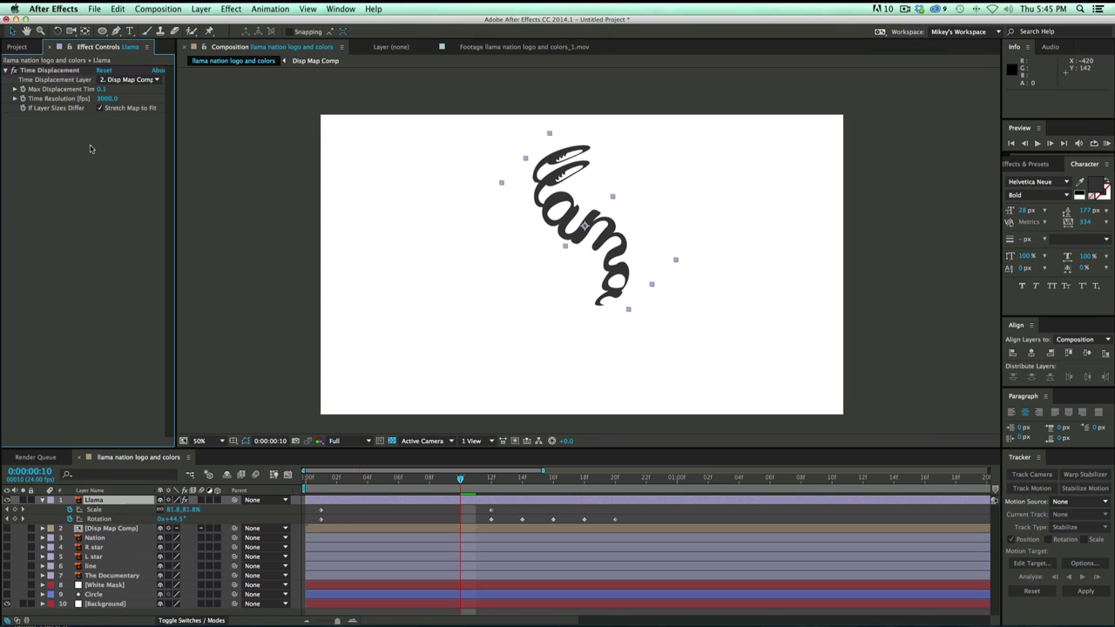
Compare the Llama lettering with the Time Displacement effect switched off and on
left_click(13, 71)
left_click(13, 70)
left_click(13, 71)
left_click(13, 71)
Play back the time-displaced Llama animation from its opening frames to check the twisting motion
left_click(322, 482)
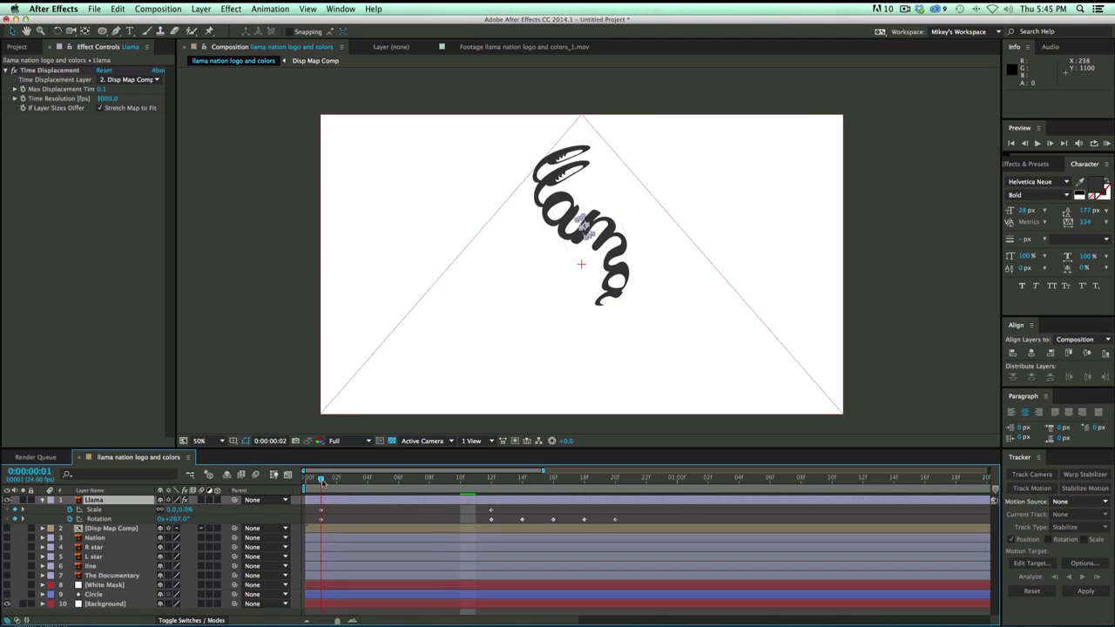
key("space")
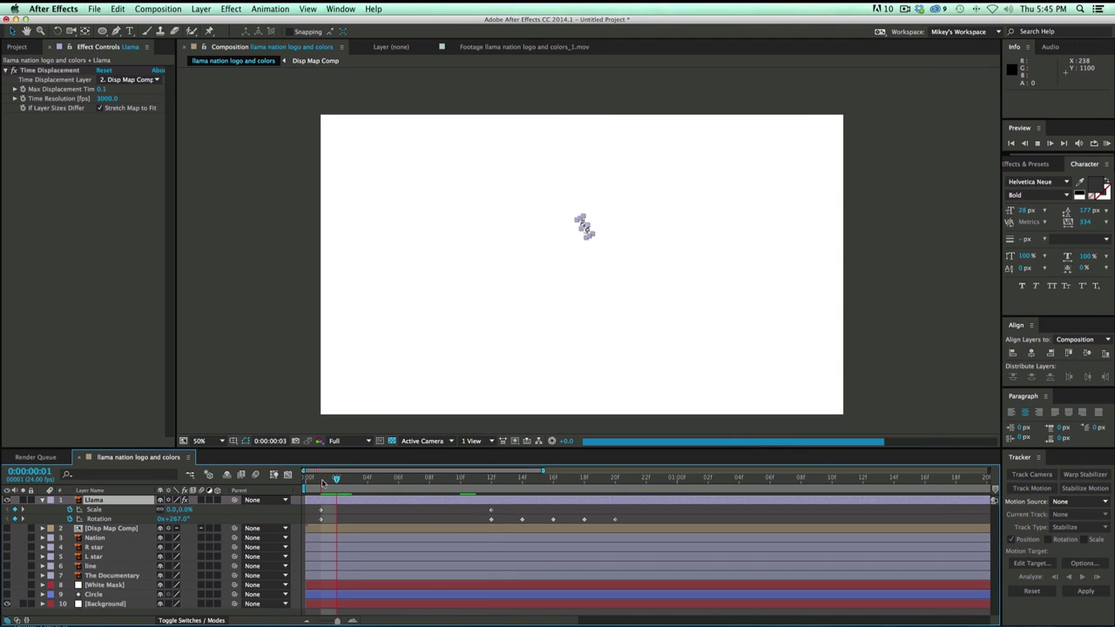
left_click(295, 400)
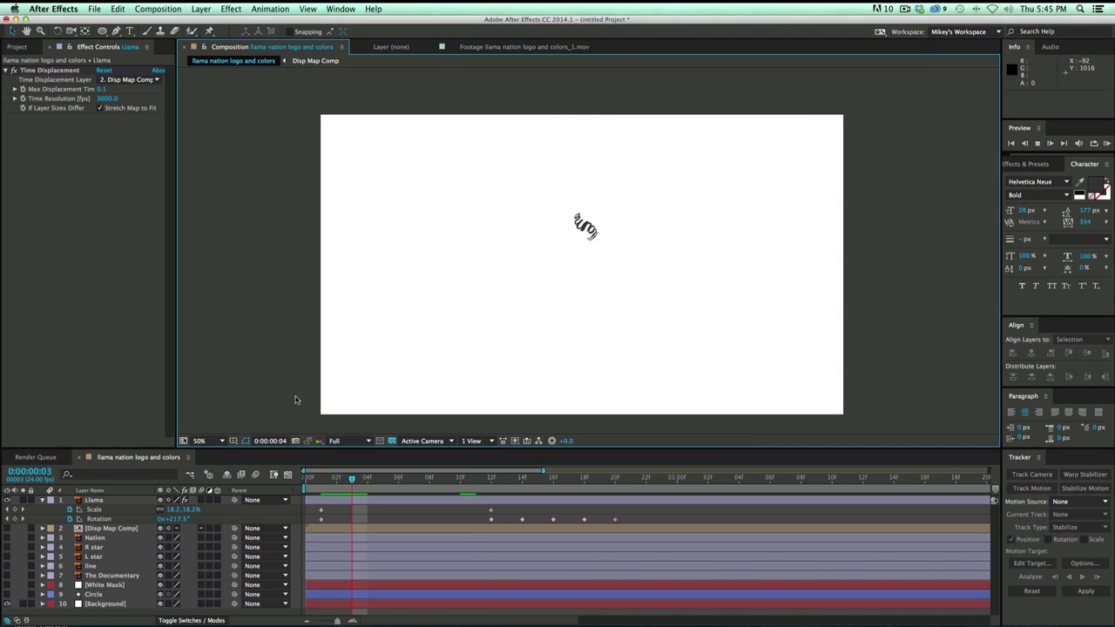
key("space")
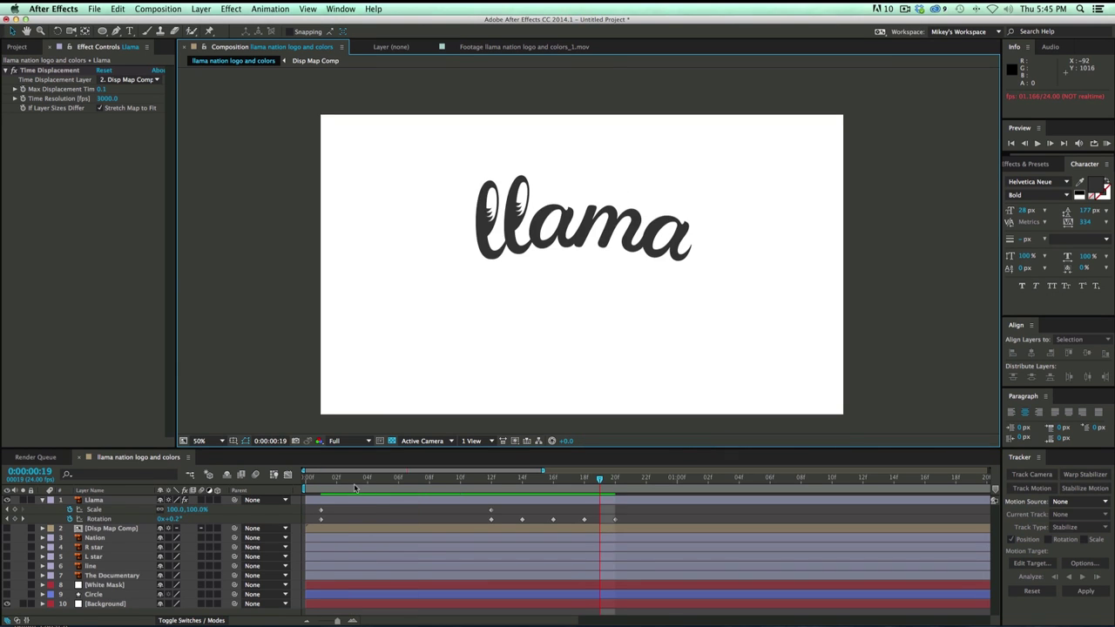
left_click(352, 482)
key("space")
key("space")
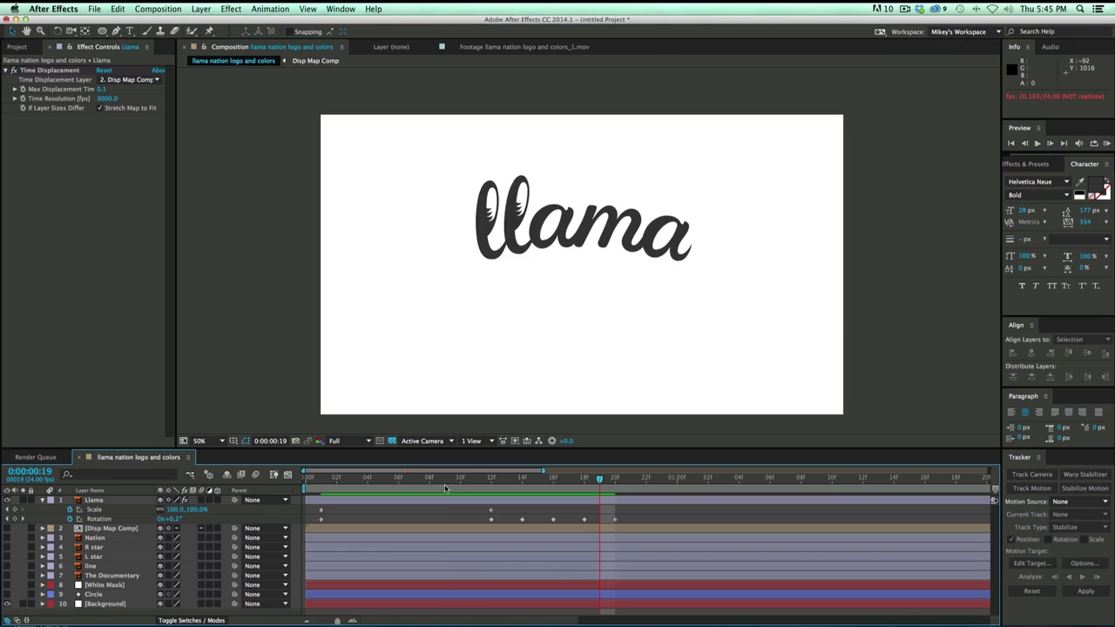
key("space")
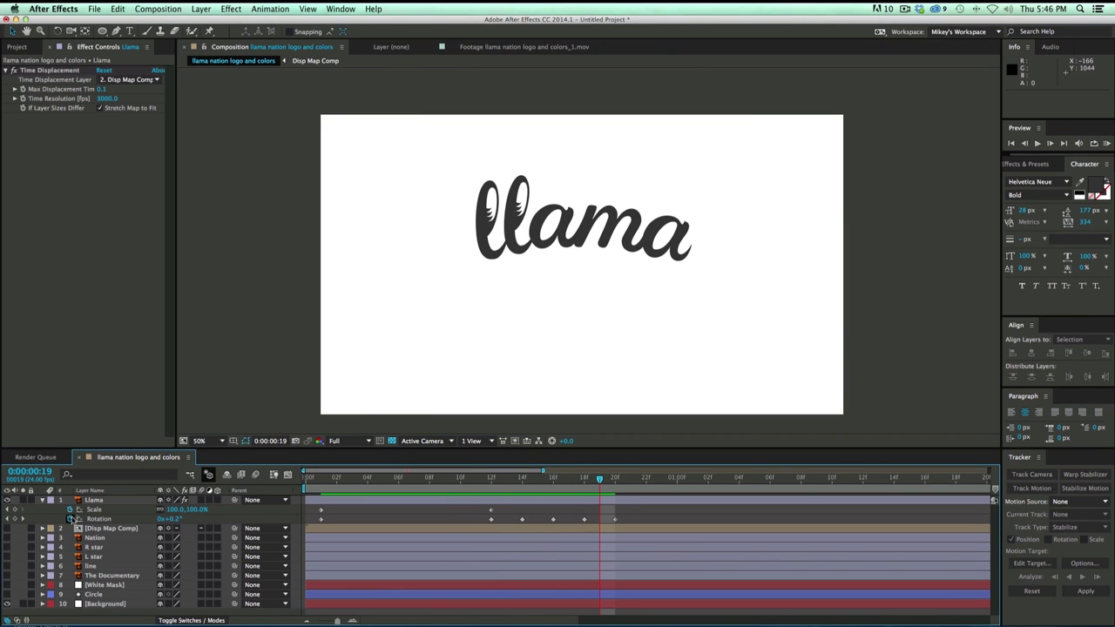
Make Disp Map Comp visible to examine how its gradient lies behind the Llama lettering
left_click(7, 528)
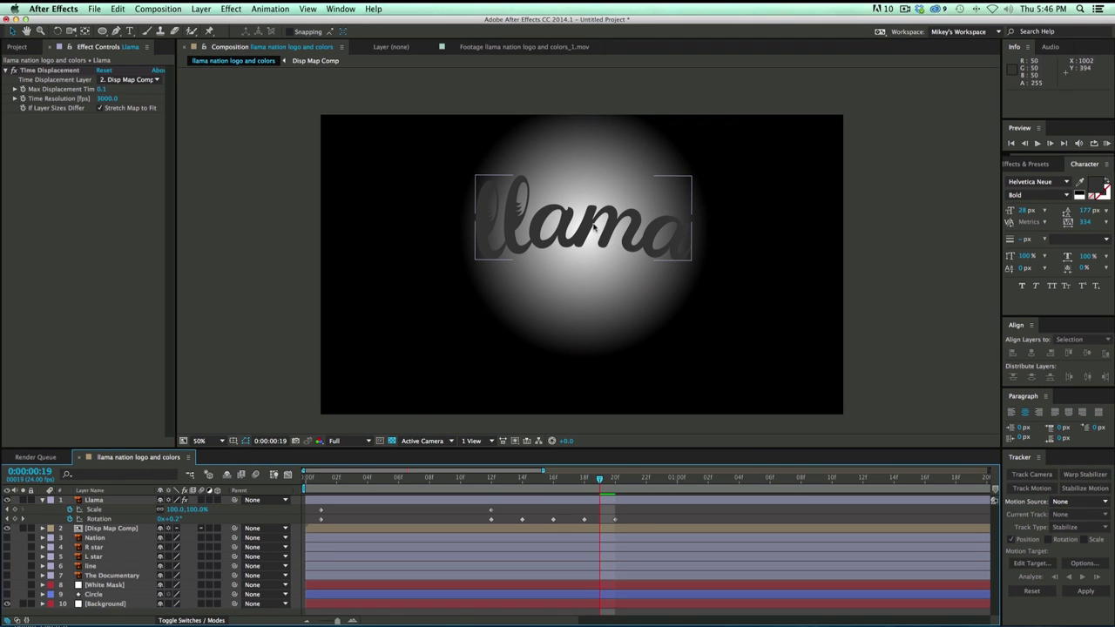
left_click(256, 187)
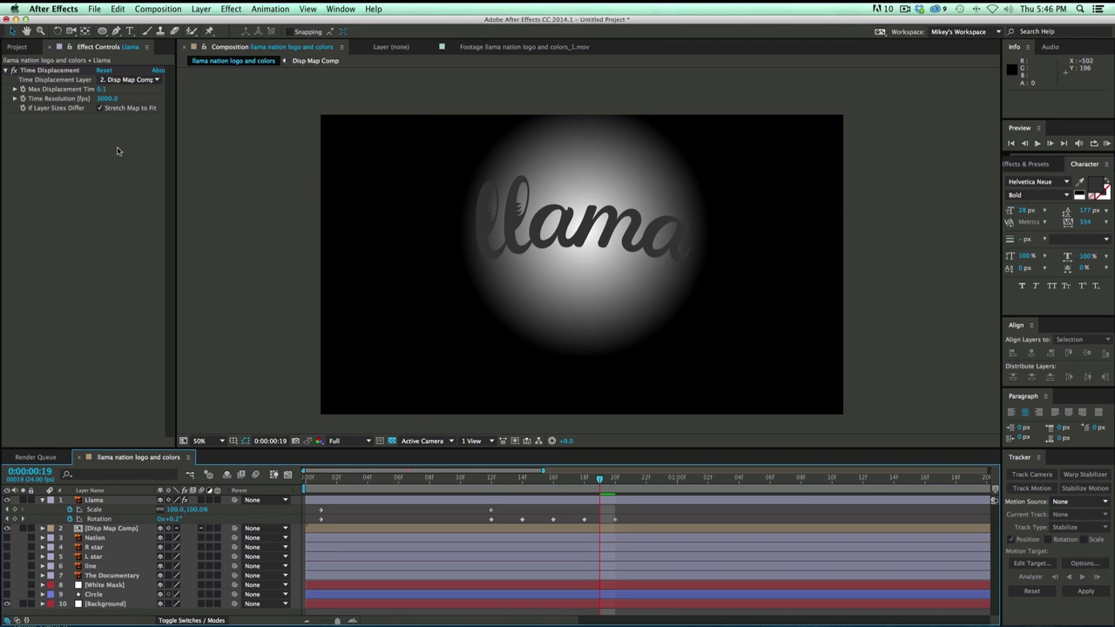
Check the Time Displacement effect's exact Max Displacement Time while viewing the gradient behind the Llama lettering
left_click(105, 90)
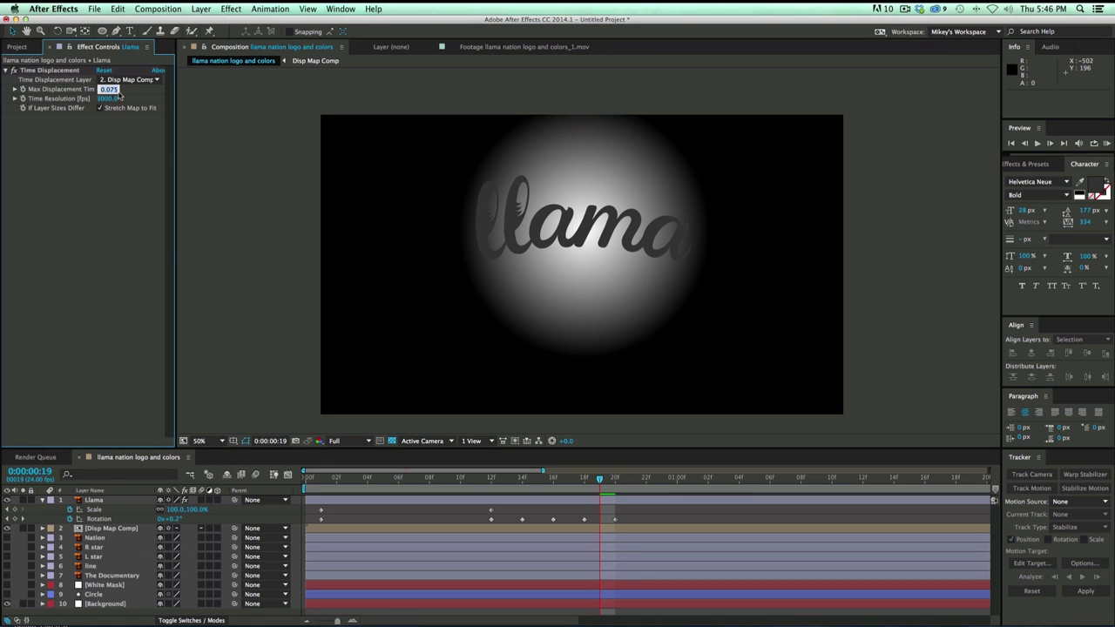
type("0.1")
key("Return")
left_click(479, 213)
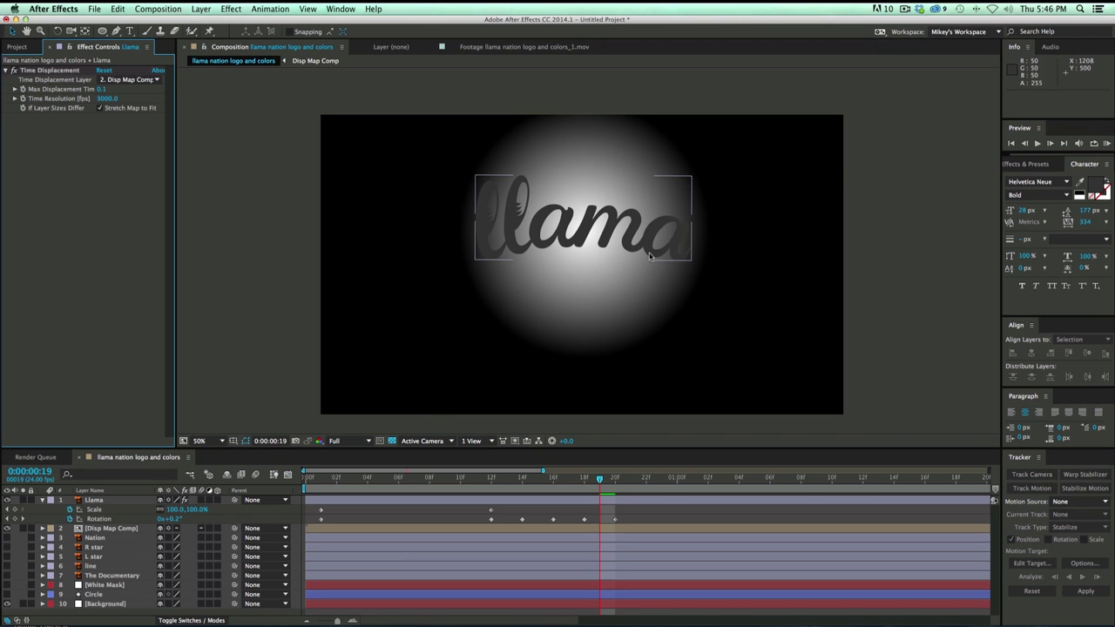
Hide Disp Map Comp and move it to the bottom of the layer stack, below Background
left_click(7, 528)
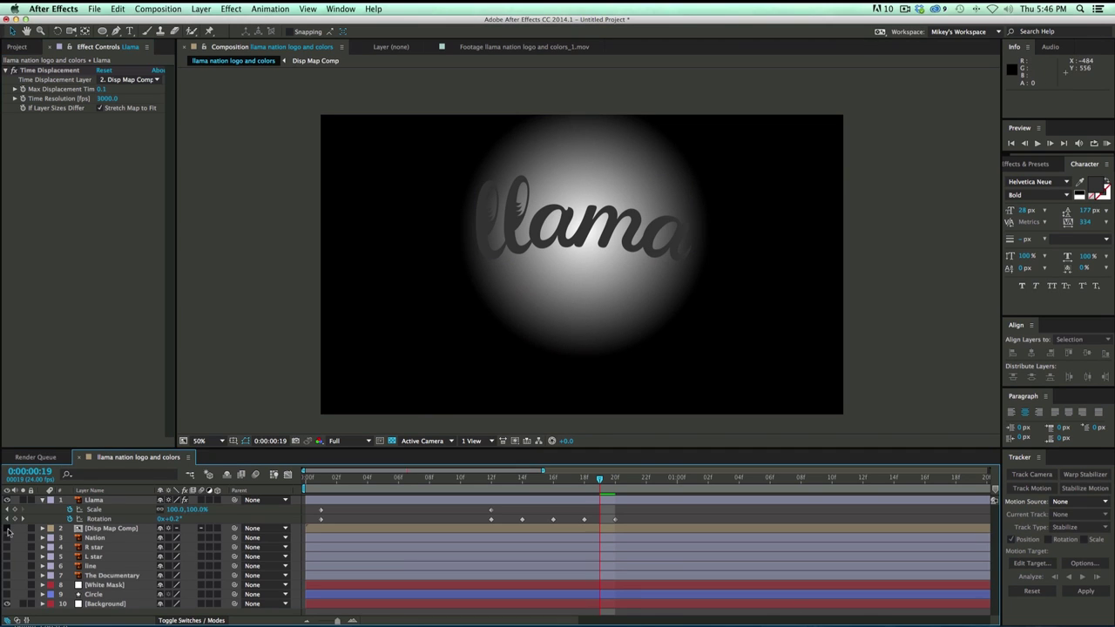
left_click(9, 530)
left_click_drag(98, 530, 383, 603)
left_click(429, 508)
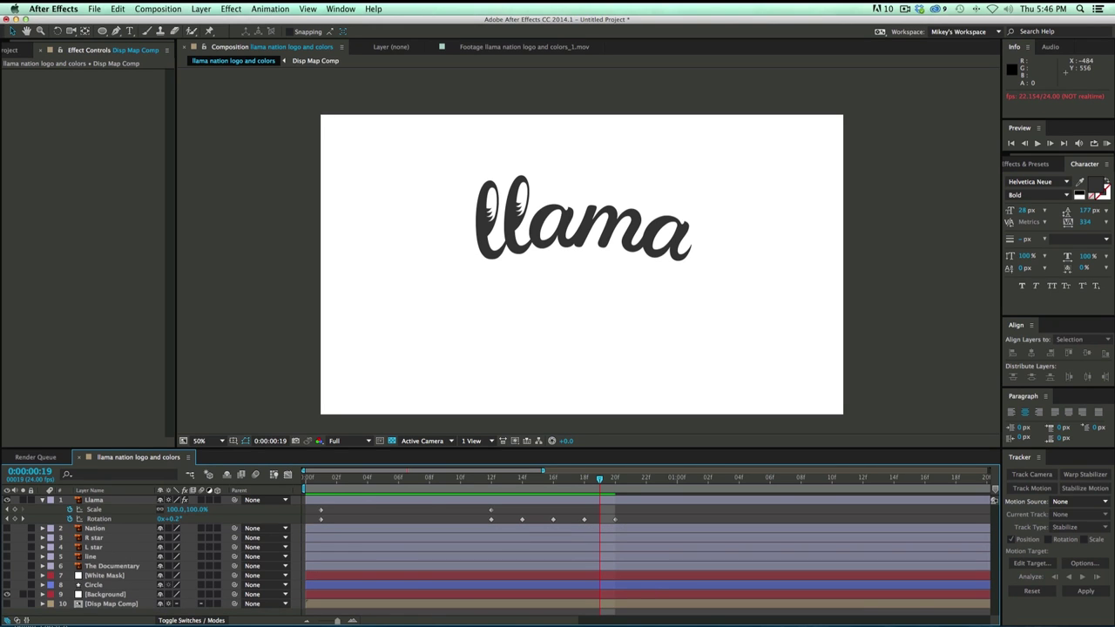
Collapse the Llama layer's properties and make the Nation, R star and L star layers visible at 100% view
left_click(42, 500)
left_click_drag(7, 509, 7, 529)
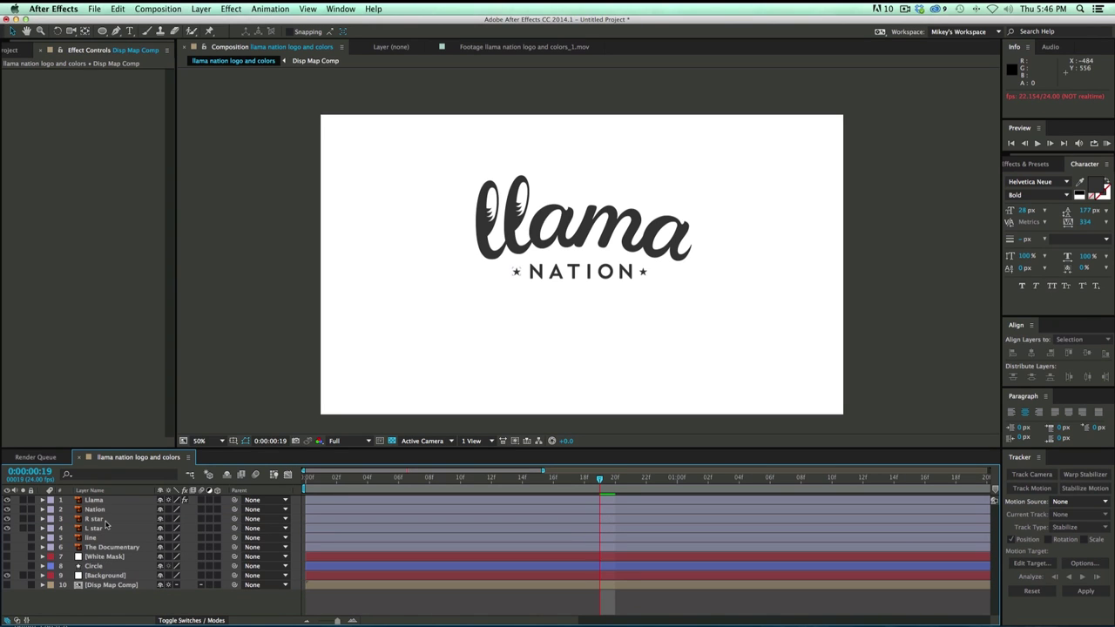
key("/")
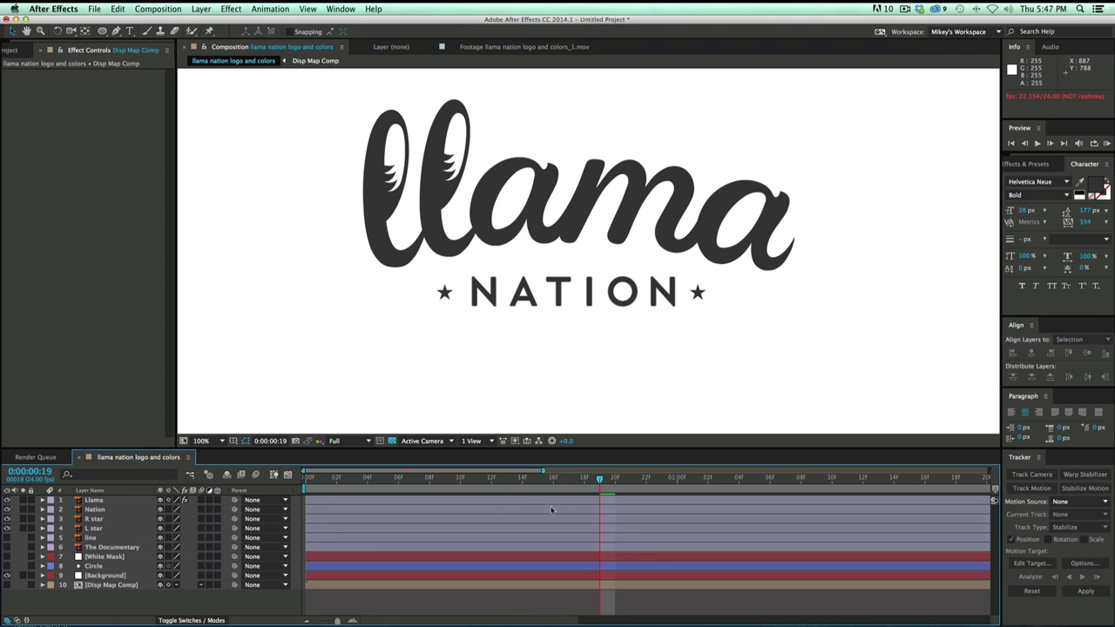
Play back the Llama animation from the start with the Nation text and both stars visible
left_click_drag(585, 482, 631, 481)
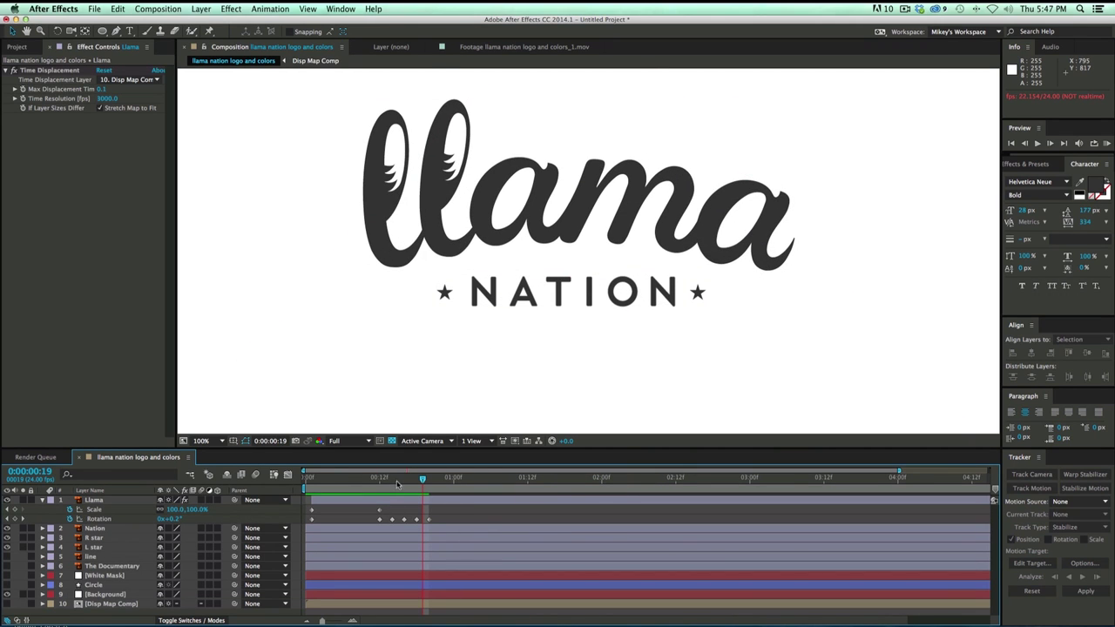
left_click_drag(397, 484, 418, 493)
key("space")
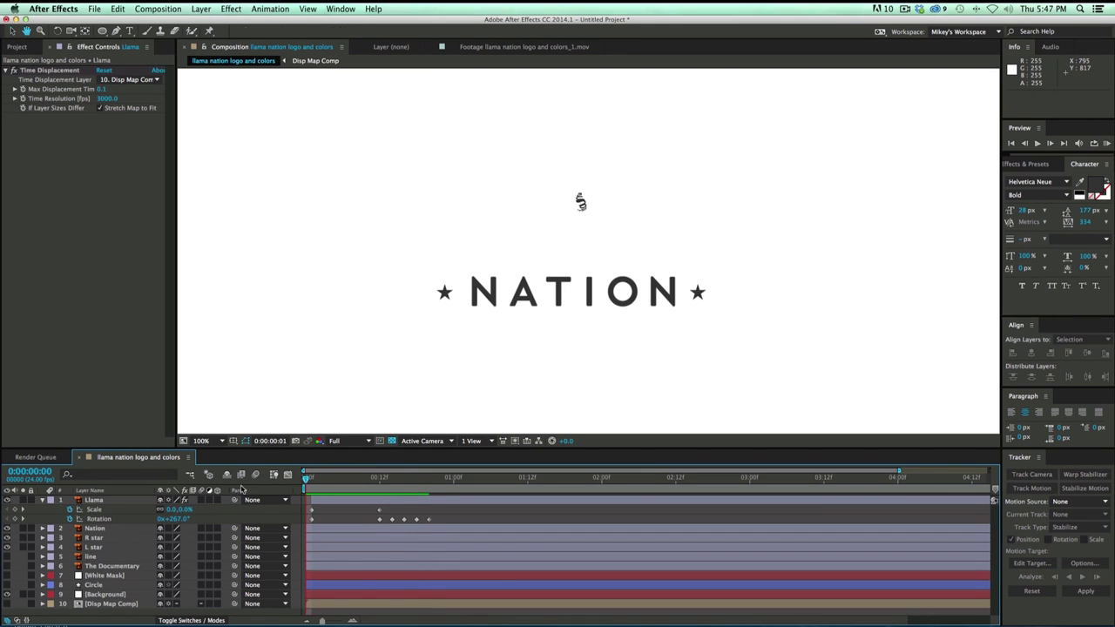
key("space")
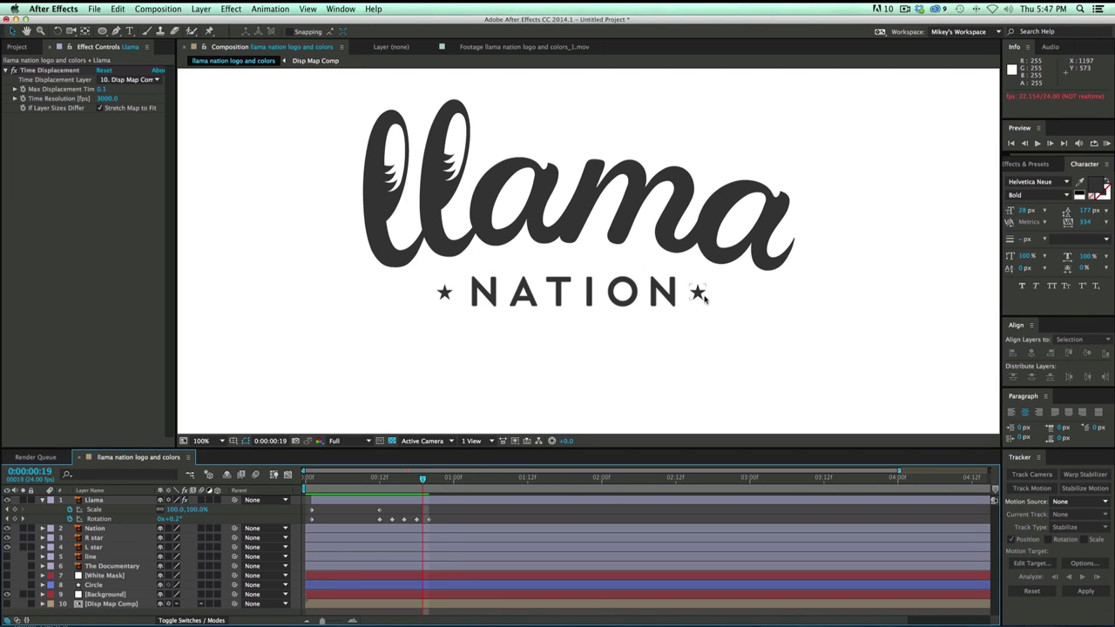
Add Position keyframes to R star and L star at 0:00:00:19 to hold their final places beside Nation
left_click(101, 538)
left_click(102, 548, "shift")
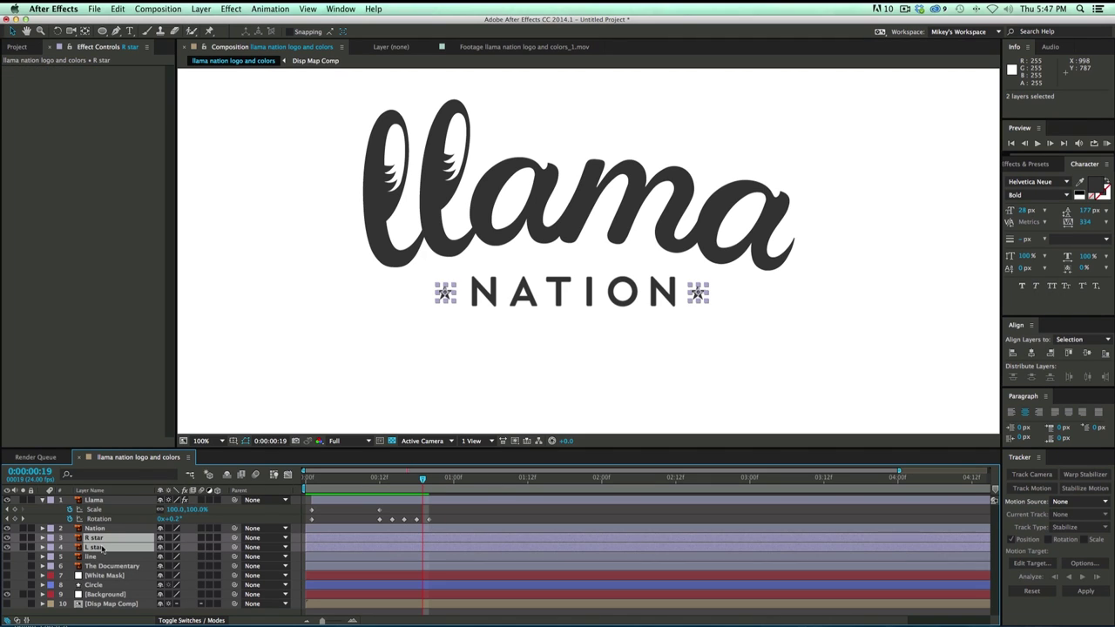
key("p")
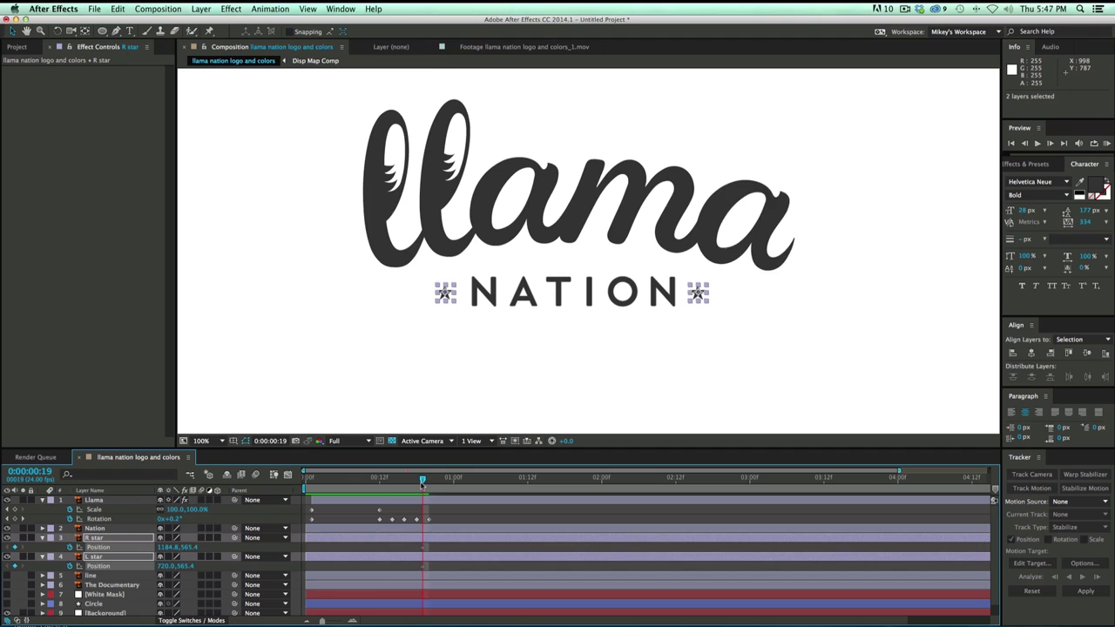
At 0:00:00:12, set R star's horizontal Position to 984.8 and L star's to 920 to bring both inward
left_click_drag(421, 482, 380, 480)
left_click(339, 566)
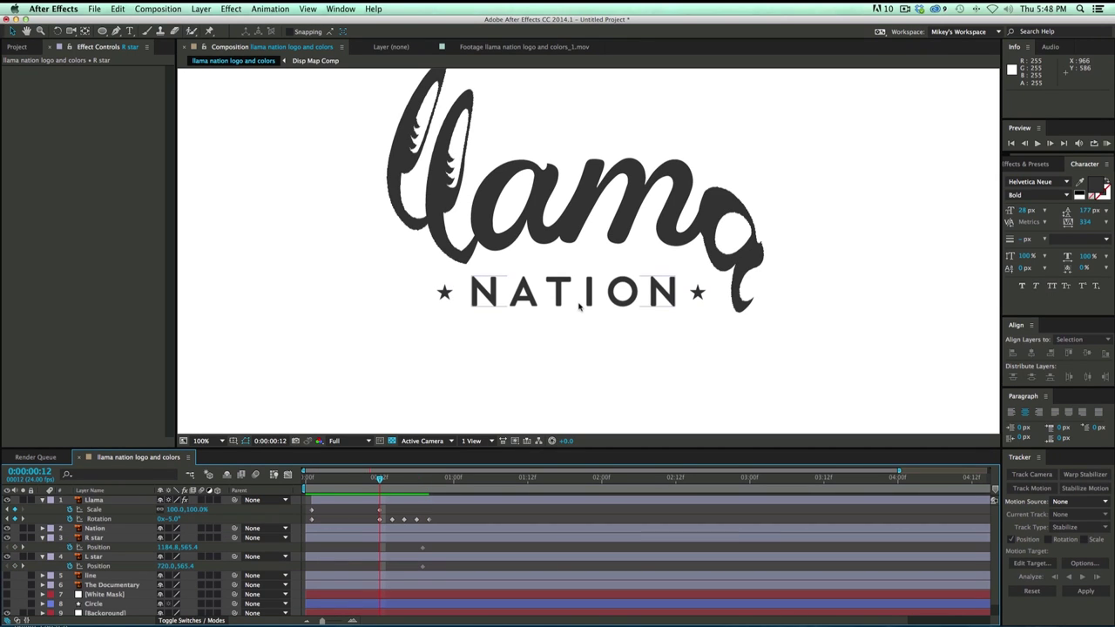
left_click(172, 547)
key("Right")
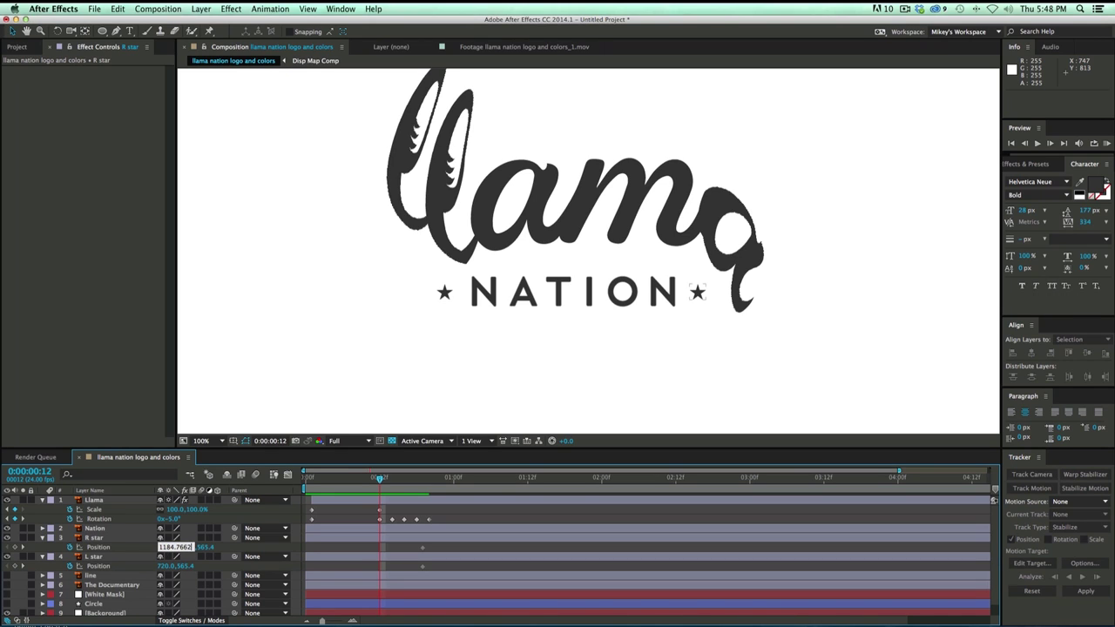
type("984.8")
key("Return")
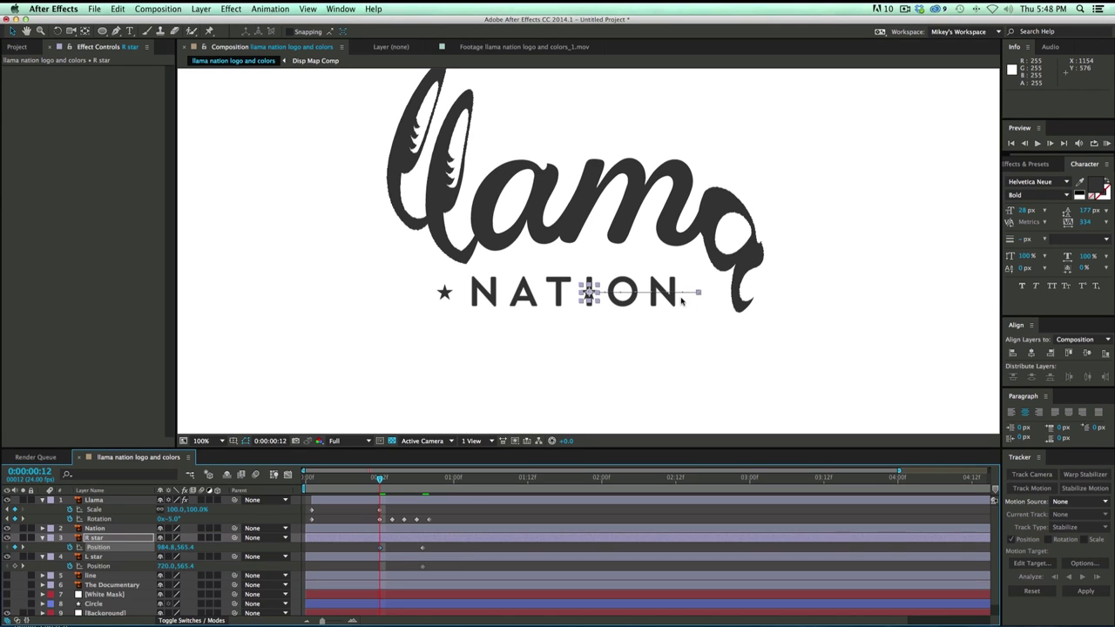
left_click(165, 566)
key("Right")
type("+200")
key("Return")
Hide the Nation layer, show the rulers and place a vertical guide midway between the two stars at 954.8
key("period")
key("period")
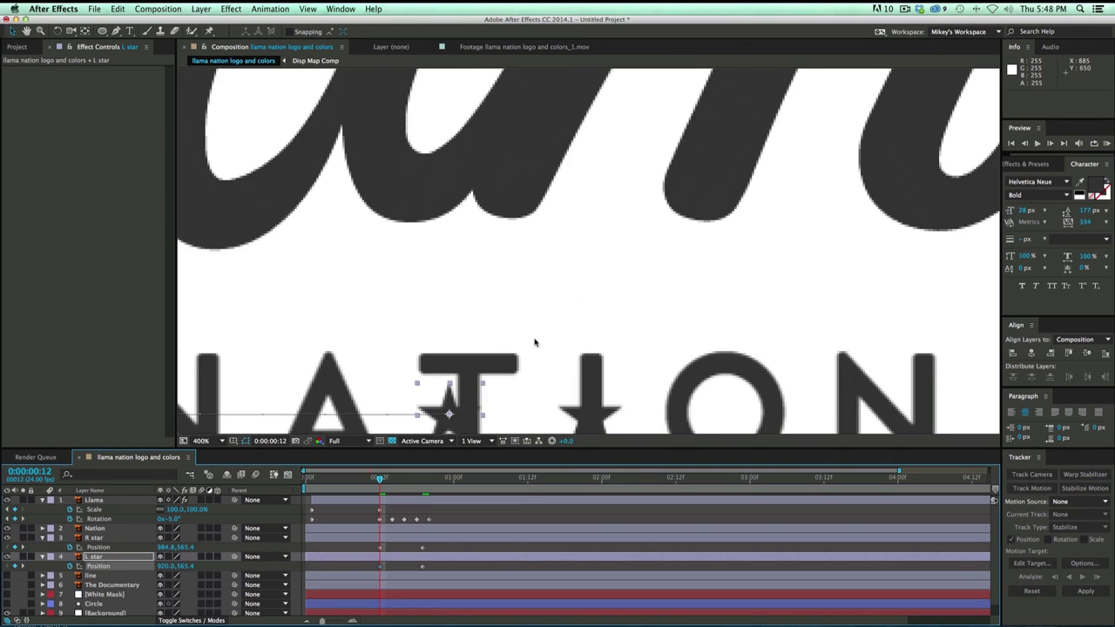
left_click_drag(535, 373, 537, 274)
scroll(537, 274, "down", 1)
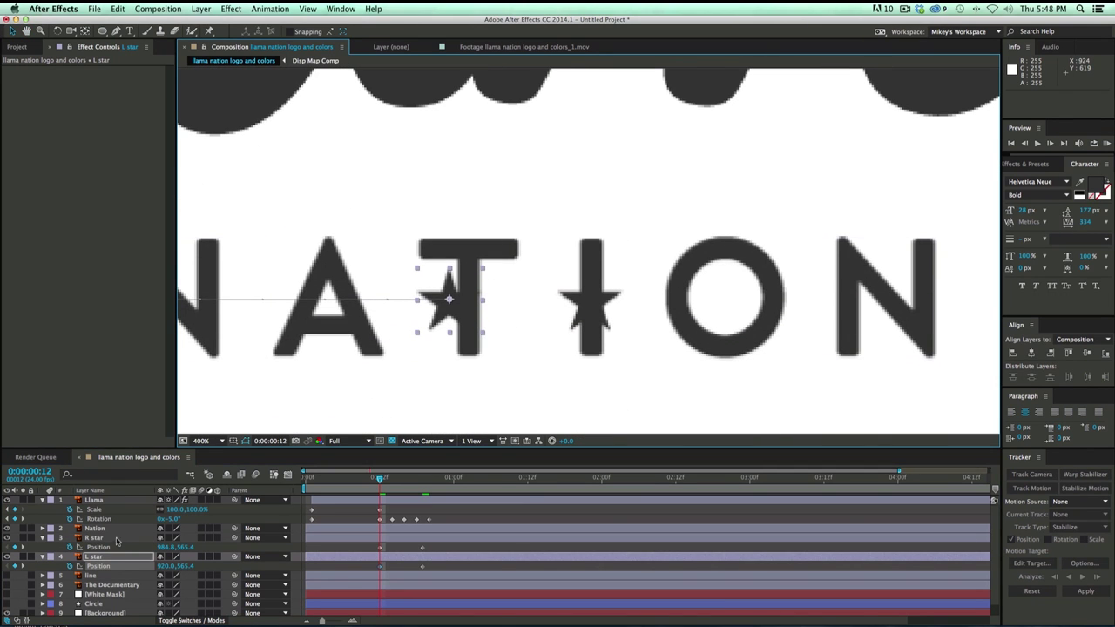
left_click(7, 528)
left_click_drag(513, 354, 555, 331)
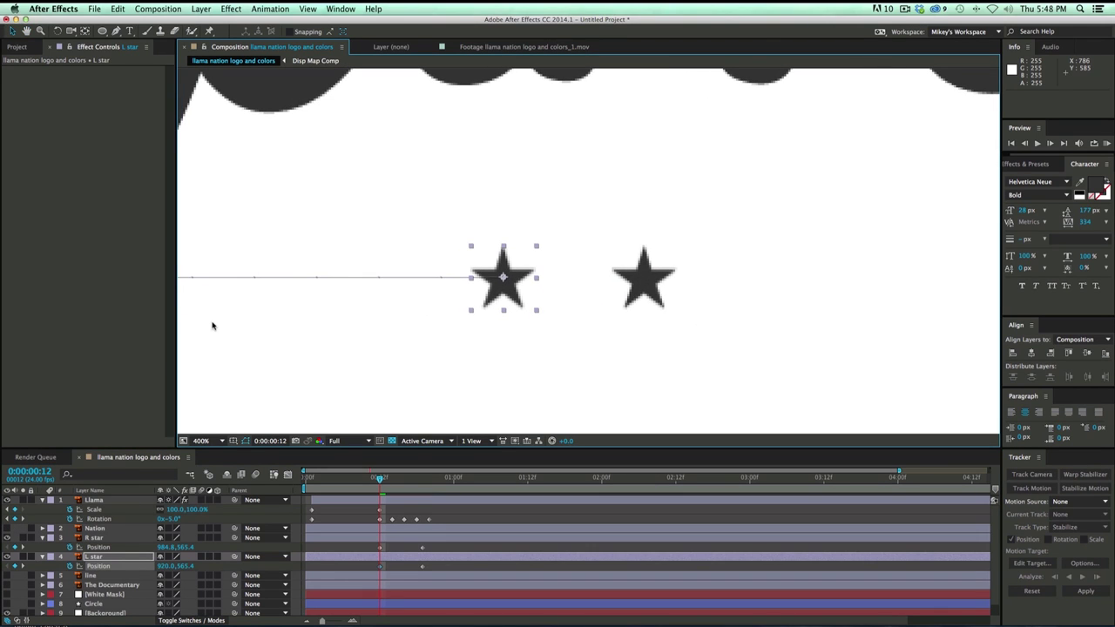
key("super+r")
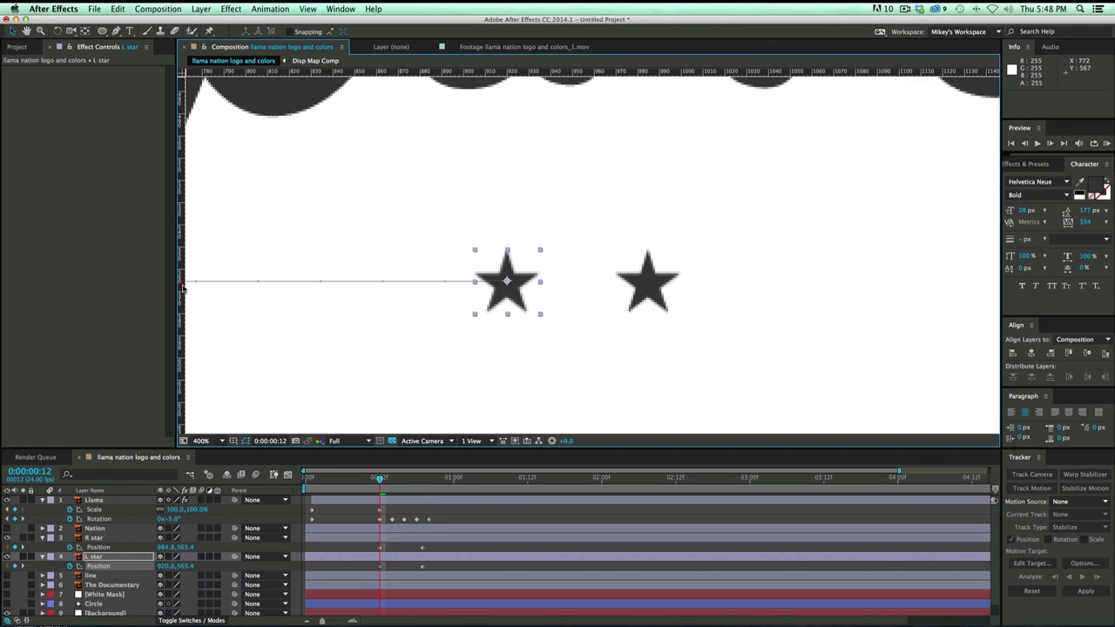
left_click_drag(183, 289, 583, 283)
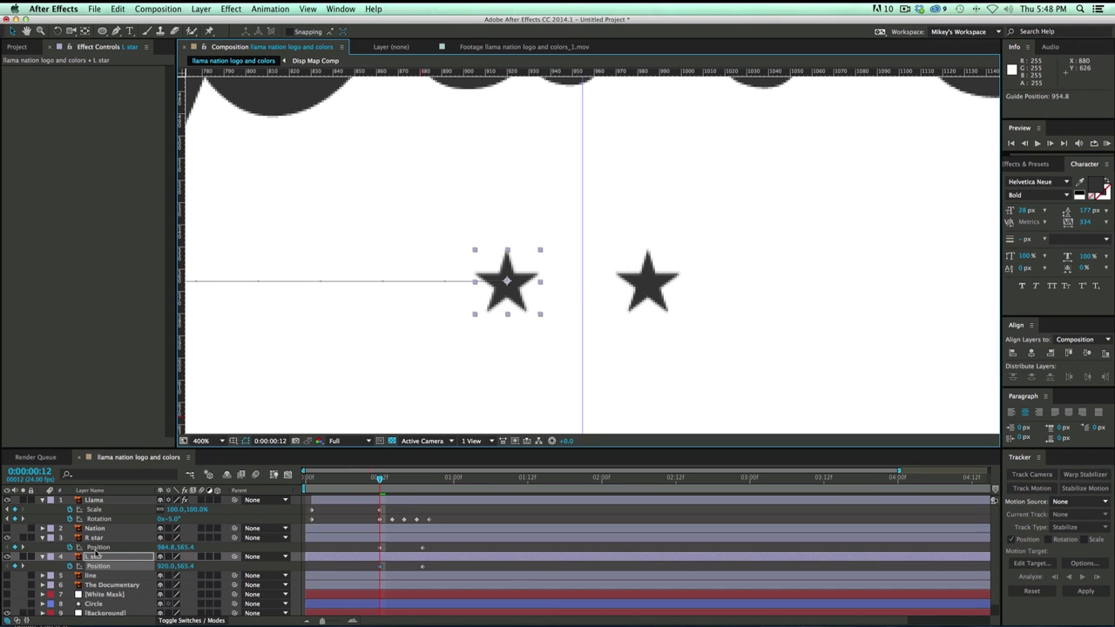
Set the horizontal Position of R star to 954.8 and L star to 955 so both meet on the guide
left_click(347, 539)
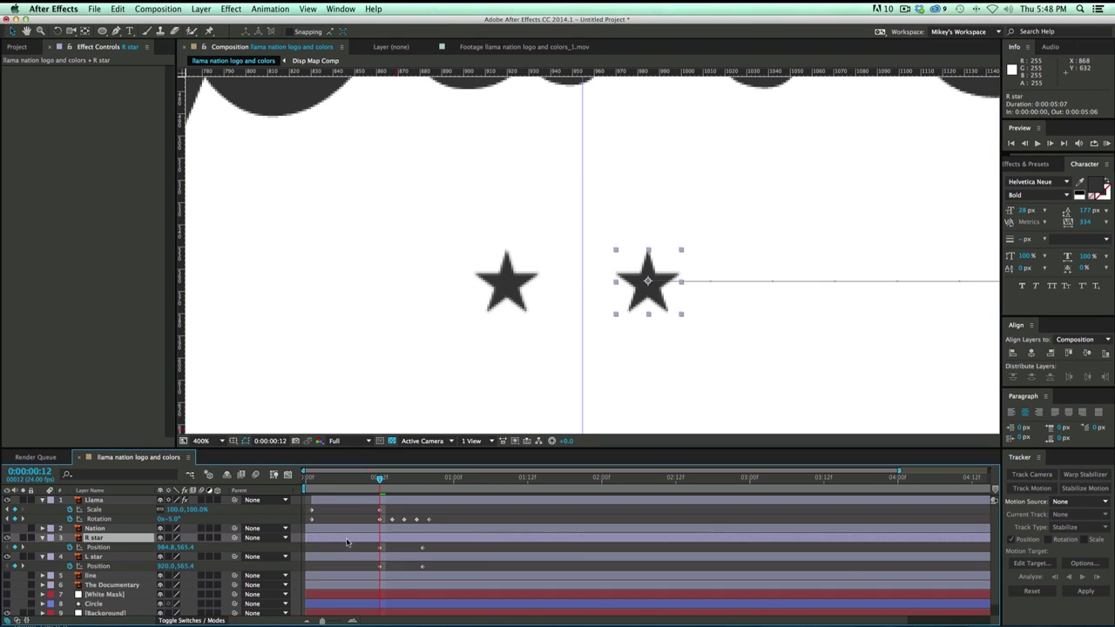
left_click_drag(166, 550, 186, 567)
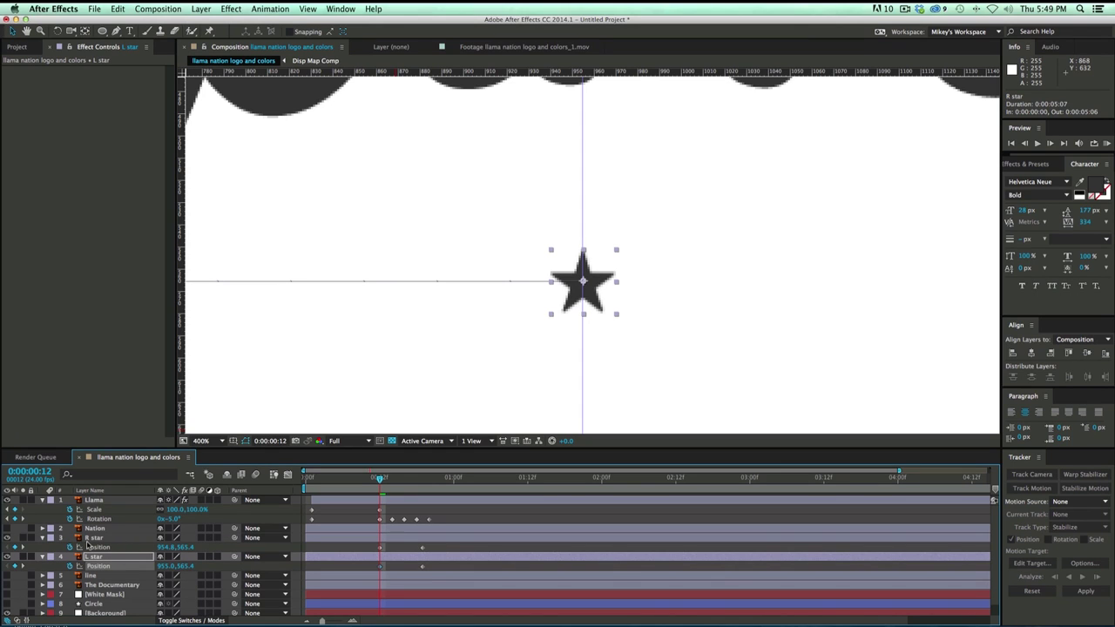
Create a null object directly above R star and name it Star Control
left_click(328, 541)
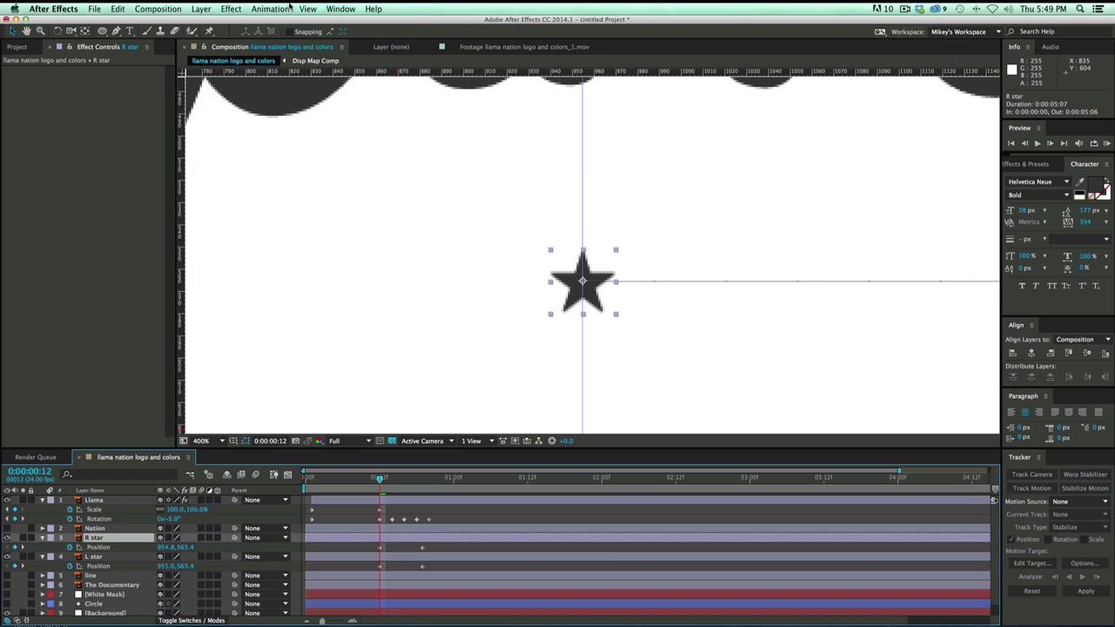
left_click(201, 9)
mouse_move(205, 23)
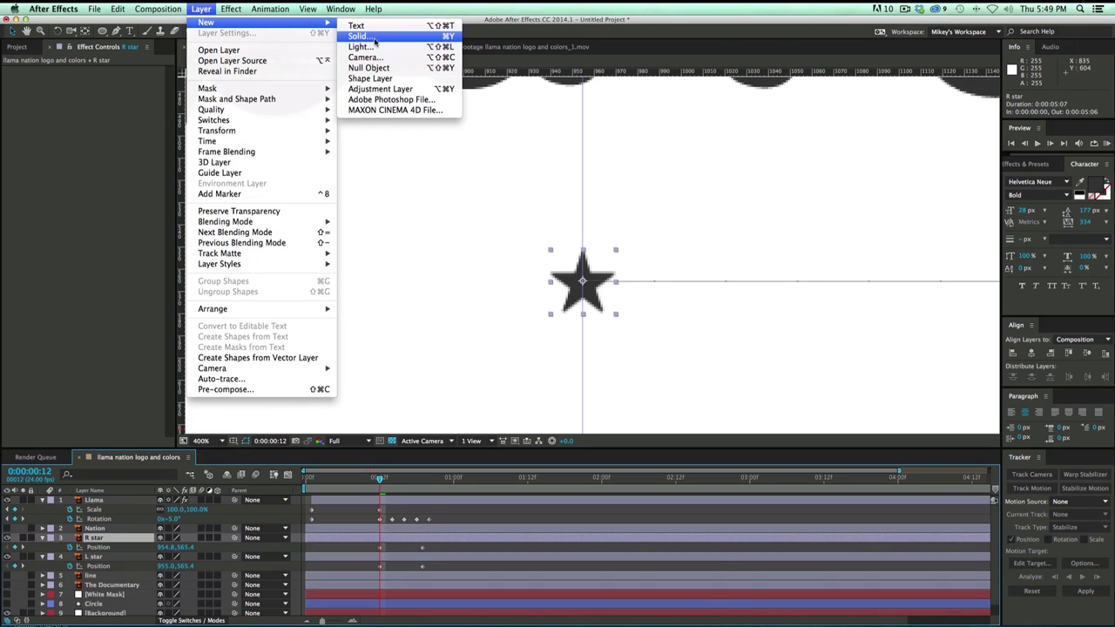
left_click(369, 68)
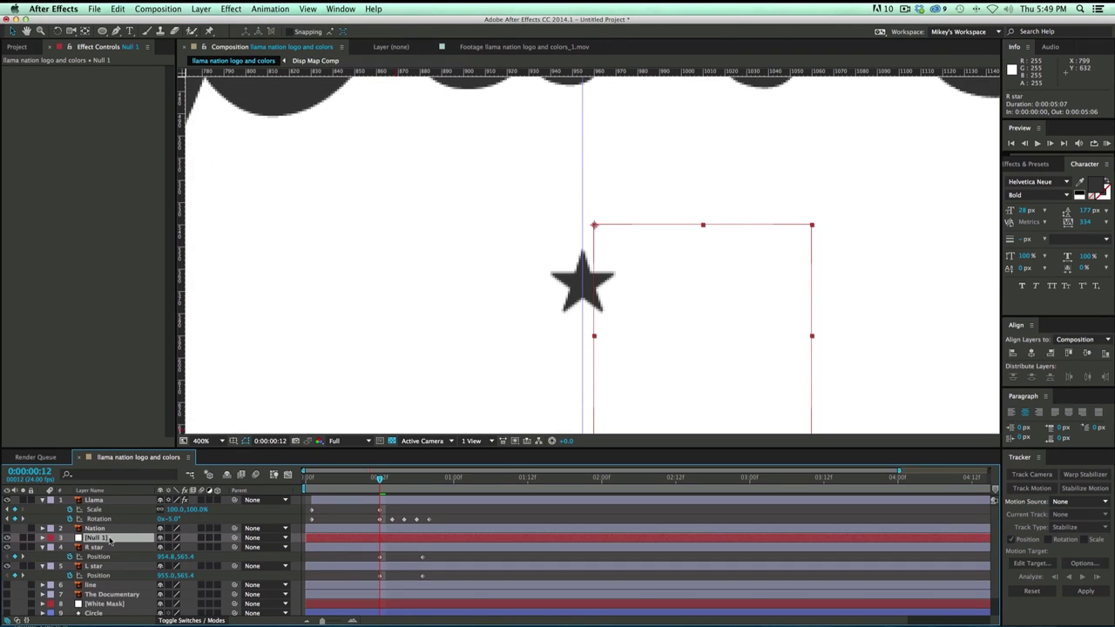
key("Return")
type("C")
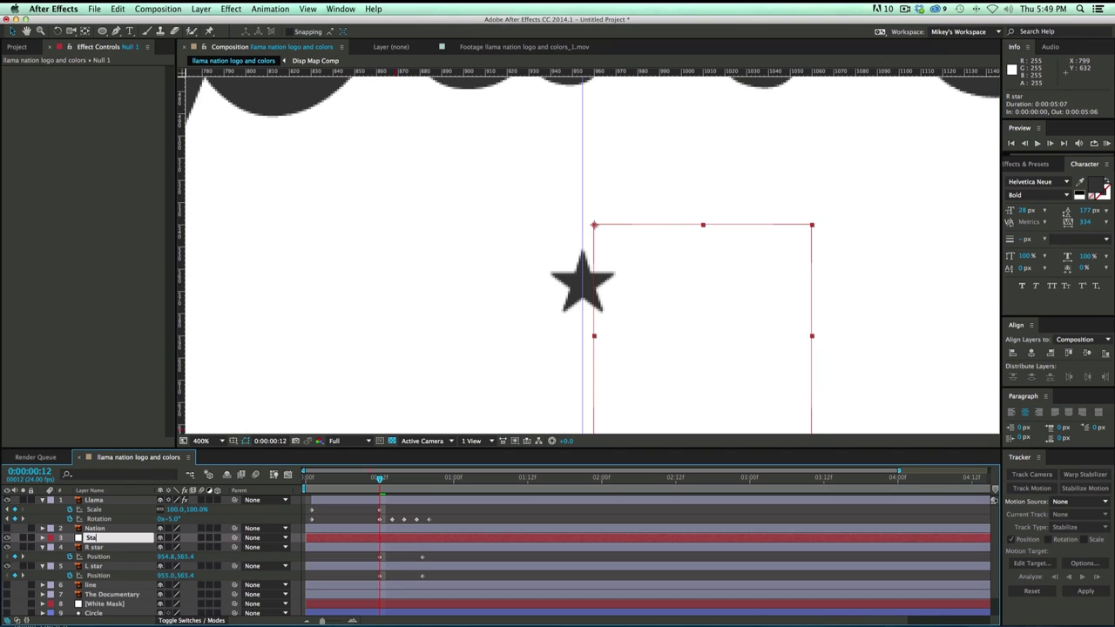
type("tar Control")
Parent R star and L star to Star Control and hide the null
left_click(93, 547)
left_click(111, 567, "shift")
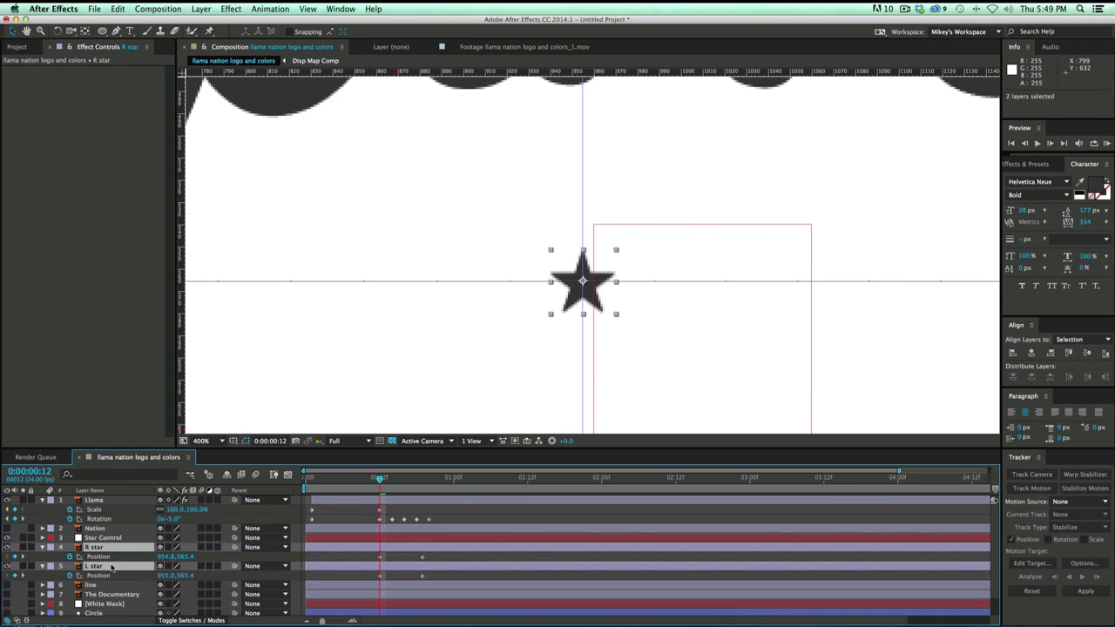
left_click_drag(233, 546, 116, 541)
left_click(113, 538)
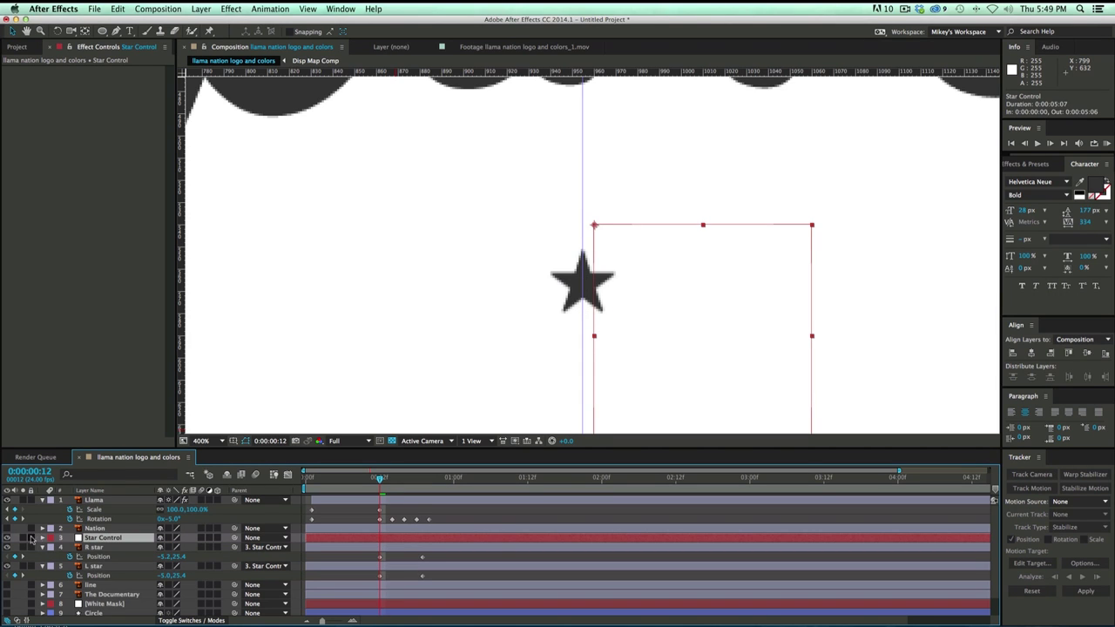
left_click(7, 537)
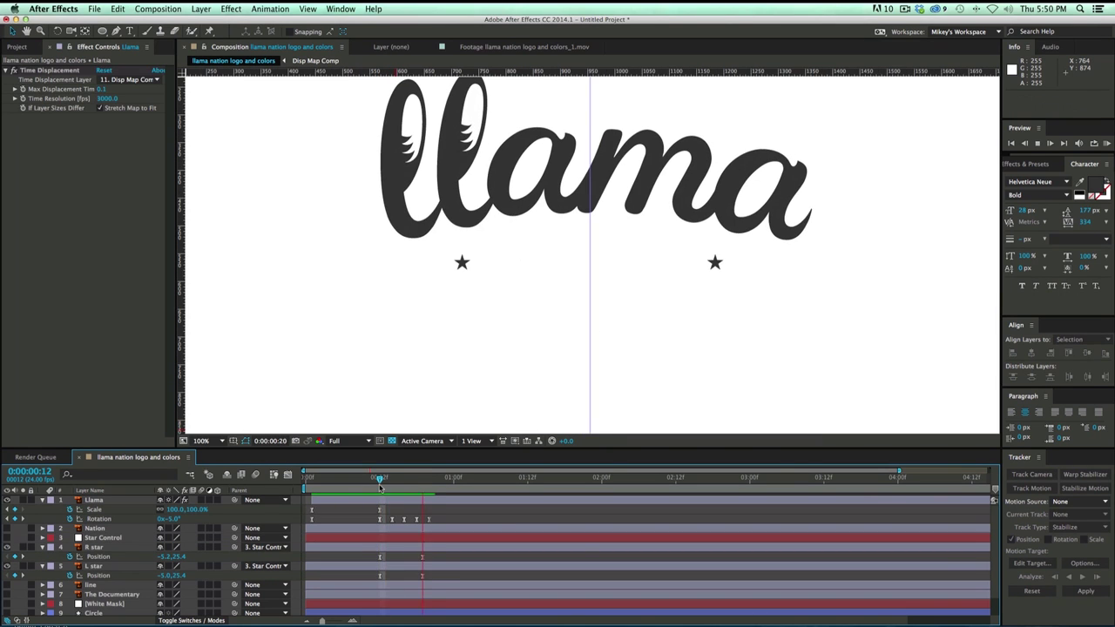
Remove the vertical guide from the composition and hide the rulers
mouse_move(381, 487)
left_mouse_down()
mouse_move(440, 485)
mouse_move(373, 484)
left_mouse_up()
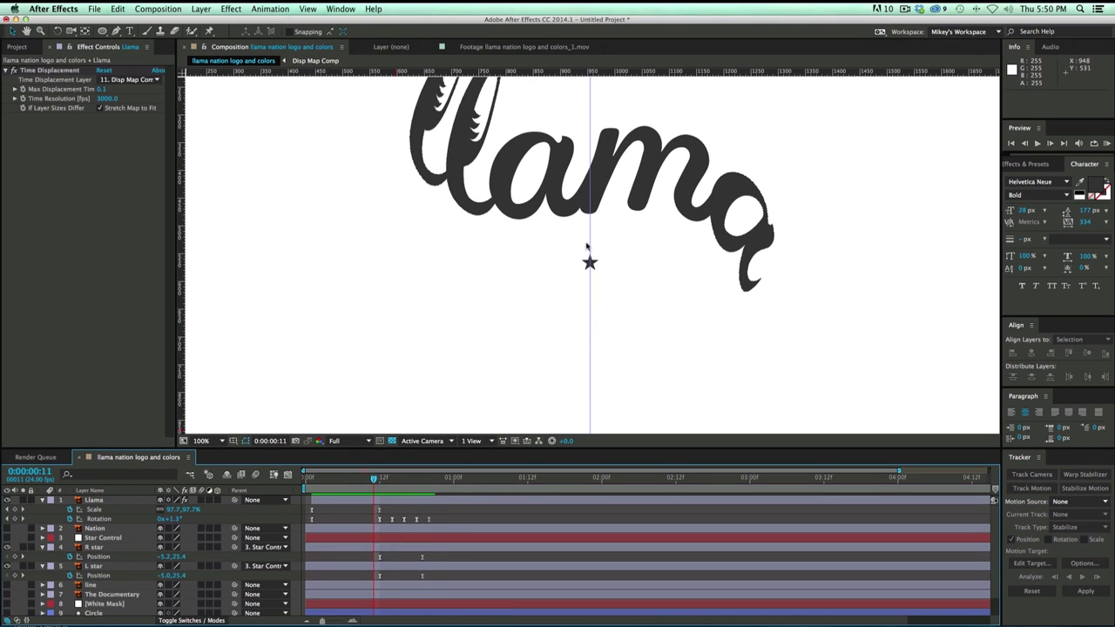
left_click_drag(589, 247, 159, 236)
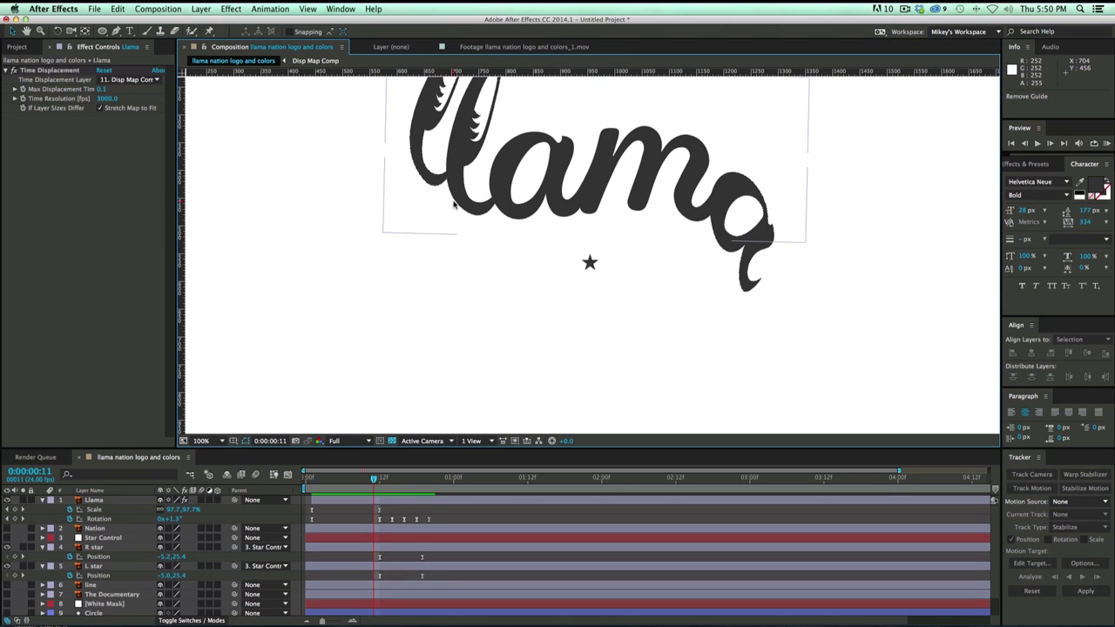
key("super+r")
Add Rotation keyframes to R star and L star at 0:00:00:12 and show their Position keyframes alongside
left_click(379, 478)
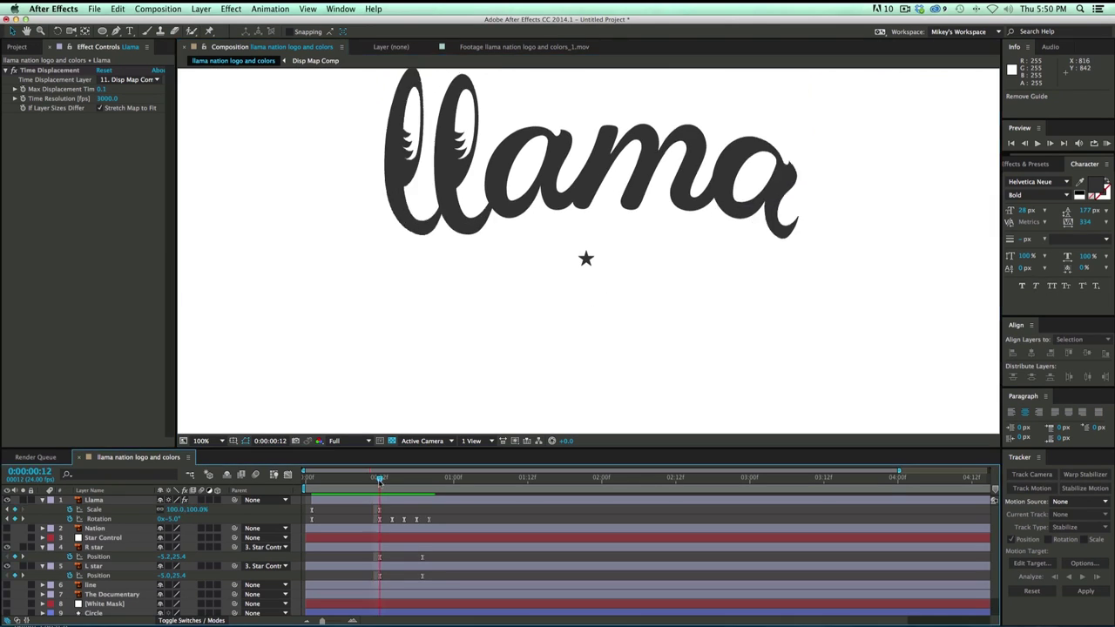
left_click(148, 548)
left_click(123, 565, "shift")
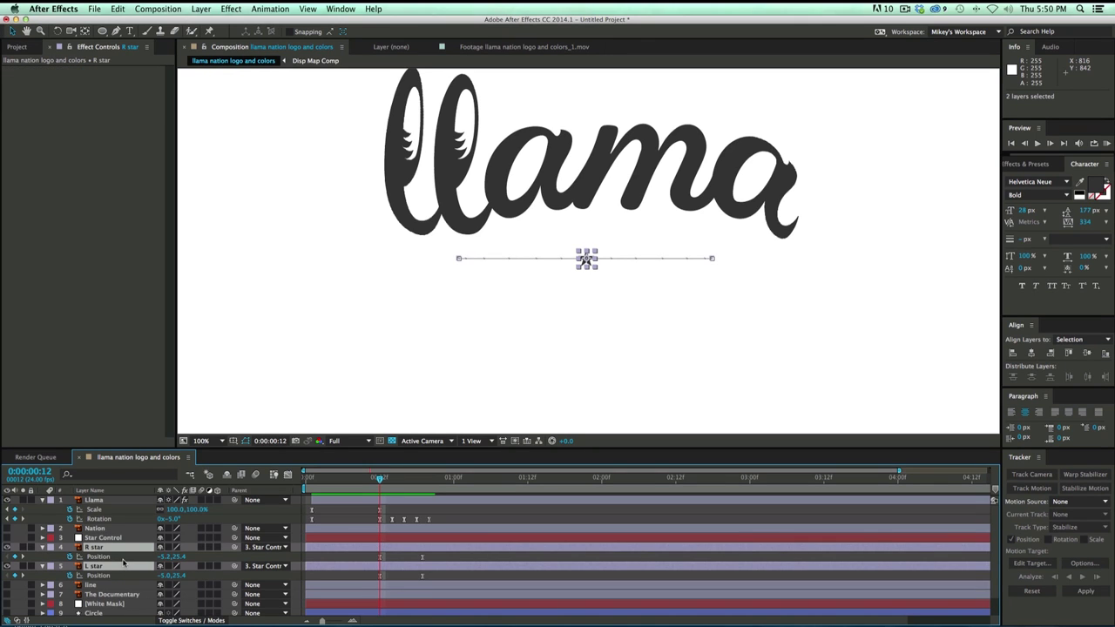
key("r")
left_click(70, 556)
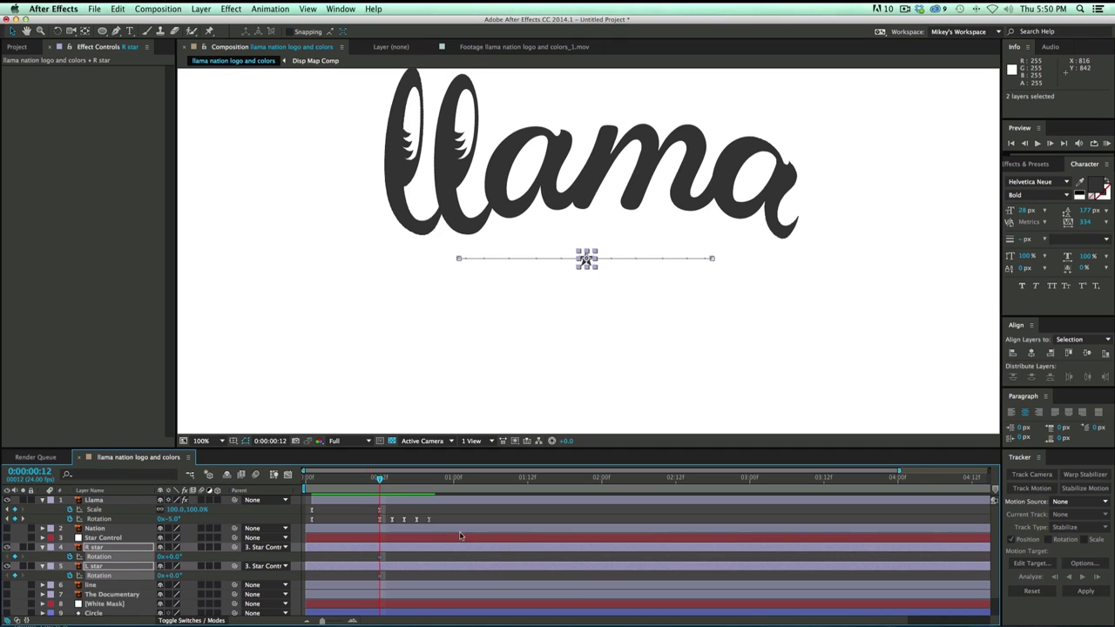
key("shift+p")
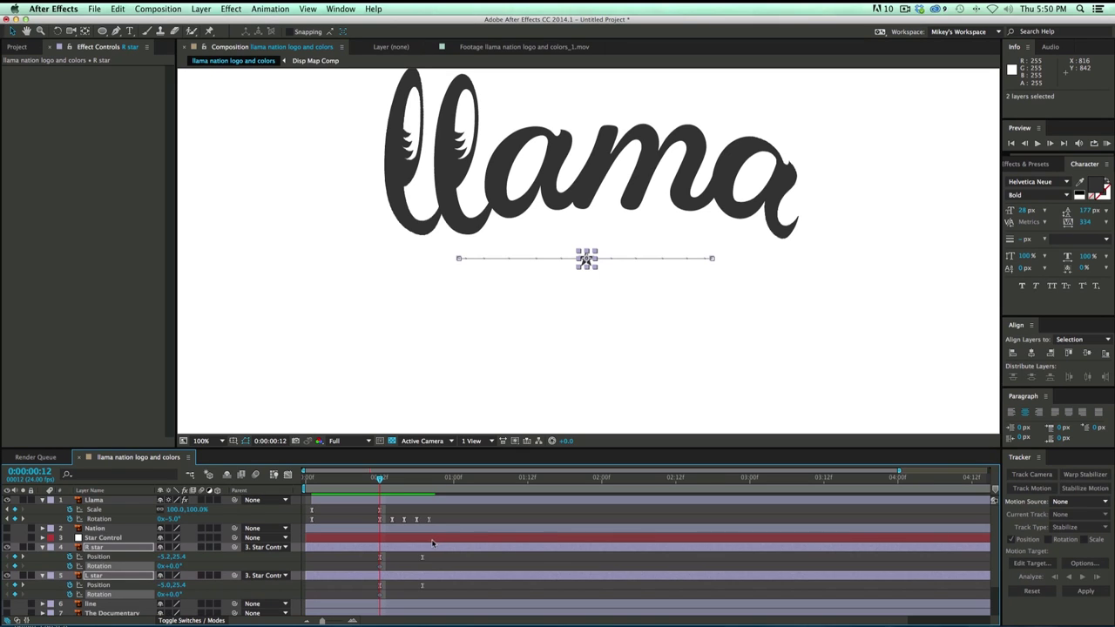
left_click(447, 567)
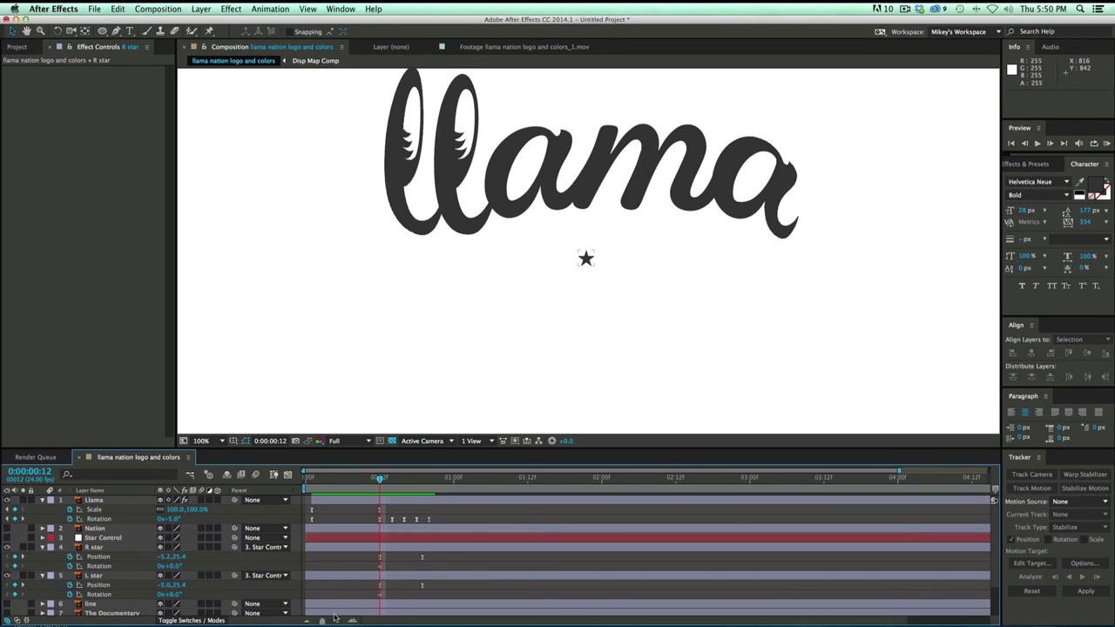
At 0:00:00:19, keyframe R star's Rotation at 2 full turns and L star's at -2 full turns
left_click_drag(335, 617, 341, 619)
left_click_drag(513, 482, 552, 526)
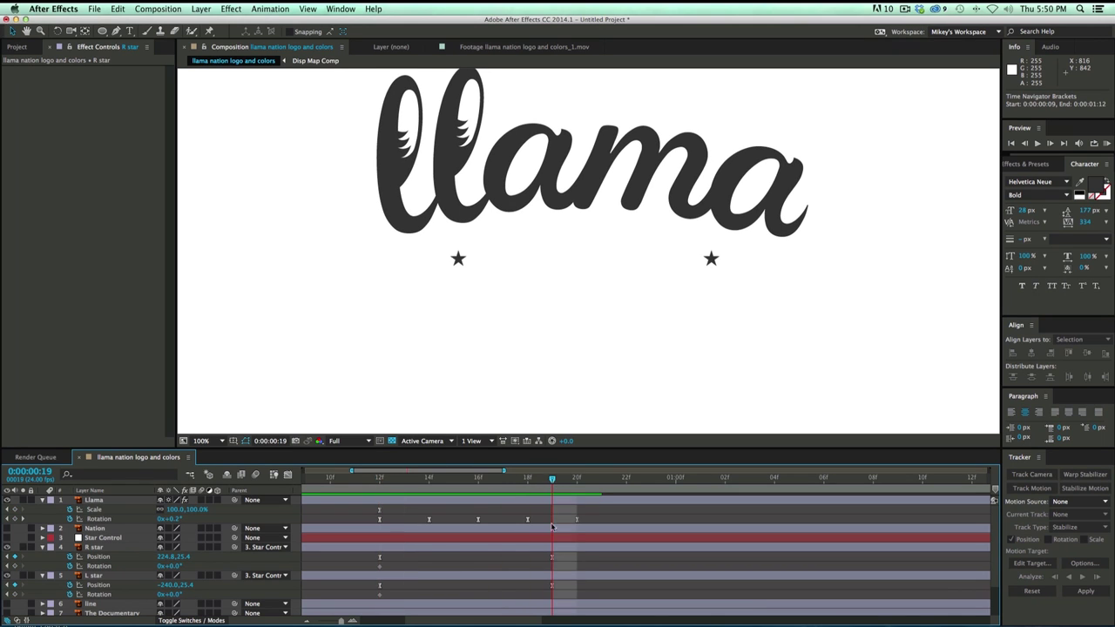
left_click_drag(407, 483, 550, 496)
left_click_drag(177, 566, 216, 565)
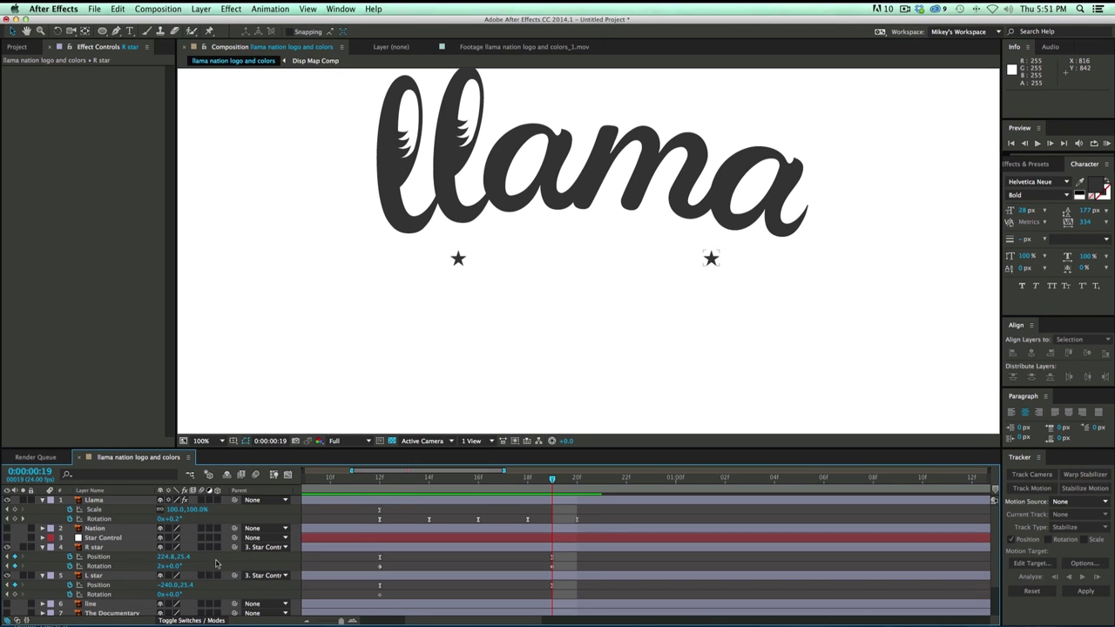
left_click(162, 594)
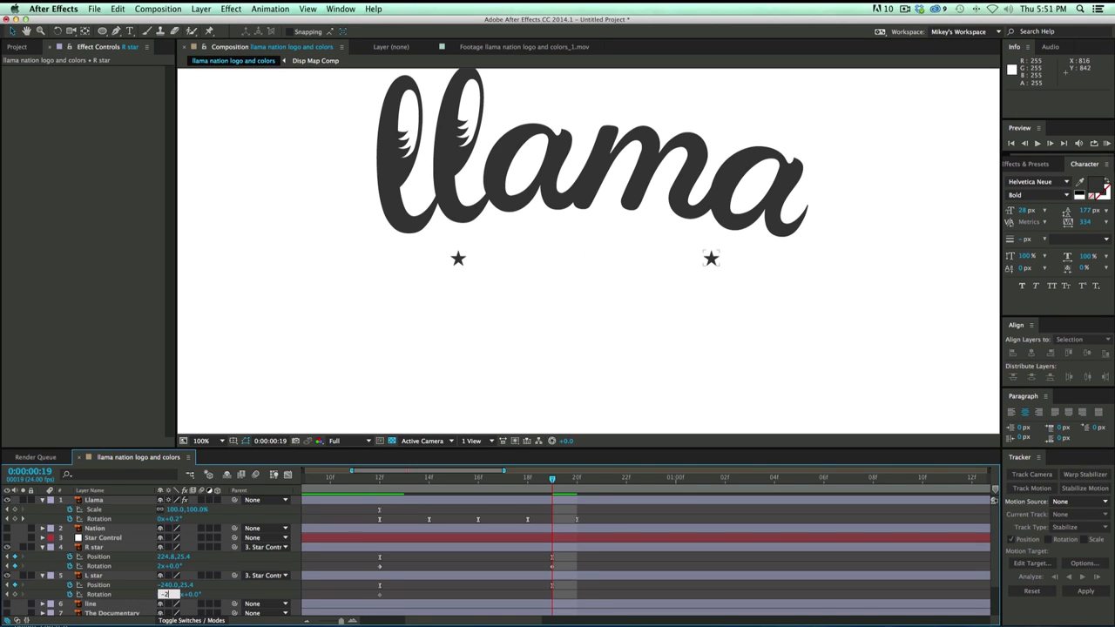
type("-2")
key("Return")
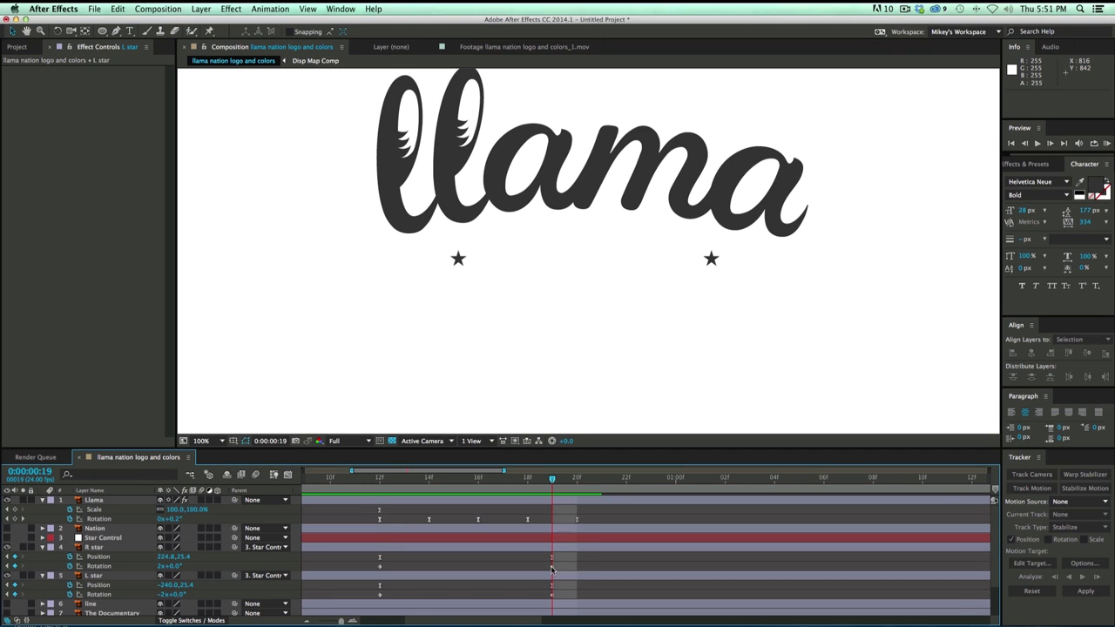
Move the end Rotation keyframes of R star and L star to 0:00:01:00 and apply Easy Ease to them
left_click_drag(551, 566, 675, 566)
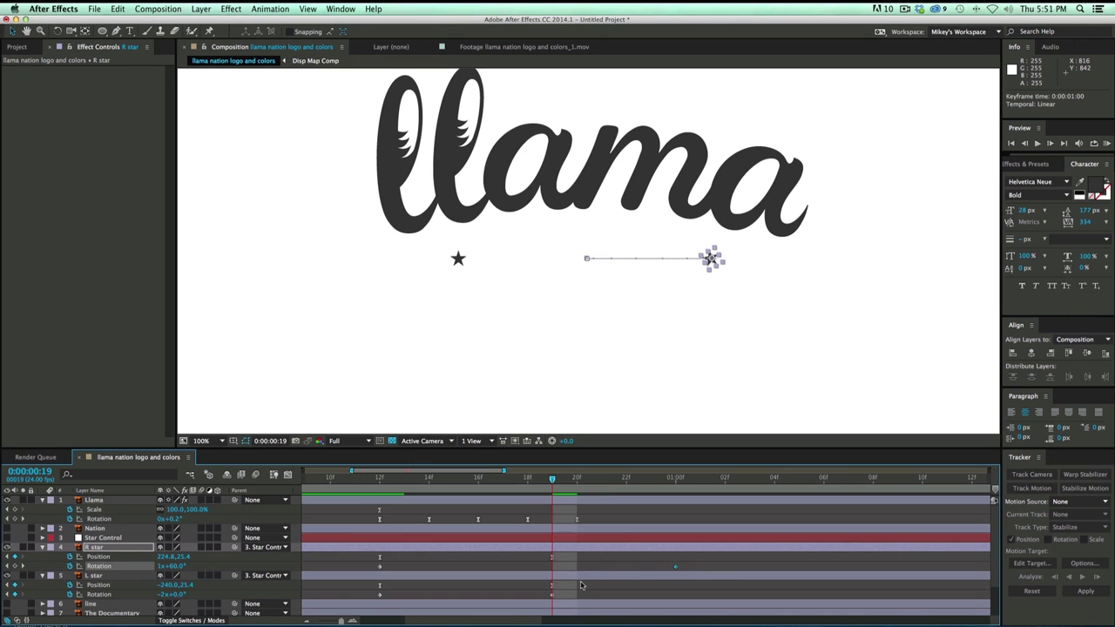
left_click_drag(551, 596, 688, 605)
left_click(697, 602)
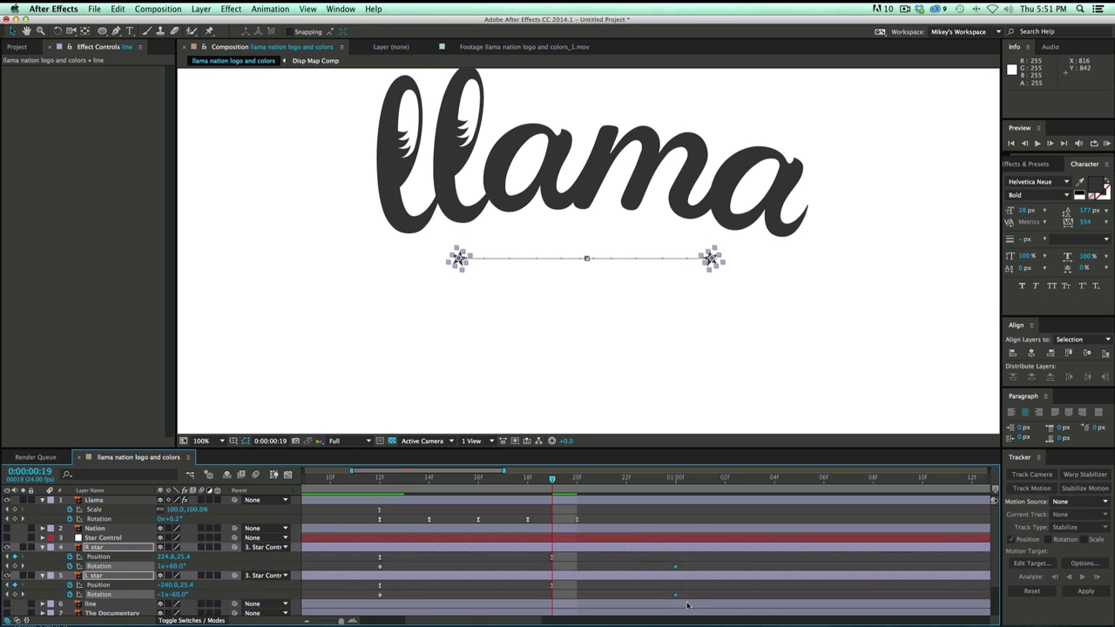
right_click(675, 569)
mouse_move(740, 625)
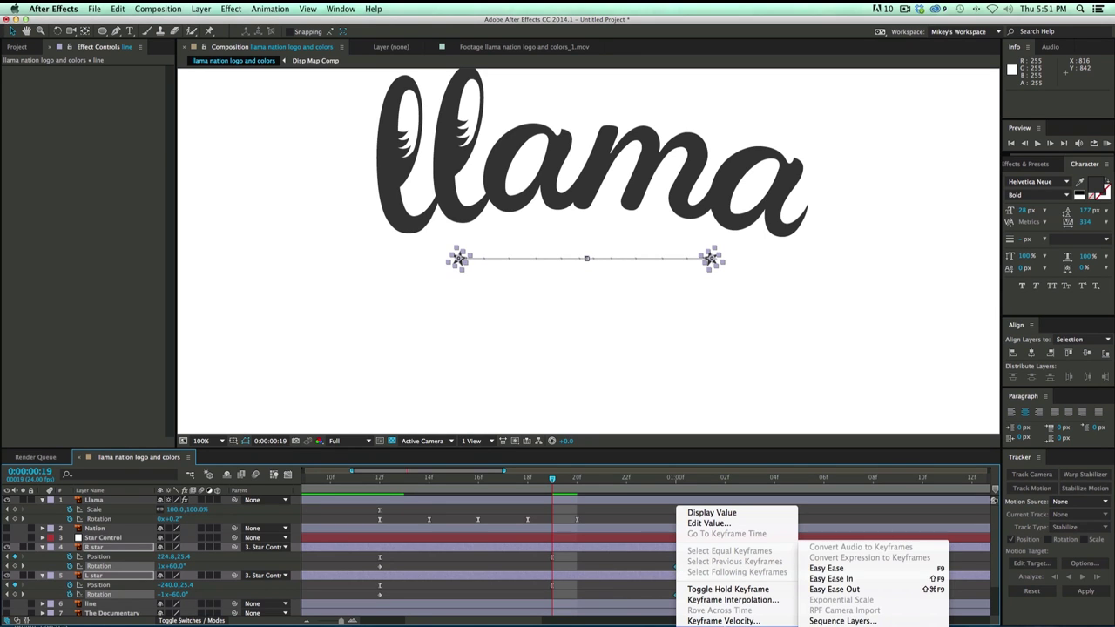
left_click(811, 569)
Preview the stars sliding apart and spinning from 0:00:00:12
left_click_drag(551, 479, 380, 479)
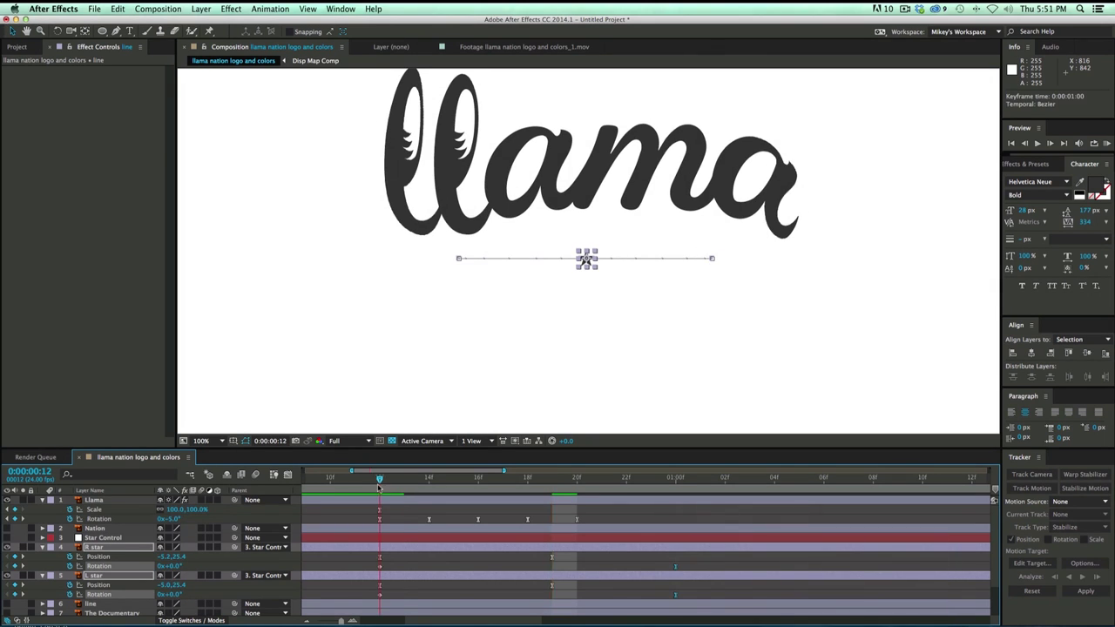
left_click(442, 569)
key("space")
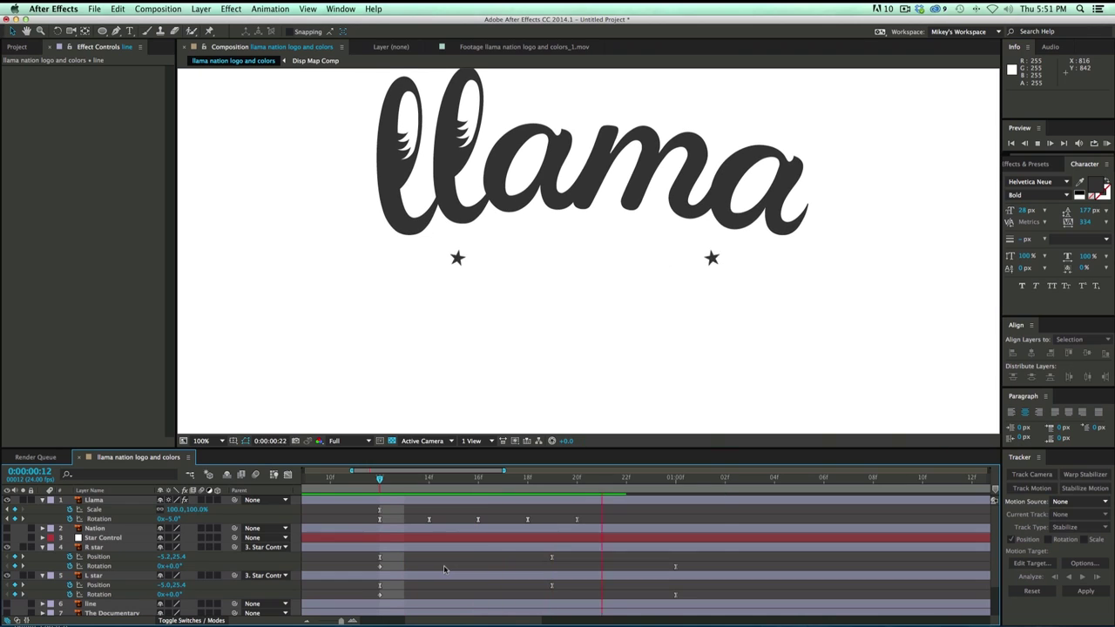
left_click_drag(428, 479, 408, 485)
key("space")
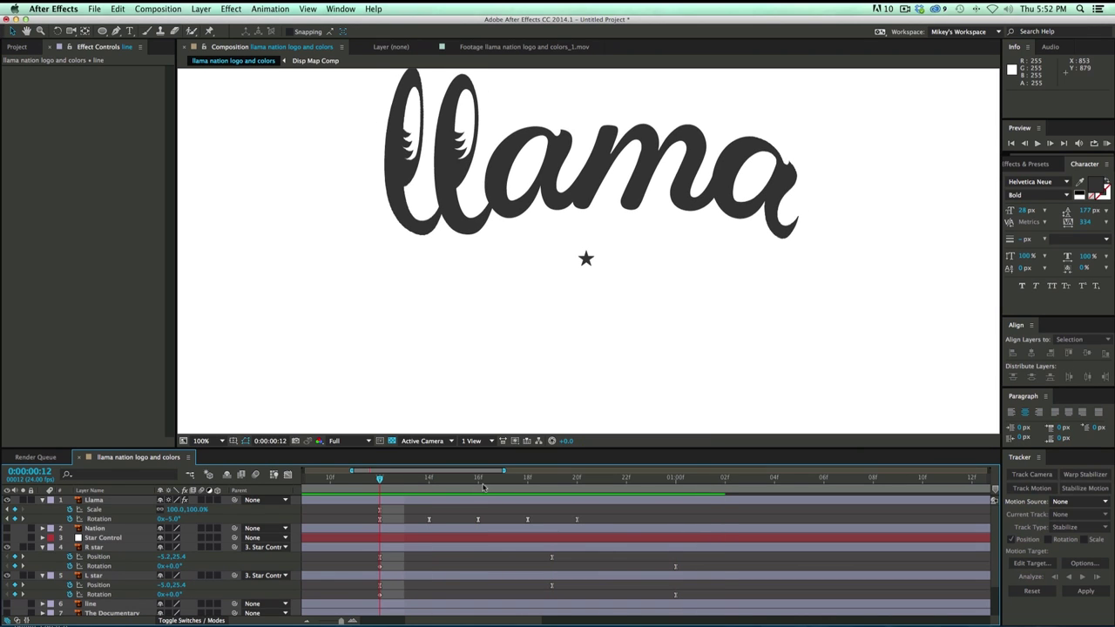
Add Position, Scale and Rotation keyframes to Star Control at 0:00:00:12
left_click(43, 547)
left_click(98, 539)
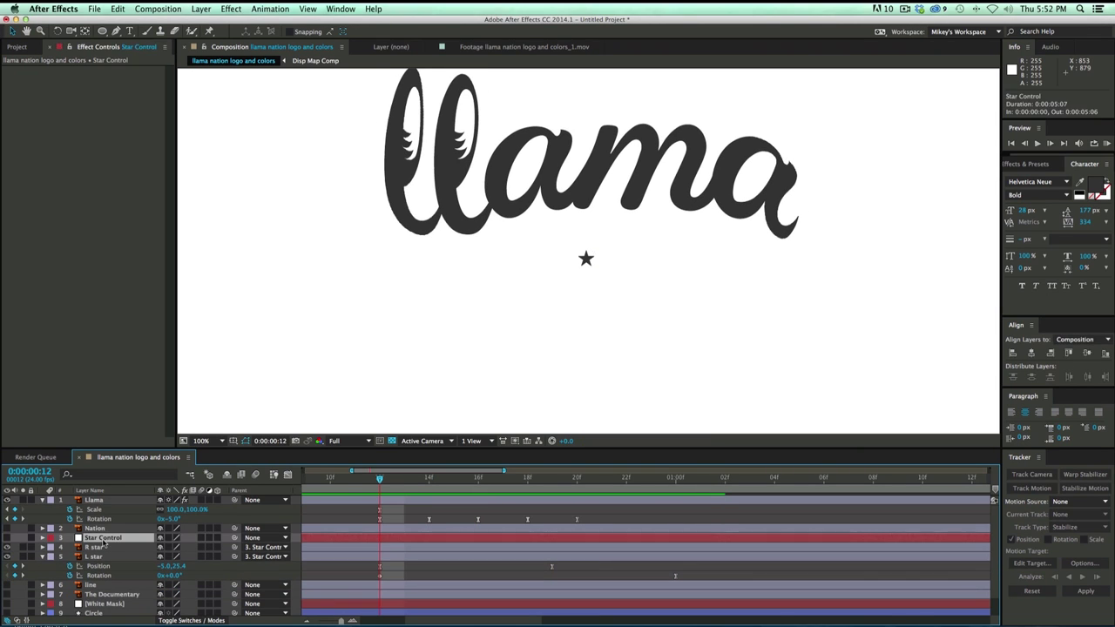
scroll(645, 540, "left", 3)
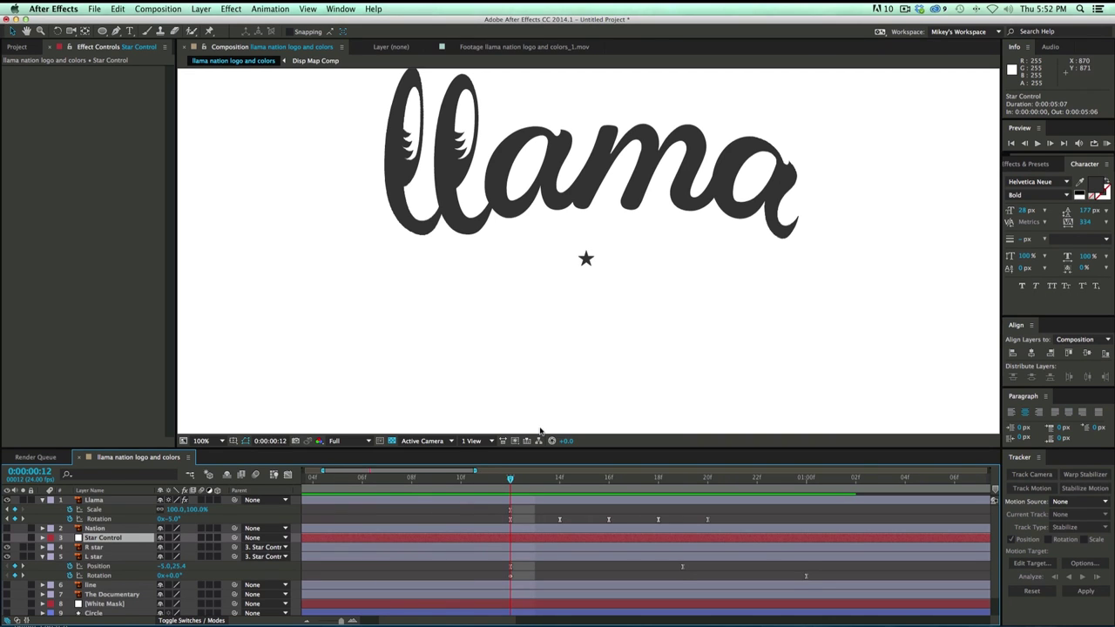
left_click(43, 538)
left_click(51, 547)
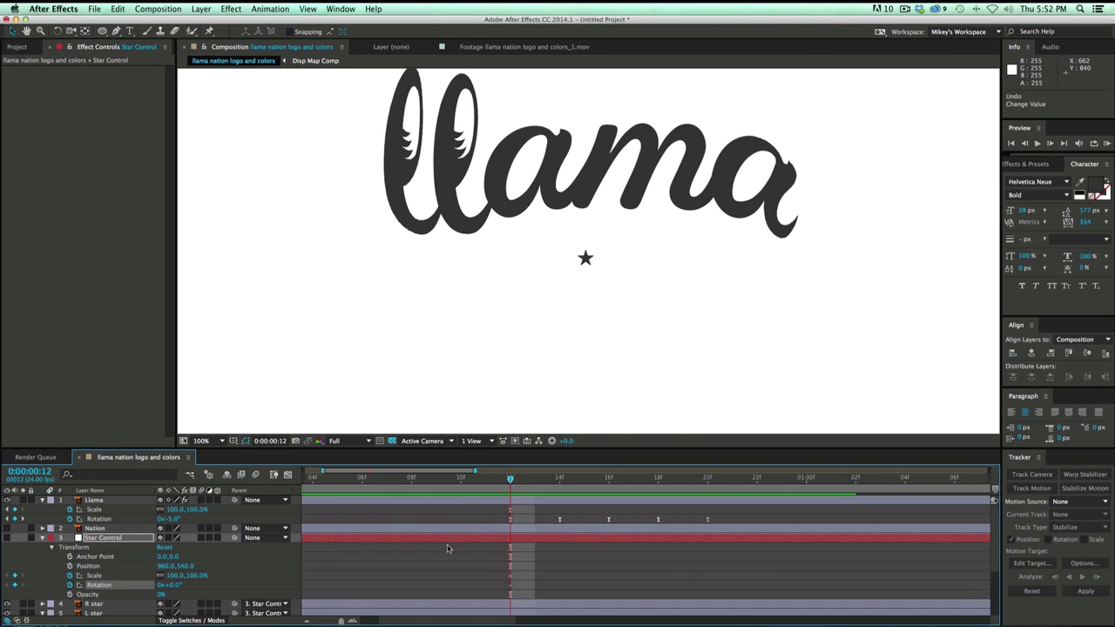
left_click(69, 565)
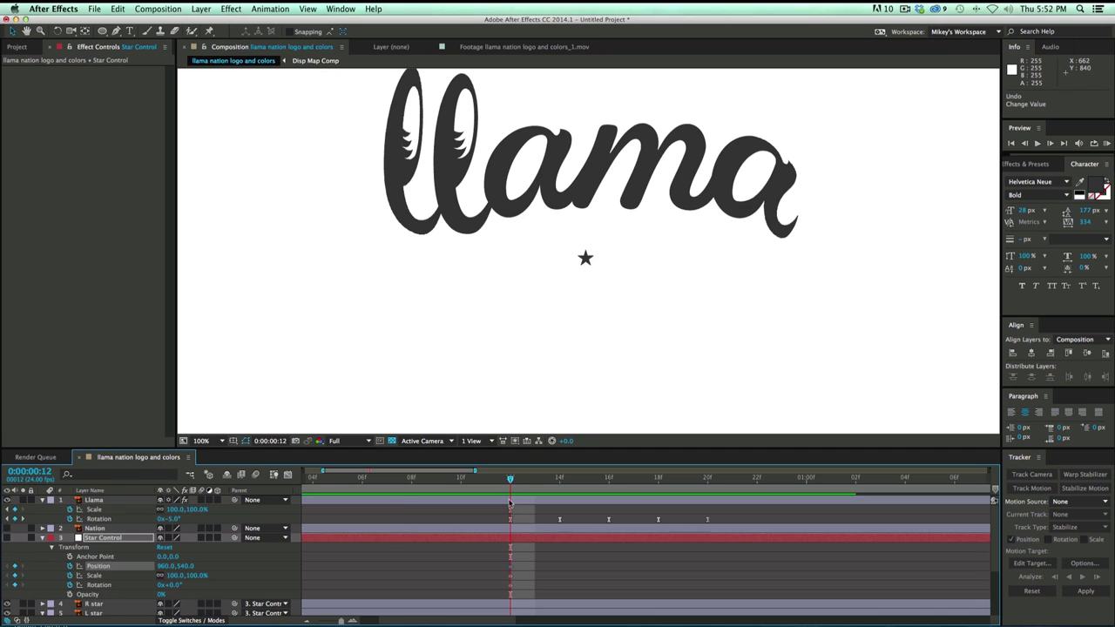
Show the rulers and place a vertical and a horizontal guide crossing at the star's centre at 0:00:00:09
left_click_drag(511, 480, 437, 479)
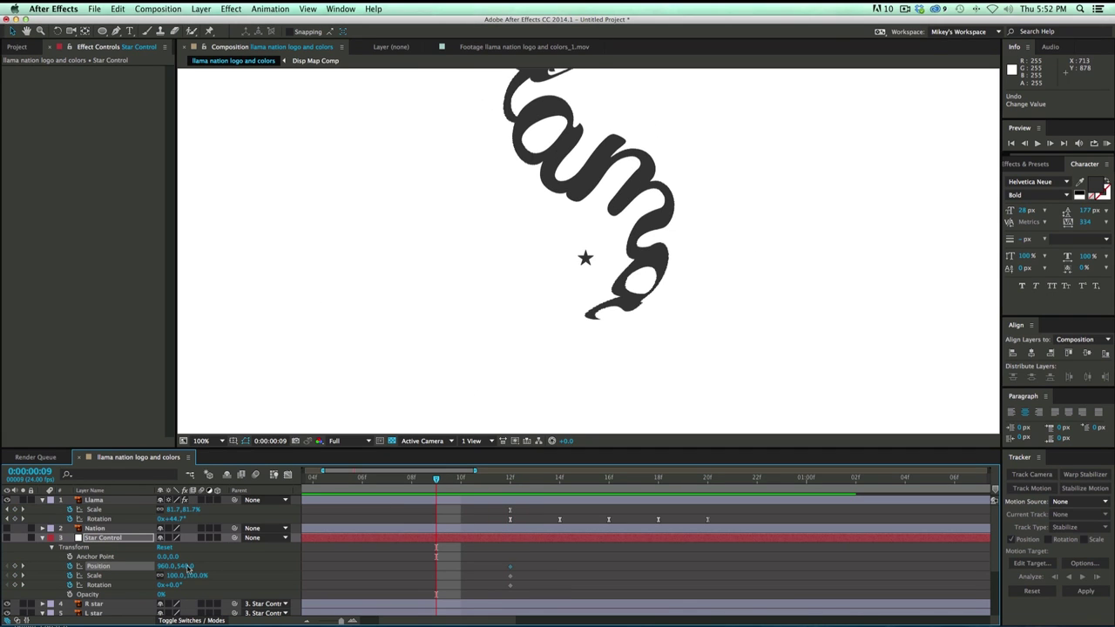
left_click_drag(172, 576, 289, 576)
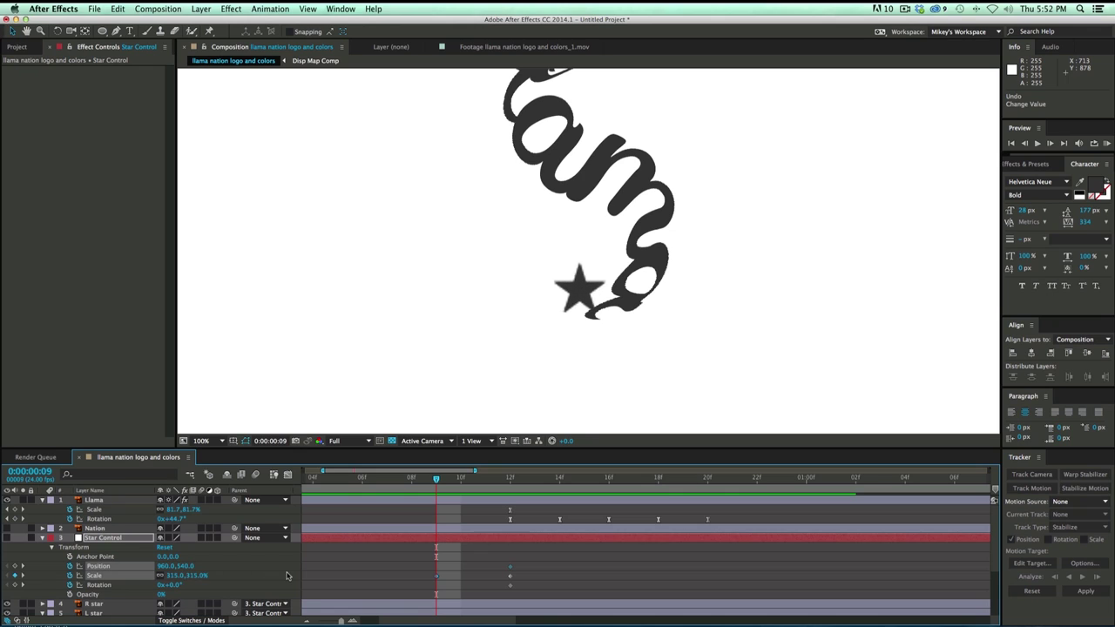
key("super+z")
key("super+r")
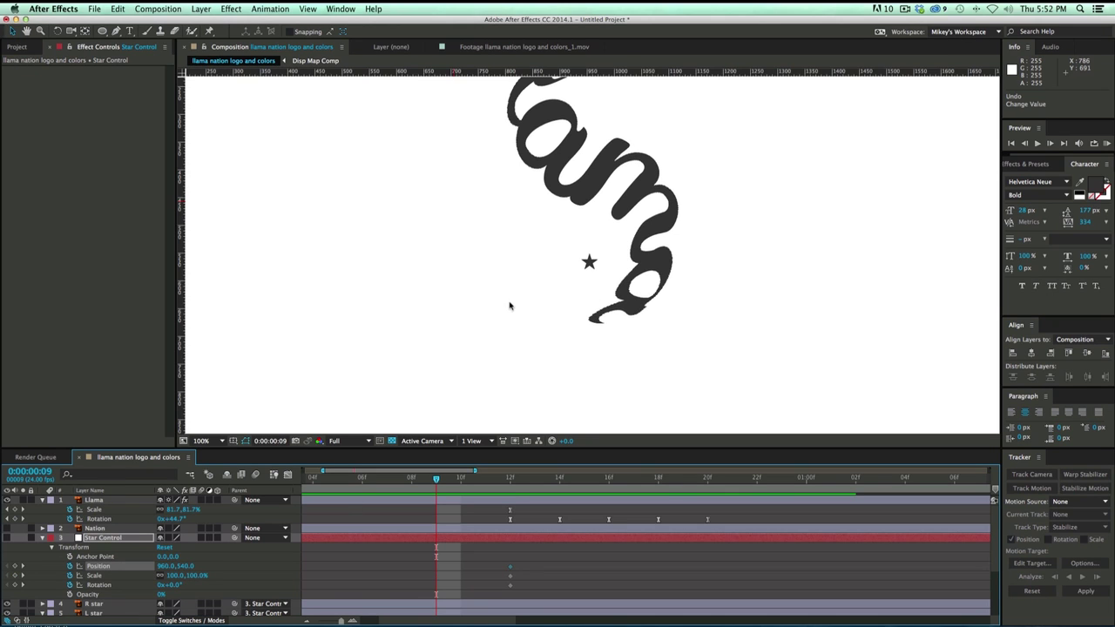
left_click_drag(181, 293, 589, 298)
left_click_drag(636, 73, 647, 265)
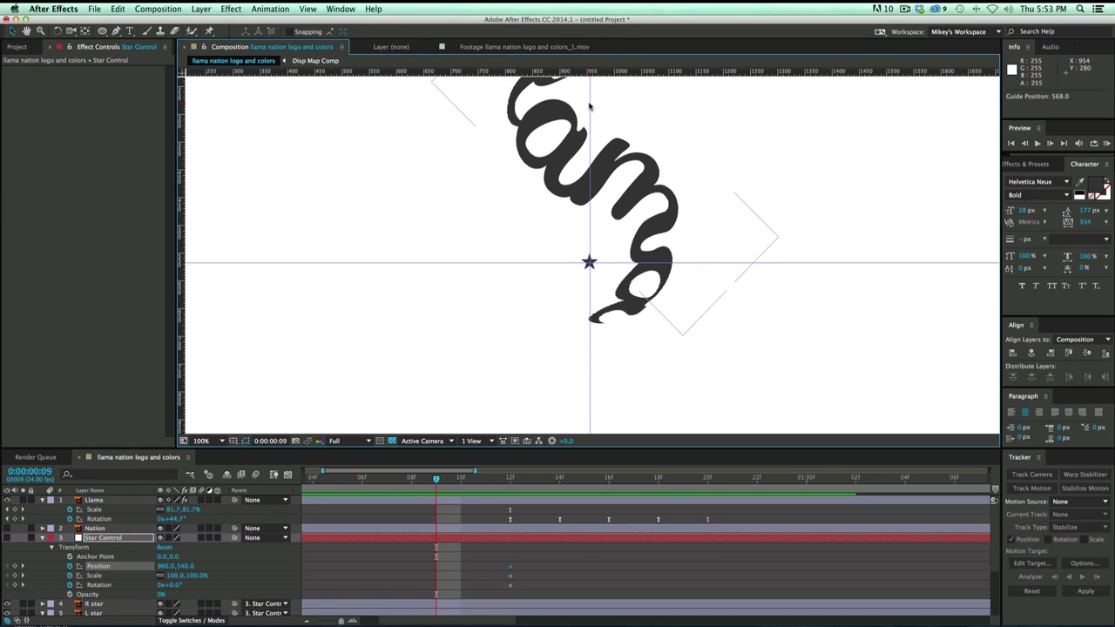
left_click_drag(590, 107, 590, 106)
Keyframe Star Control at 0:00:00:09 with Position 950, 514, Scale 218% and Rotation -17°, and move its end keyframes to 0:00:00:11
left_click_drag(173, 578, 239, 578)
mouse_move(166, 569)
left_mouse_down()
mouse_move(192, 567)
mouse_move(171, 570)
mouse_move(173, 588)
mouse_move(193, 576)
mouse_move(162, 569)
left_mouse_up()
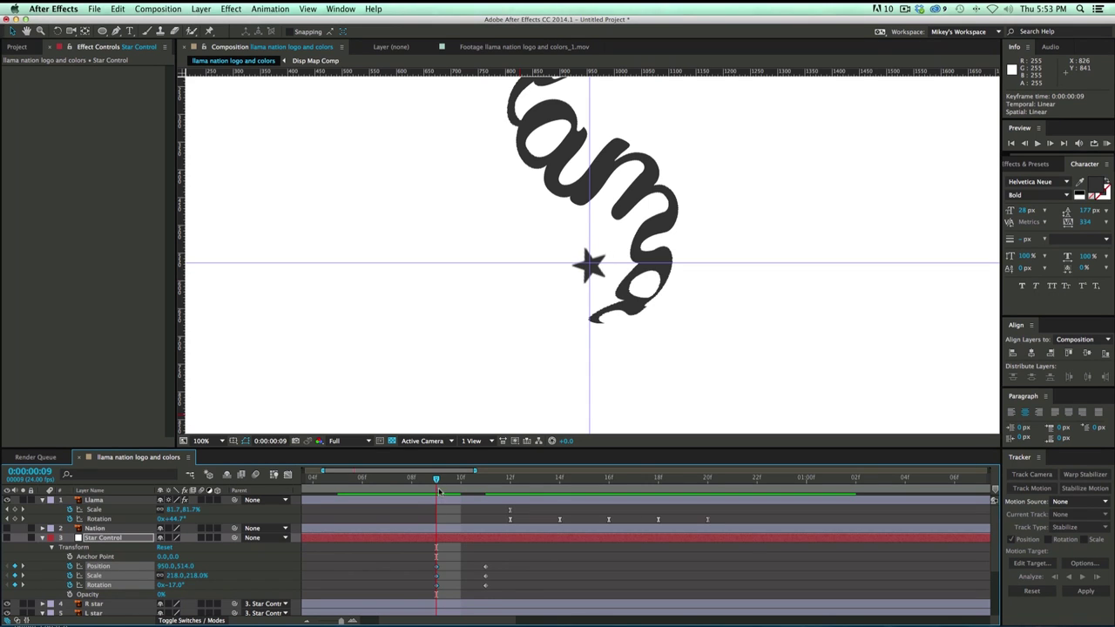
mouse_move(436, 480)
left_mouse_down()
mouse_move(389, 483)
mouse_move(438, 500)
left_mouse_up()
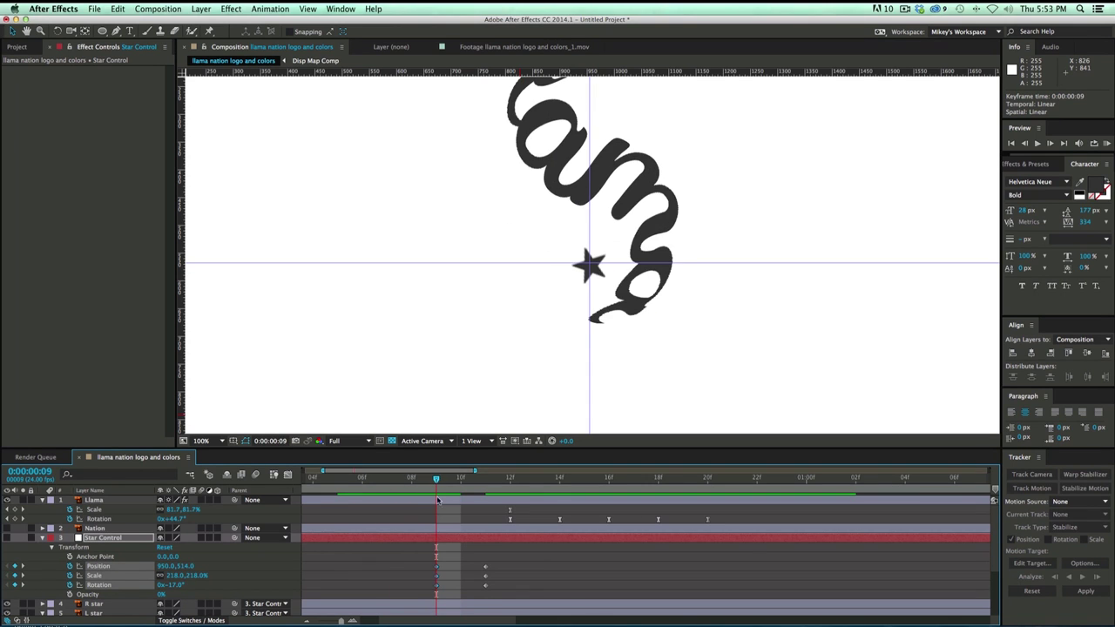
left_click(451, 573)
Trim the start of the R star and L star layers to 0:00:00:09
scroll(429, 581, "down", 1)
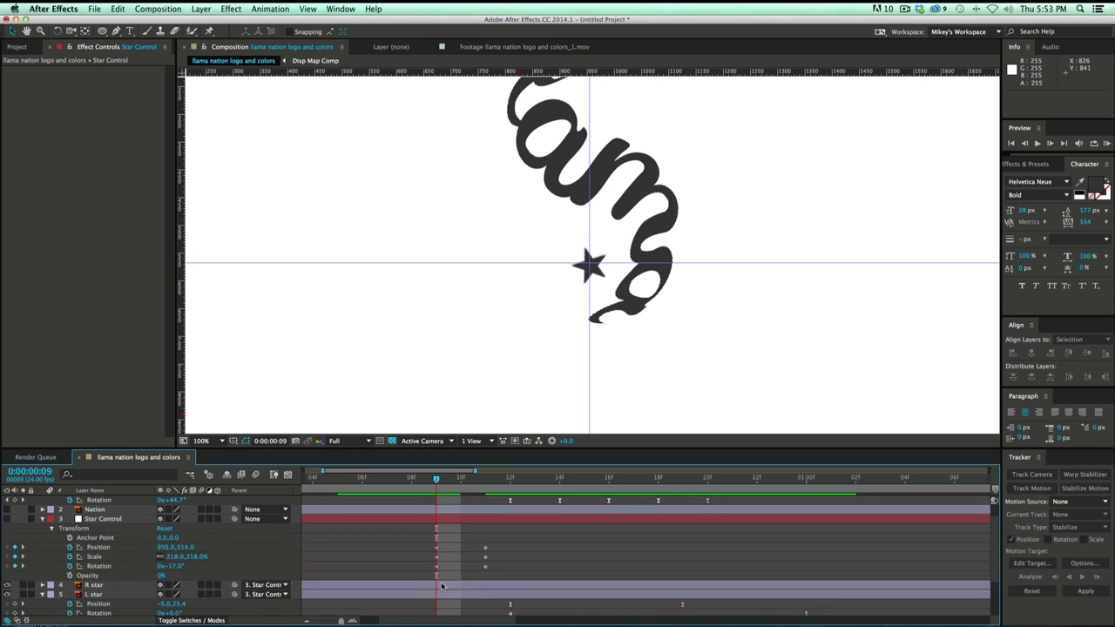
left_click(429, 586)
left_click(440, 596, "shift")
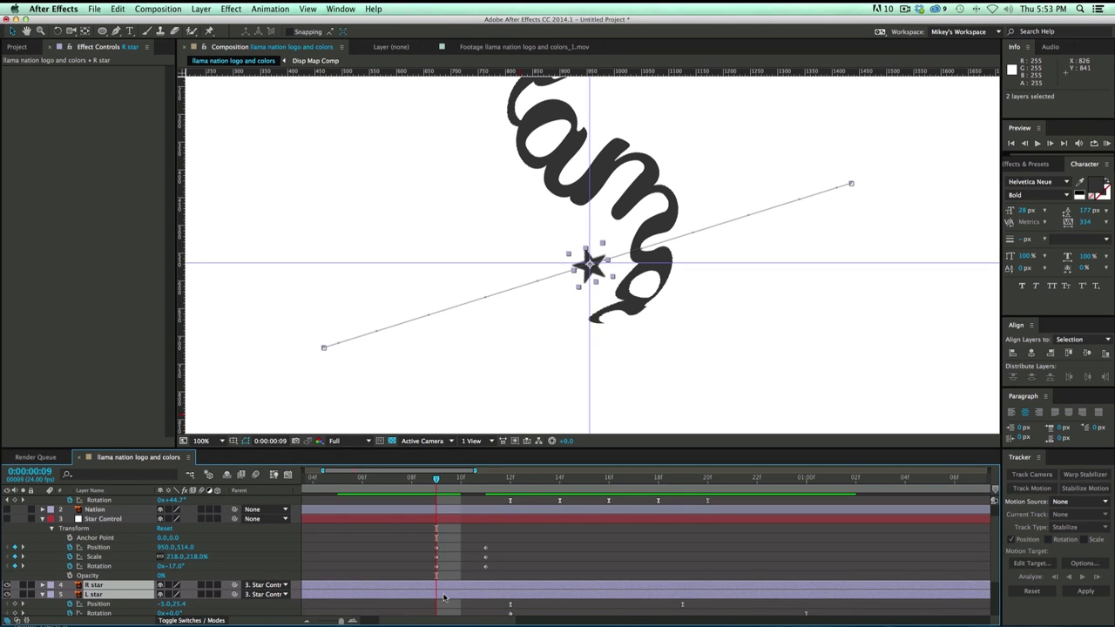
key("alt+bracketleft")
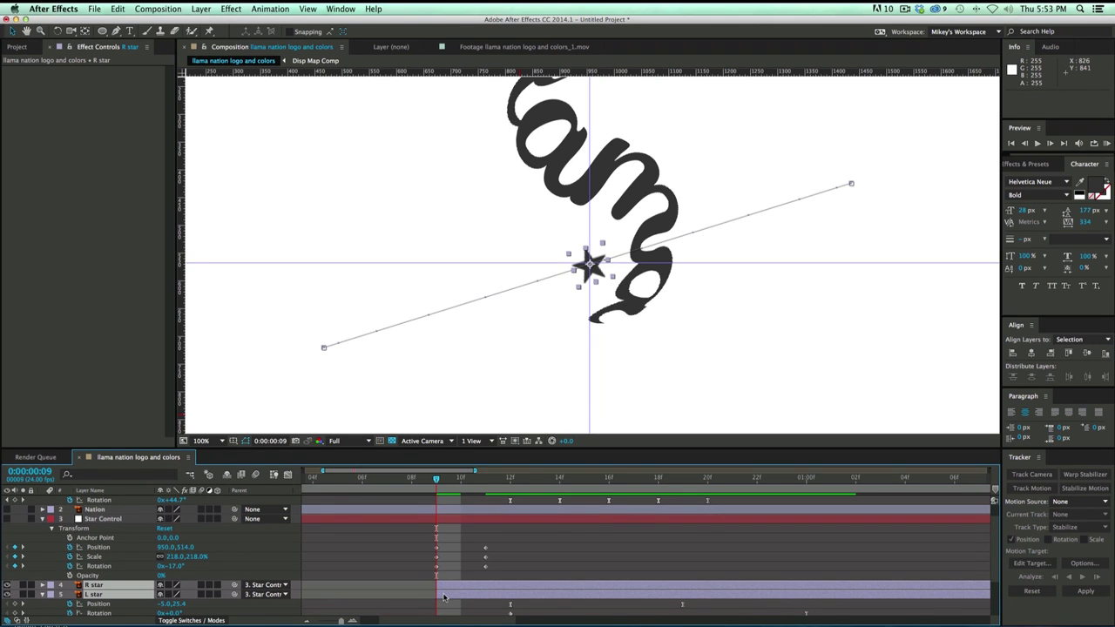
left_click(459, 578)
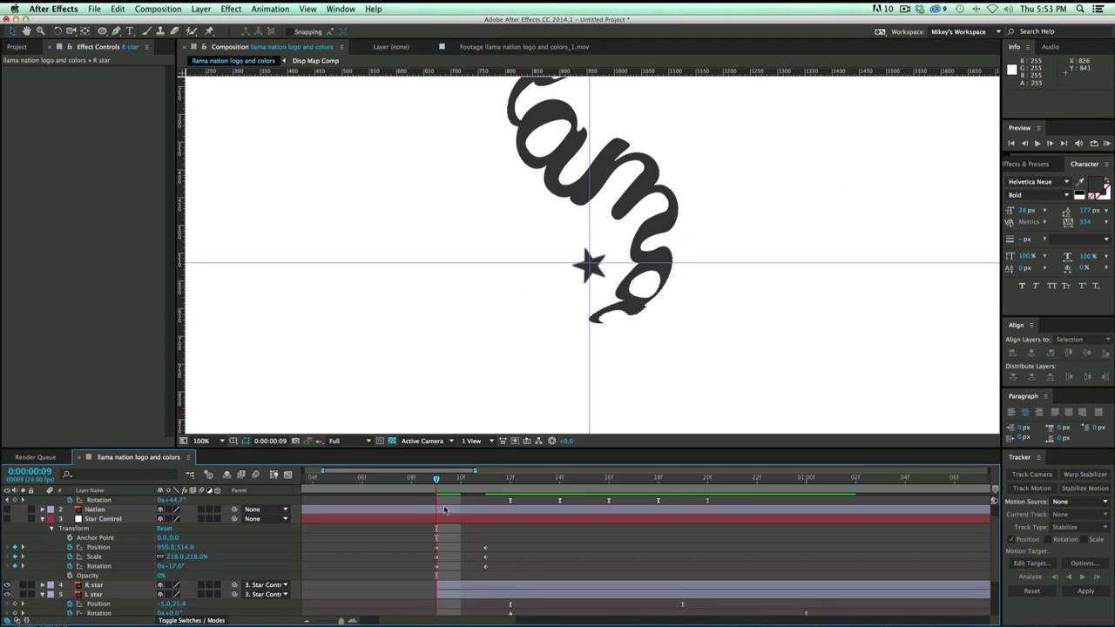
Preview the combined lettering and star animation, including from the start of the composition
key("space")
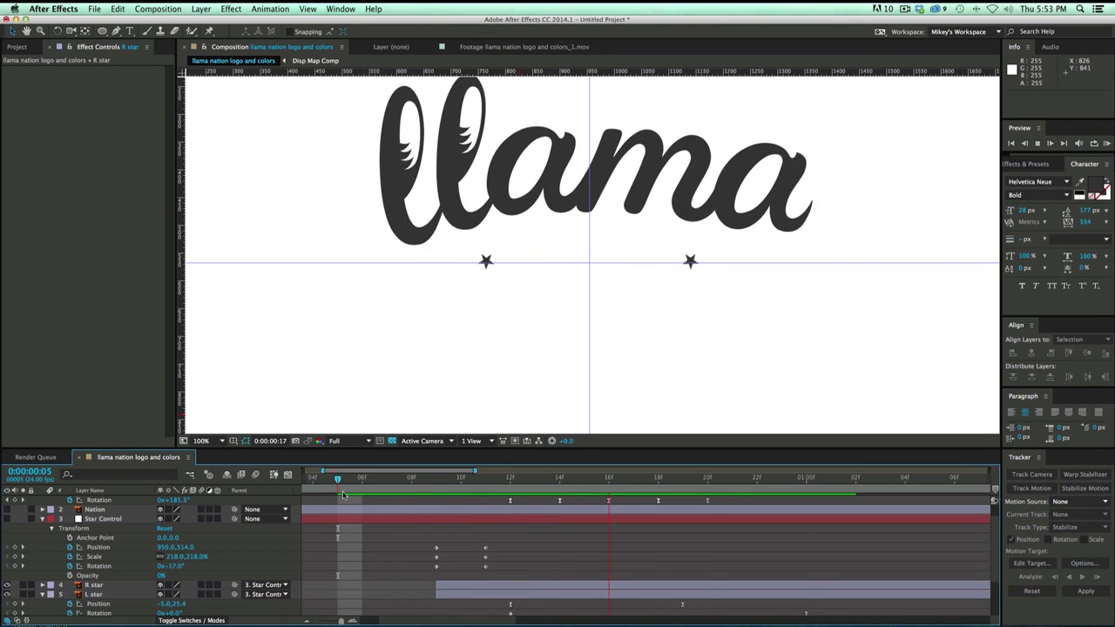
left_click(306, 620)
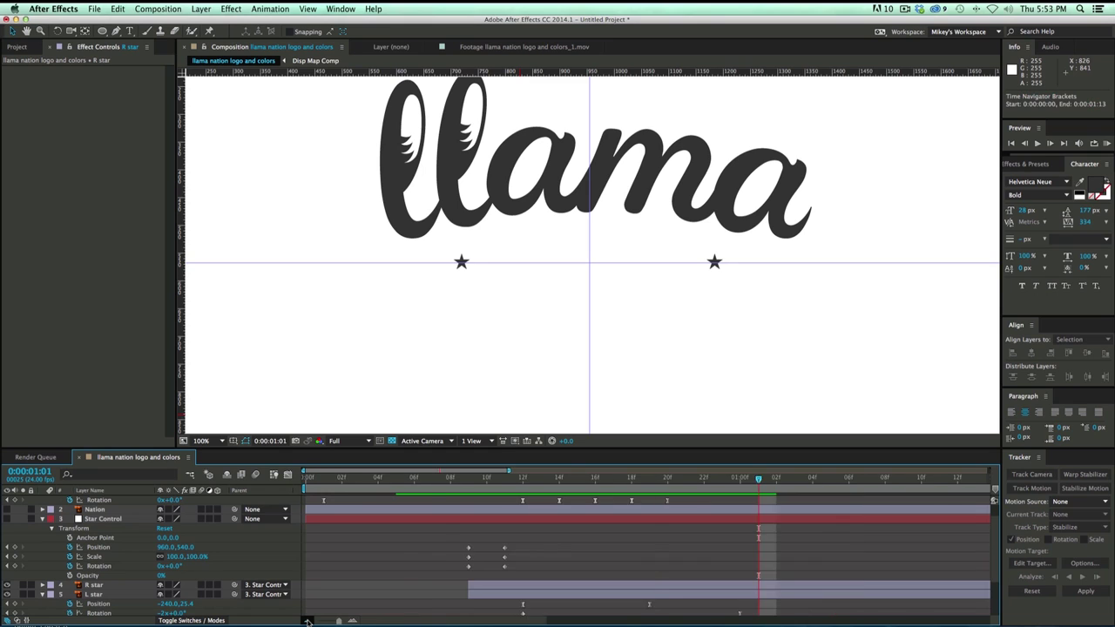
key("space")
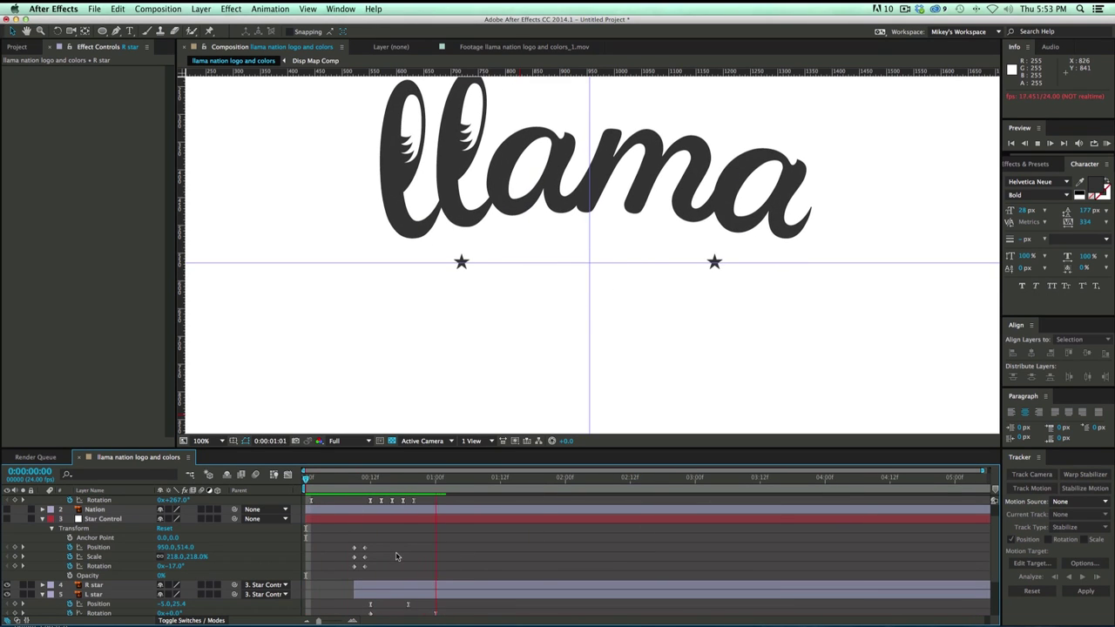
Shift the Star Control, R star and L star layers together four frames later in the timeline
left_click_drag(378, 478, 354, 478)
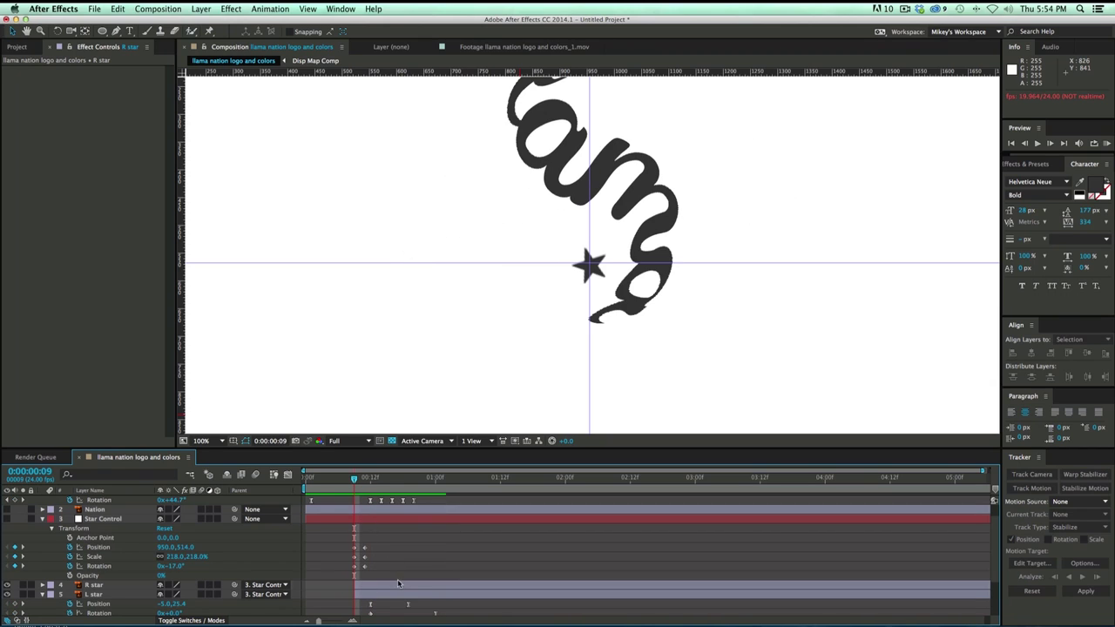
left_click(398, 584)
left_click(401, 596, "shift")
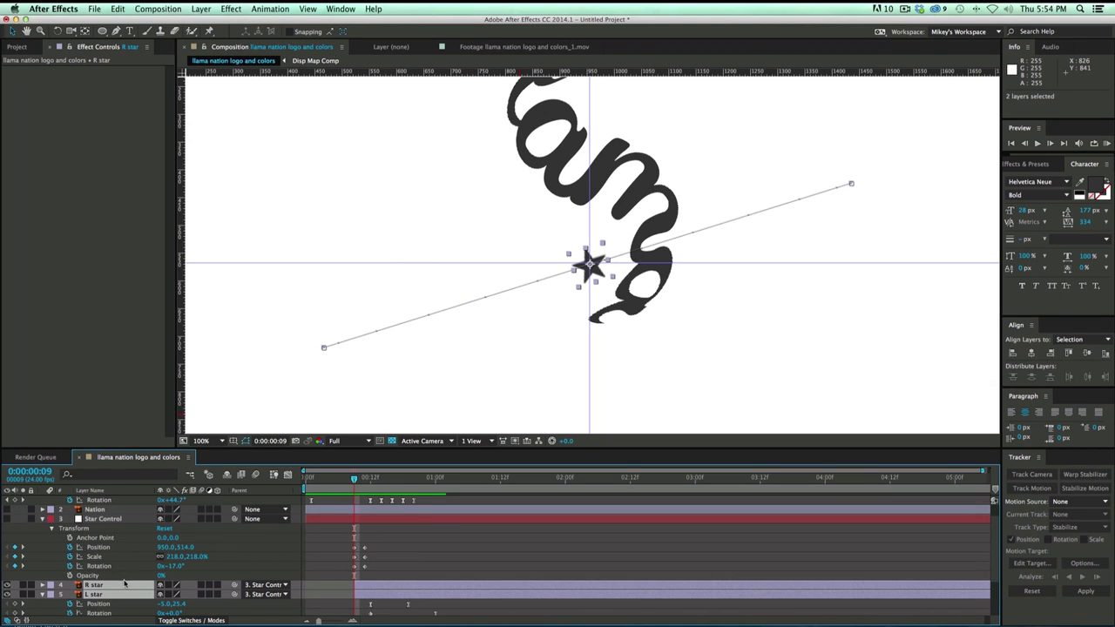
left_click(114, 520)
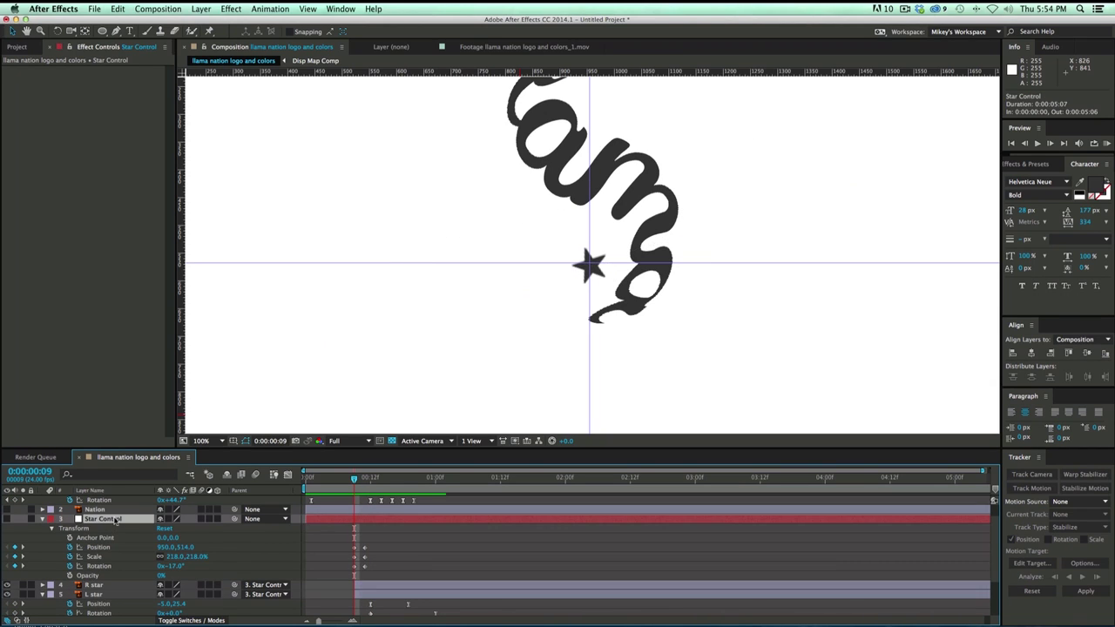
left_click(112, 595, "shift")
left_click_drag(378, 521, 400, 521)
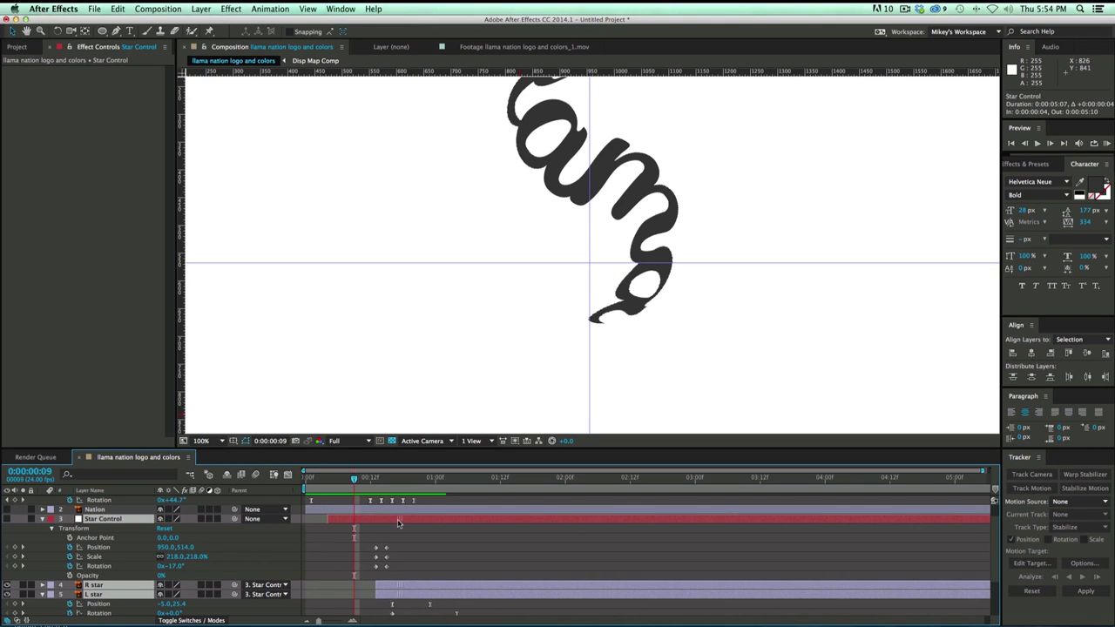
Preview the retimed animation from the start, hide the rulers and guides, and collapse Star Control's properties
key("Home")
key("space")
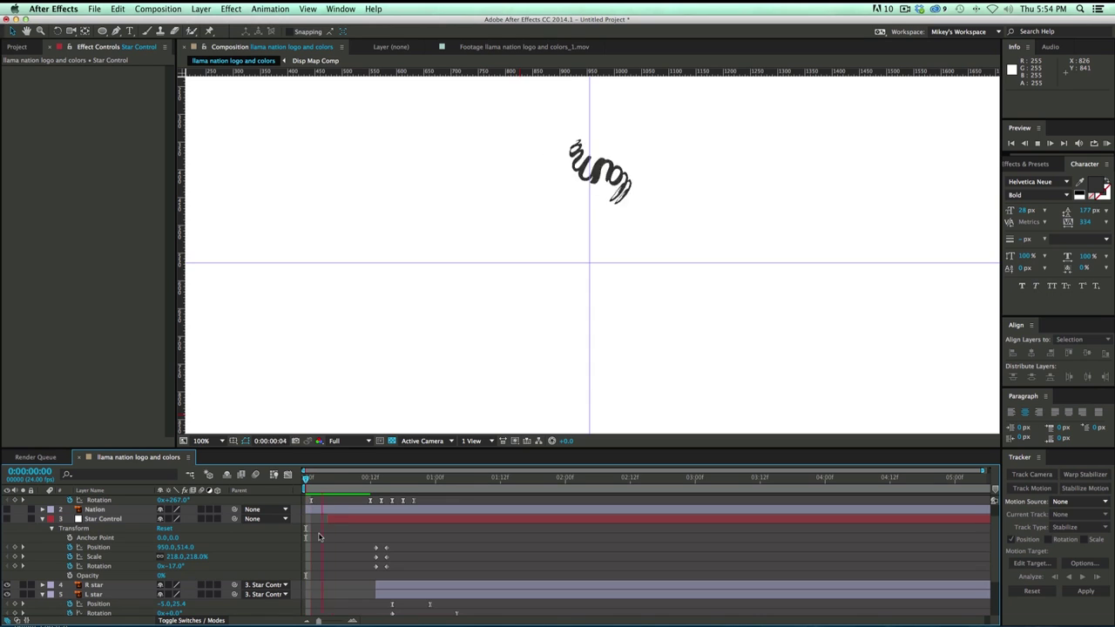
key("space")
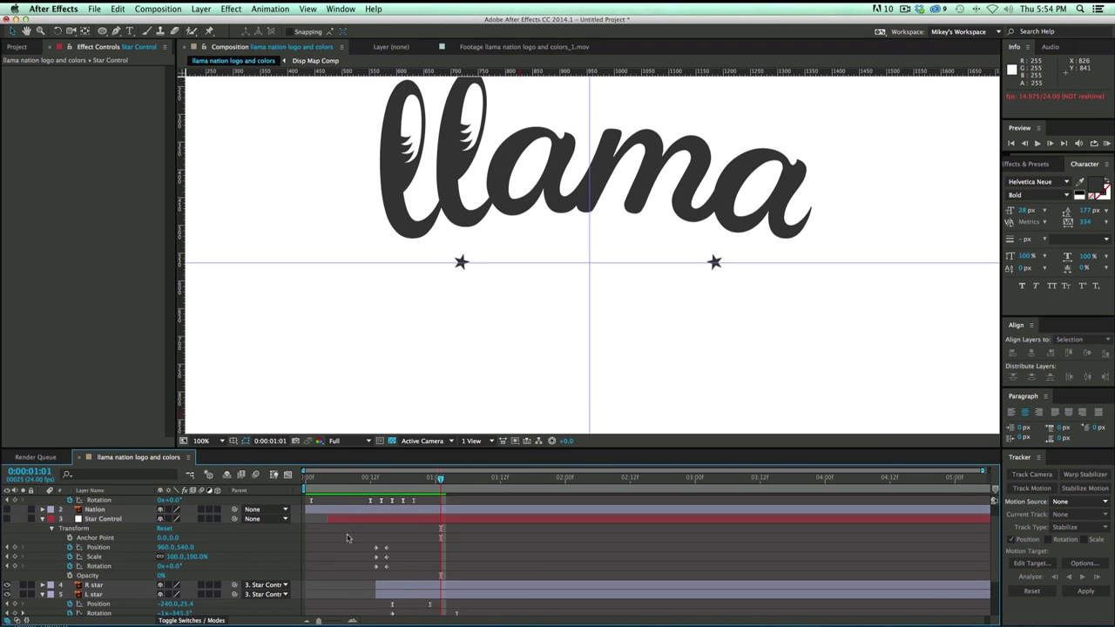
key("space")
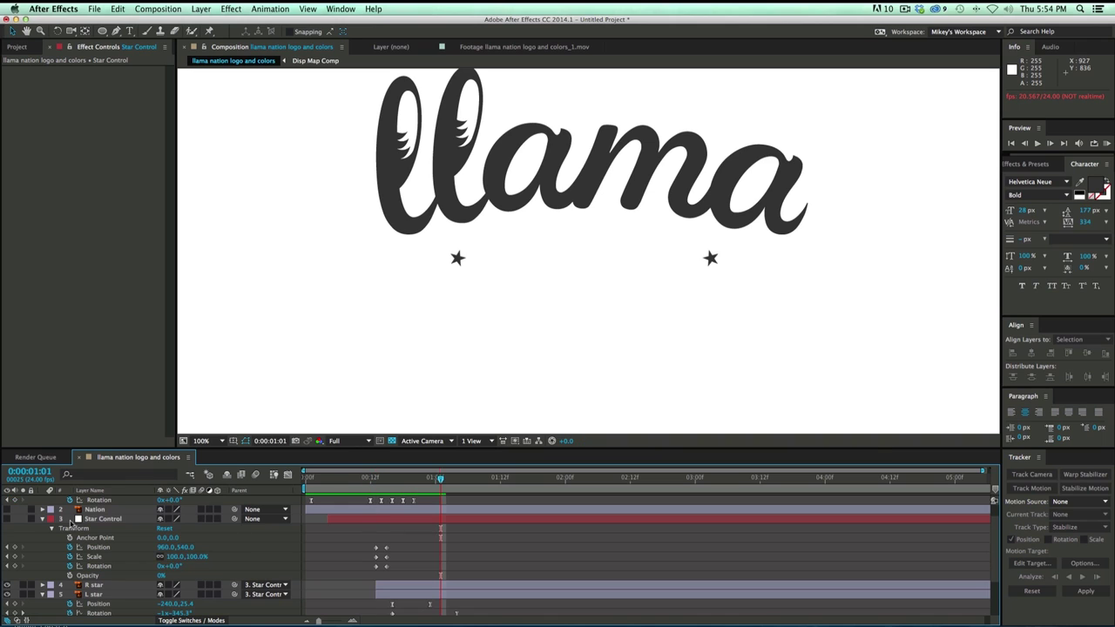
left_click(43, 519)
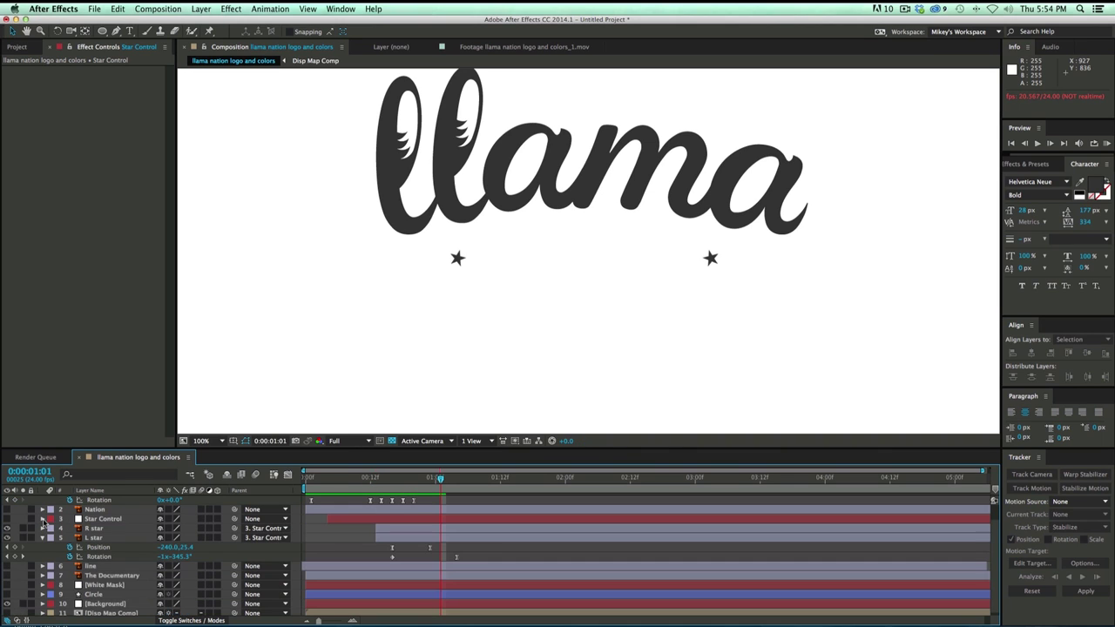
Show and select the Nation layer, and inspect it against the star at 0:00:00:13
scroll(113, 524, "up", 1)
left_click(109, 519)
left_click(375, 478)
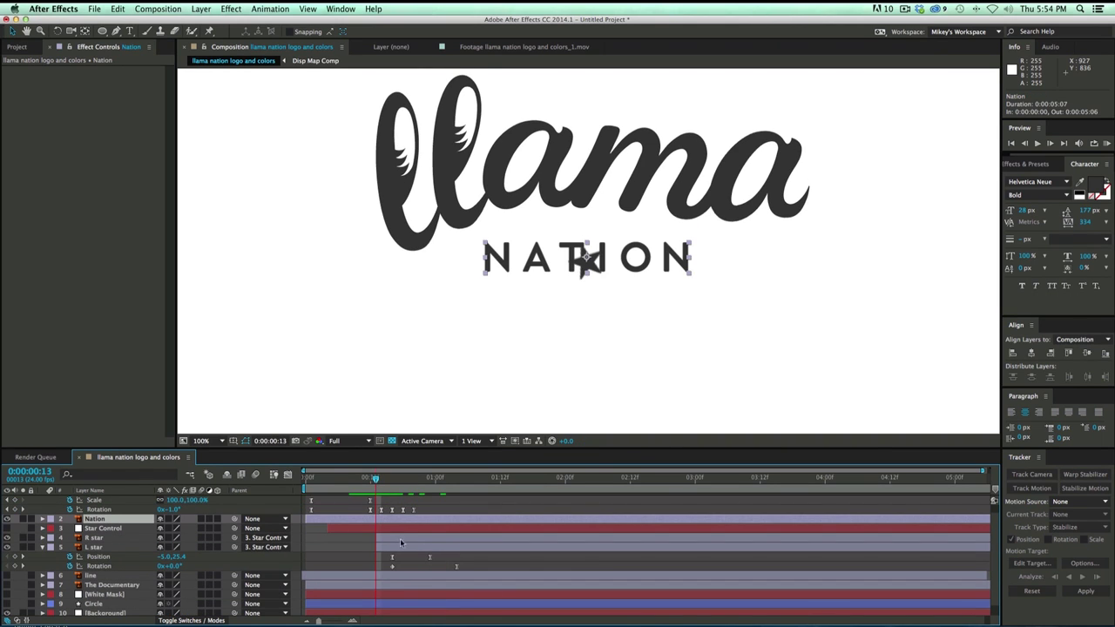
key("period")
key("period")
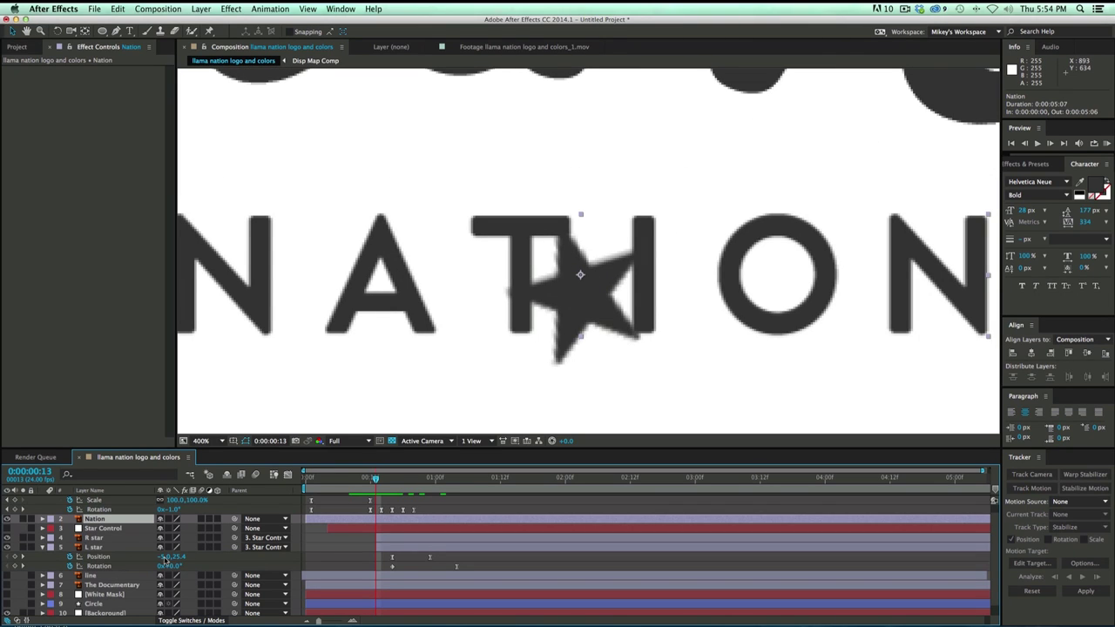
key("comma")
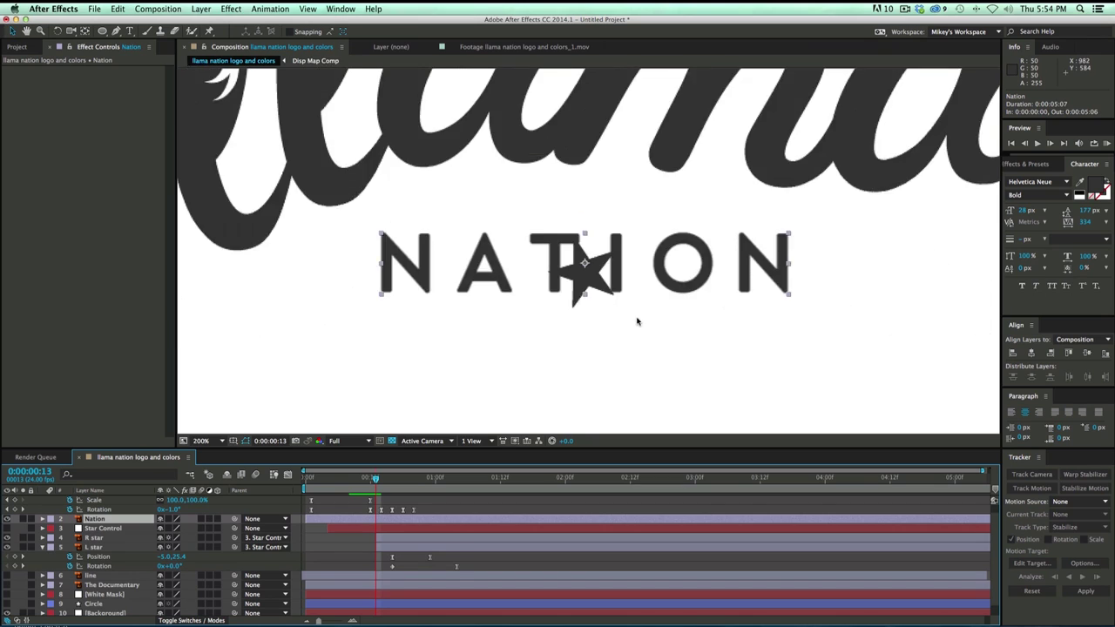
key("comma")
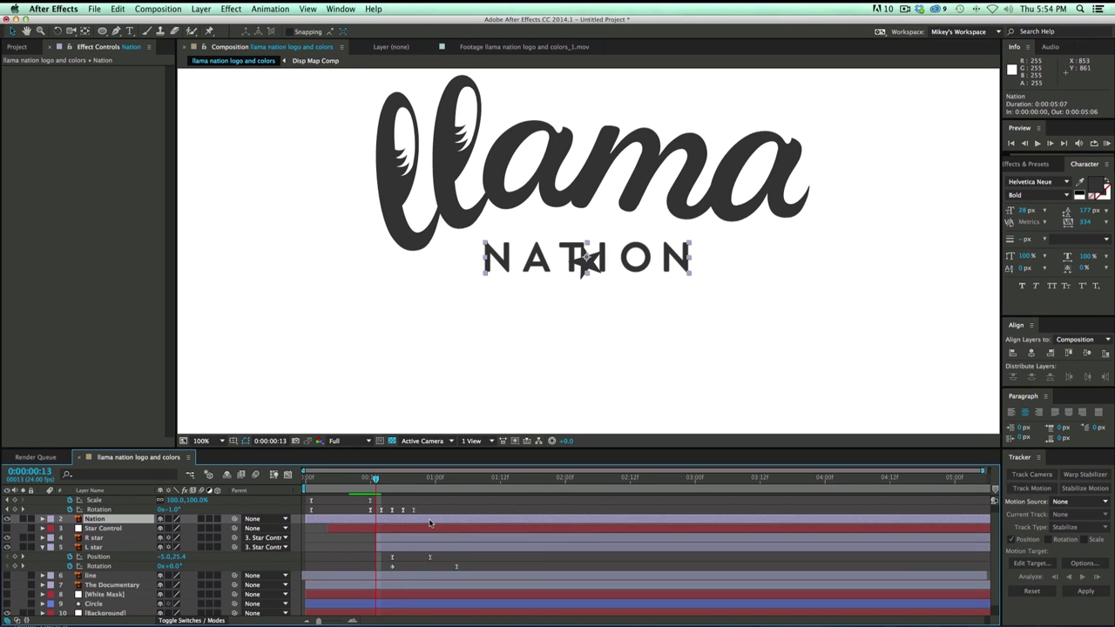
Draw a thin vertical rectangular mask on the Nation layer, running down through the star between the T and I
left_click_drag(102, 30, 140, 31)
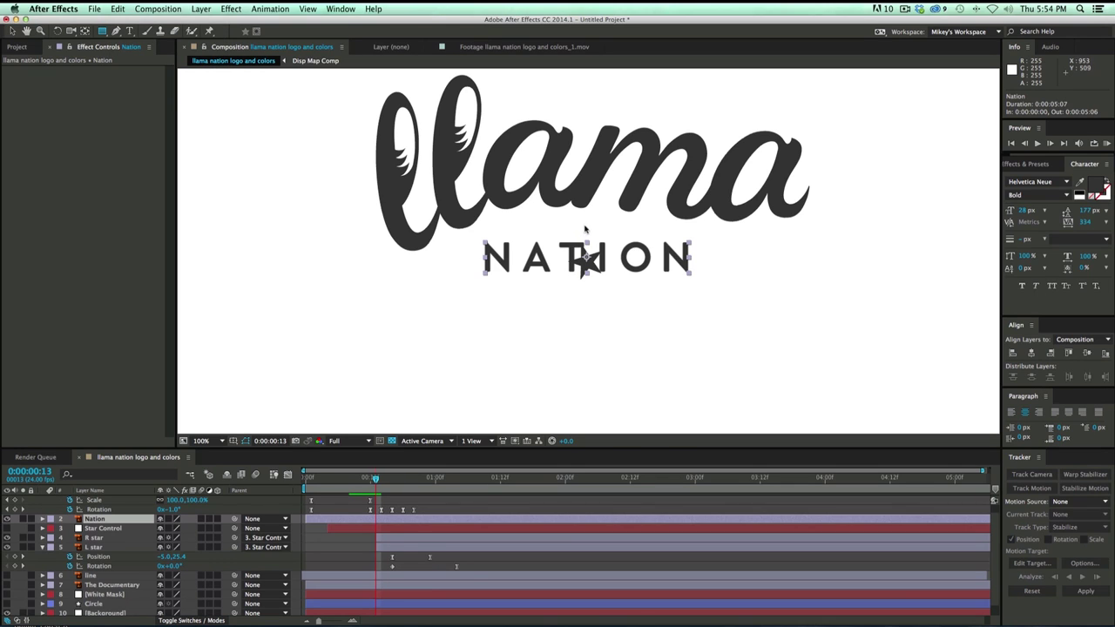
left_click_drag(582, 219, 594, 277)
left_click_drag(595, 319, 591, 315)
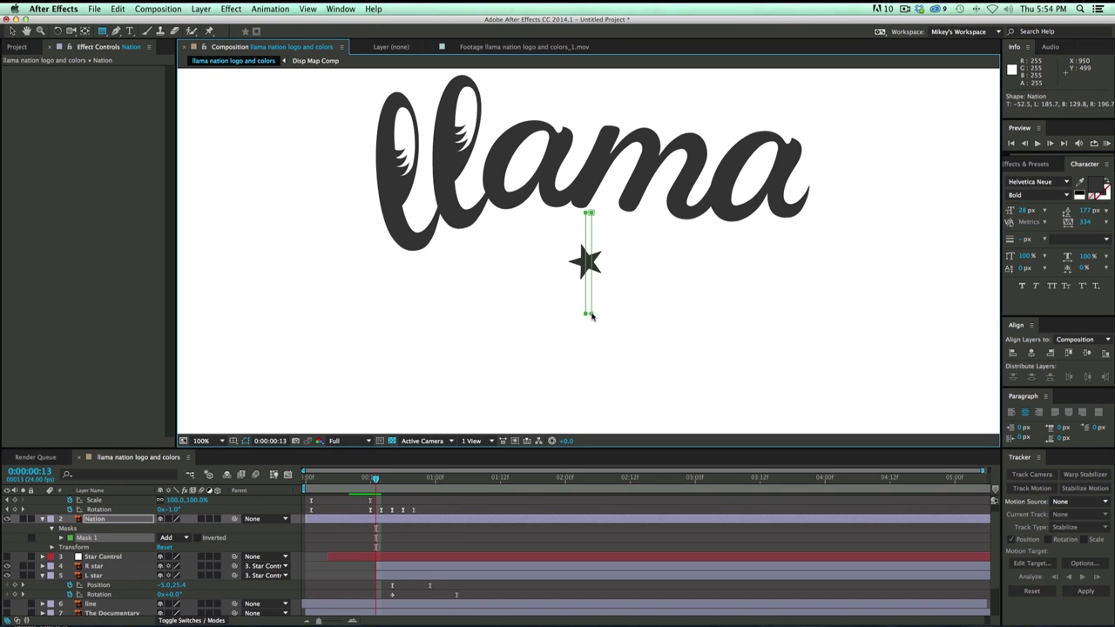
Start Mask Path keyframing on the Nation layer's Mask 1 and place its first keyframe at 0:00:00:17
left_click(61, 537)
left_click(78, 547)
key("Page_Down")
key("Page_Down")
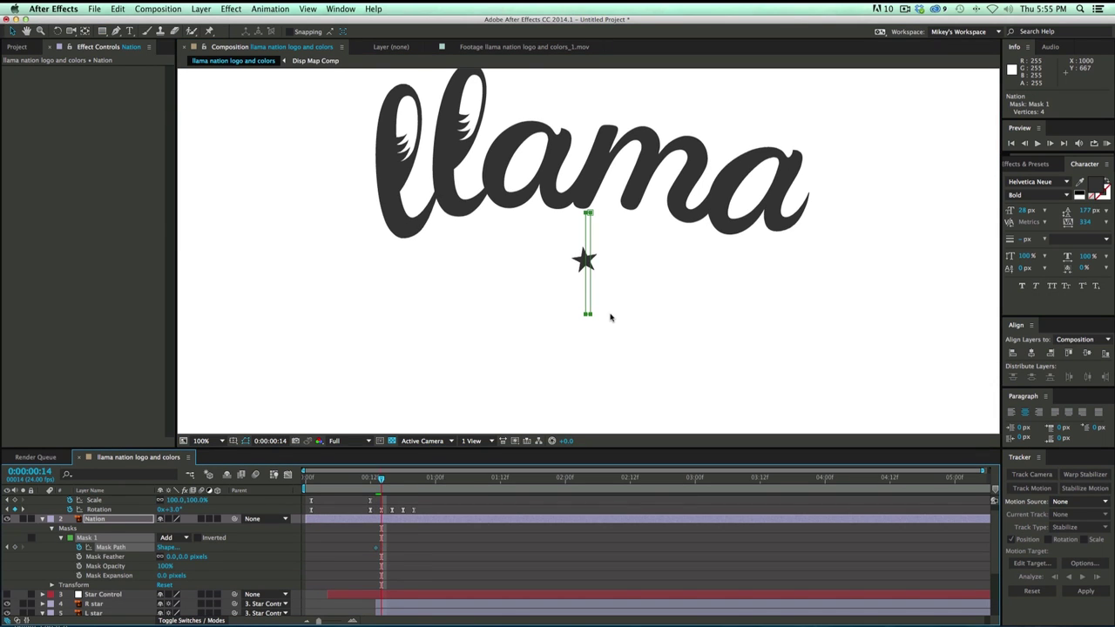
key("Page_Down")
key("Page_Down")
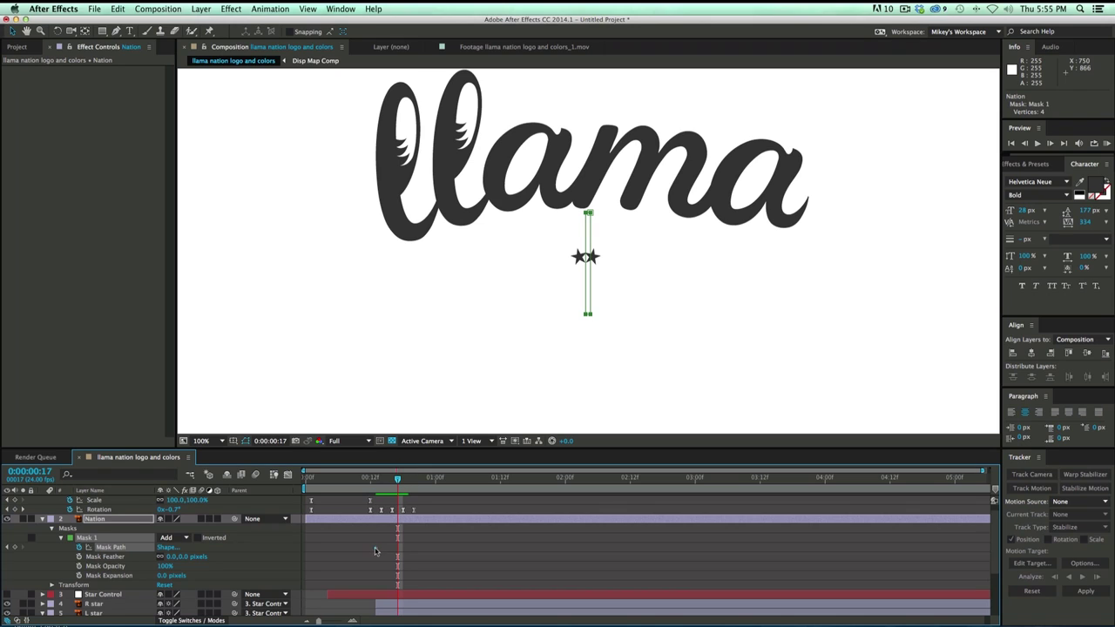
left_click(397, 547)
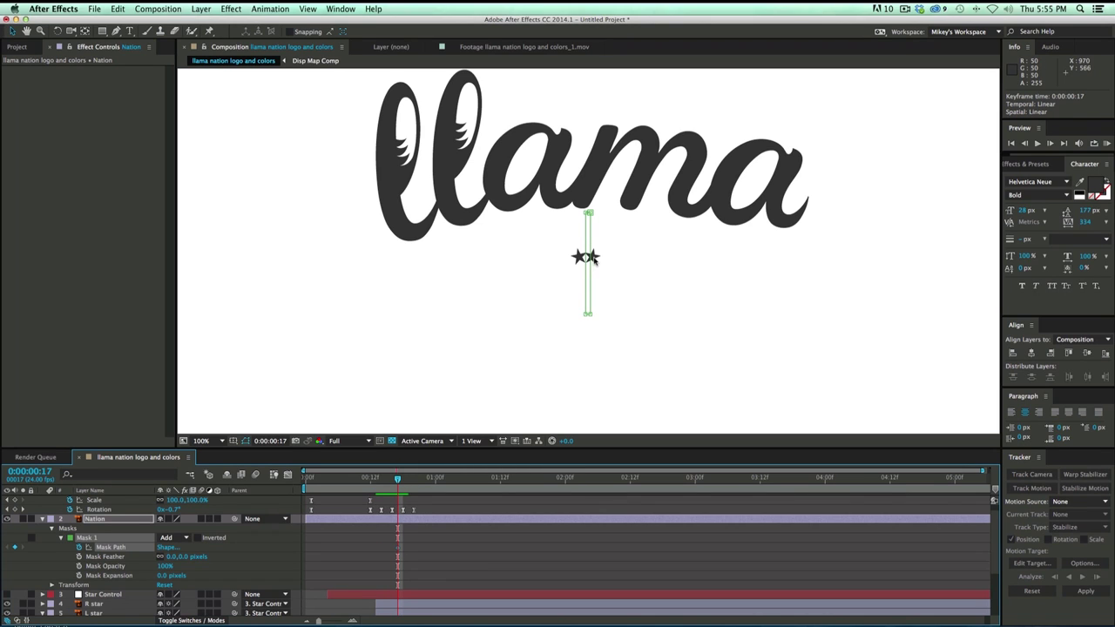
At 0:00:00:23, widen both sides of the Nation mask so it spans the whole word between the two stars
key("space")
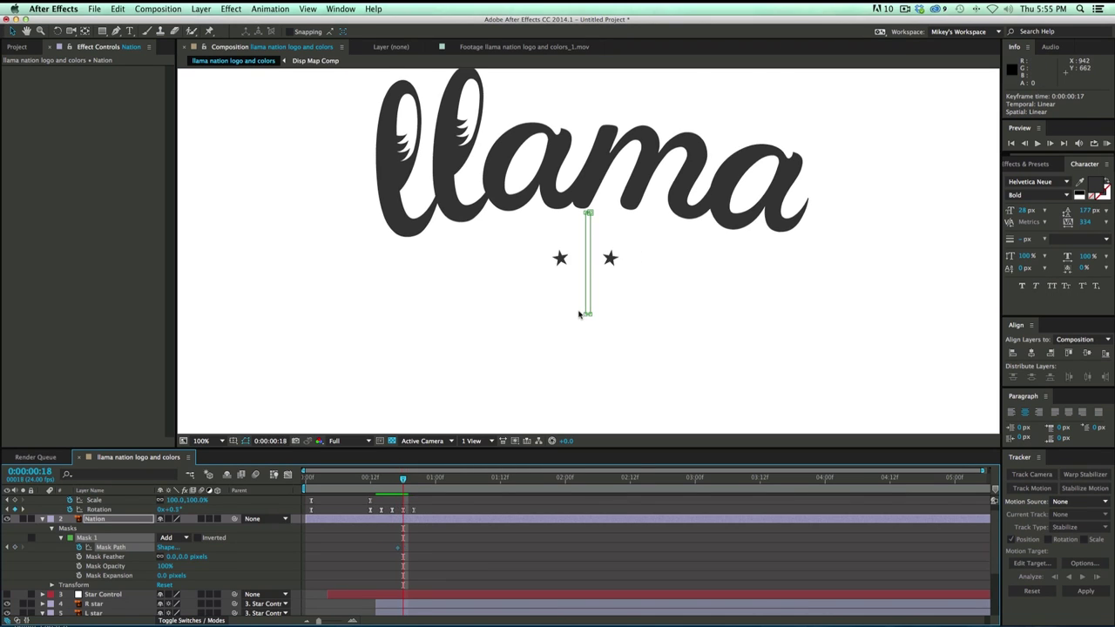
key("space")
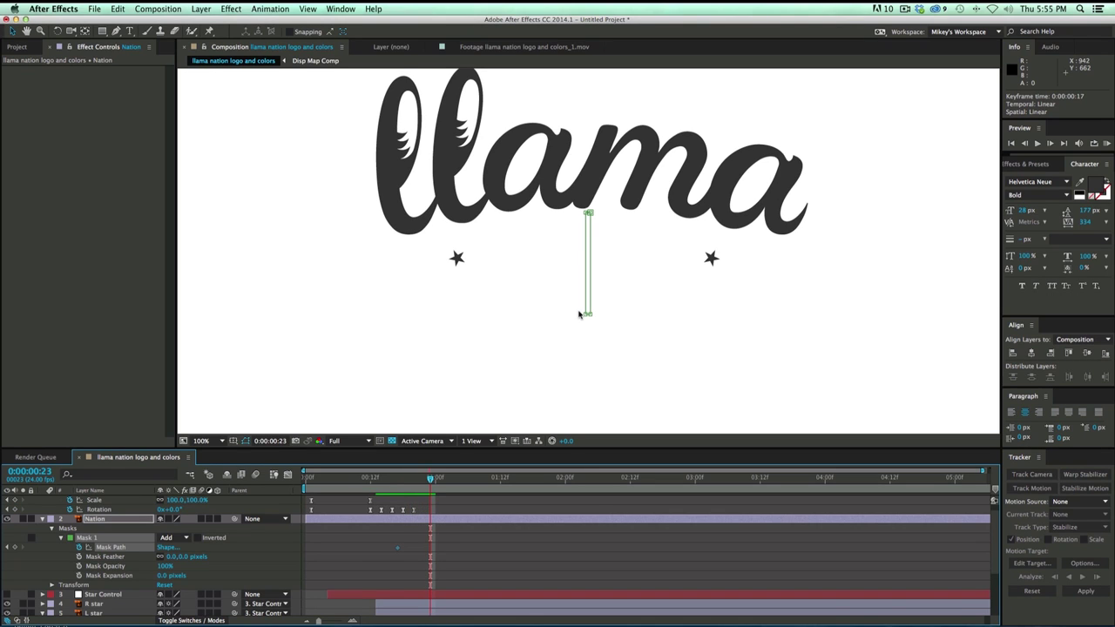
left_click_drag(592, 291, 704, 288)
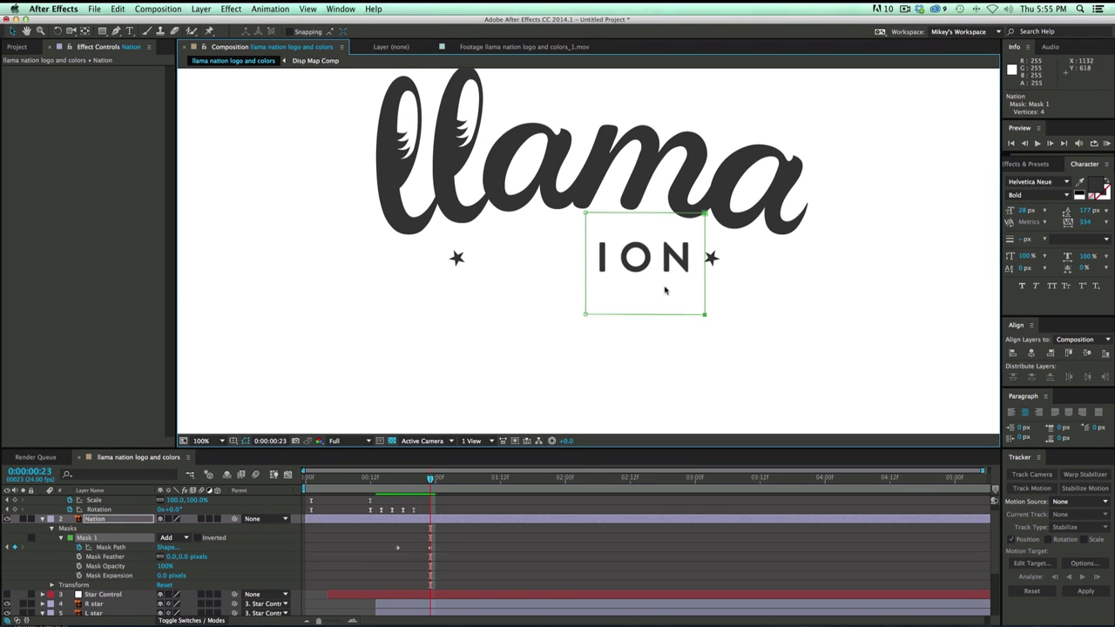
left_click_drag(586, 290, 459, 290)
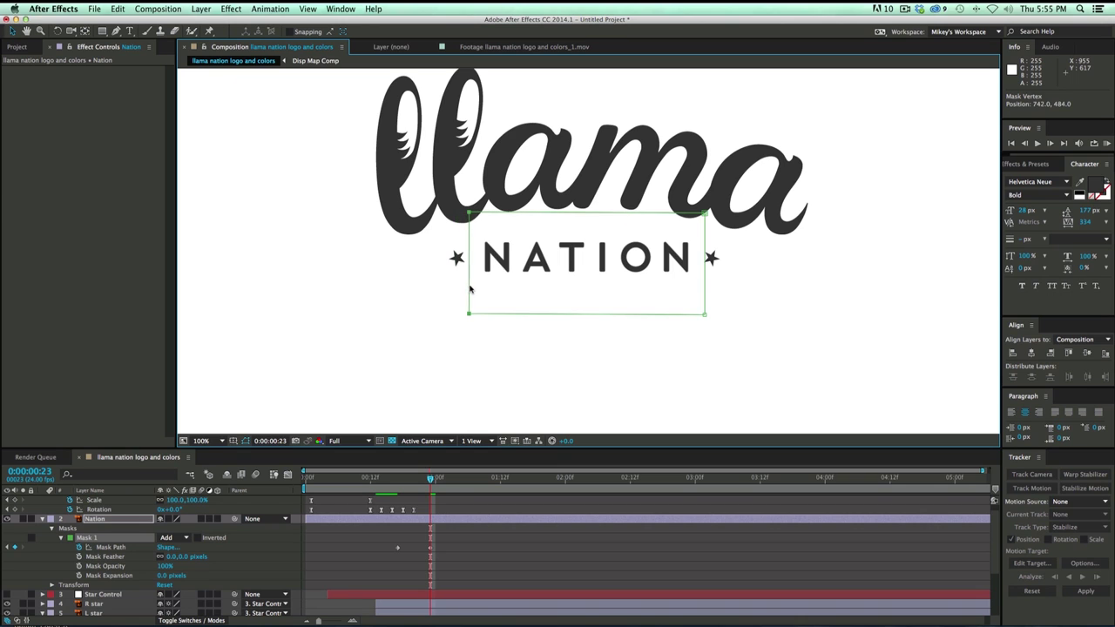
Preview the Nation reveal from 0:00:00:15, and collapse the properties of all layers
left_click(386, 478)
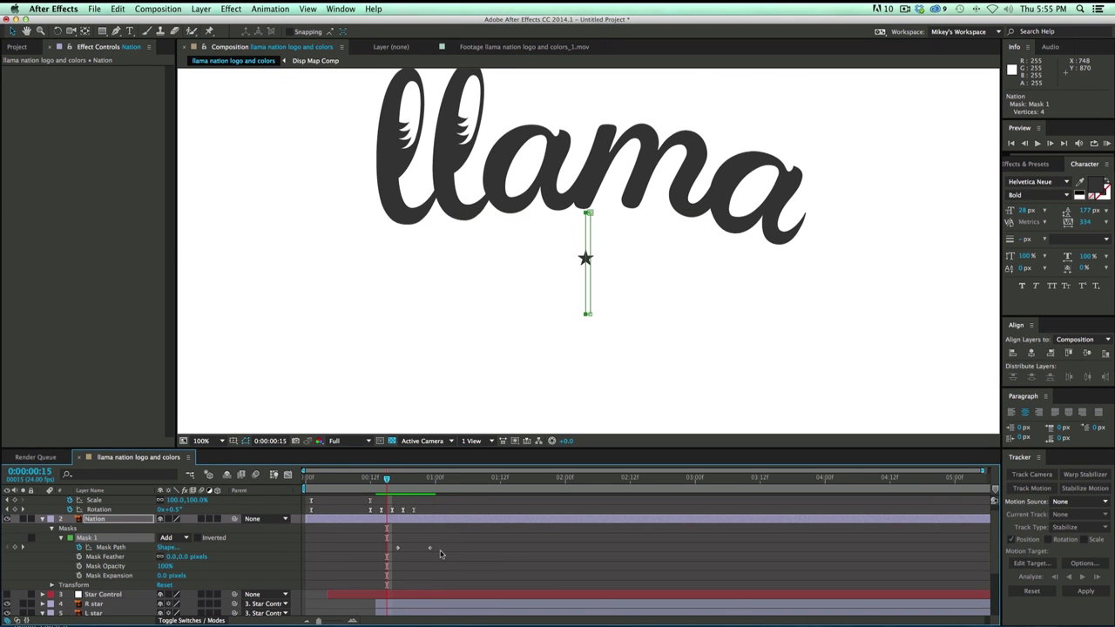
left_click(469, 562)
key("space")
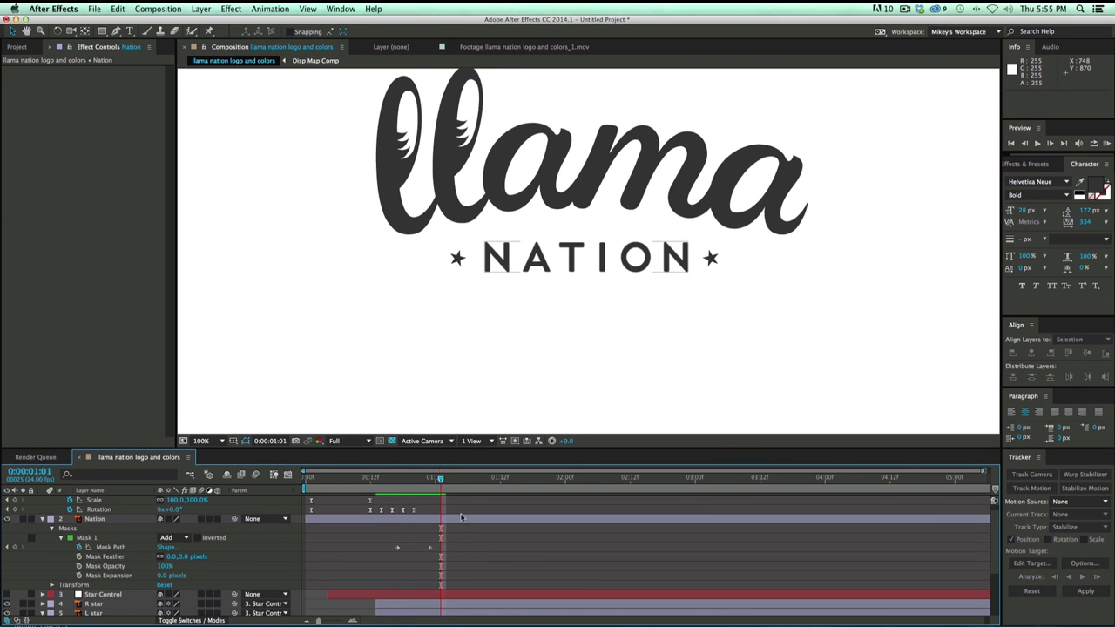
key("super+a")
key("u")
left_click(351, 606)
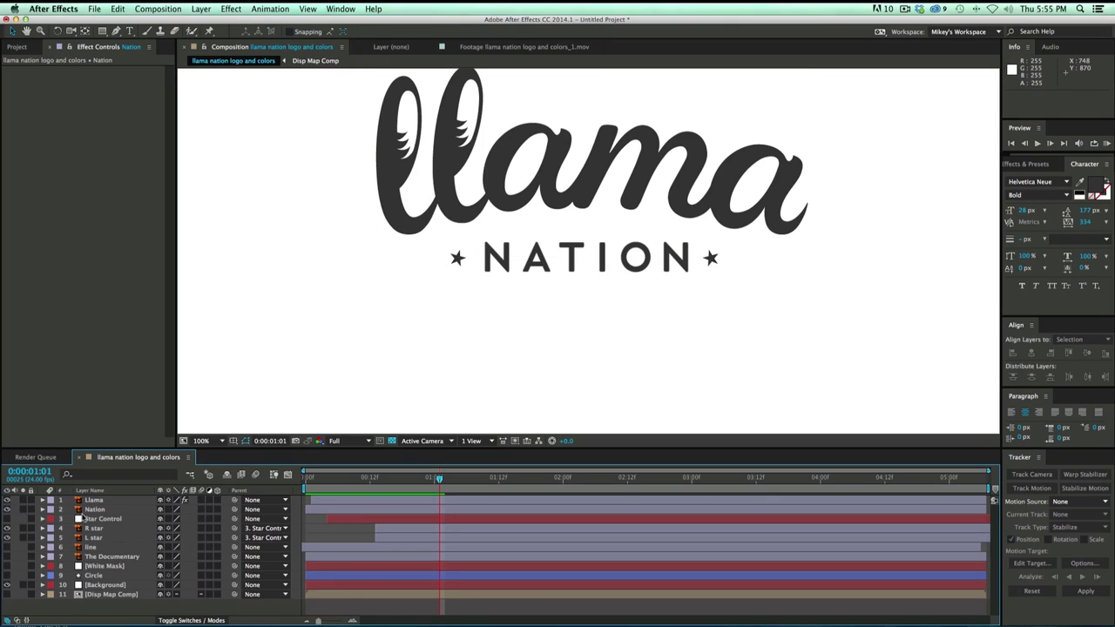
Show the line layer and preview the animation with it from the start
left_click(96, 547)
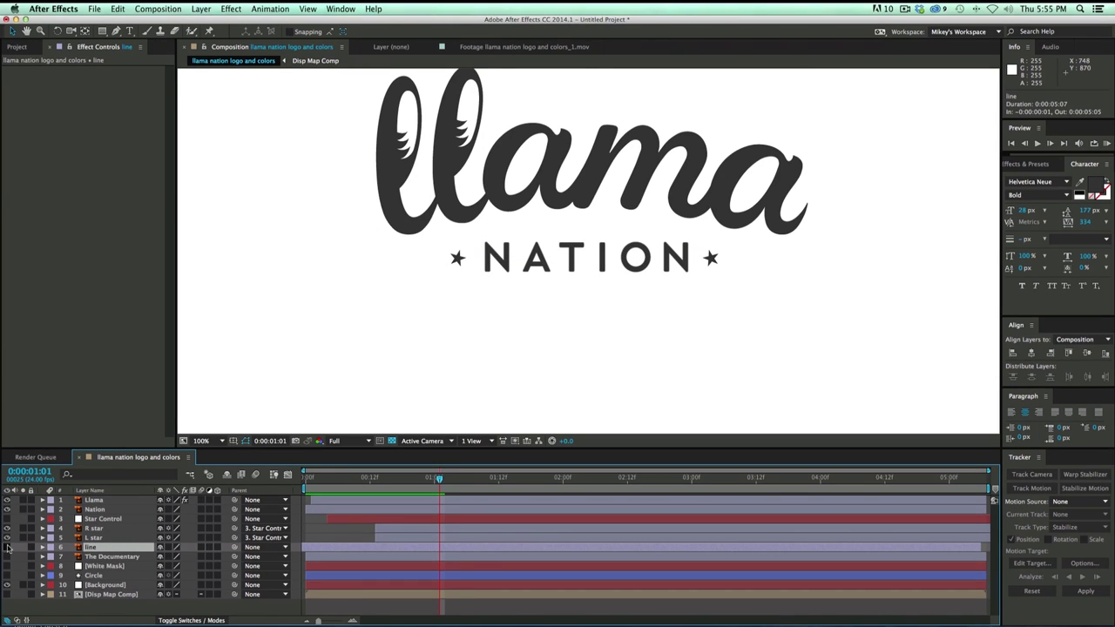
left_click(8, 547)
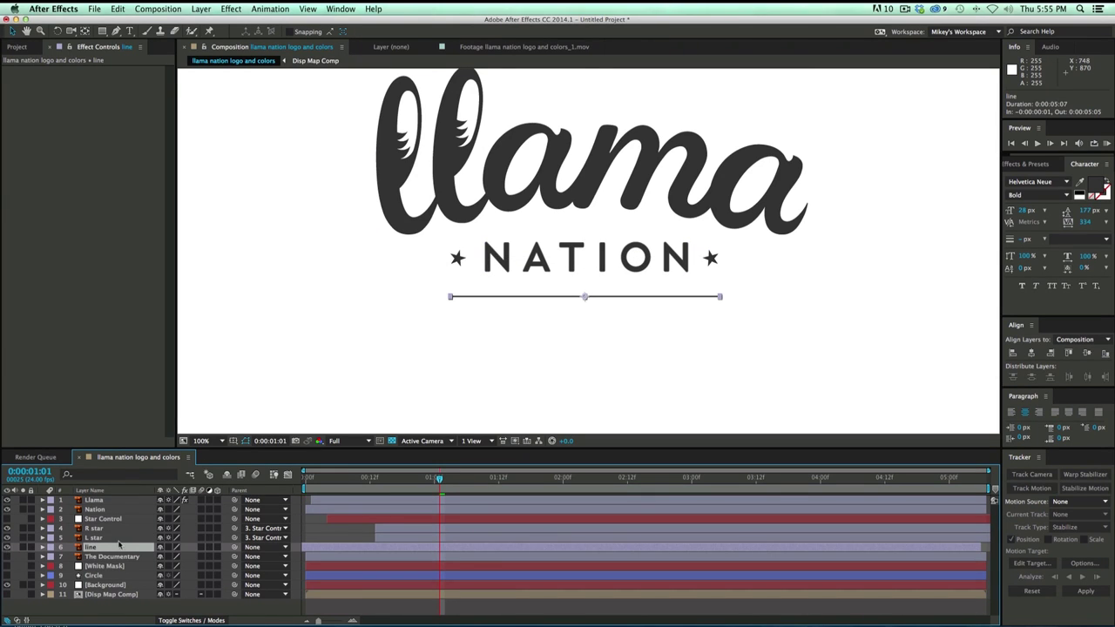
left_click_drag(428, 483, 398, 485)
key("space")
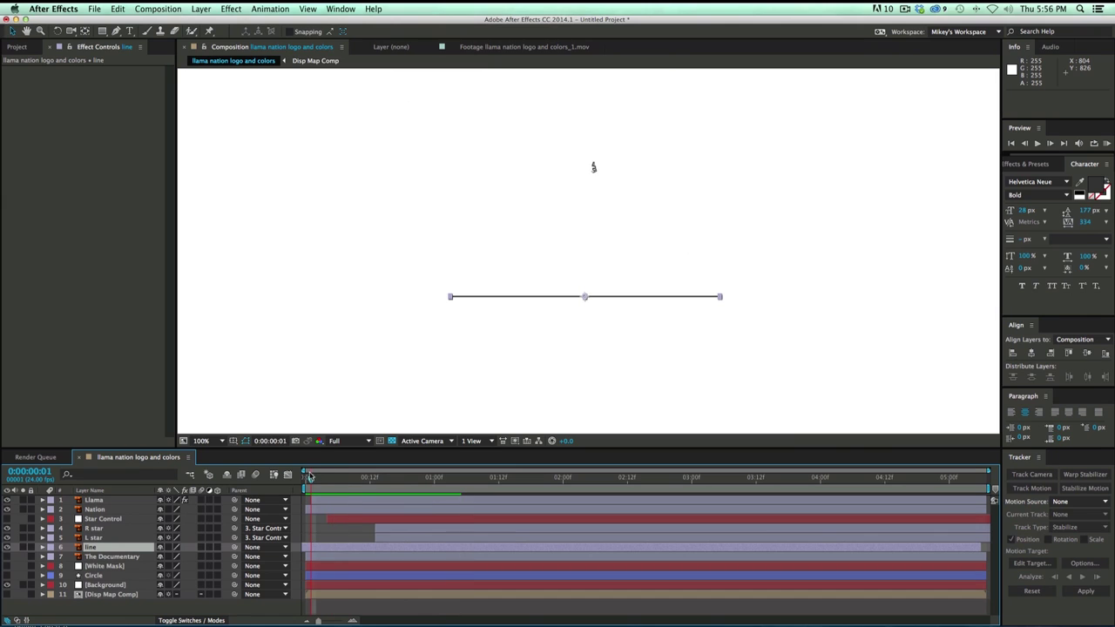
key("space")
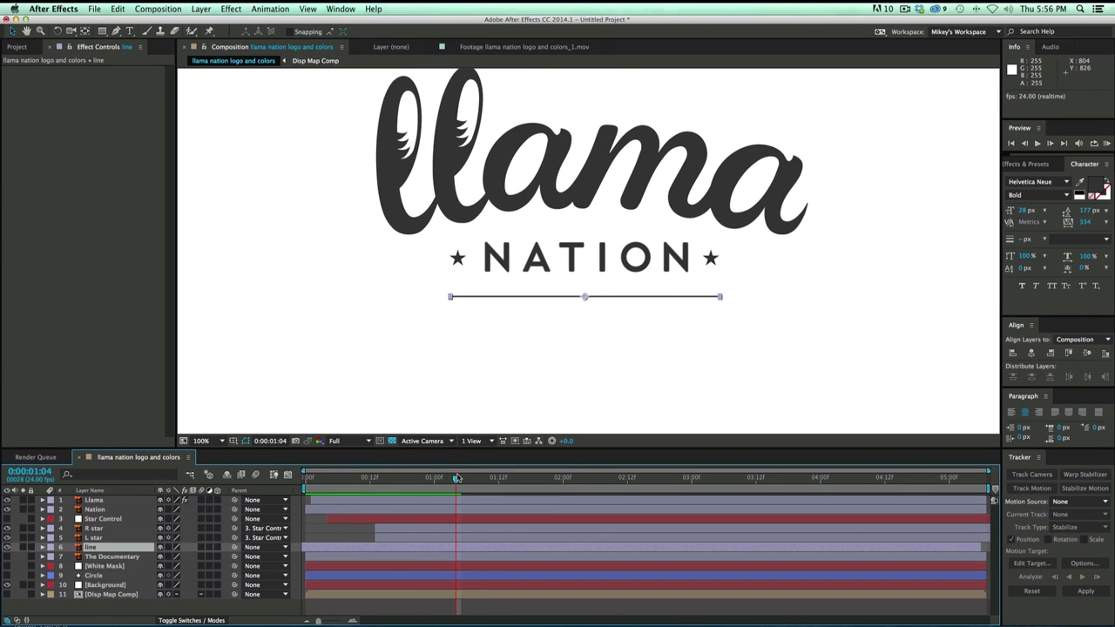
left_click_drag(450, 478, 374, 478)
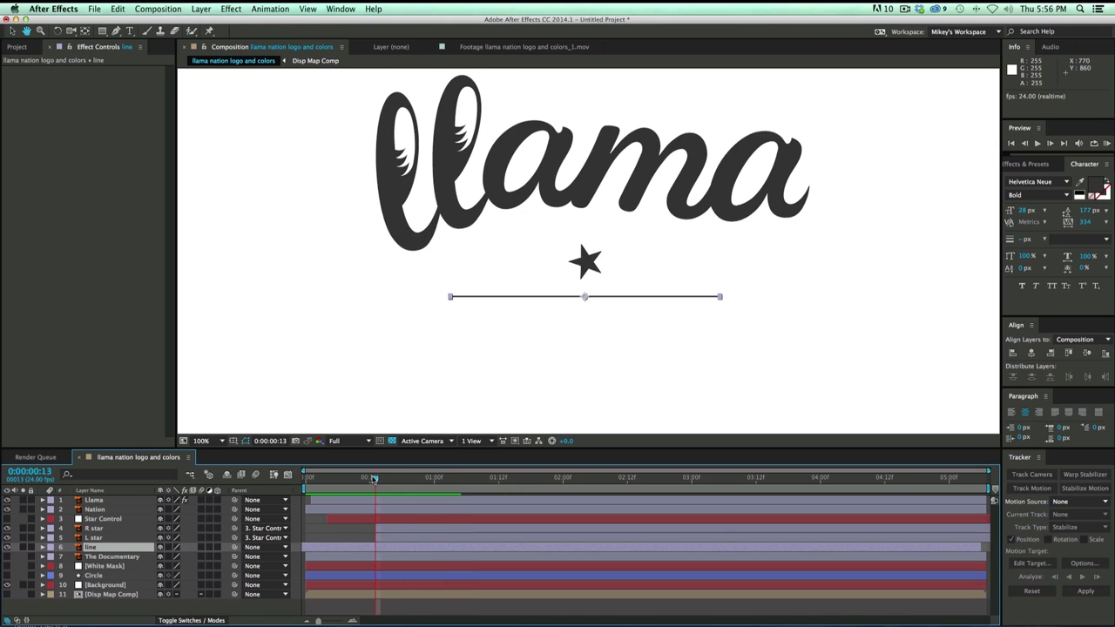
key("space")
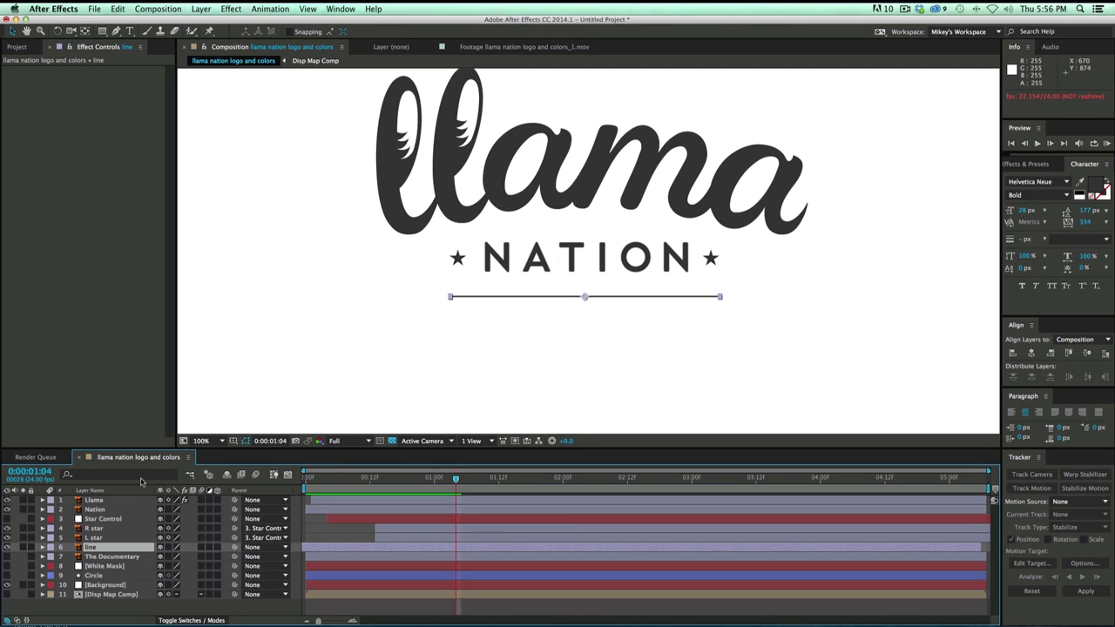
Add Opacity, Scale and Position keyframes to the line layer at 0:00:01:04
left_click(103, 549)
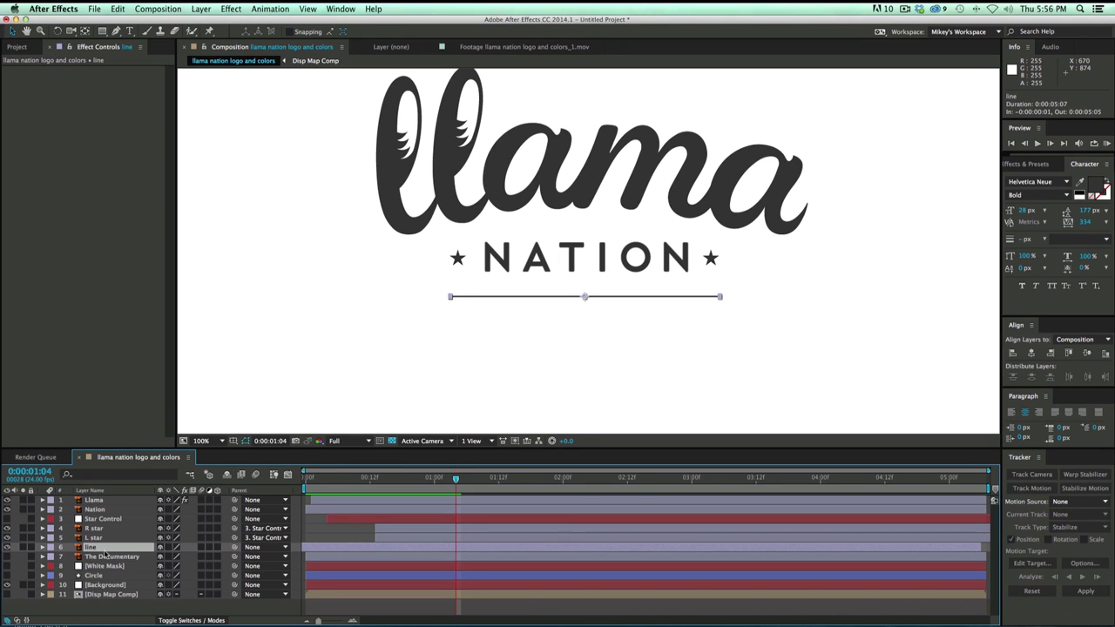
left_click(43, 547)
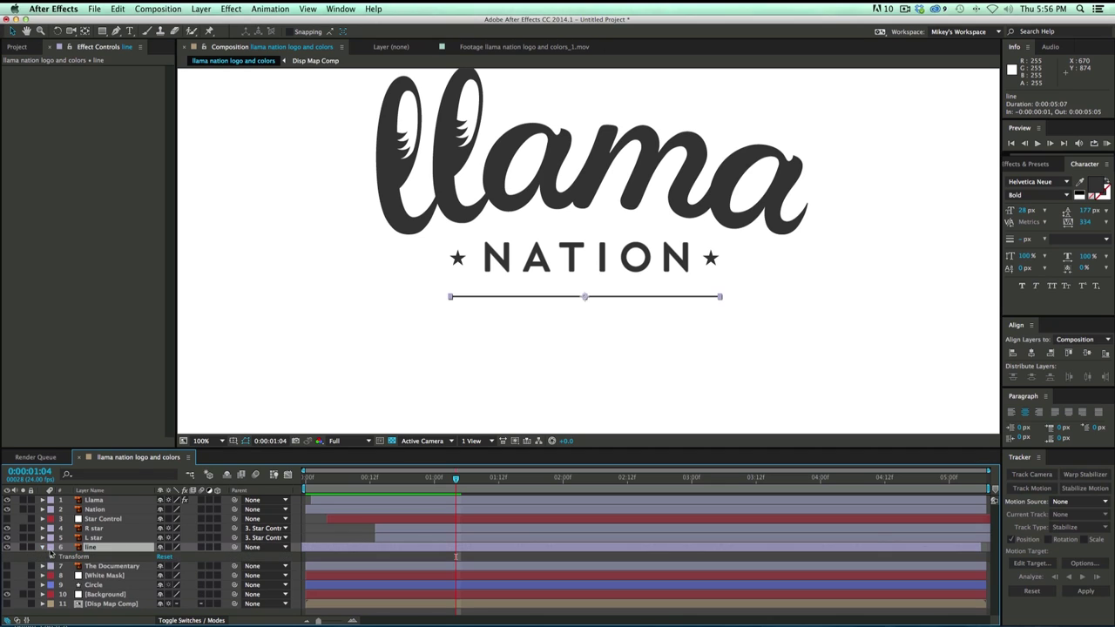
left_click(51, 557)
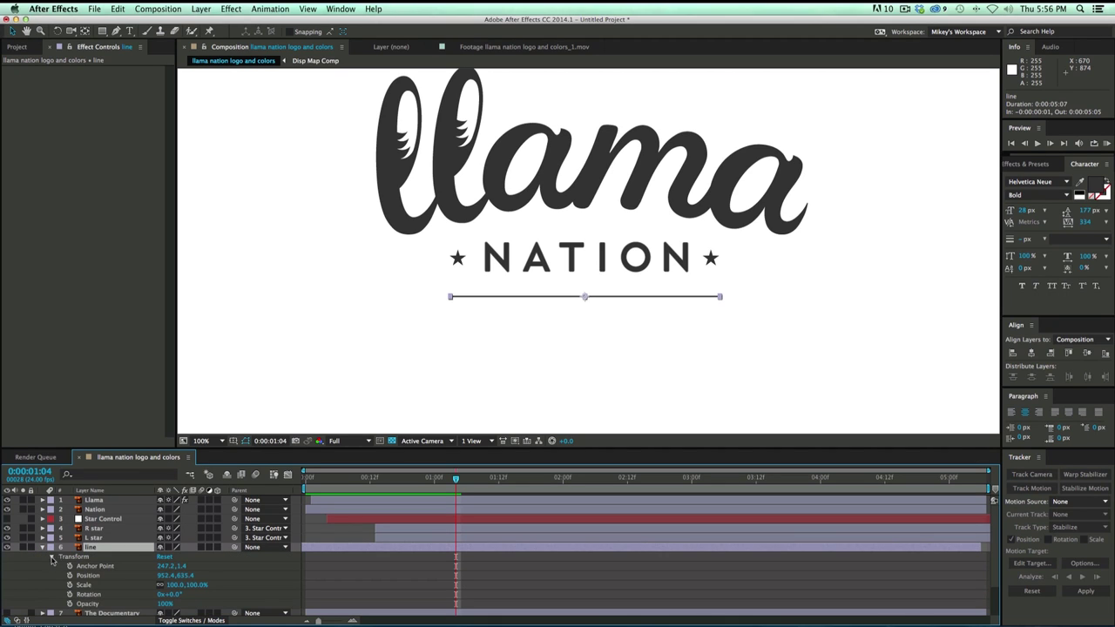
left_click(81, 603)
left_click(70, 585)
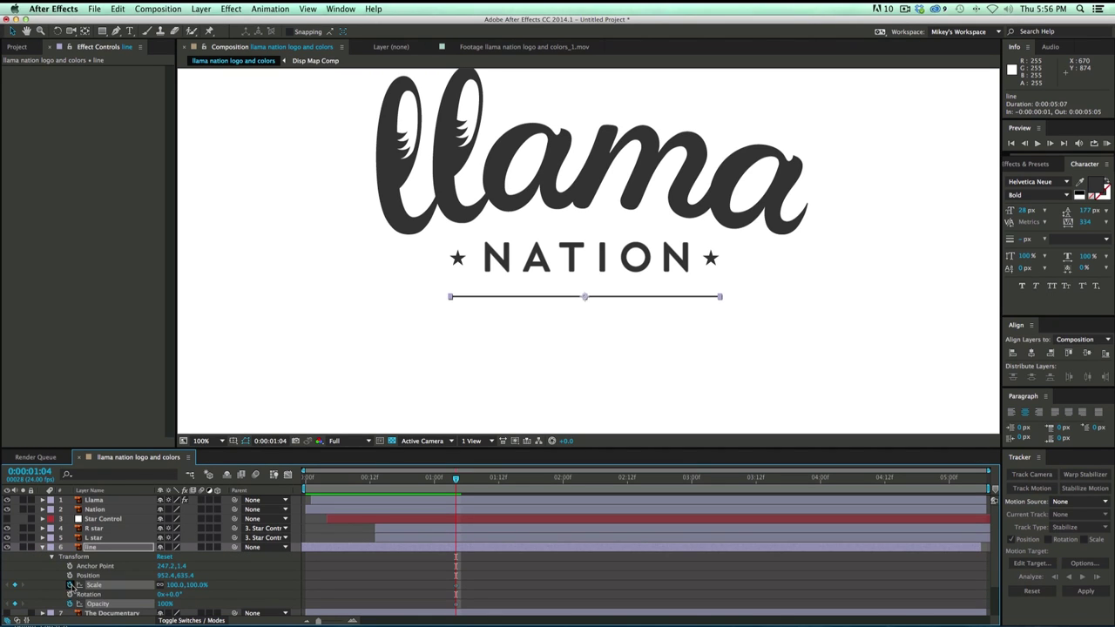
left_click(70, 575)
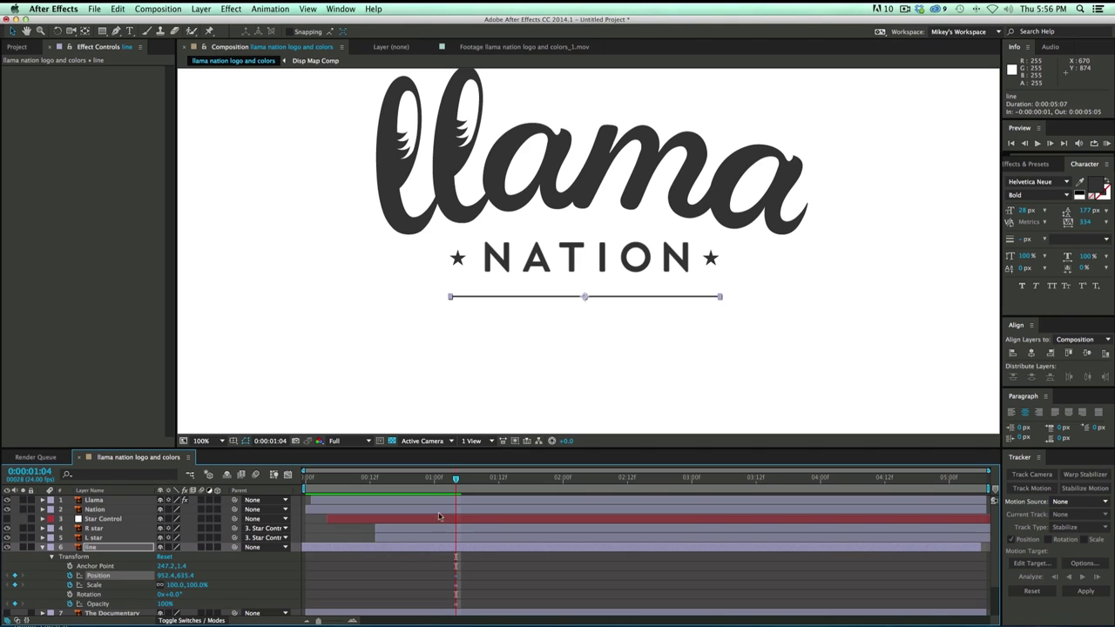
At 0:00:00:19, unlink the line layer's Scale proportions and set Scale to 43.0, 100.0%
left_click_drag(456, 480, 408, 480)
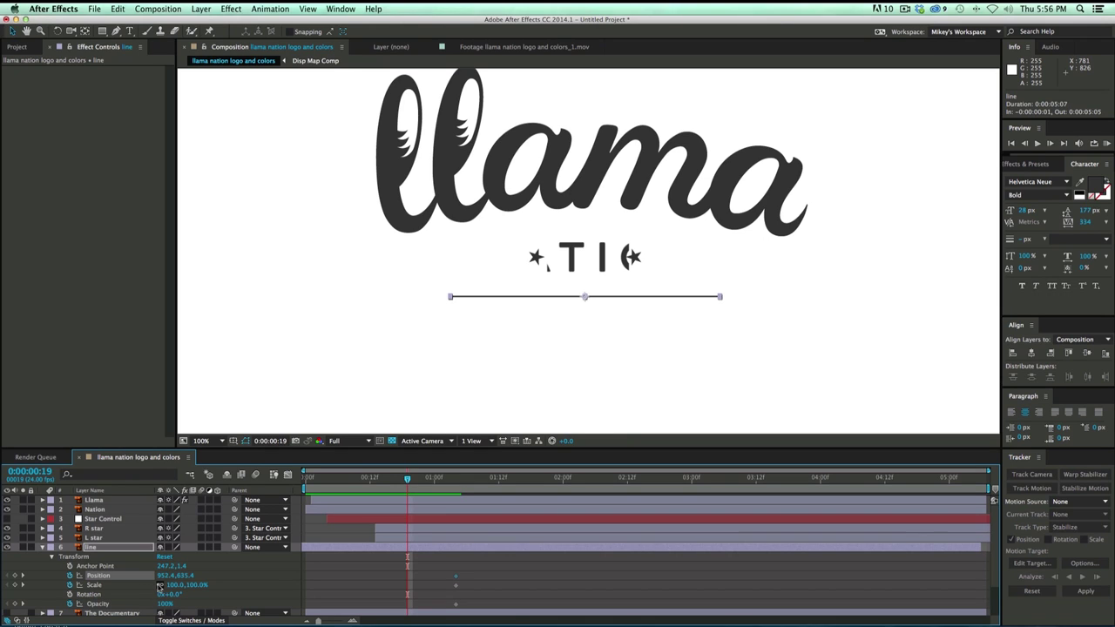
left_click_drag(192, 587, 141, 587)
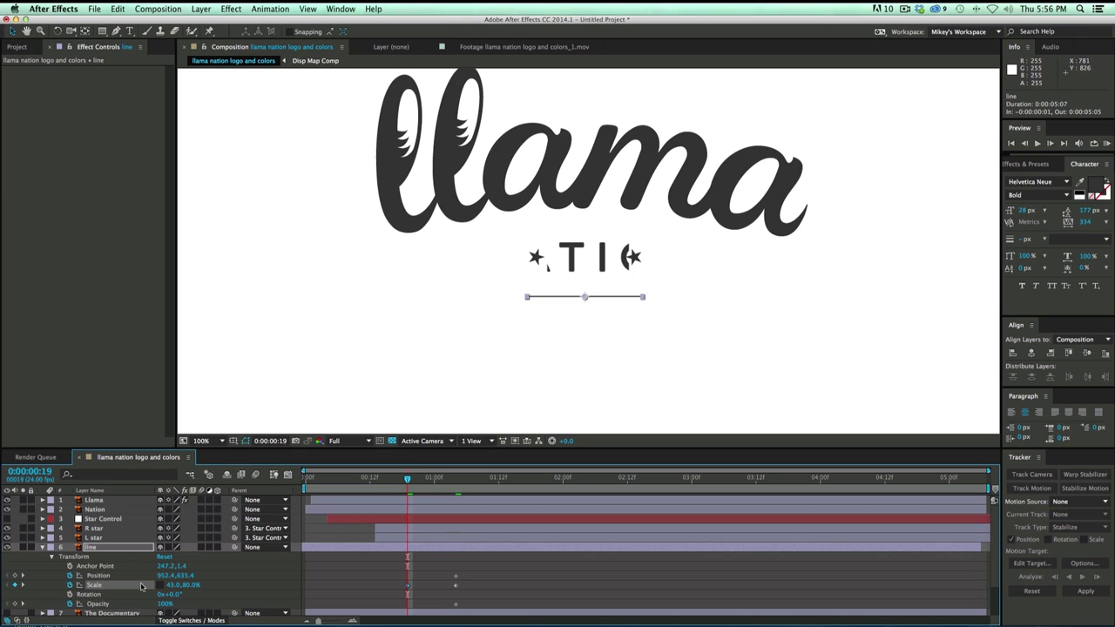
left_click(187, 587)
type("100")
key("Return")
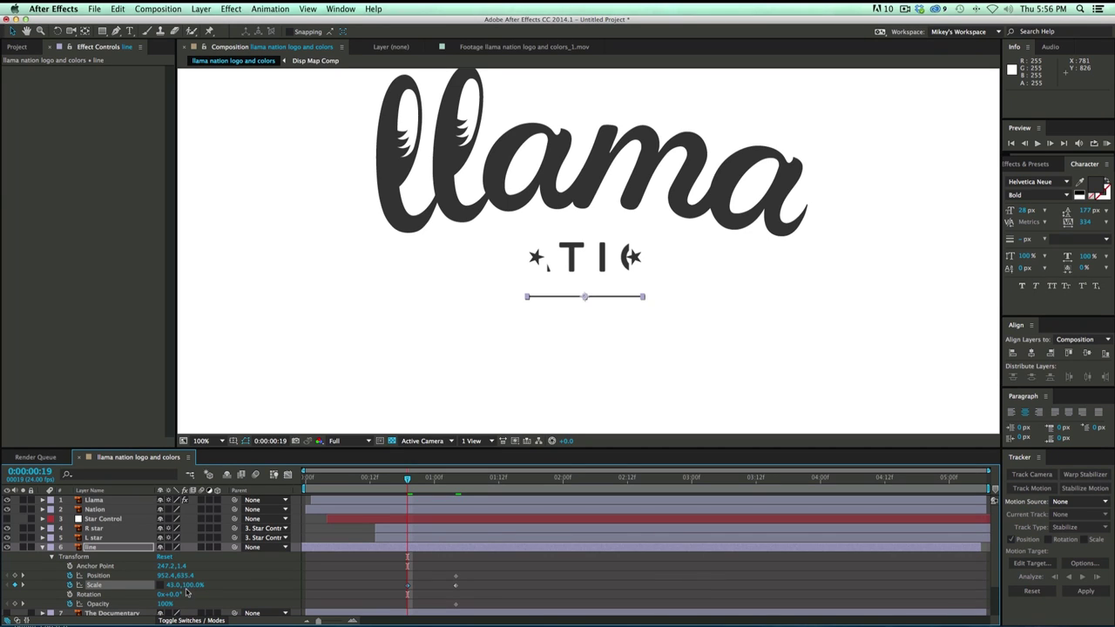
At 0:00:00:19, raise the line layer to a Y position of 564.4 and set its Opacity to 0%
left_click_drag(187, 575, 150, 577)
key("super+shift+a")
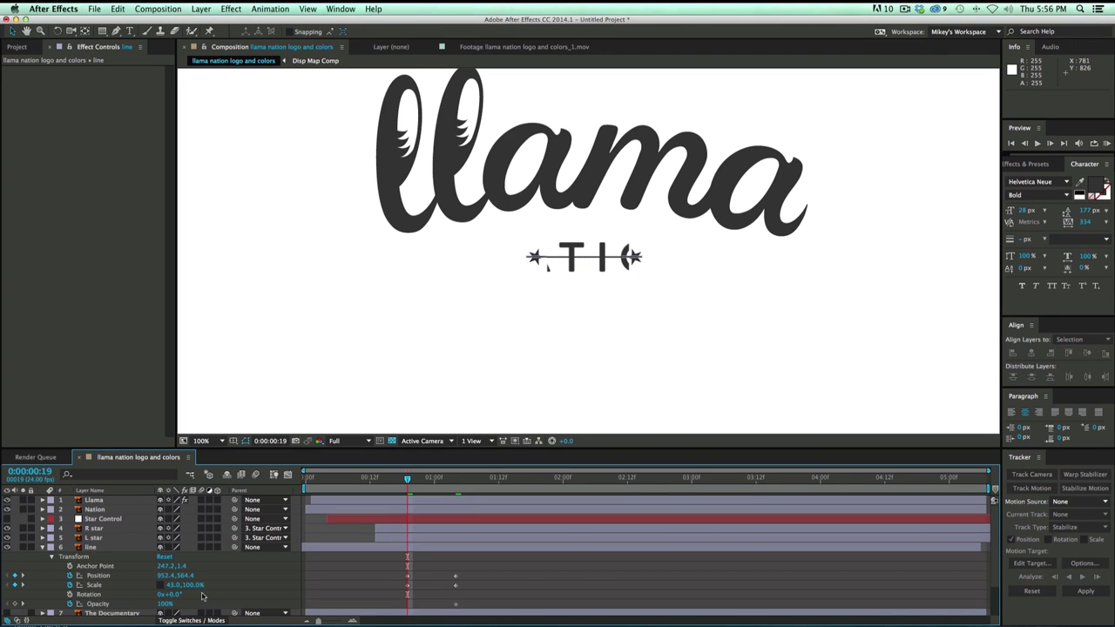
left_click(167, 604)
type("0")
key("Return")
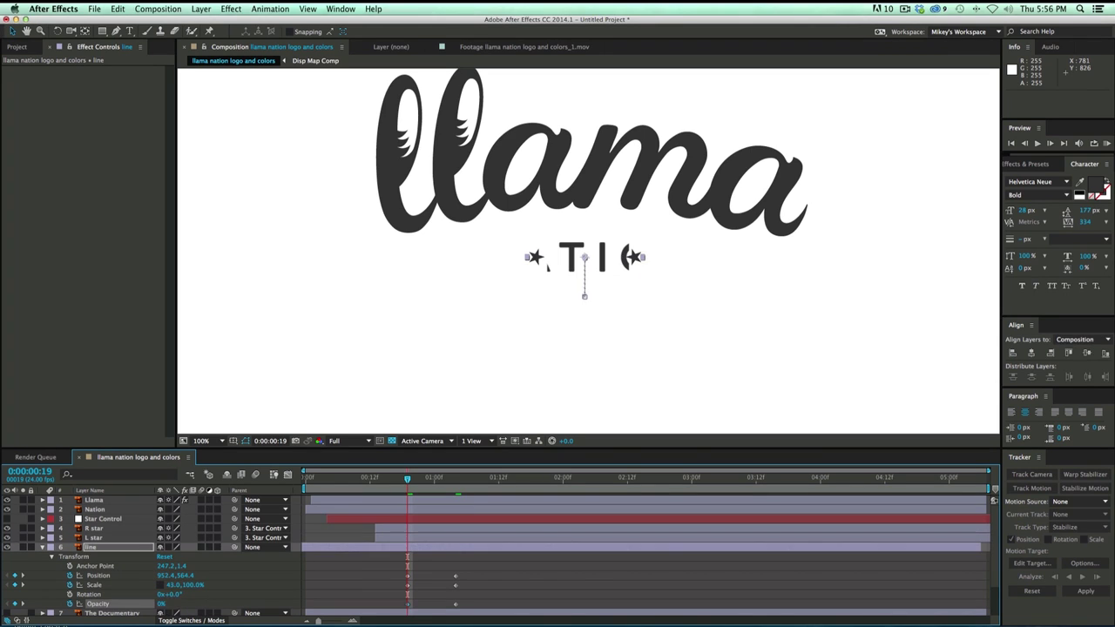
Preview the line animation, and shift the line's Position, Scale and Opacity keyframes together four frames earlier
left_click(391, 578)
key("space")
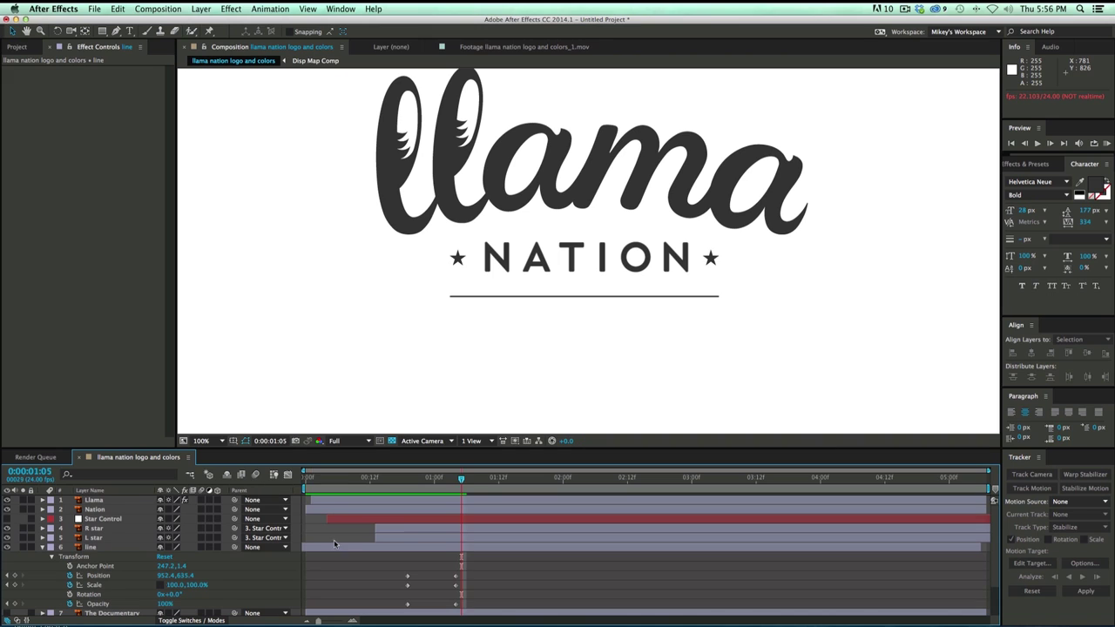
left_click_drag(389, 566, 468, 620)
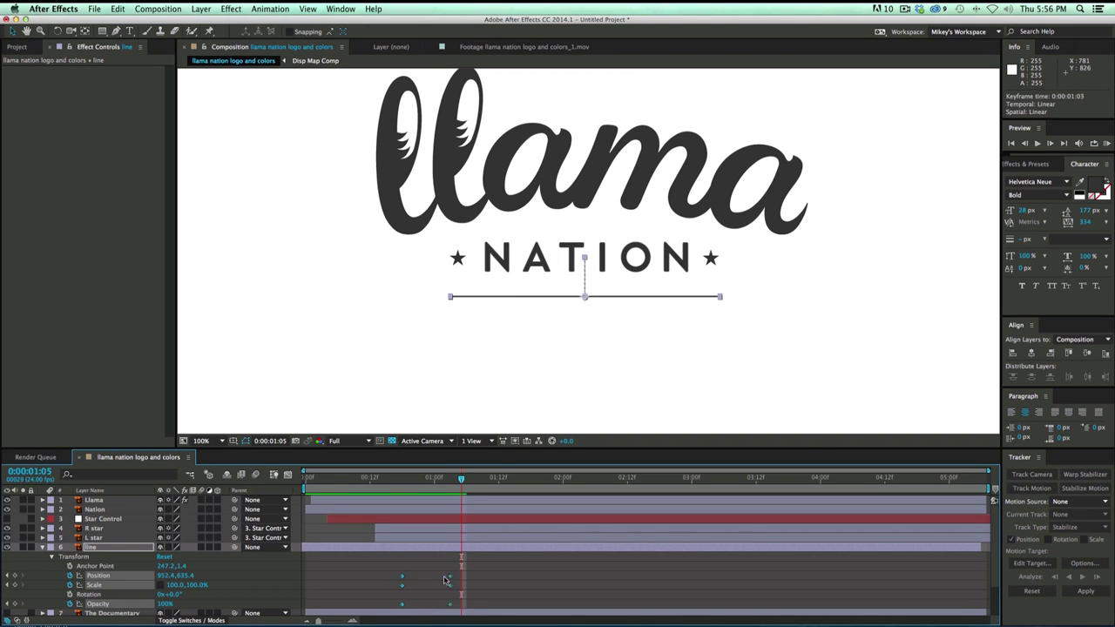
left_click_drag(455, 576, 434, 580)
left_click_drag(449, 479, 346, 480)
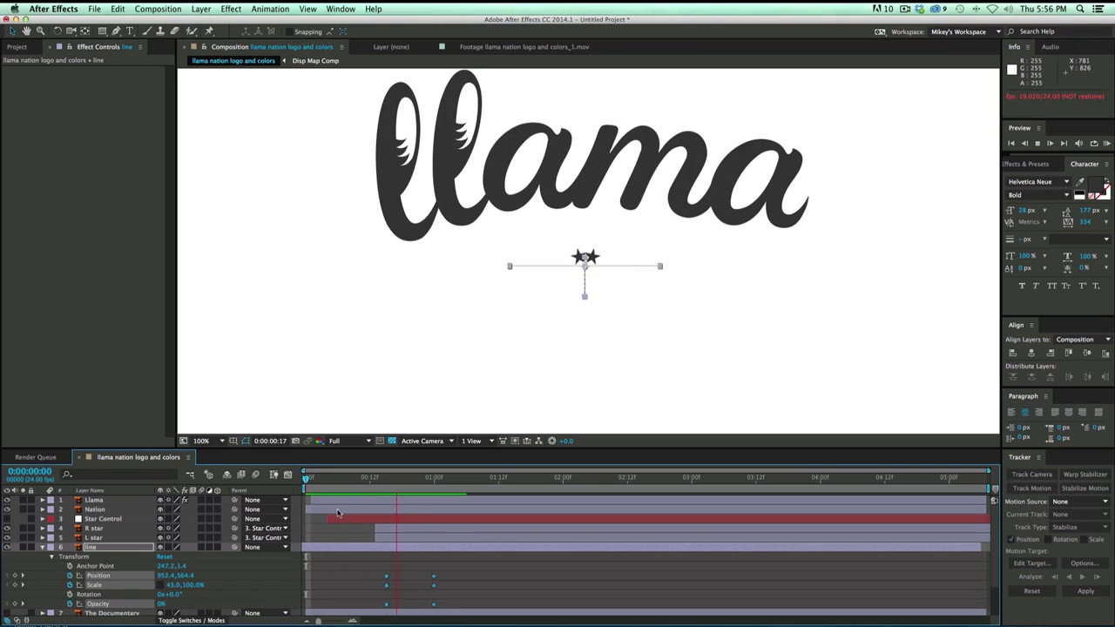
Stop the preview, collapse the line layer's properties, and make The Documentary layer visible
key("space")
left_click(480, 582)
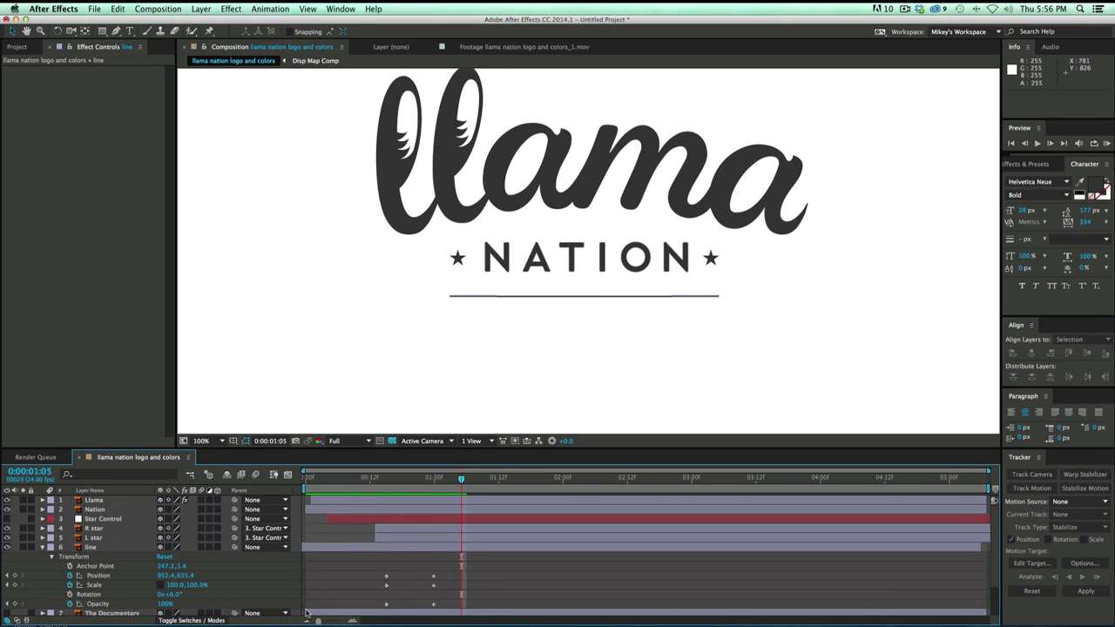
left_click(43, 547)
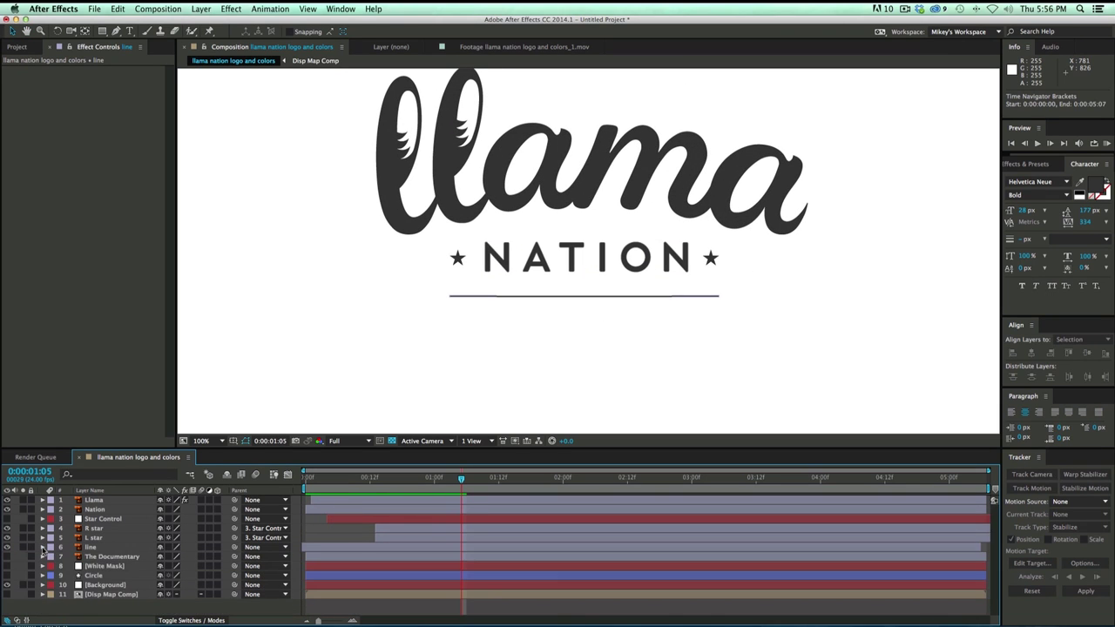
left_click(101, 557)
left_click(7, 556)
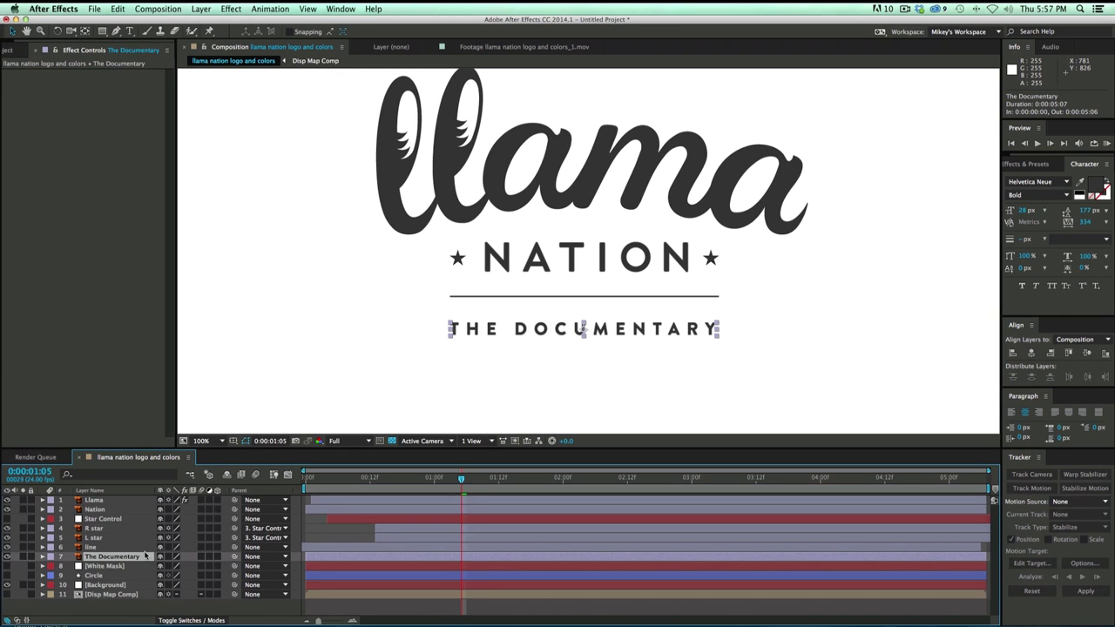
left_click(428, 607)
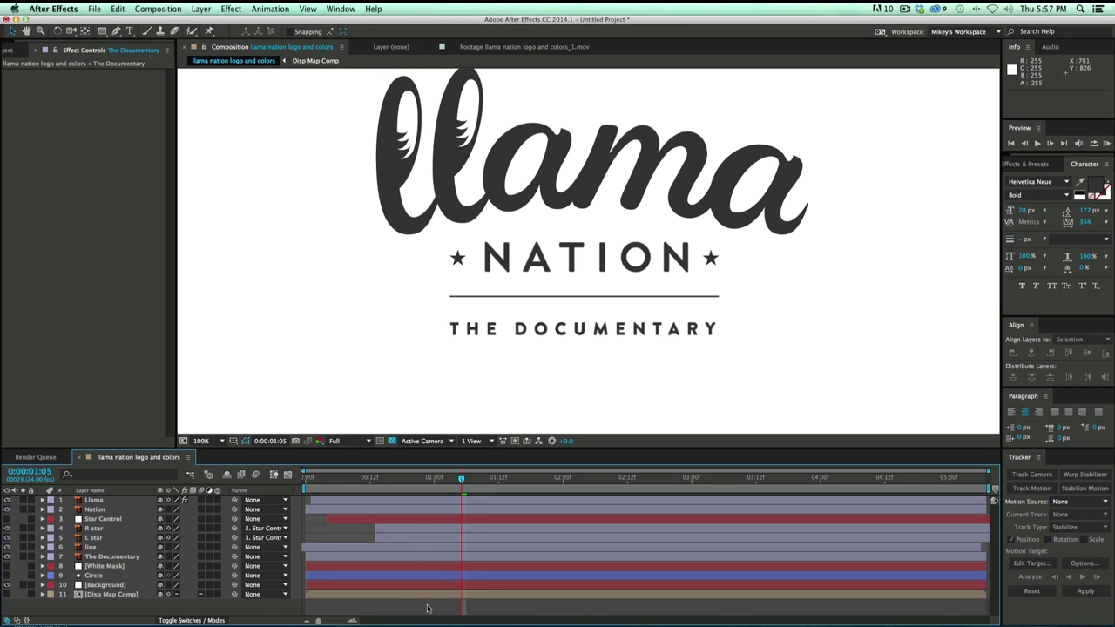
Create shapes from The Documentary vector layer
left_click(123, 557)
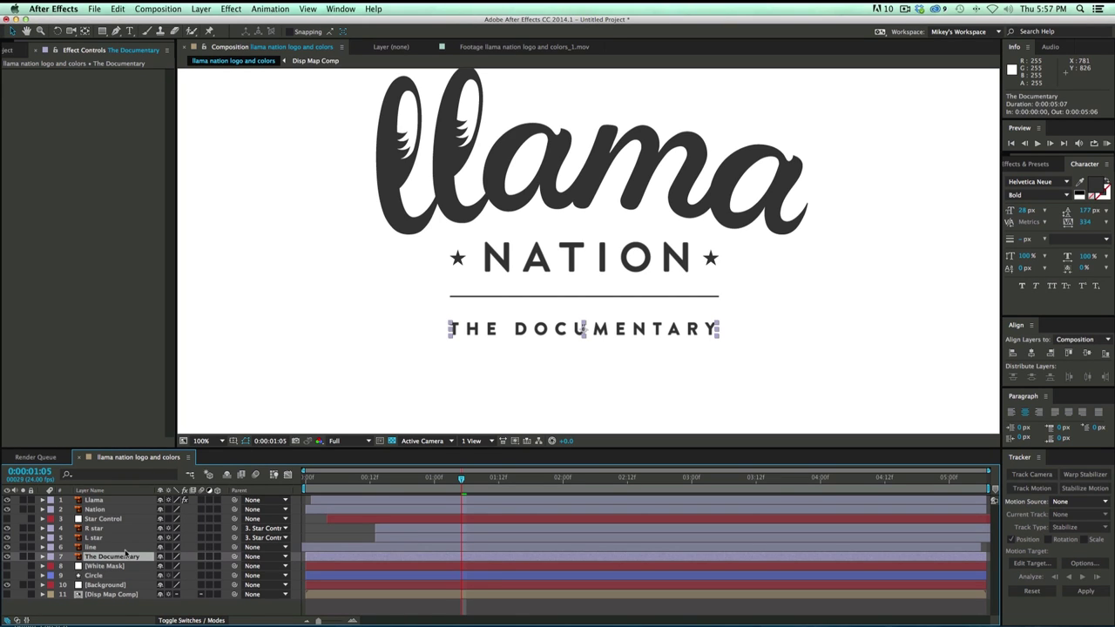
right_click(129, 560)
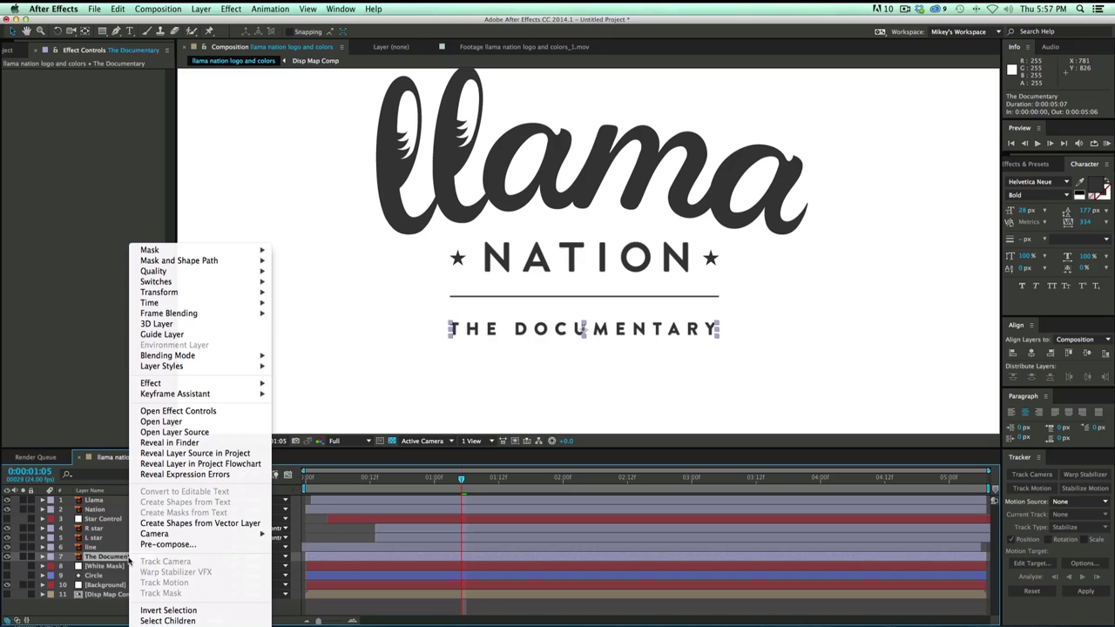
left_click(182, 523)
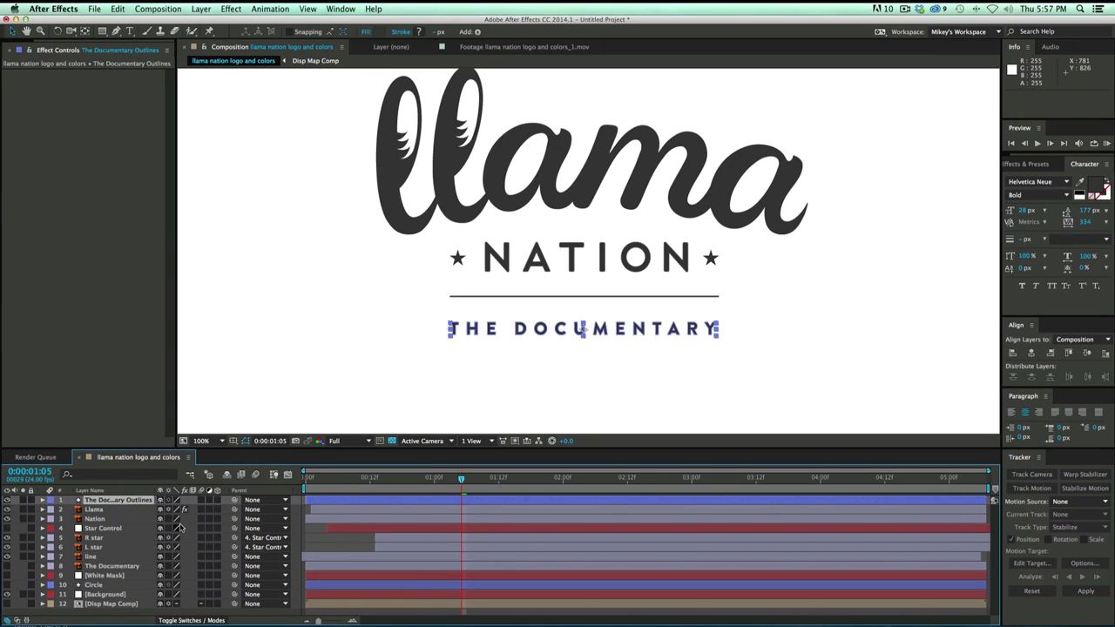
Place The Documentary Outlines layer directly beneath the line layer and delete the original The Documentary layer
left_click(105, 568)
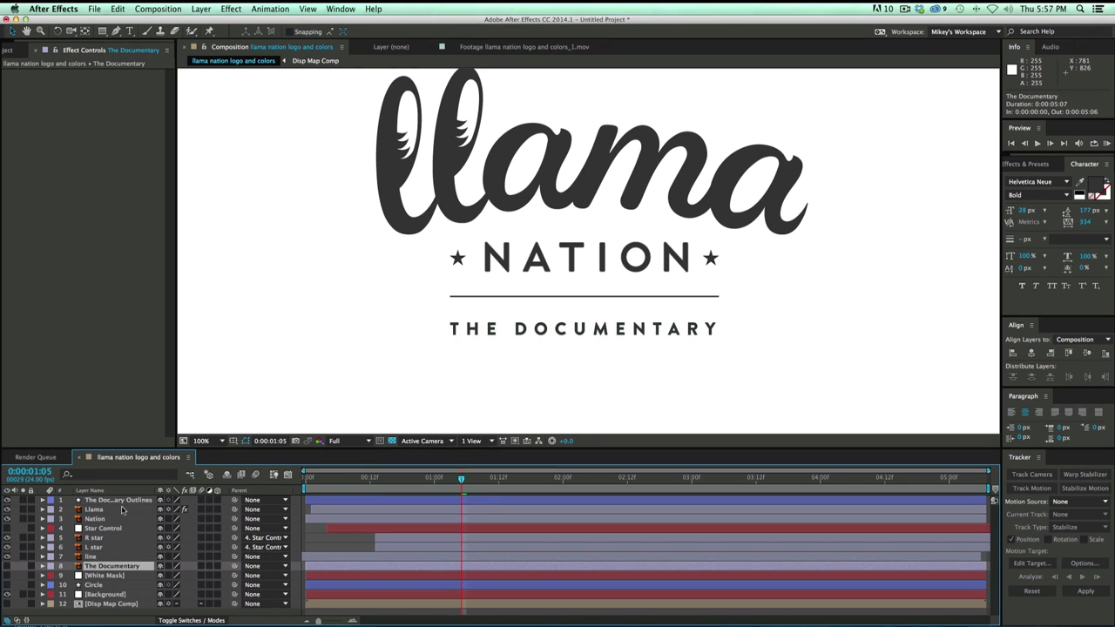
left_click(72, 502)
left_click(42, 502)
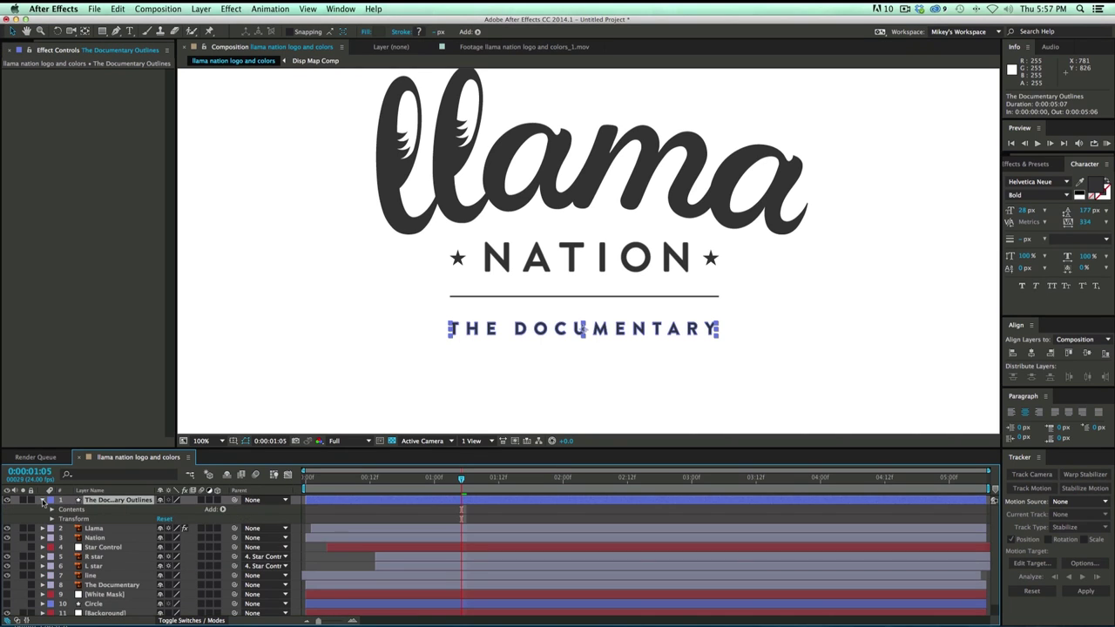
left_click(42, 502)
left_click_drag(123, 505, 125, 560)
left_click(127, 568)
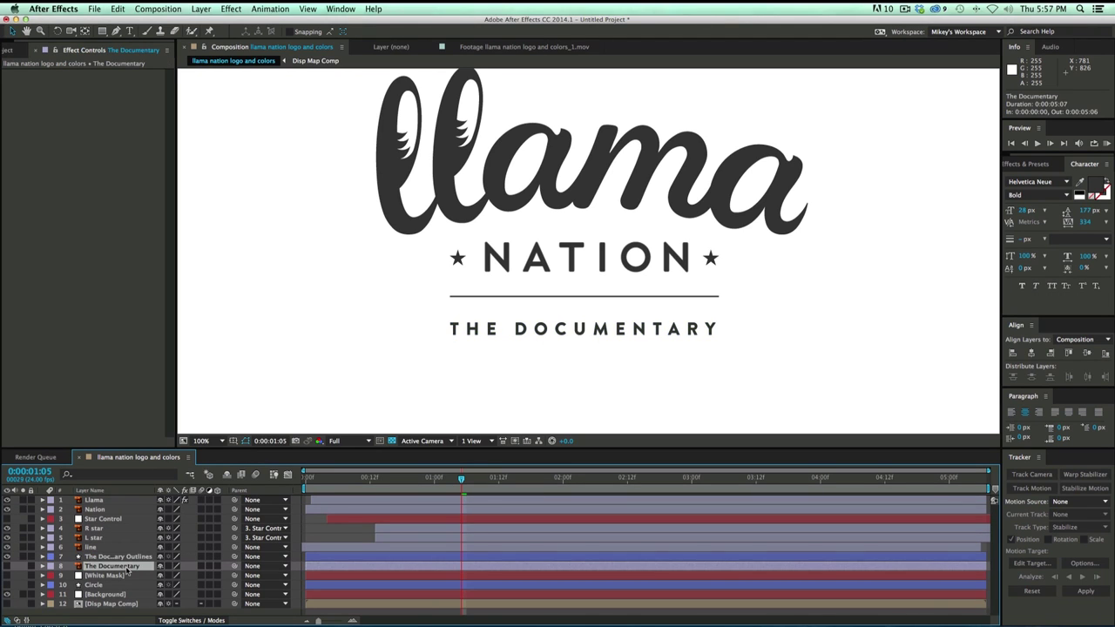
key("Delete")
Expand the contents of The Documentary Outlines layer and add a Trim Paths operator to all its letter groups
left_click(118, 557)
left_click(43, 556)
left_click(52, 565)
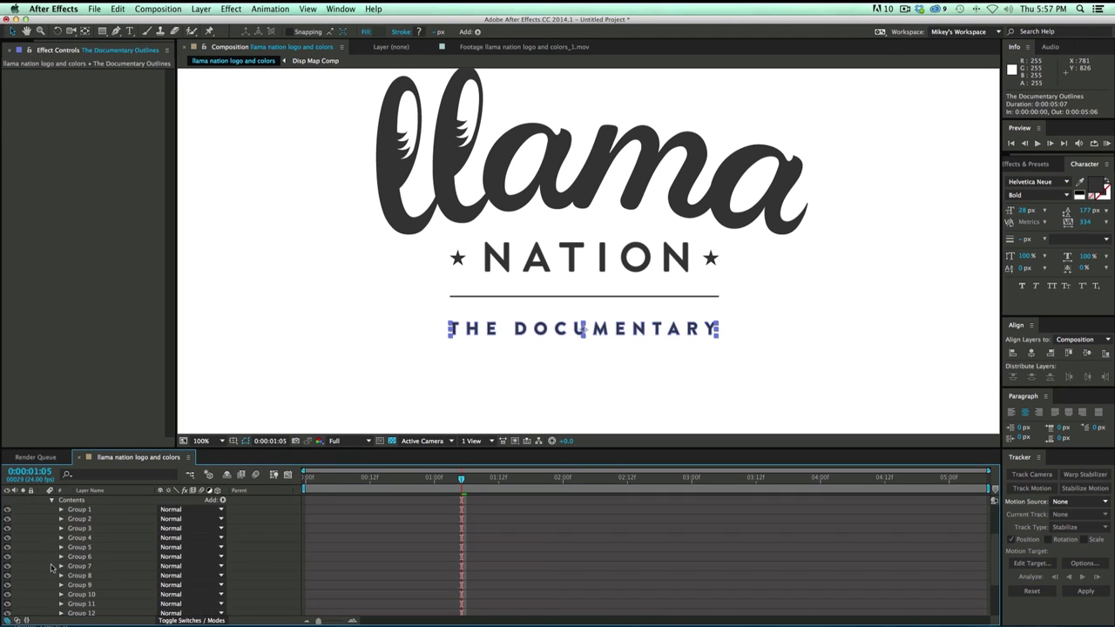
scroll(91, 550, "down", 4)
scroll(90, 551, "up", 4)
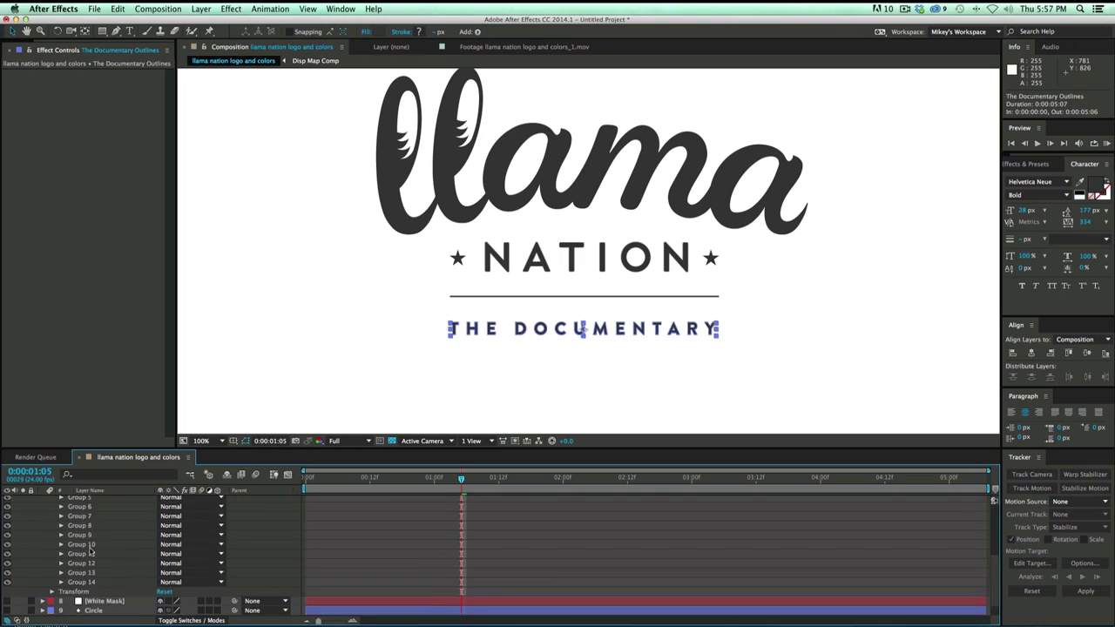
left_click(73, 544)
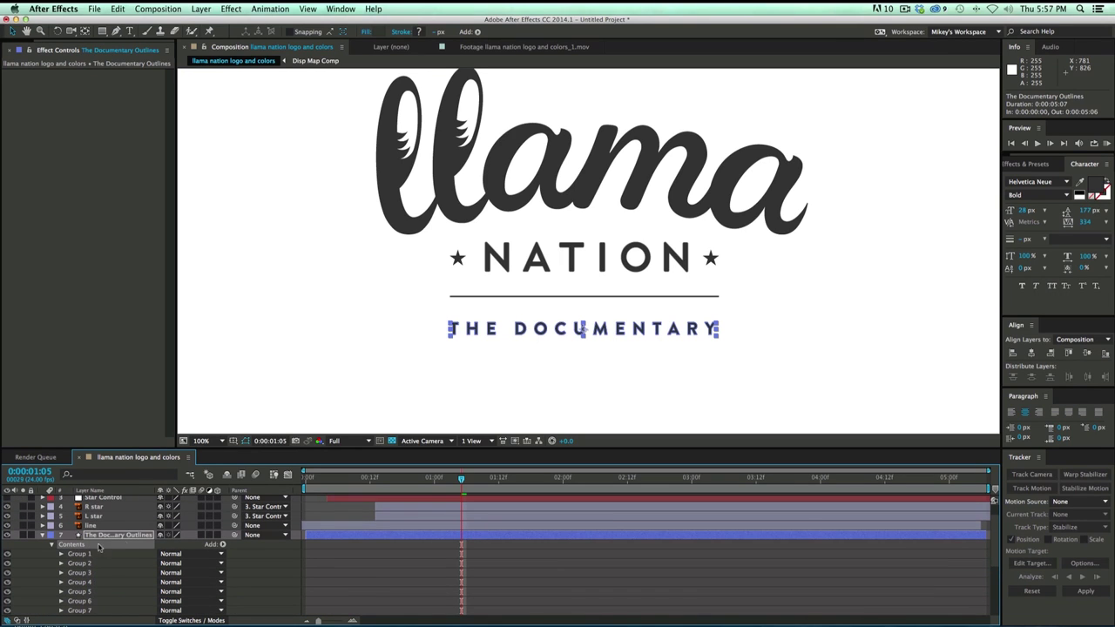
left_click(222, 544)
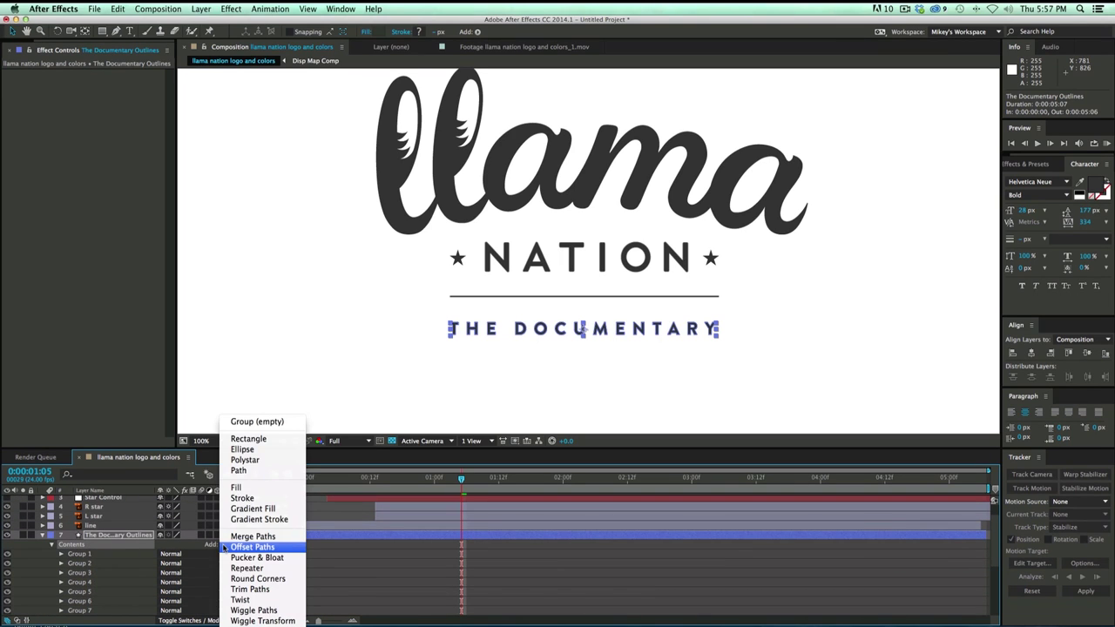
left_click(250, 588)
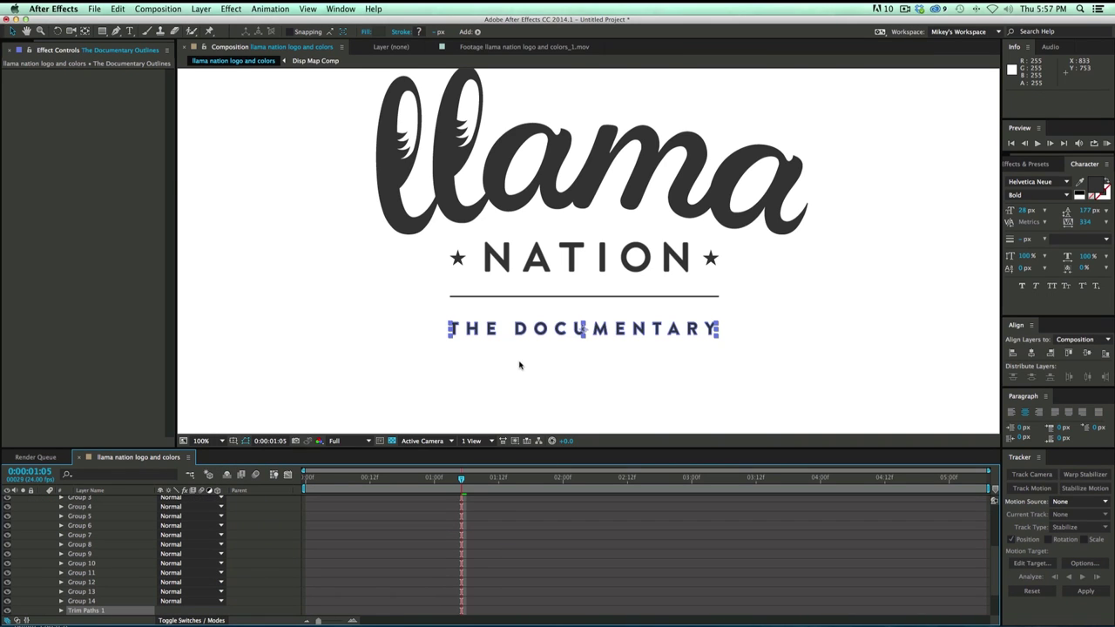
Set the Trim Paths End value to 0% and keyframe it at 0:00:01:05
key("period")
scroll(513, 357, "down", 5)
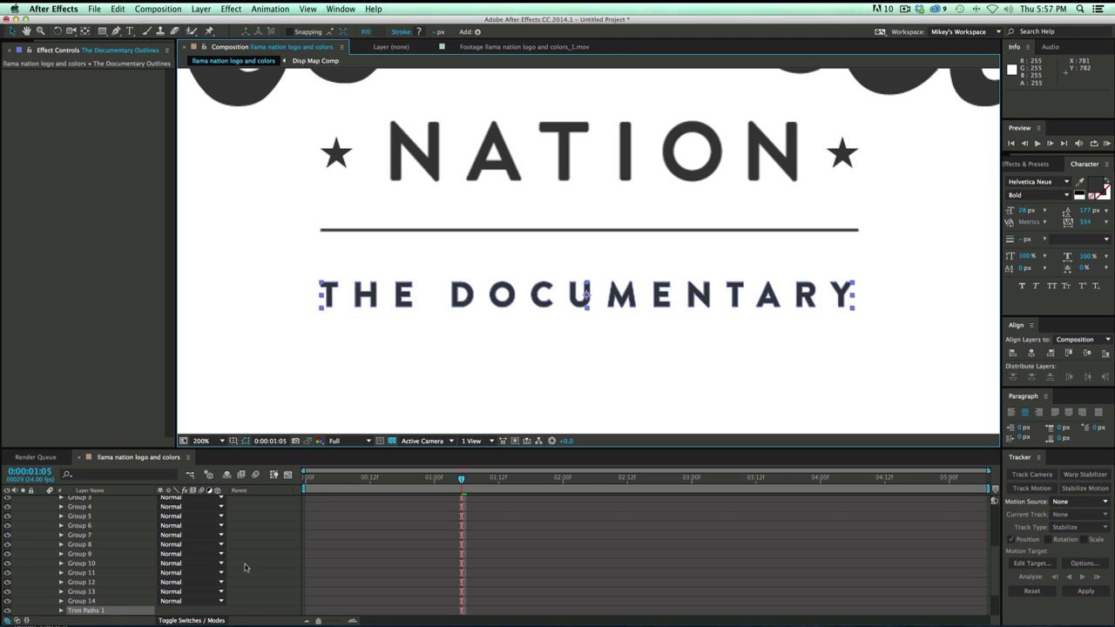
left_click(62, 611)
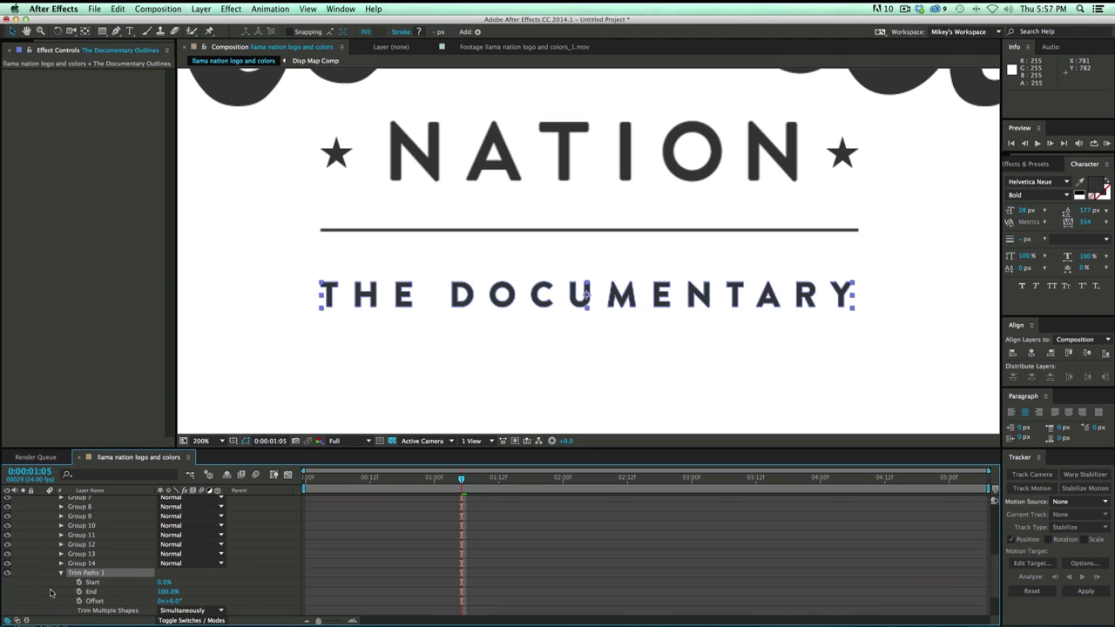
mouse_move(164, 586)
left_mouse_down()
mouse_move(219, 586)
mouse_move(90, 592)
left_mouse_up()
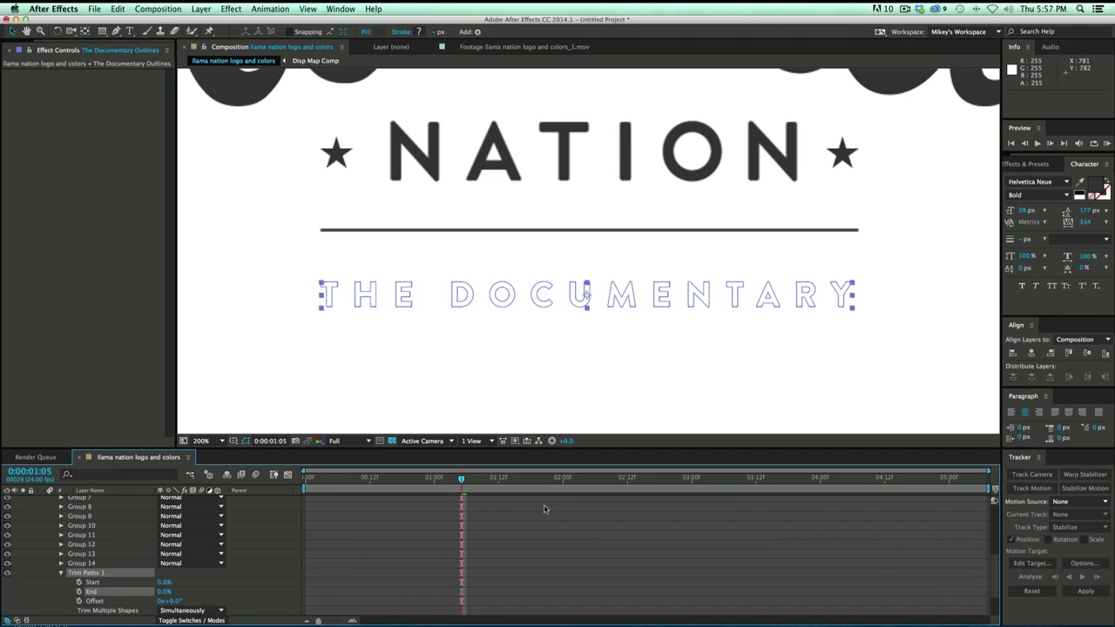
left_click(79, 592)
Keyframe the Trim Paths End at 100% at 0:00:01:14, and shift that keyframe to 0:00:02:00
left_click(509, 484)
left_click_drag(165, 592, 290, 591)
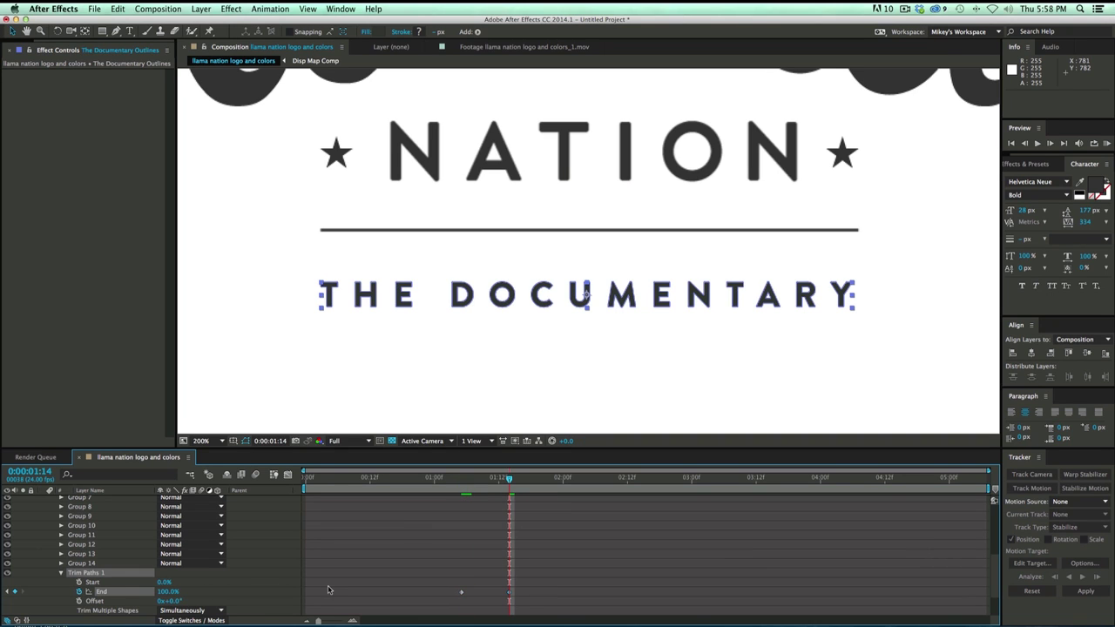
left_click_drag(508, 591, 562, 592)
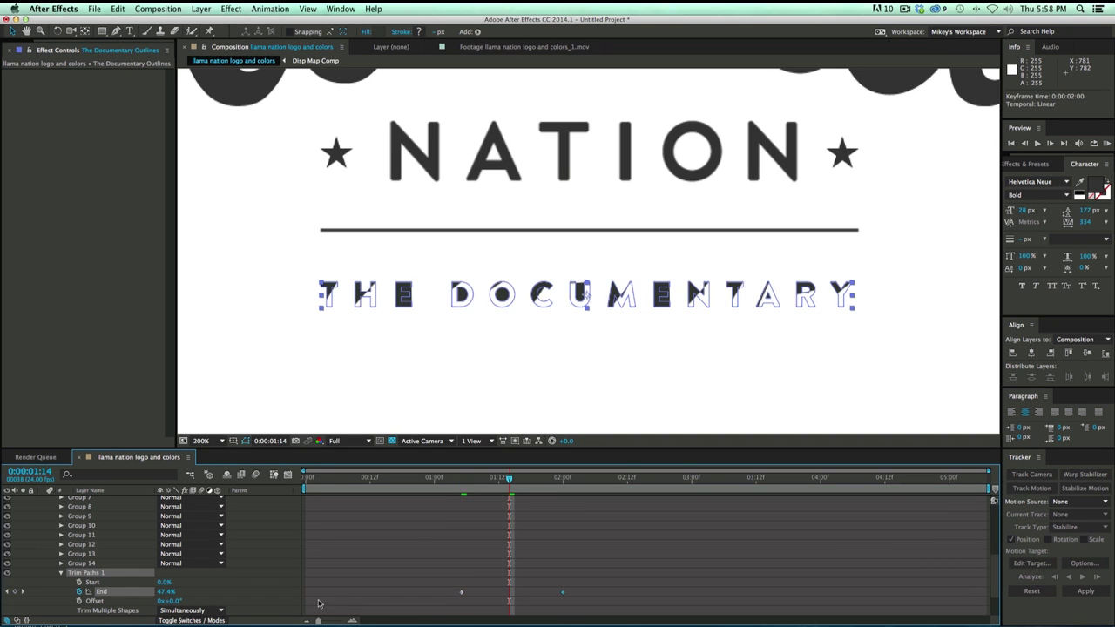
Collapse The Documentary Outlines layer and preview the lettering reveal within the whole logo
scroll(347, 571, "up", 5)
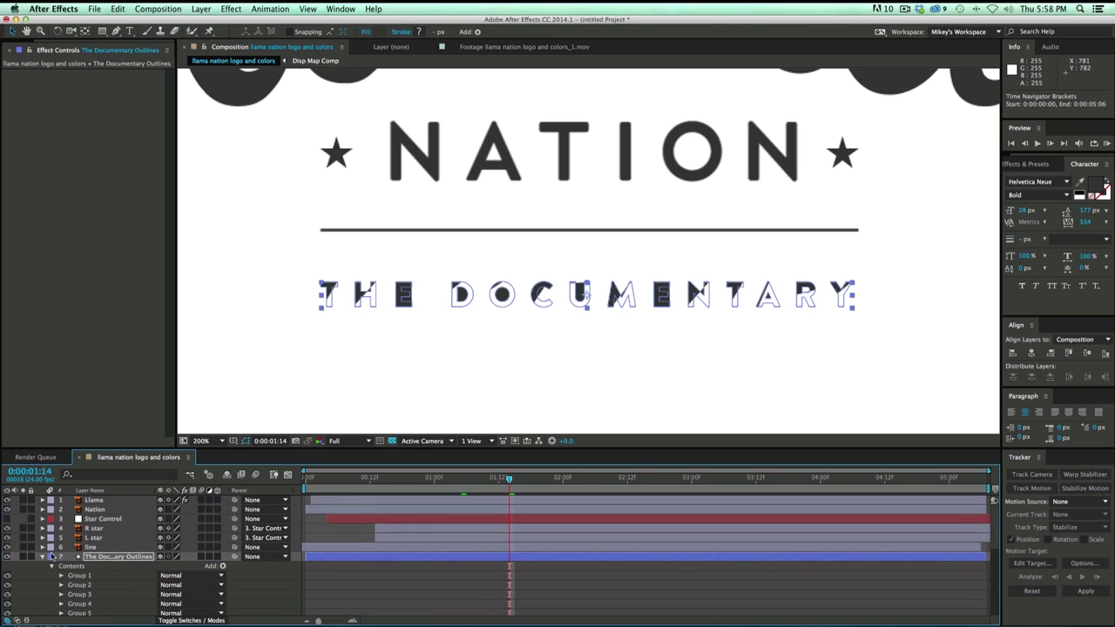
left_click(42, 557)
left_click(421, 606)
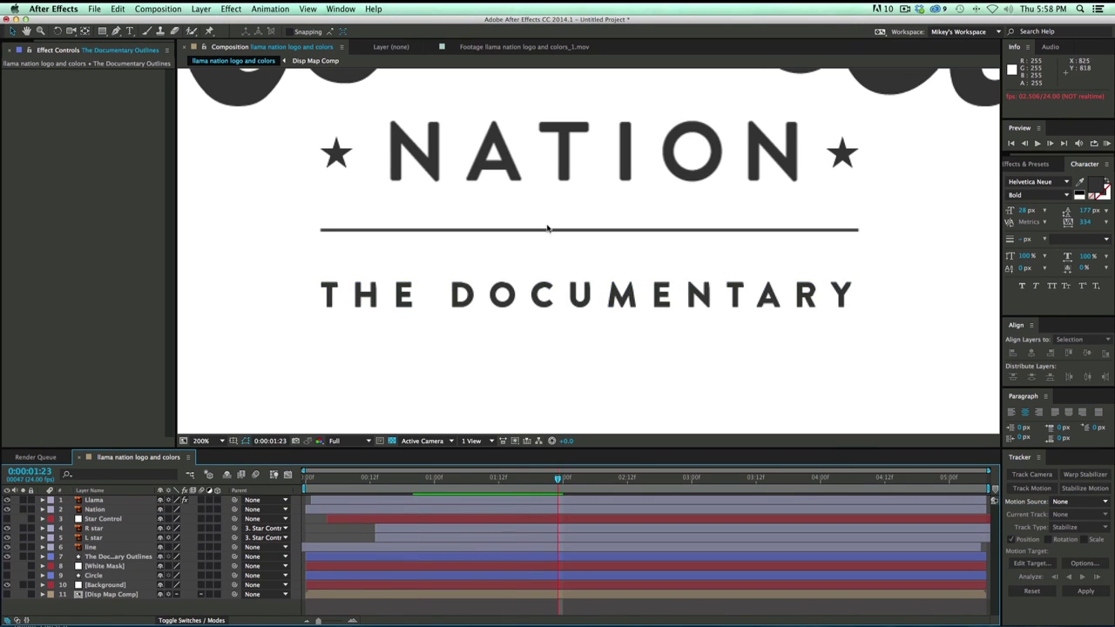
scroll(548, 227, "down", 1)
scroll(548, 226, "down", 2)
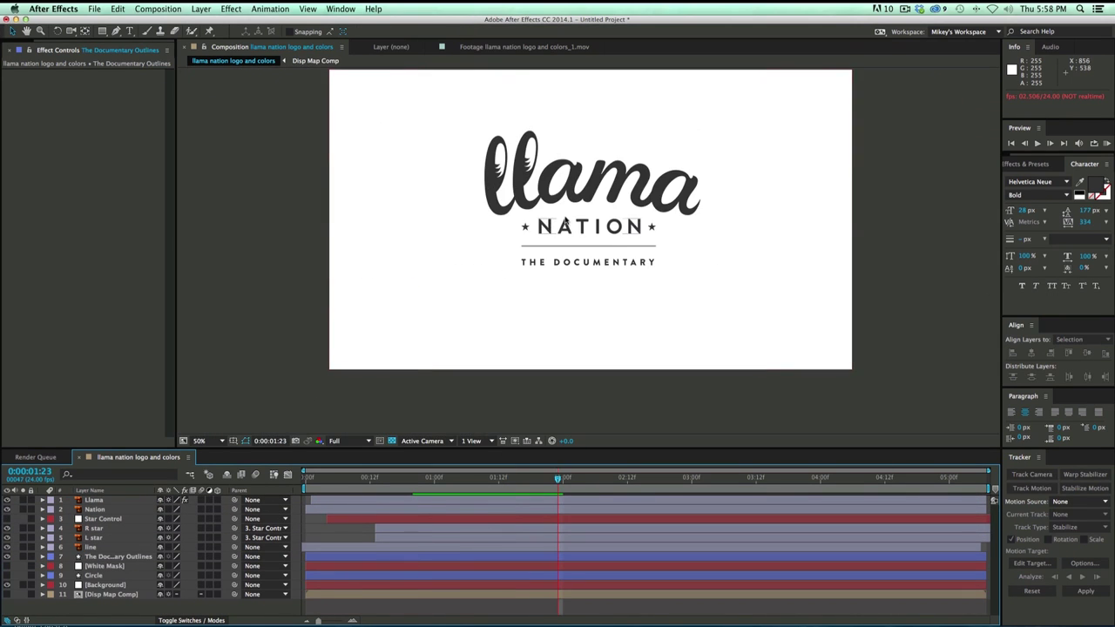
Make the Circle layer visible around the logo
left_click(102, 576)
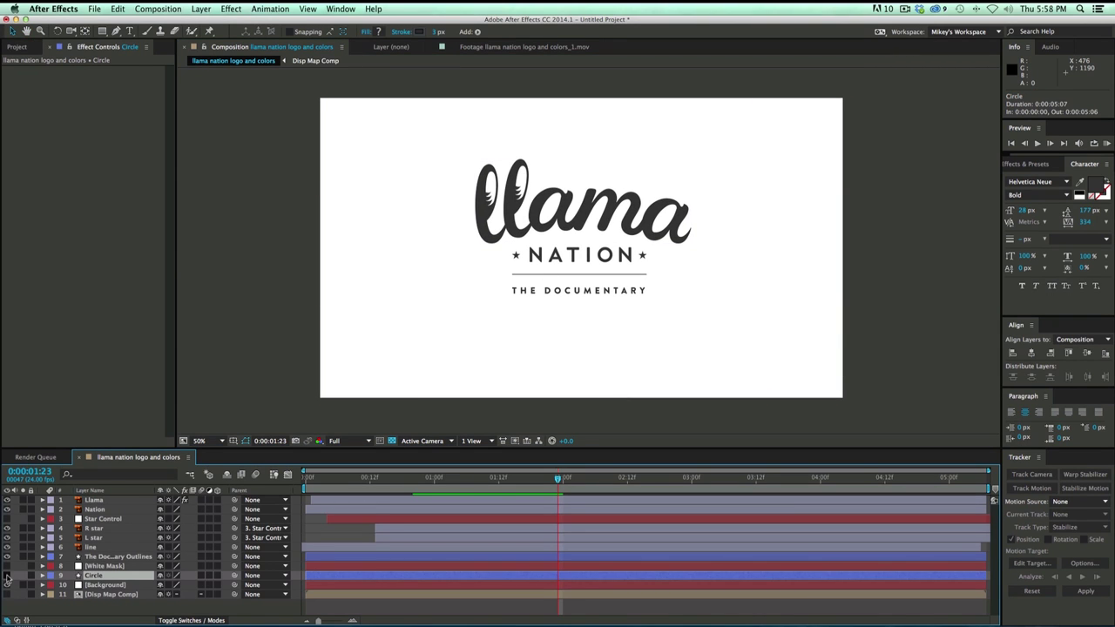
left_click(7, 575)
left_click(358, 607)
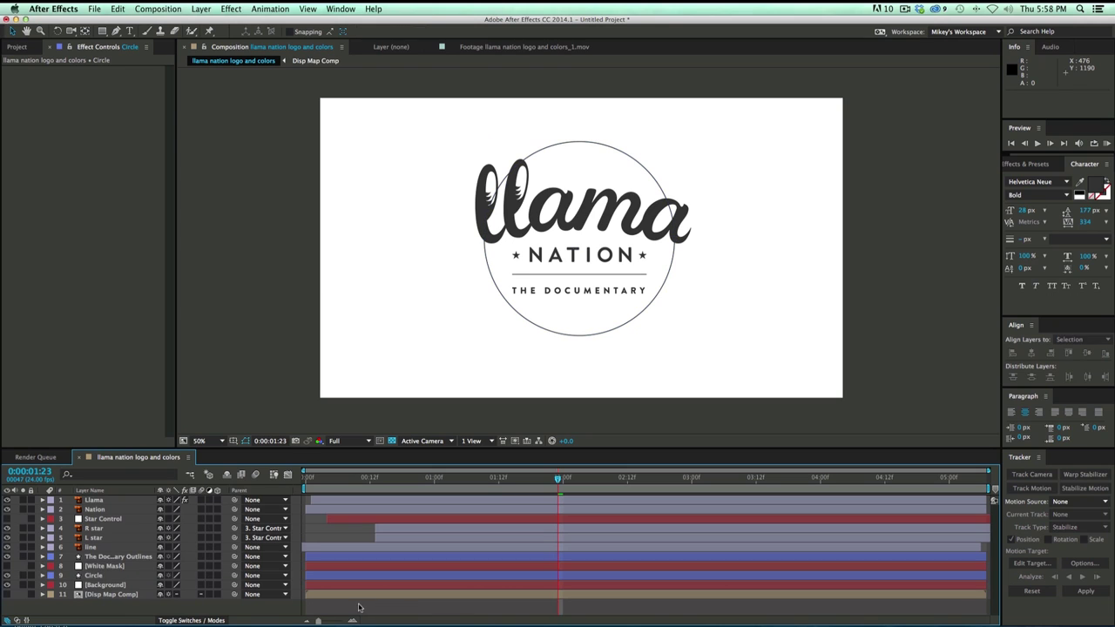
Set the Circle layer's track matte to Alpha Inverted Matte "[White Mask]"
left_click(98, 566)
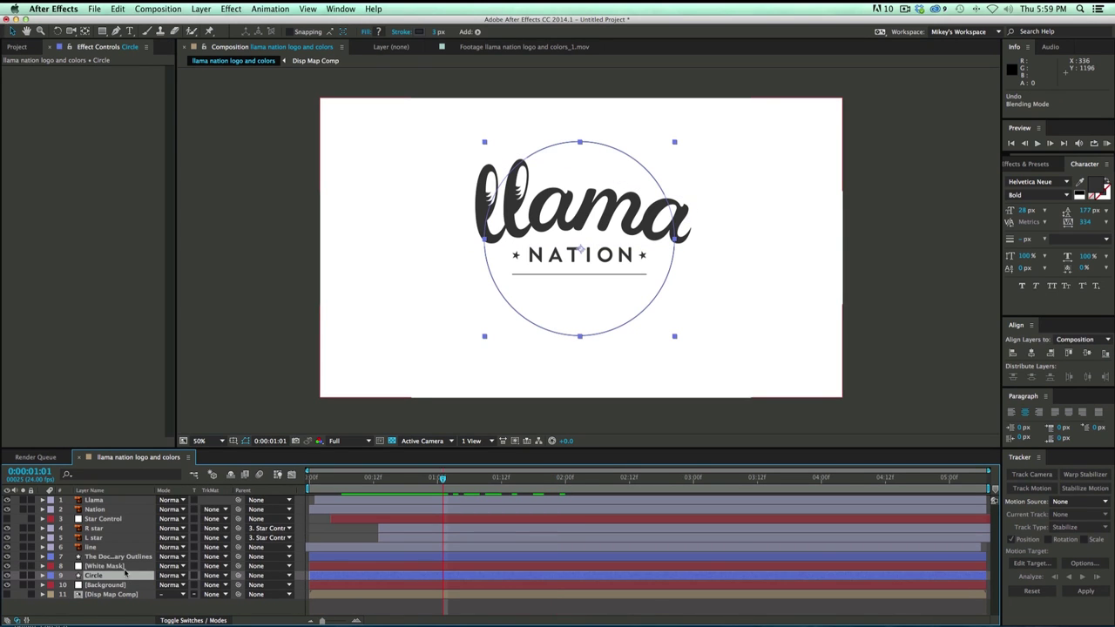
left_click(104, 566)
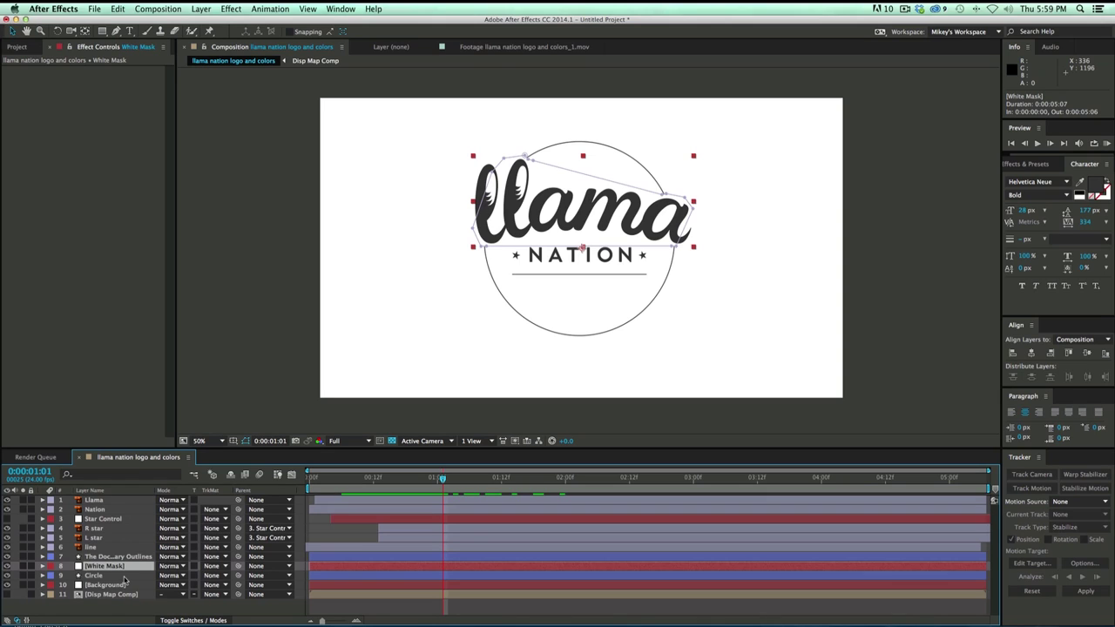
left_click(105, 575)
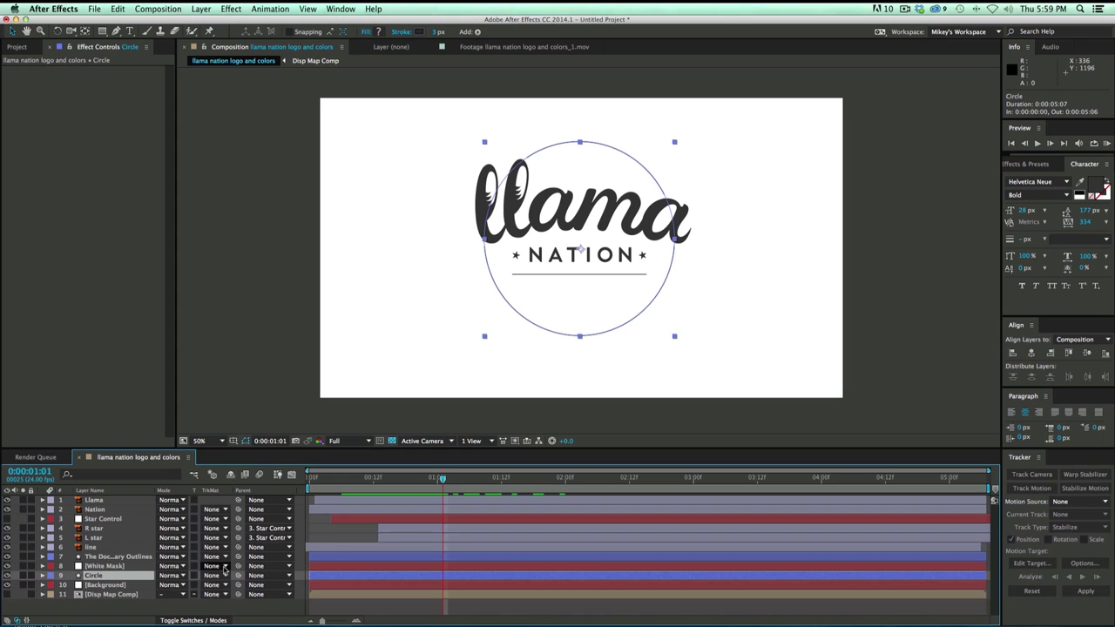
left_click(192, 620)
left_click(191, 620)
left_click(214, 576)
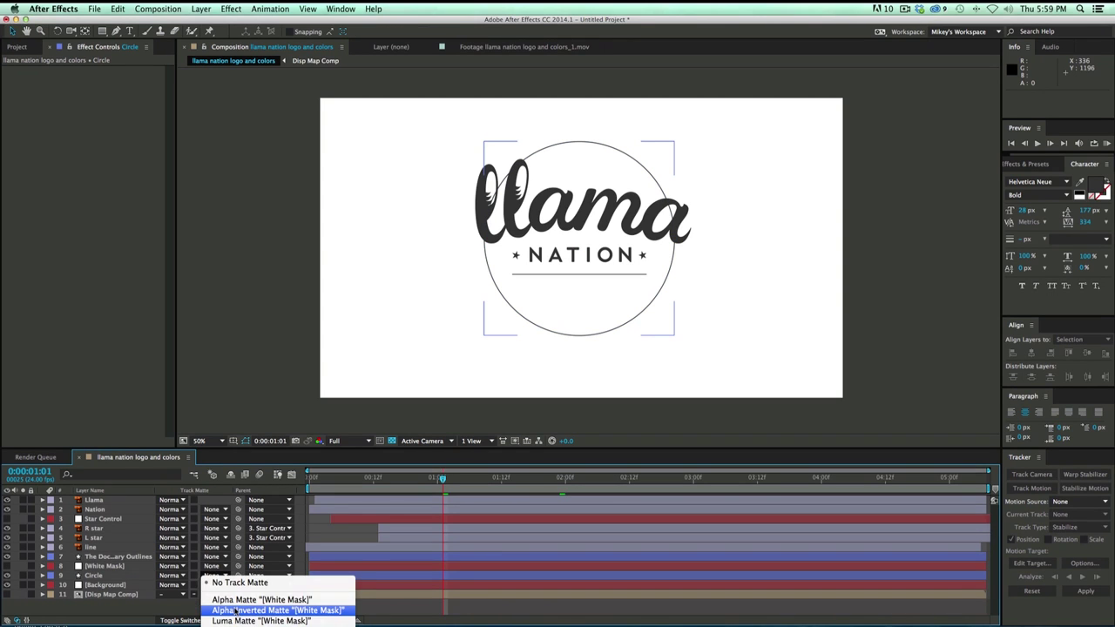
left_click(235, 610)
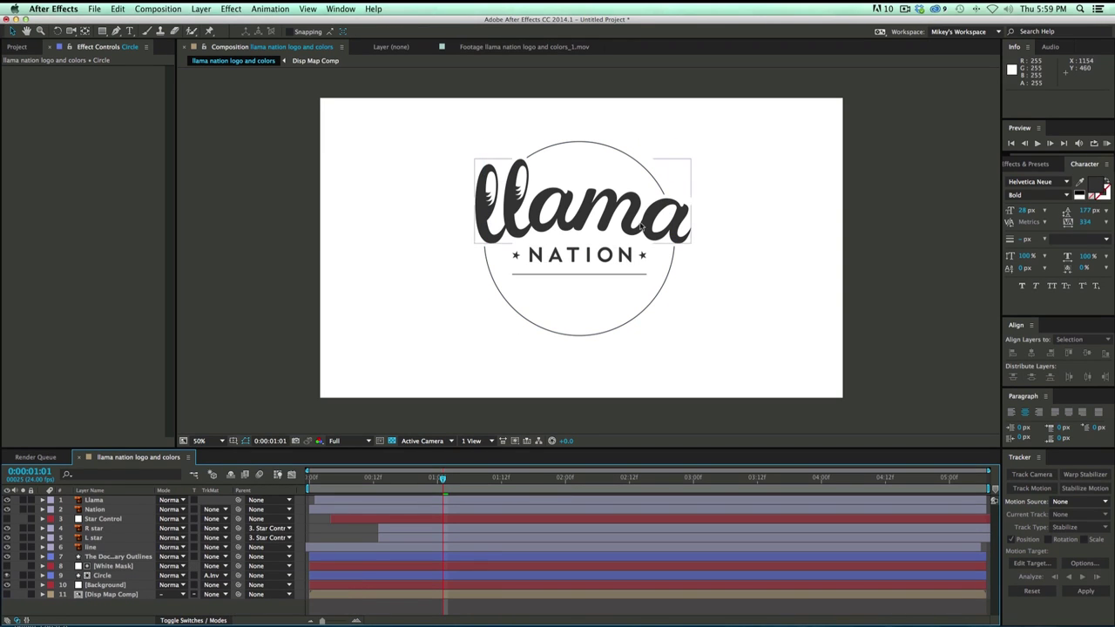
Move the Background layer aside to inspect the matted circle over transparency, and undo the move
left_click(664, 193)
key("period")
left_click(834, 318)
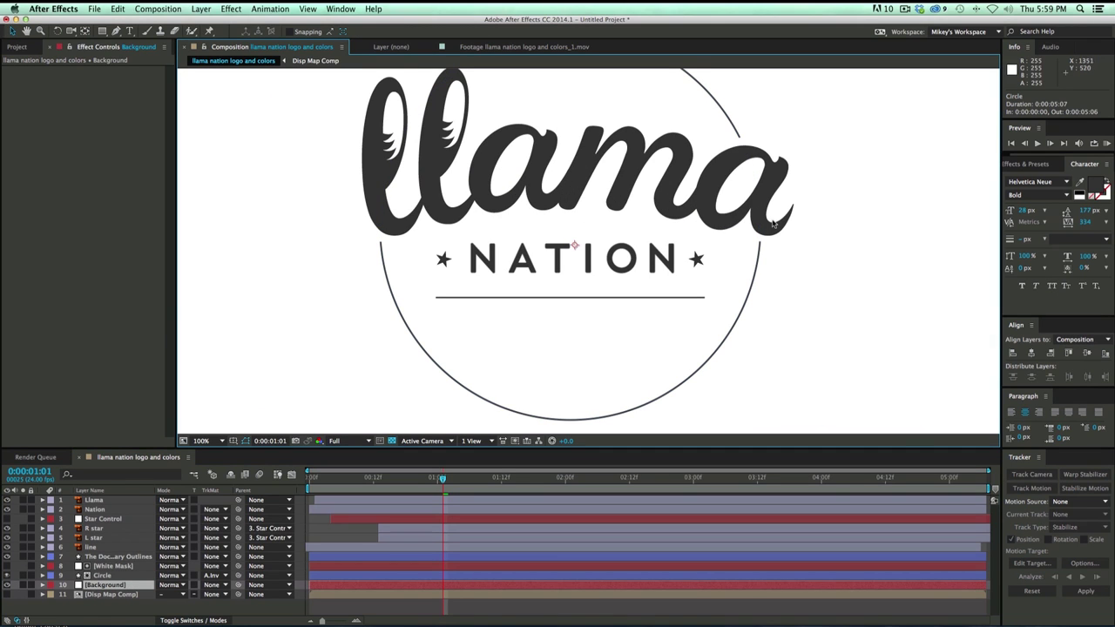
left_click_drag(345, 365, 735, 439)
key("space")
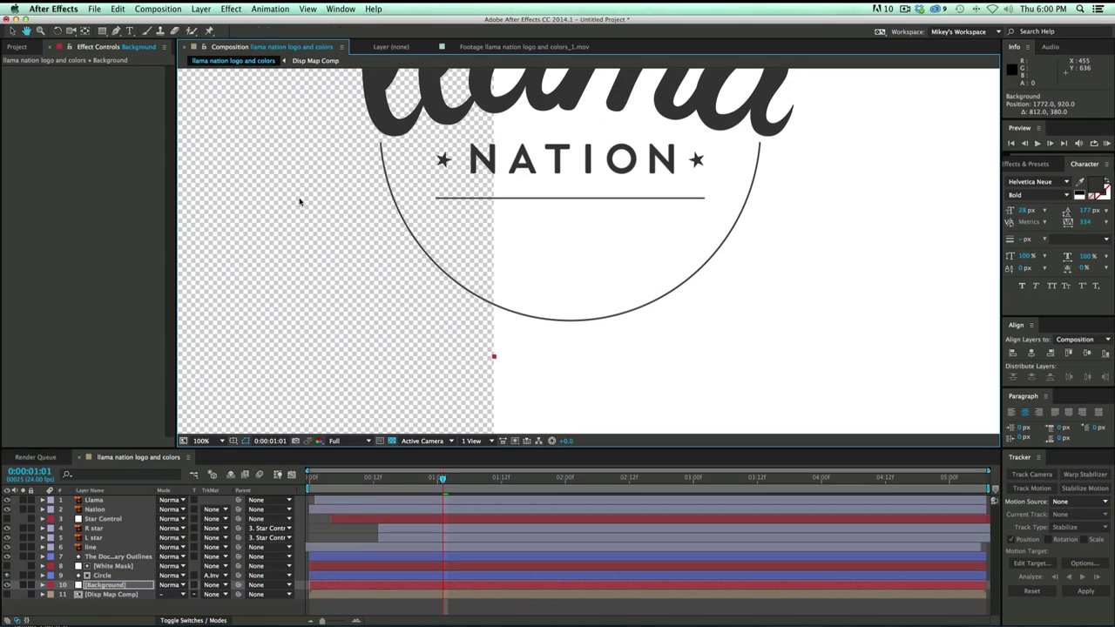
left_click_drag(300, 200, 310, 395)
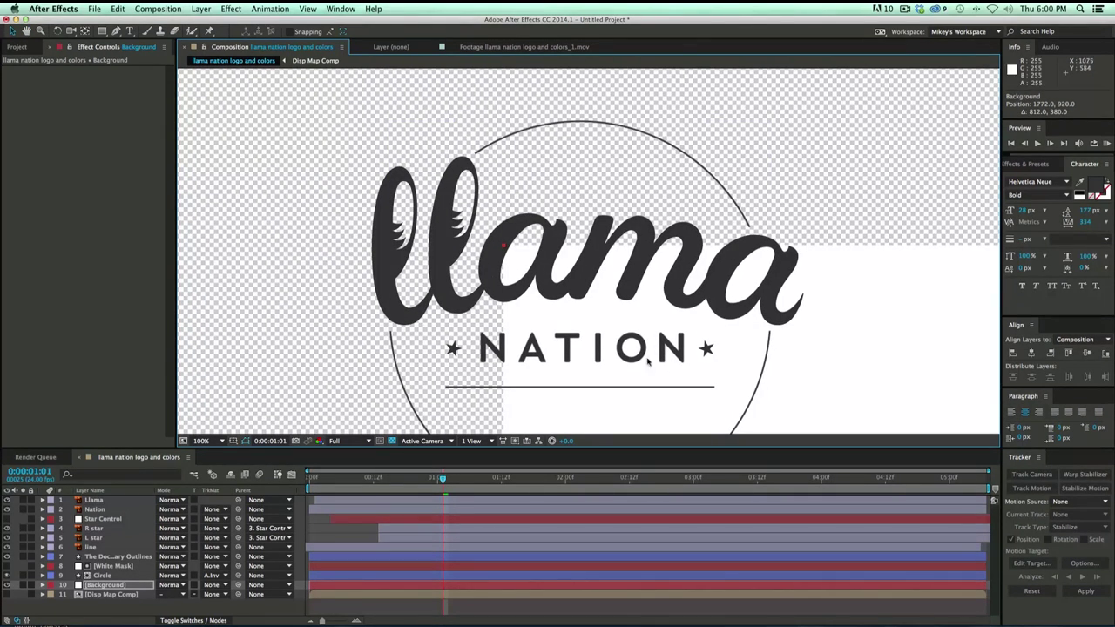
key("super+z")
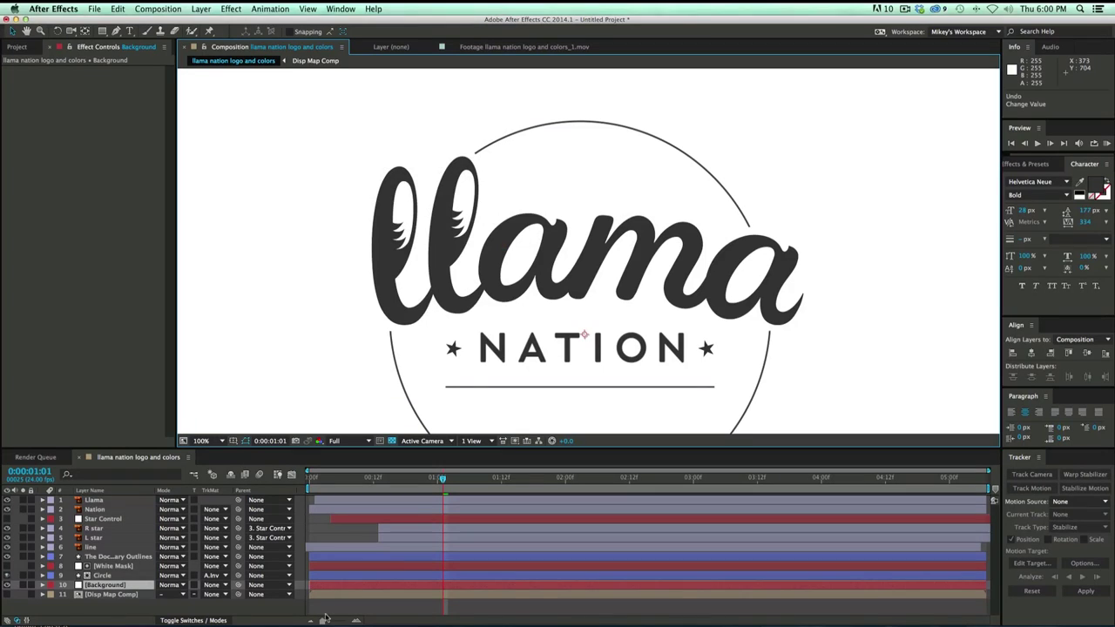
At 0:00:00:16, set the Circle layer's Trim Paths Offset to 0x-35.0° and its End to 0%
left_click_drag(408, 482, 395, 485)
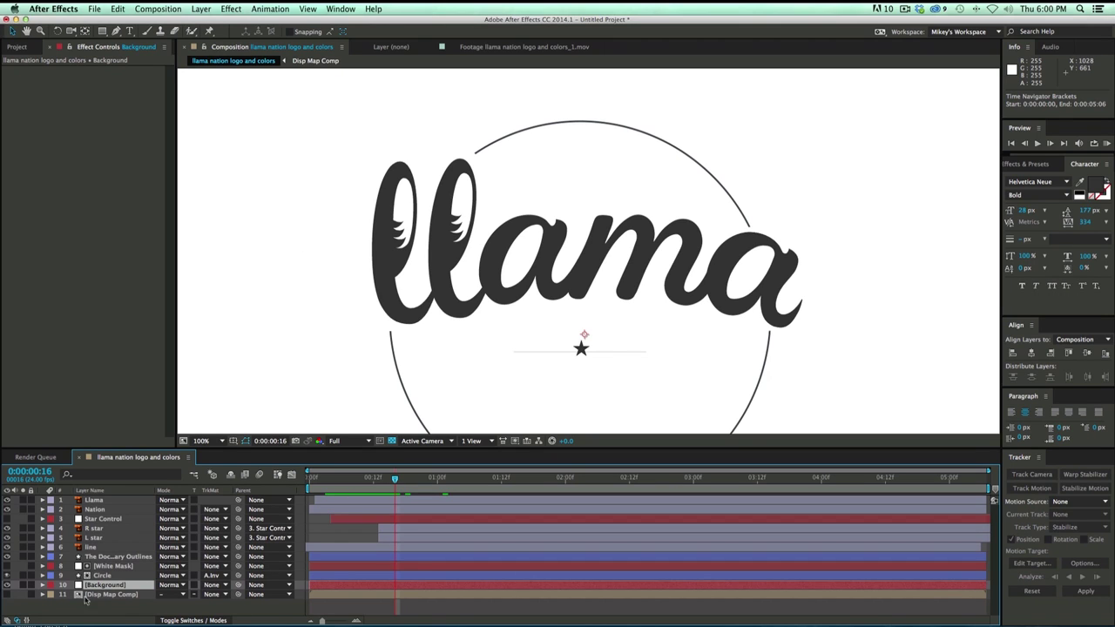
left_click(110, 576)
left_click(42, 576)
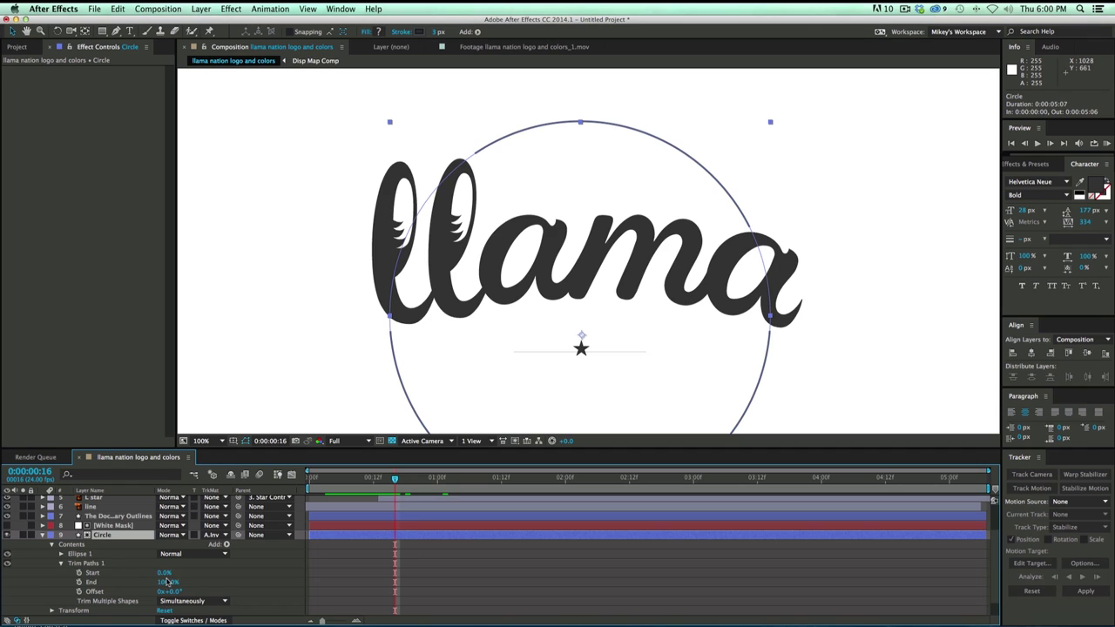
left_click_drag(166, 581, 166, 582)
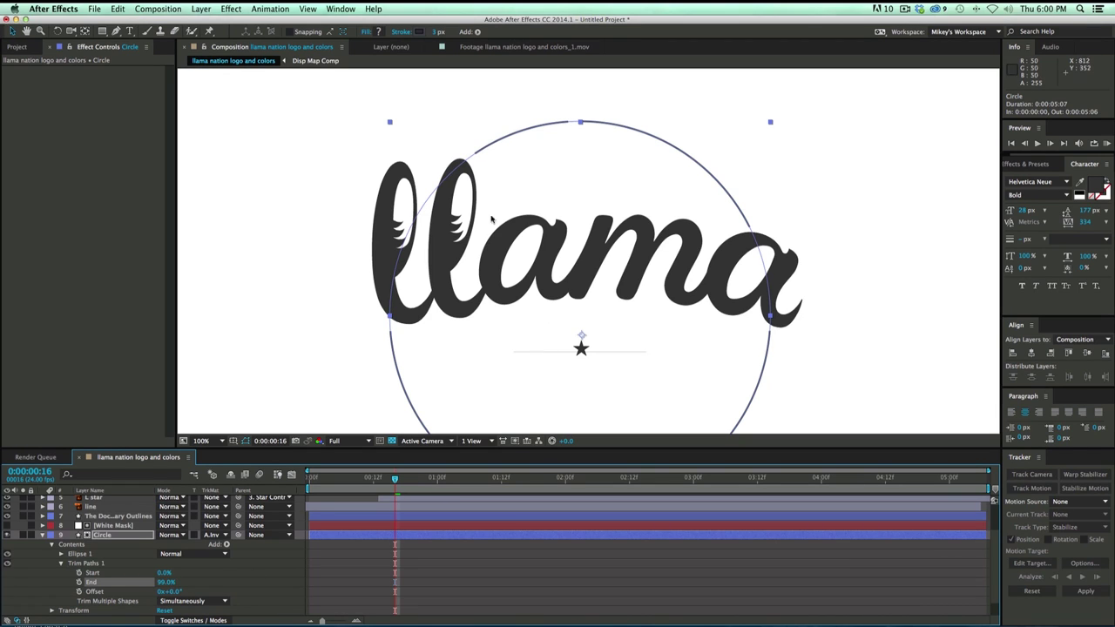
scroll(477, 158, "up", 2)
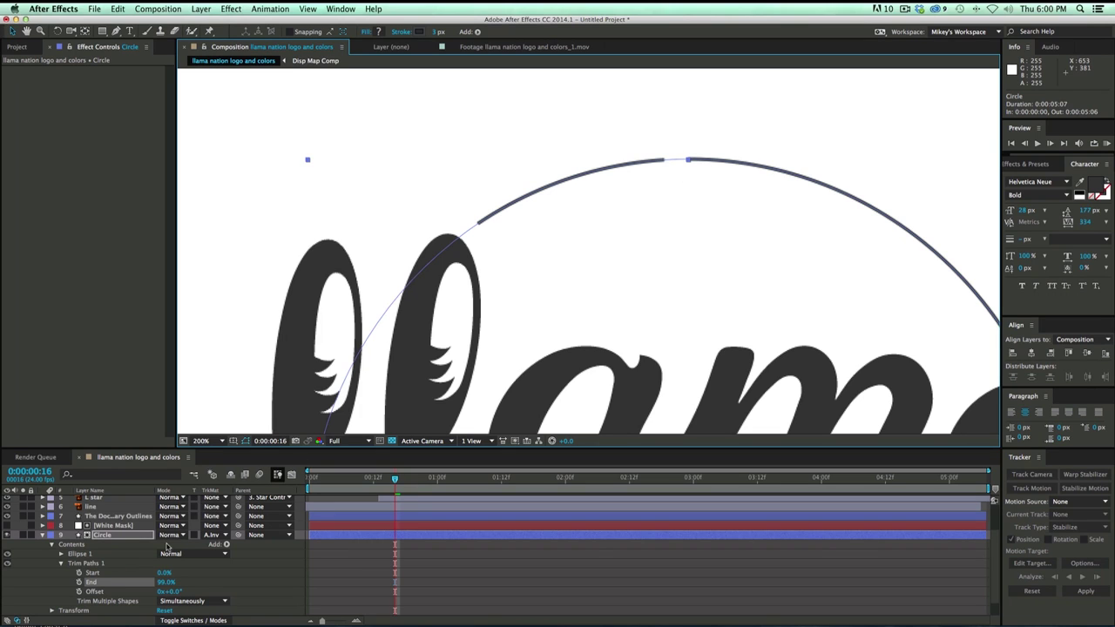
left_click_drag(174, 592, 80, 581)
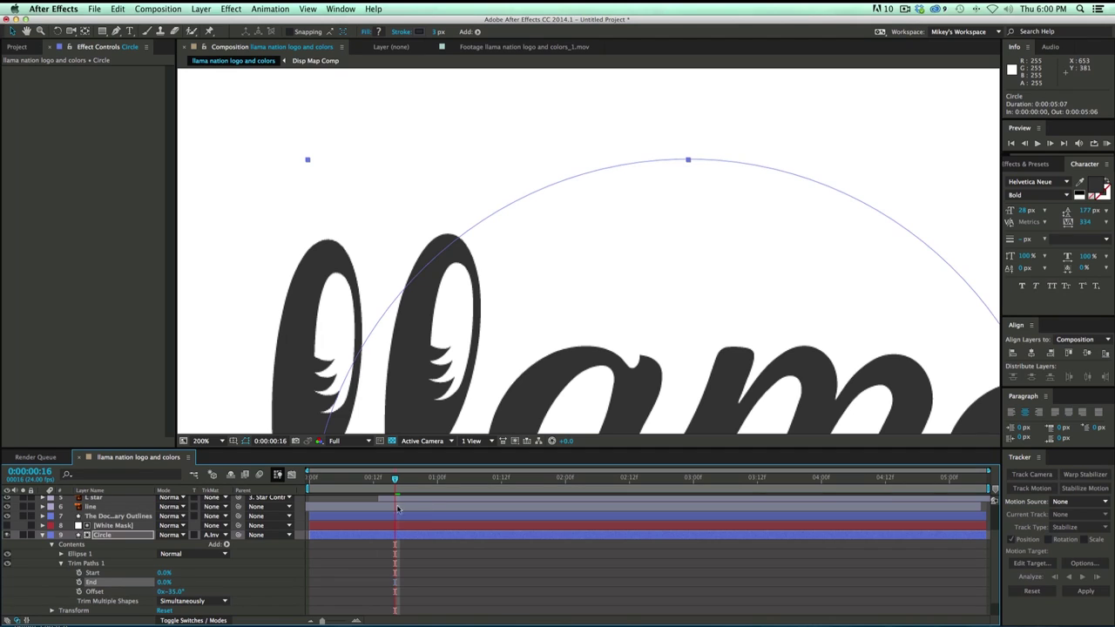
Keyframe the circle's Trim Paths End from 0% at 0:00:00:16 to 100% at 0:00:01:22
left_click(79, 581)
key("space")
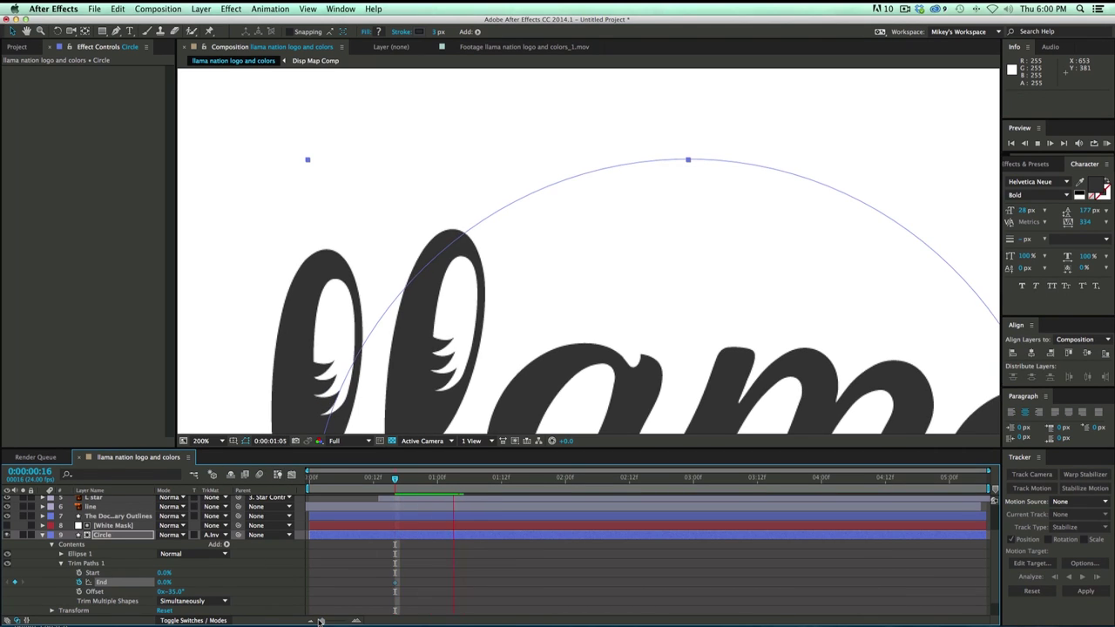
key("space")
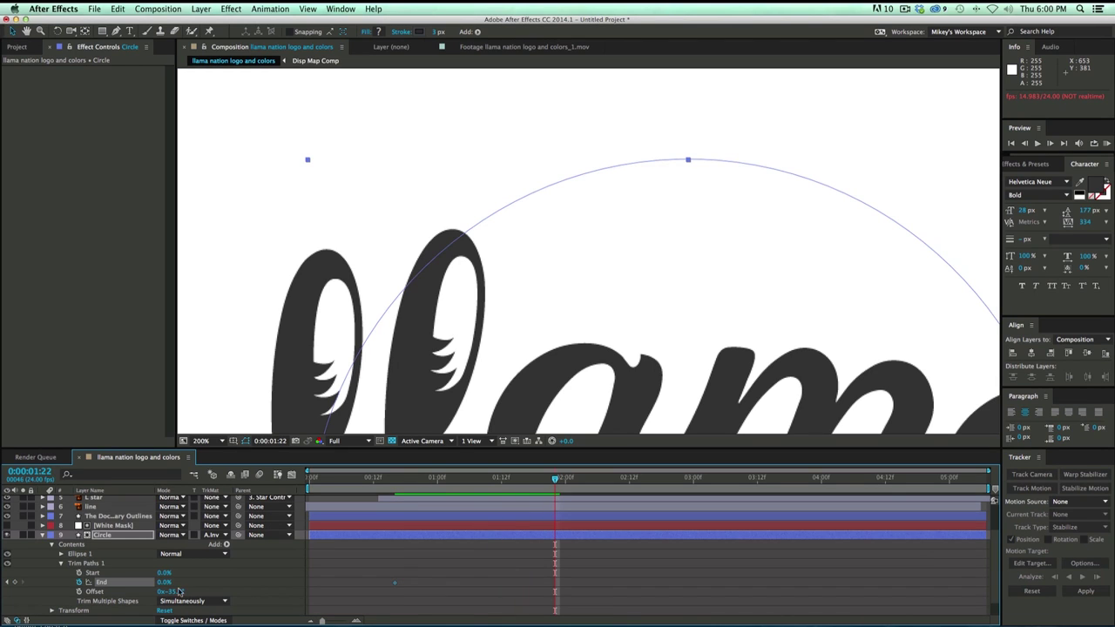
left_click_drag(167, 585, 277, 588)
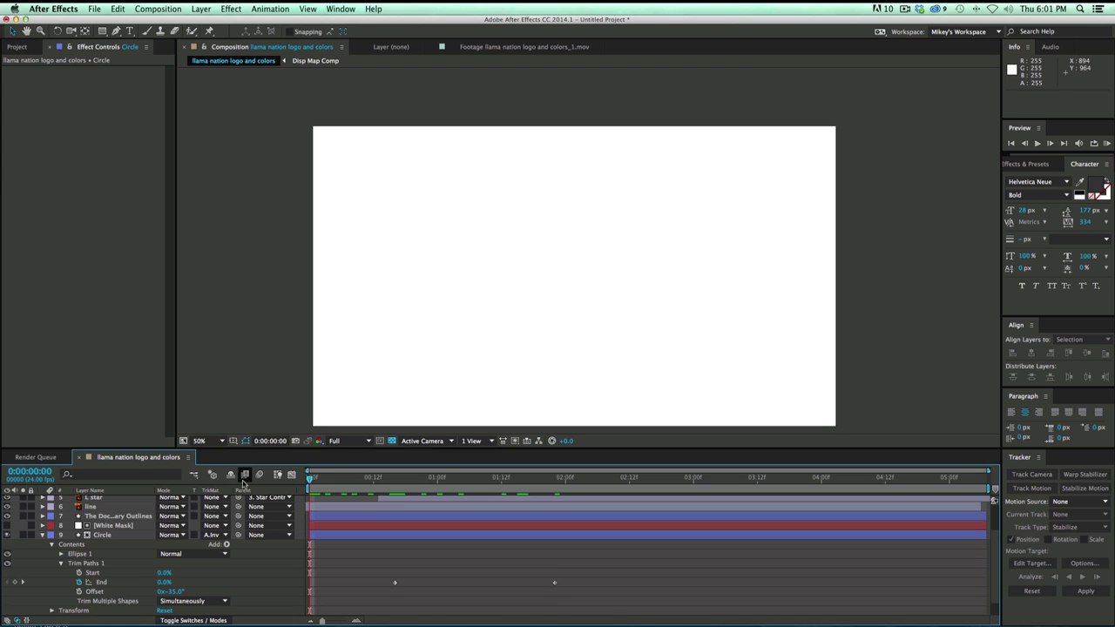
Preview the circle's draw-on within the whole logo from the start, and collapse the Circle layer
key("space")
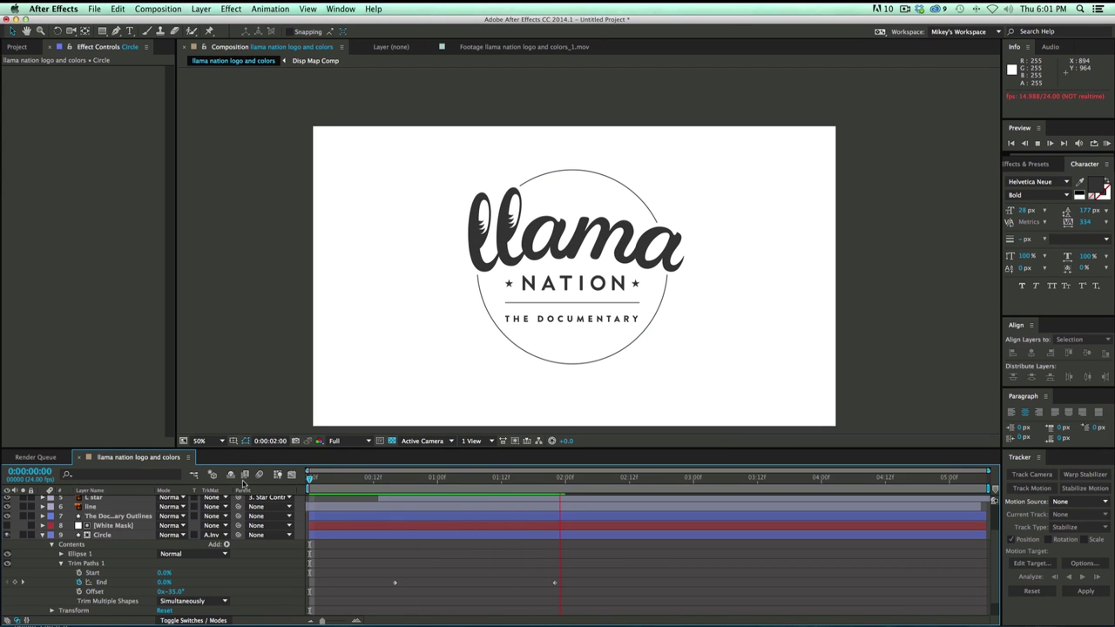
key("space")
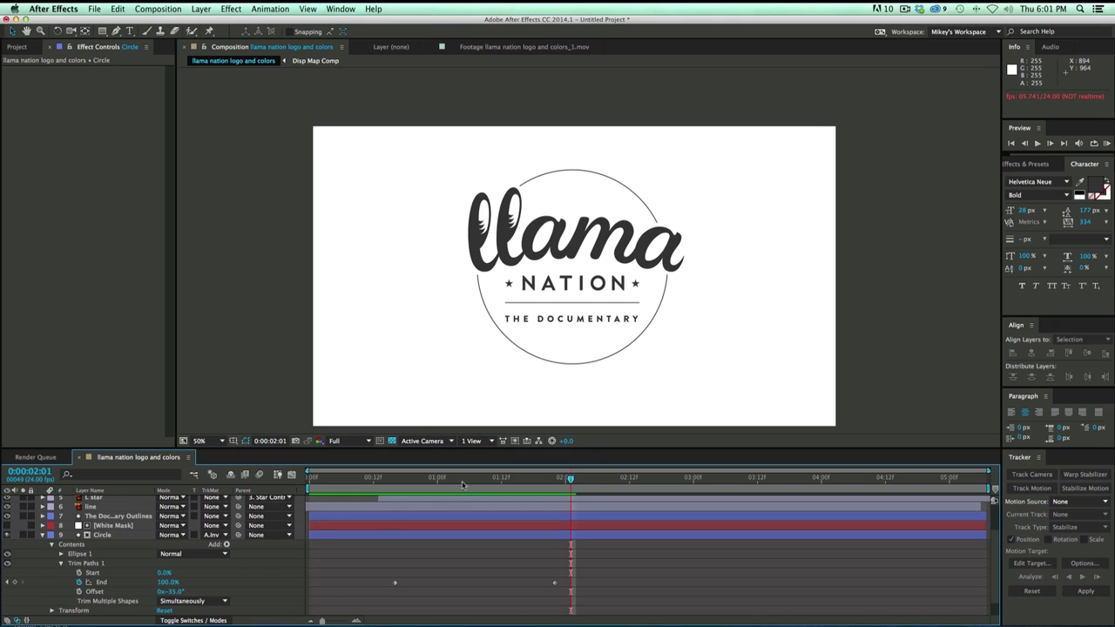
key("space")
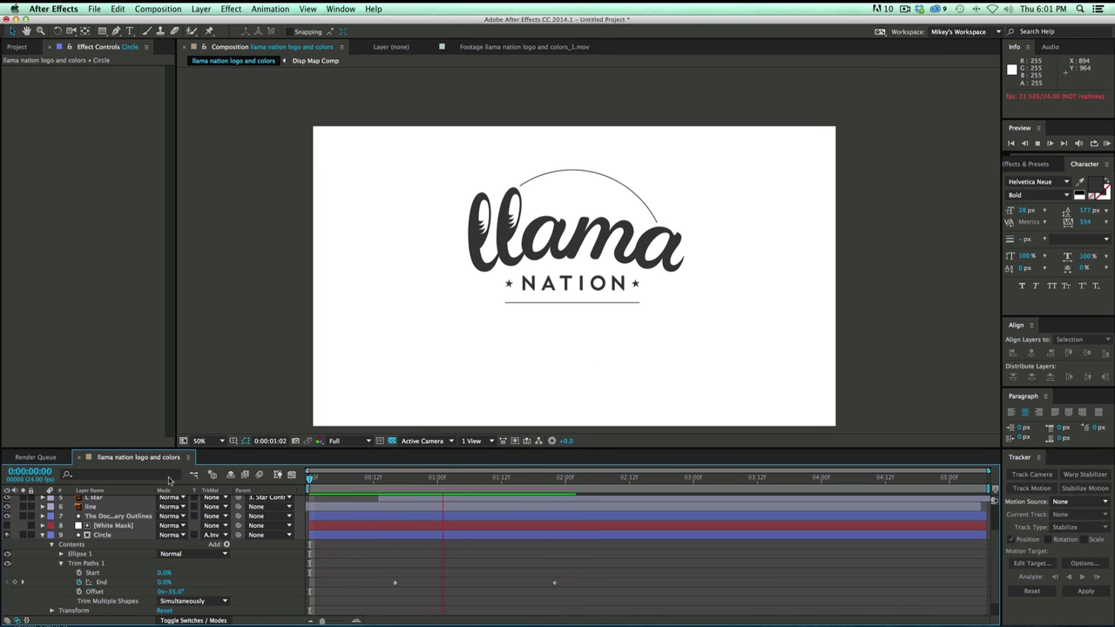
key("space")
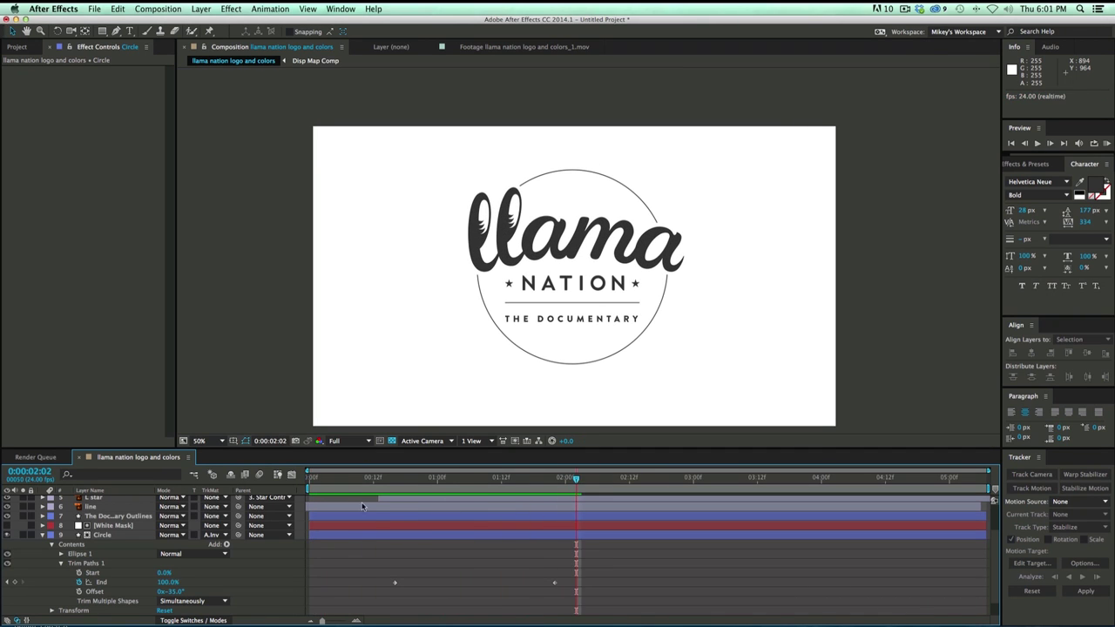
left_click(42, 537)
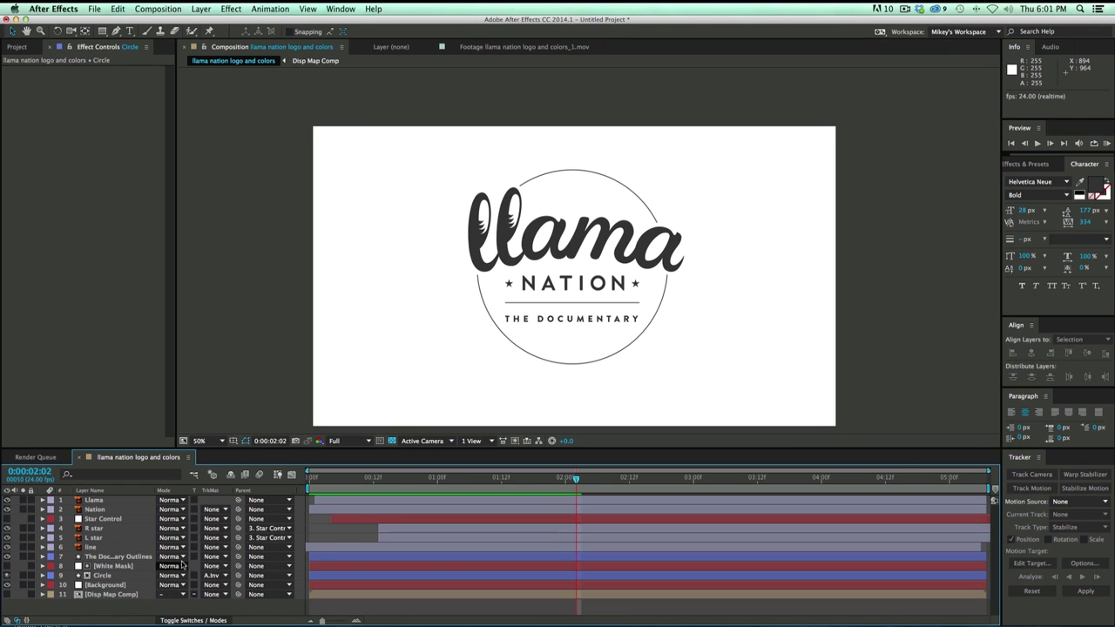
Turn on motion blur for the logo layers and the composition, and RAM preview the animation
left_click(193, 620)
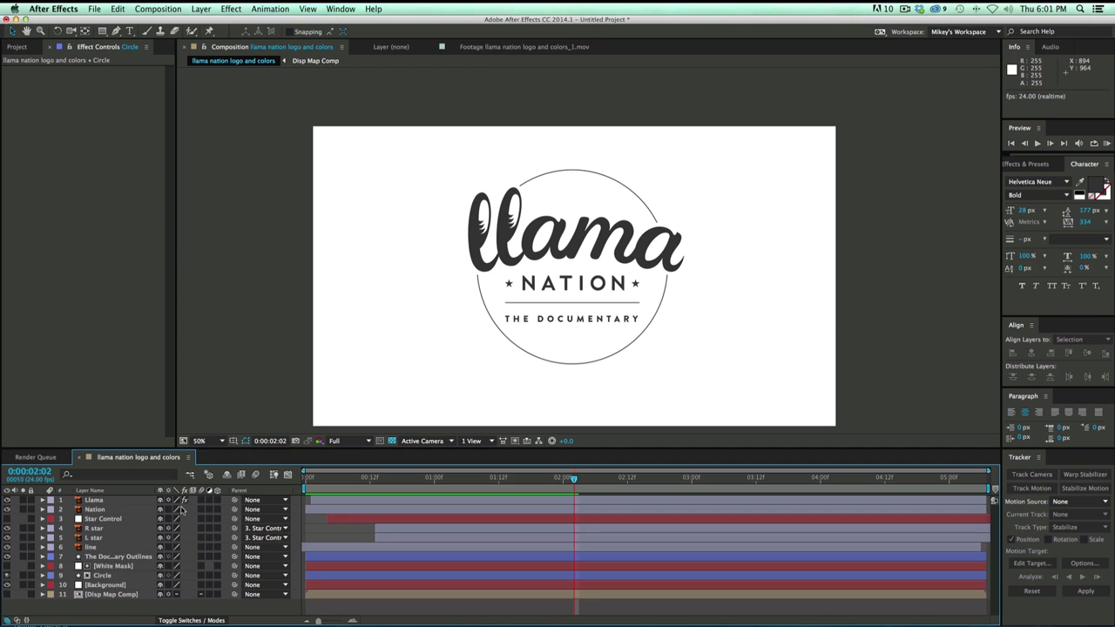
left_click_drag(201, 500, 199, 617)
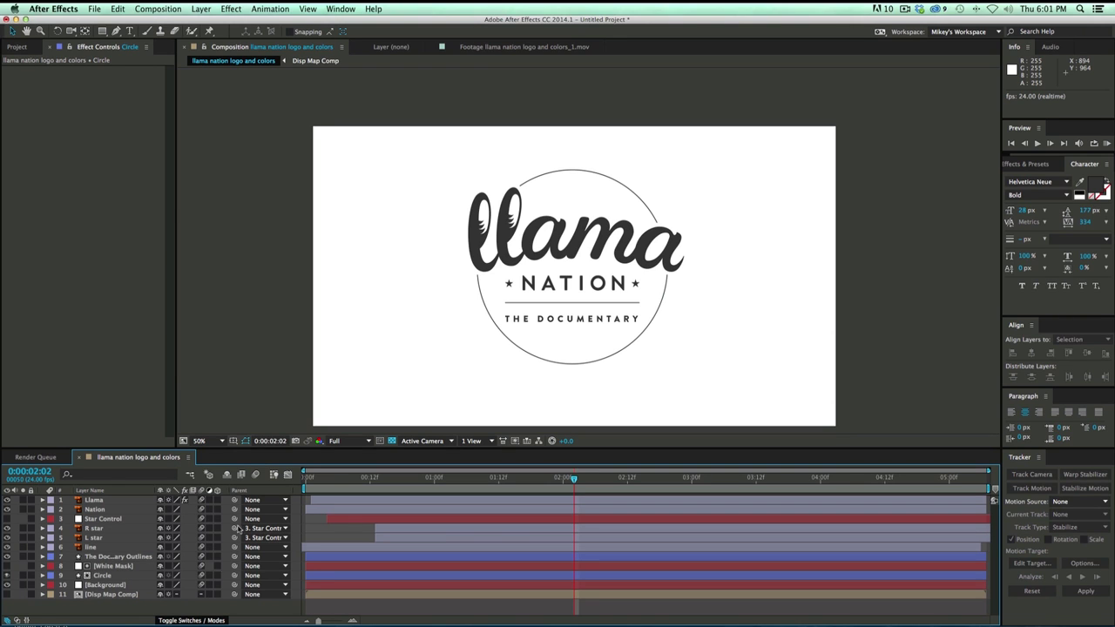
left_click(256, 474)
key("KP_0")
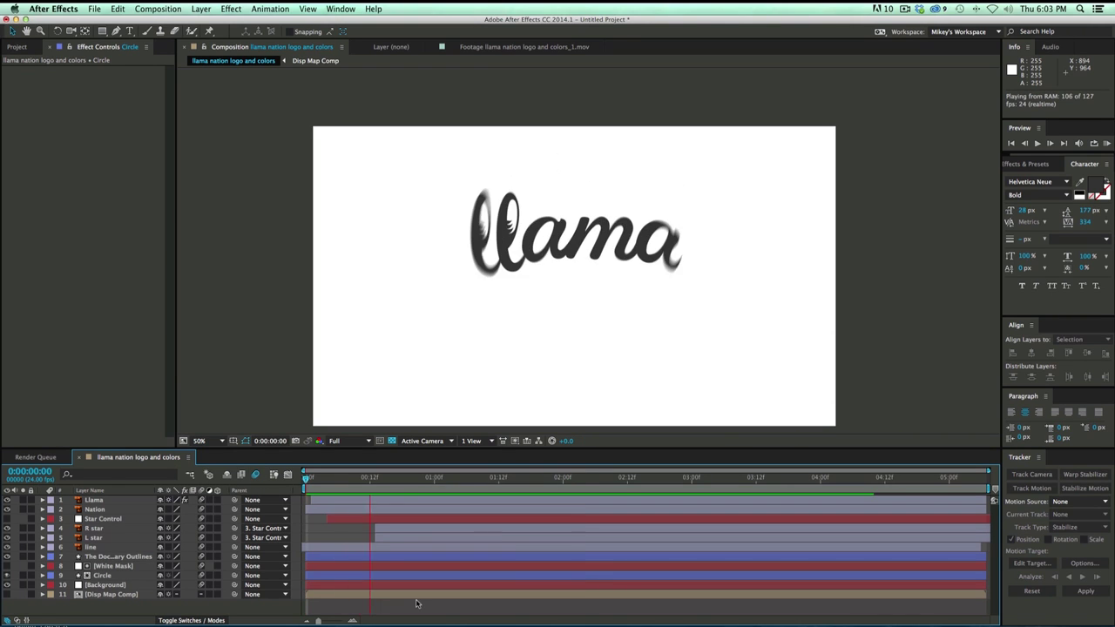